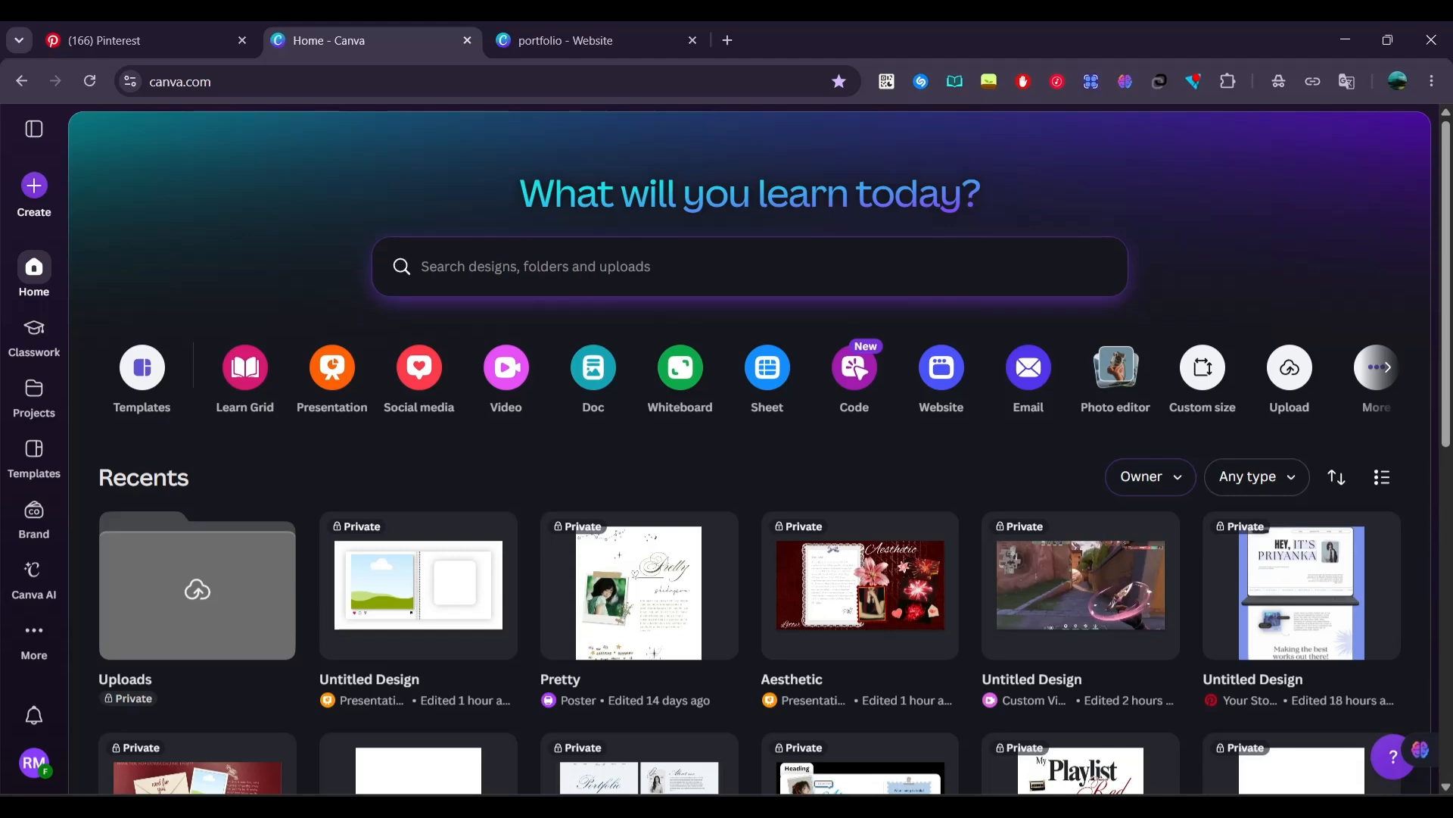
# Create a new website design and extend its blank section downward to make the page much taller
pyautogui.click(932, 369)
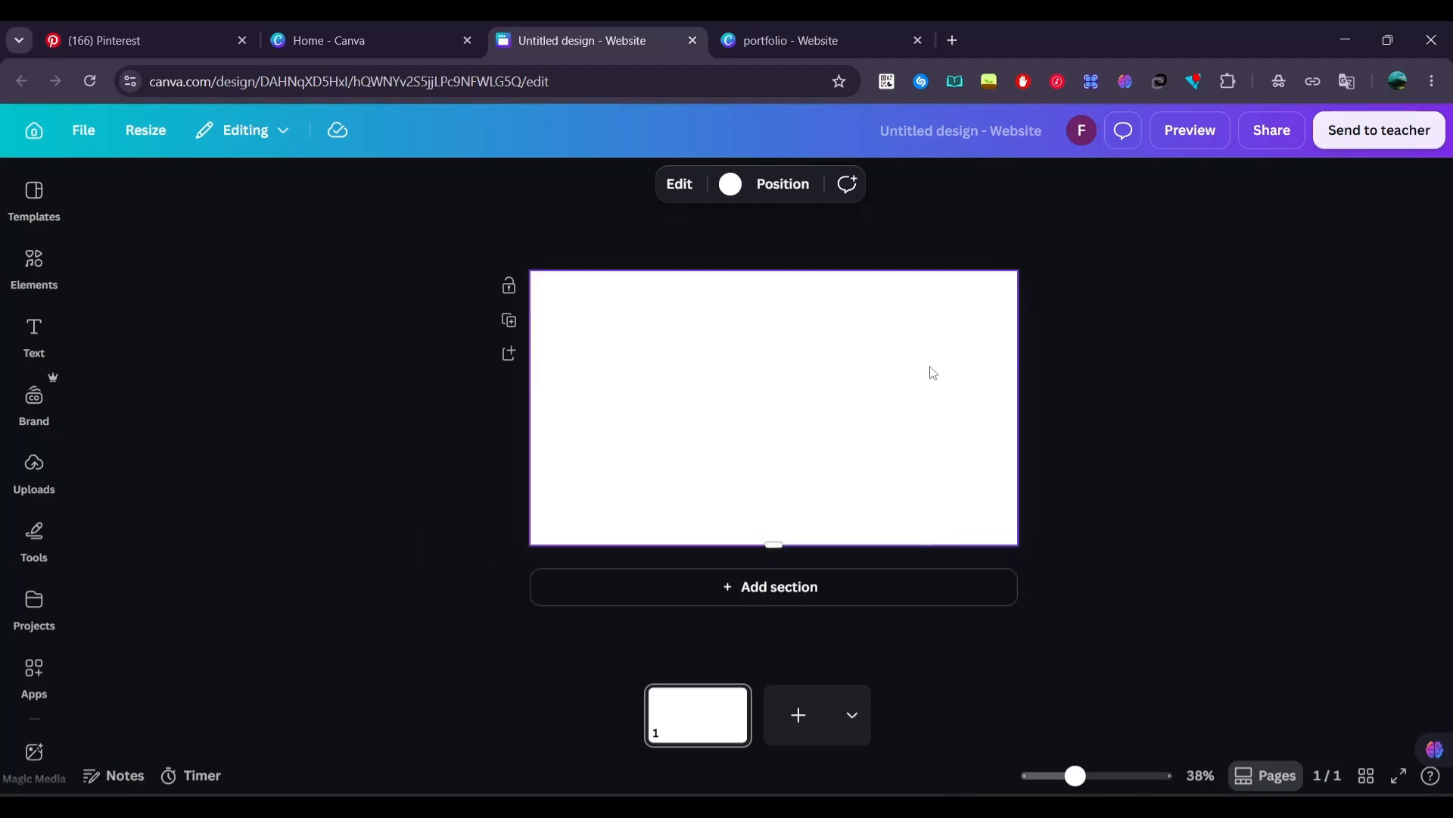
pyautogui.scroll(-3, 931, 370)
pyautogui.moveTo(772, 467); pyautogui.dragTo(778, 725)
pyautogui.scroll(5, 823, 266)
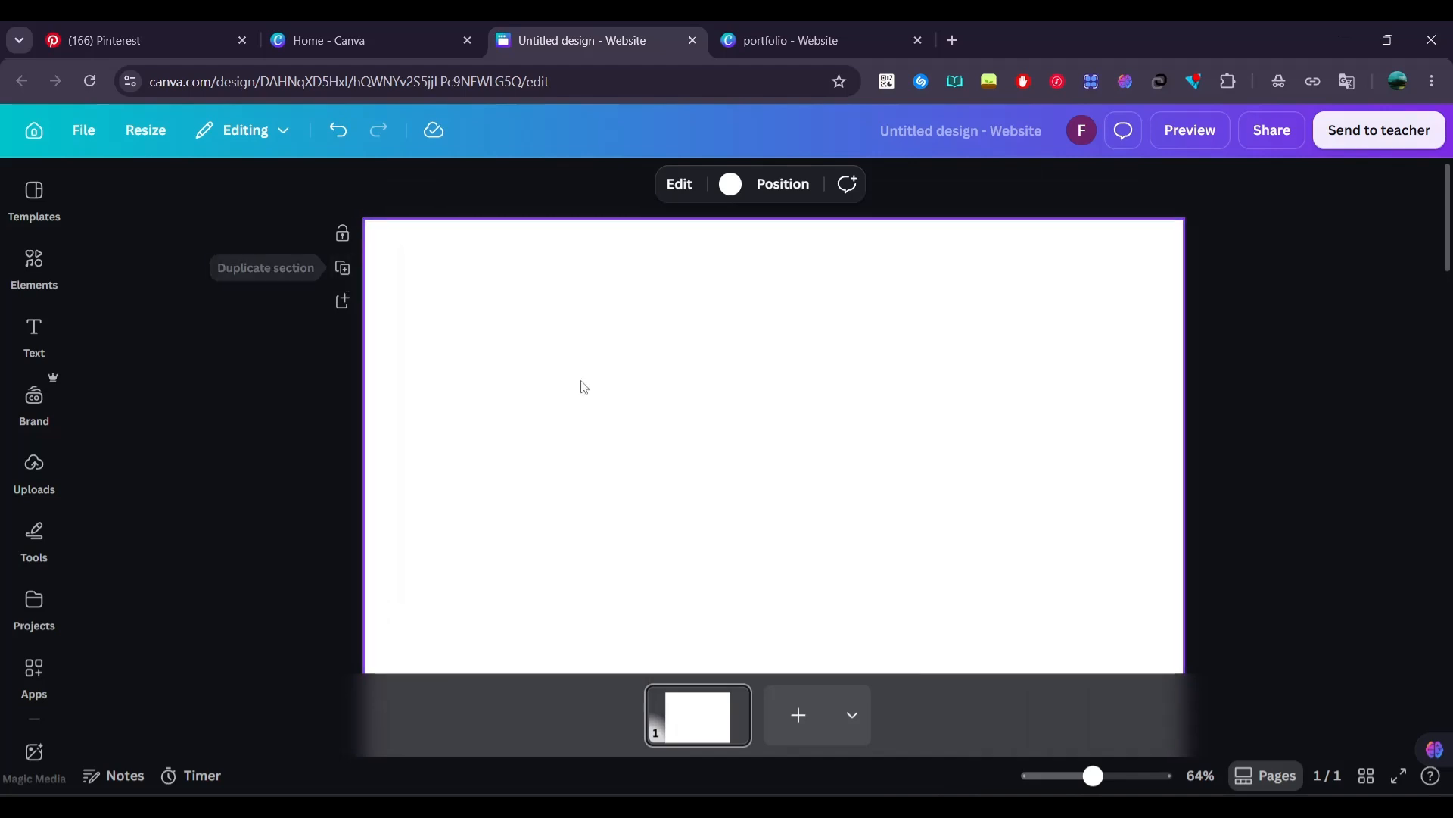
pyautogui.scroll(1, 585, 387)
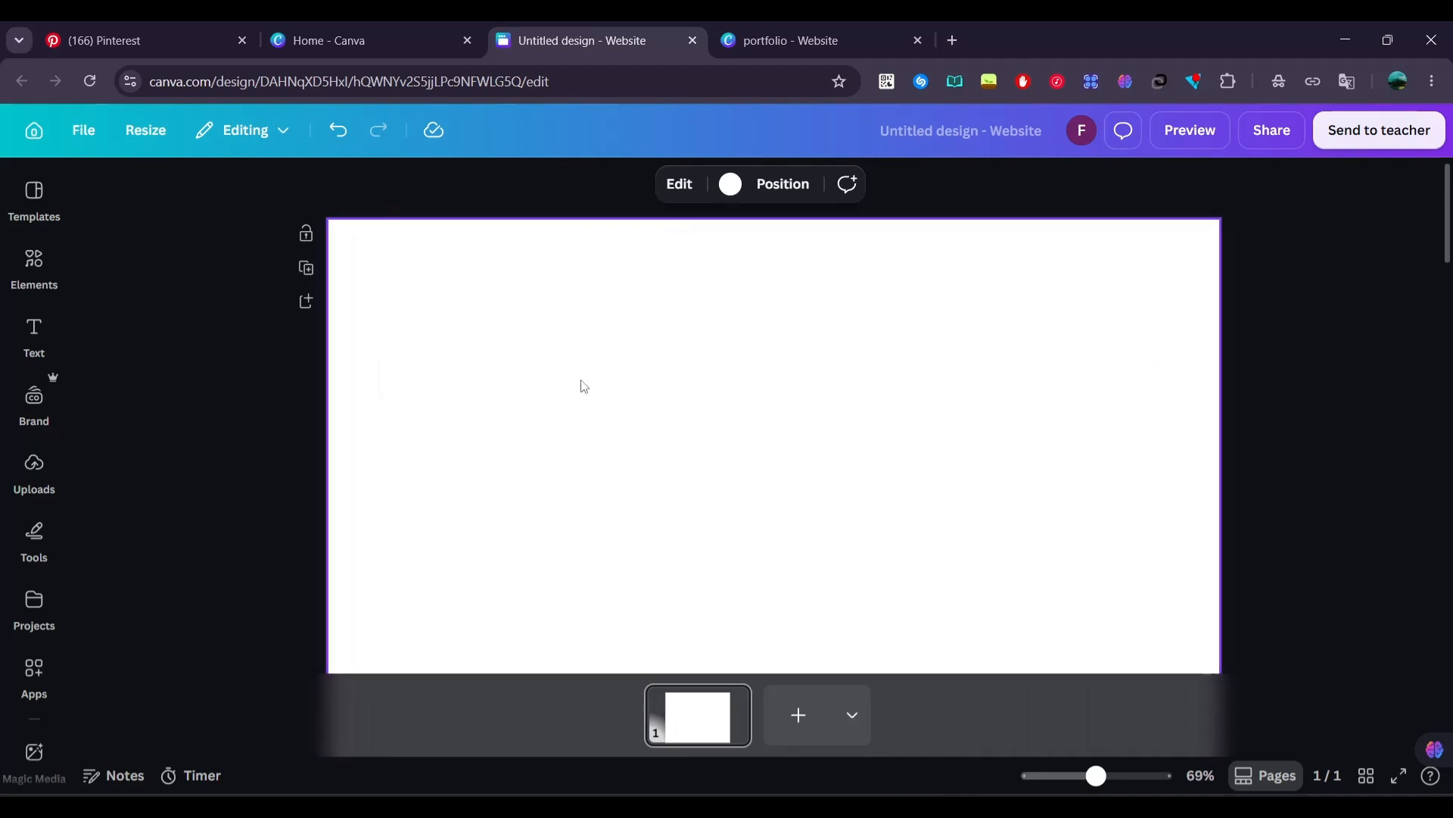
# Add the recently used rounded square shape and move it to the page's upper-right corner
pyautogui.click(42, 264)
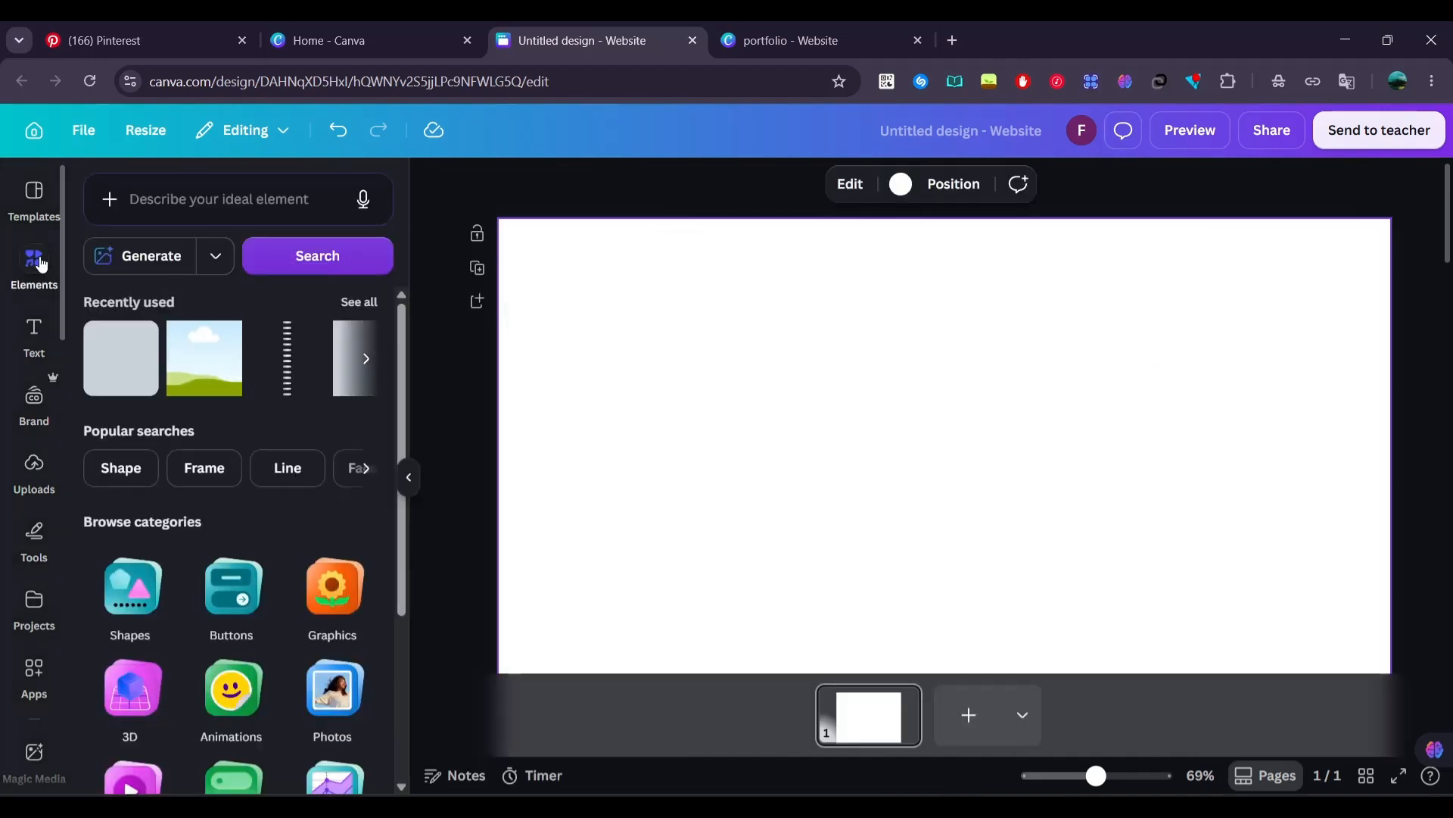
pyautogui.click(127, 381)
pyautogui.scroll(5, 666, 447)
pyautogui.scroll(-4, 673, 446)
pyautogui.moveTo(958, 484); pyautogui.dragTo(975, 261)
pyautogui.scroll(3, 975, 265)
pyautogui.moveTo(985, 398); pyautogui.dragTo(1093, 240)
pyautogui.scroll(4, 1093, 240)
pyautogui.scroll(1, 1097, 244)
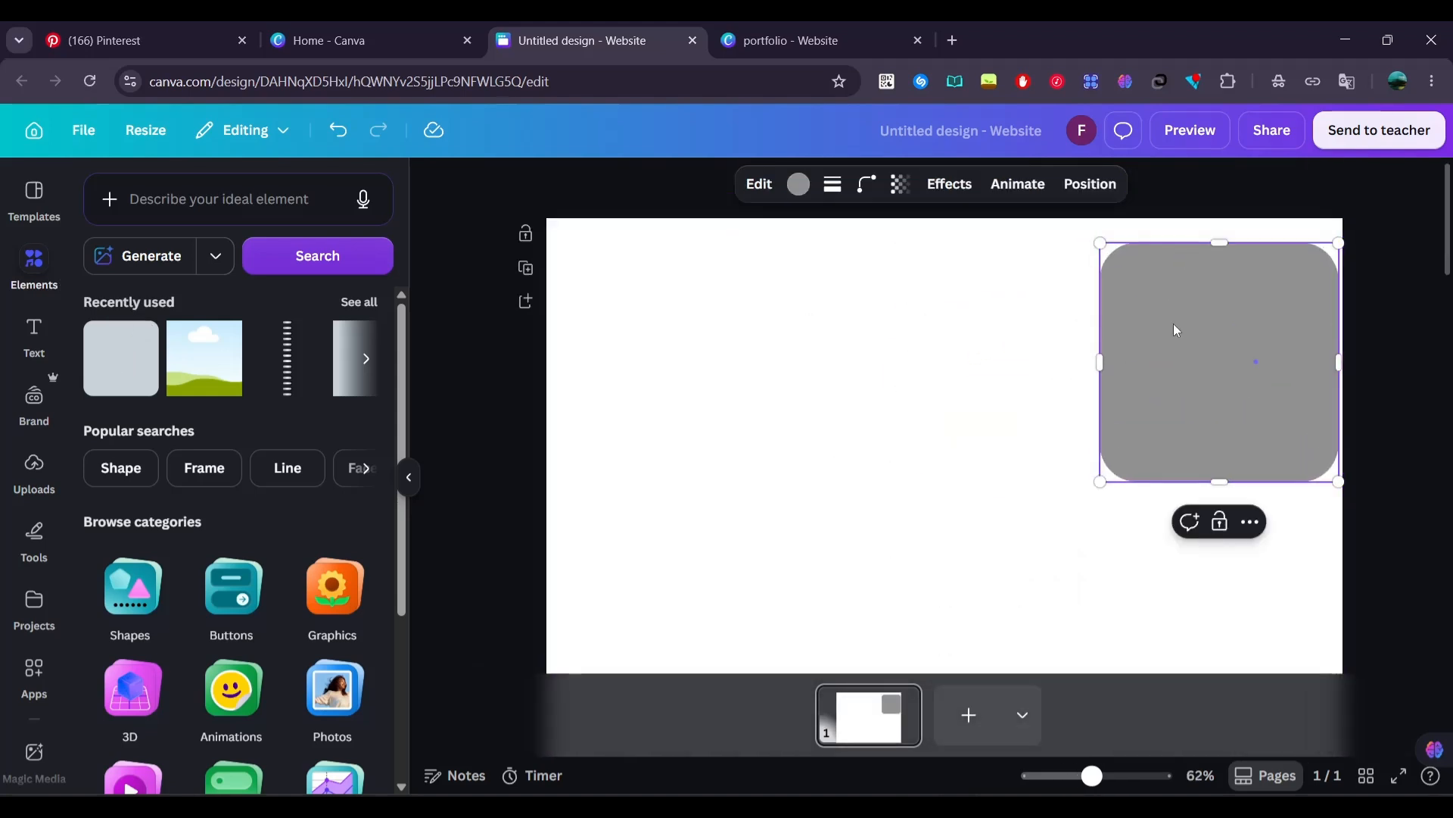
# Resize the rounded square into a long thin bar along the upper-right edge of the page
pyautogui.moveTo(1175, 329); pyautogui.dragTo(892, 370)
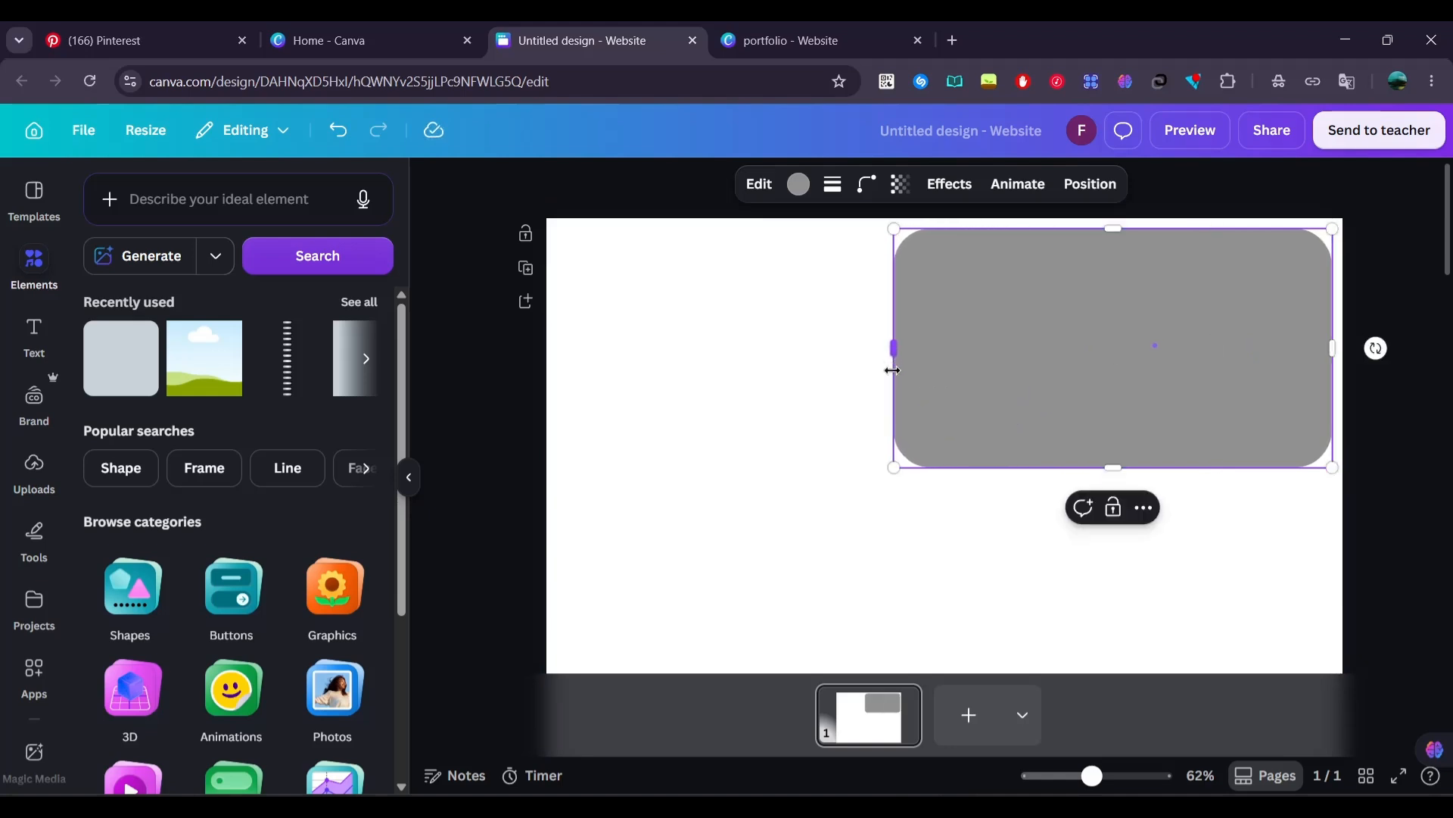
pyautogui.moveTo(1129, 465); pyautogui.dragTo(1140, 251)
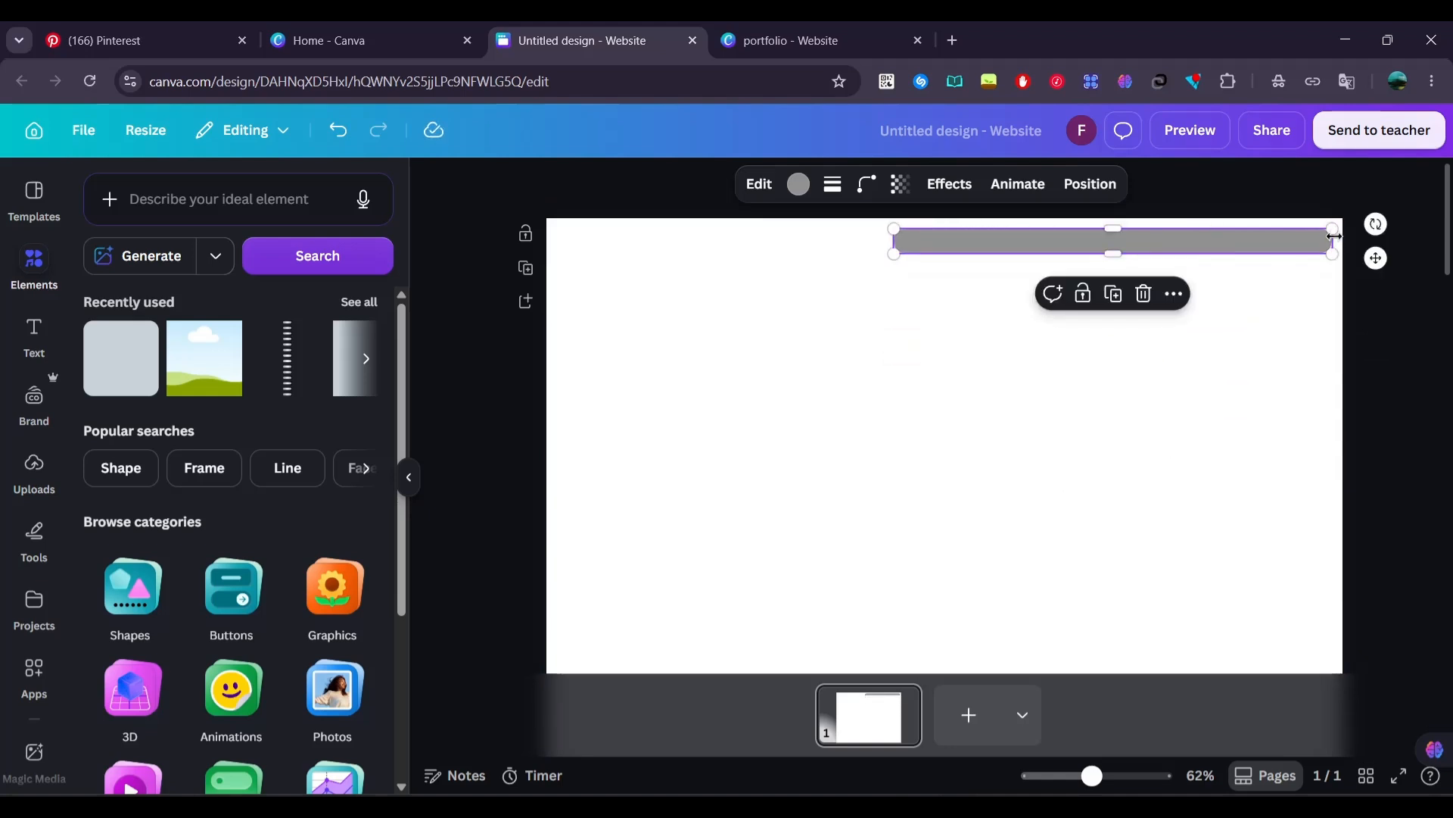
pyautogui.moveTo(1334, 237); pyautogui.dragTo(1312, 241)
# Set the bar's corner rounding to 100 and nudge the bar slightly downward
pyautogui.click(861, 202)
pyautogui.moveTo(860, 259); pyautogui.dragTo(912, 260)
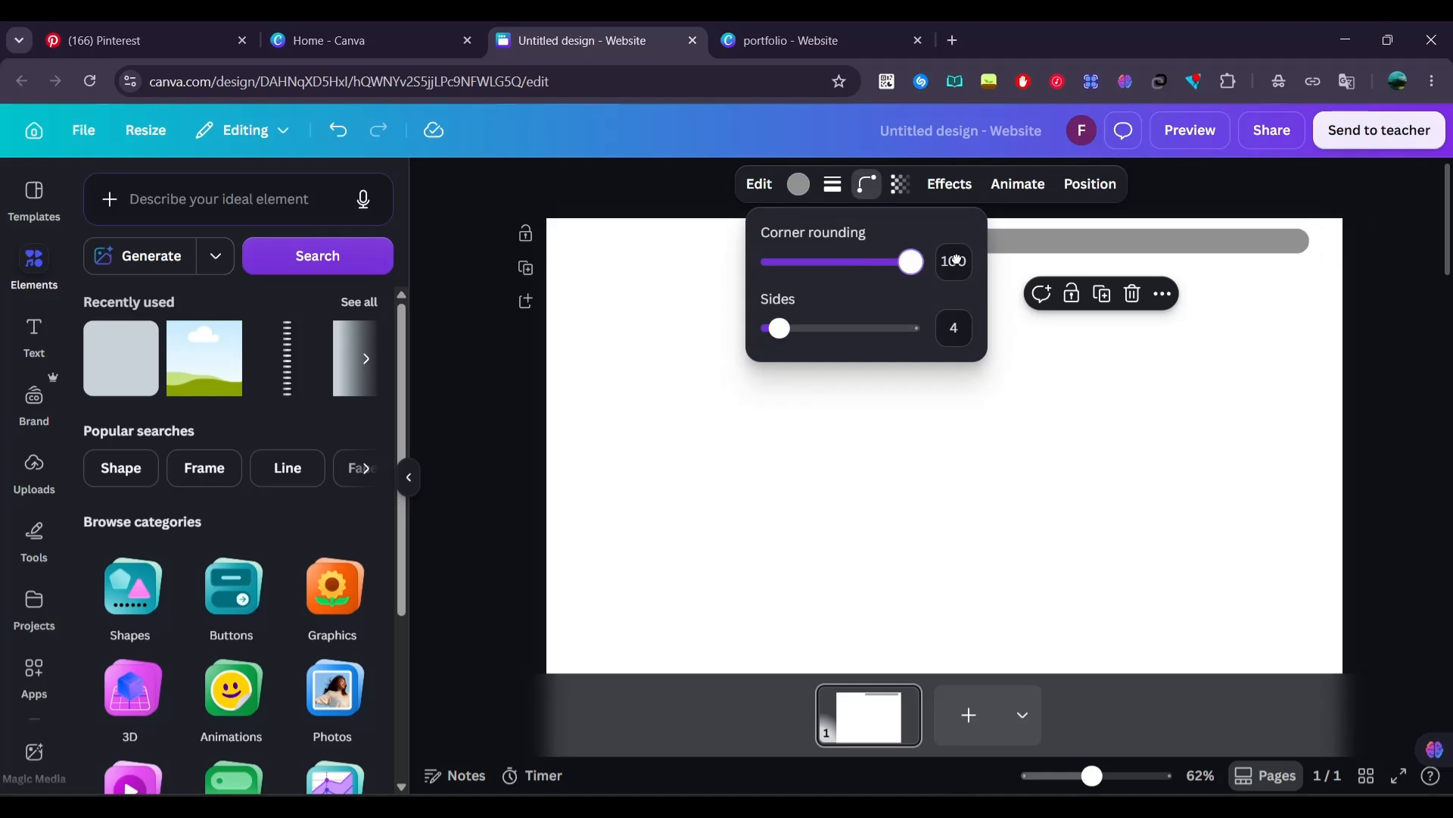
pyautogui.click(1200, 357)
pyautogui.click(1203, 358)
pyautogui.click(1211, 239)
pyautogui.moveTo(1212, 239); pyautogui.dragTo(1216, 245)
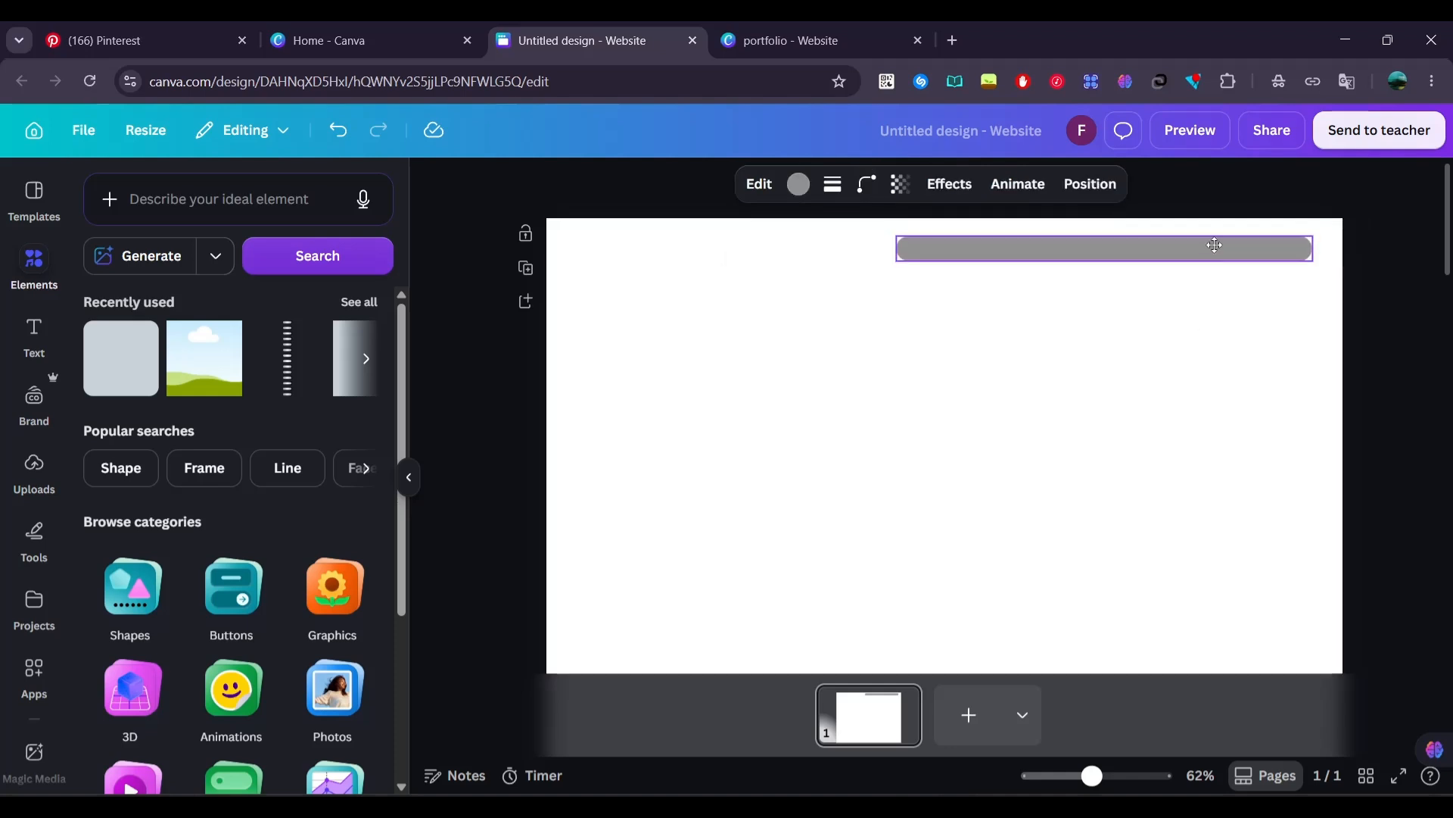
# Remove the bar's fill color and give it a solid border with stroke weight 1
pyautogui.click(804, 195)
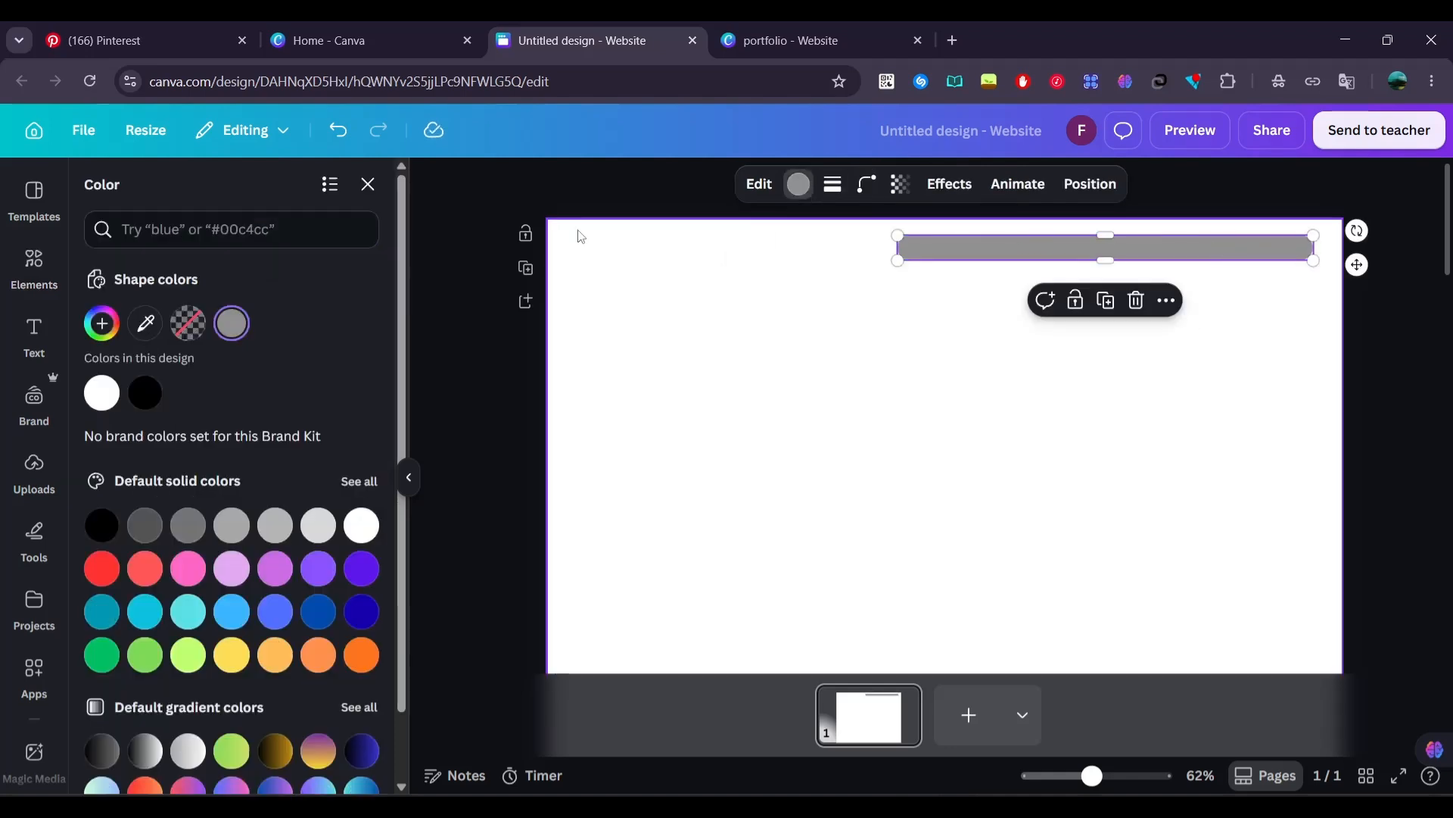
pyautogui.click(188, 323)
pyautogui.click(833, 189)
pyautogui.click(776, 241)
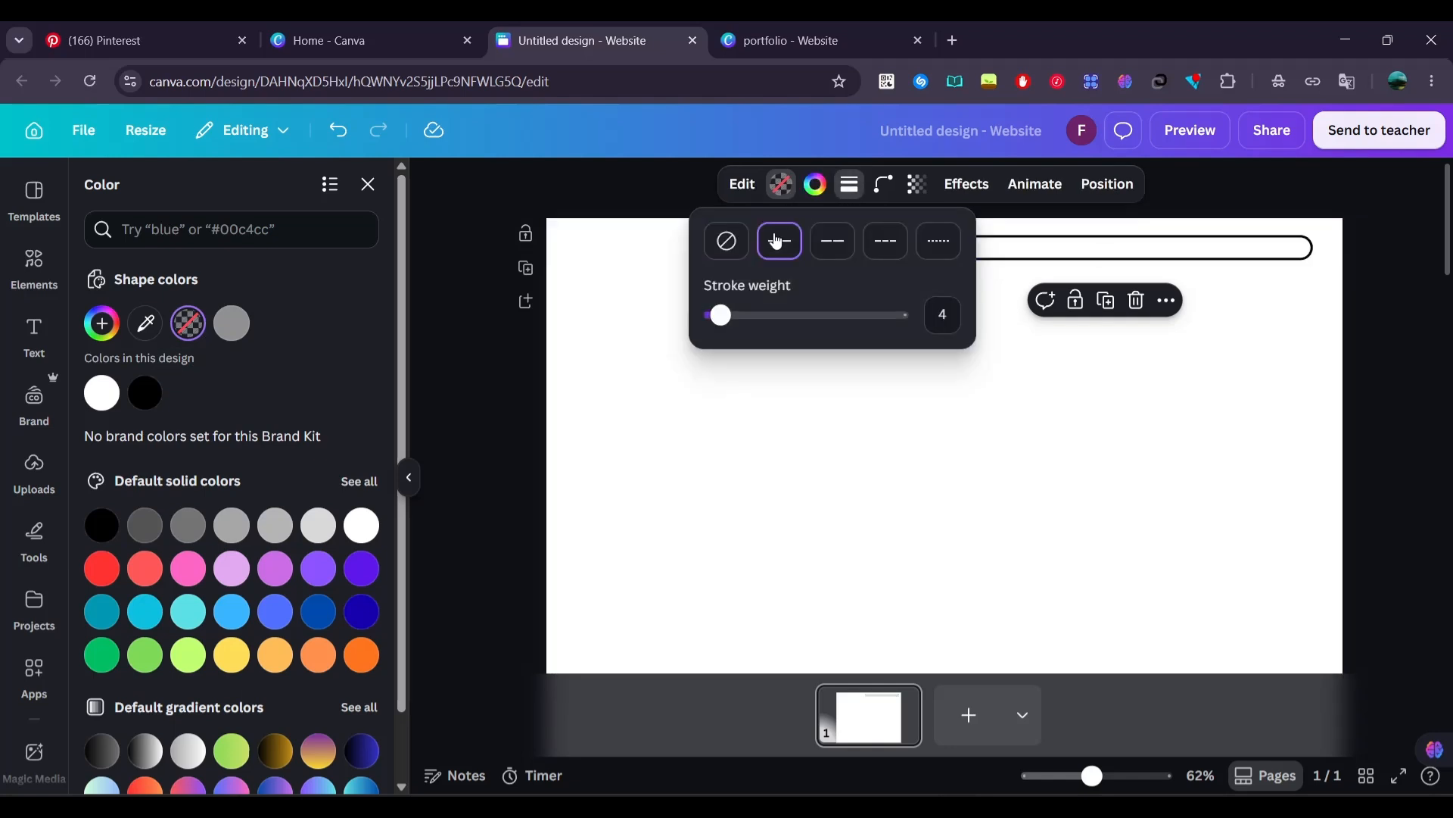
pyautogui.moveTo(930, 312); pyautogui.dragTo(957, 327)
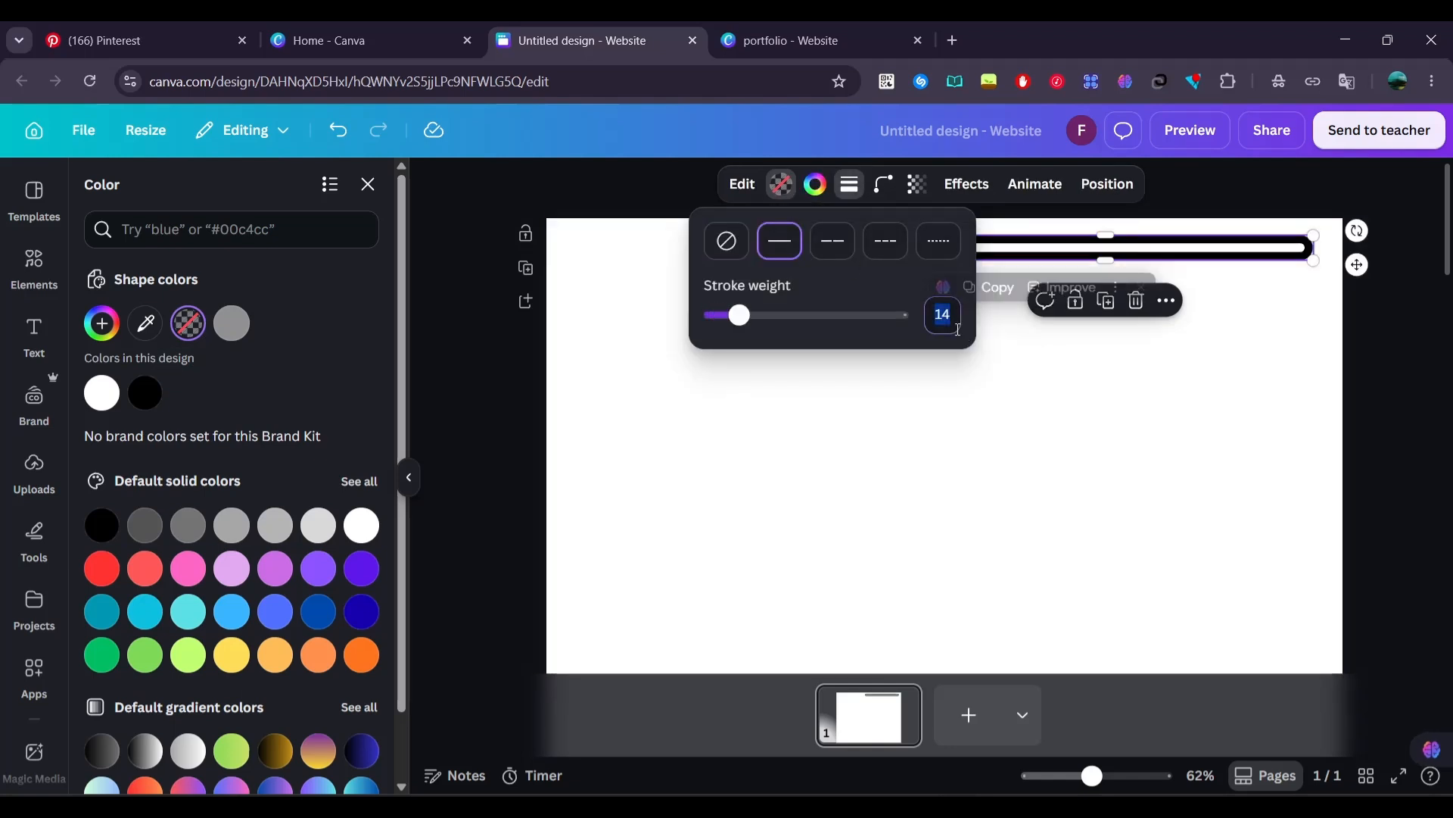
pyautogui.write('1')
pyautogui.click(1007, 382)
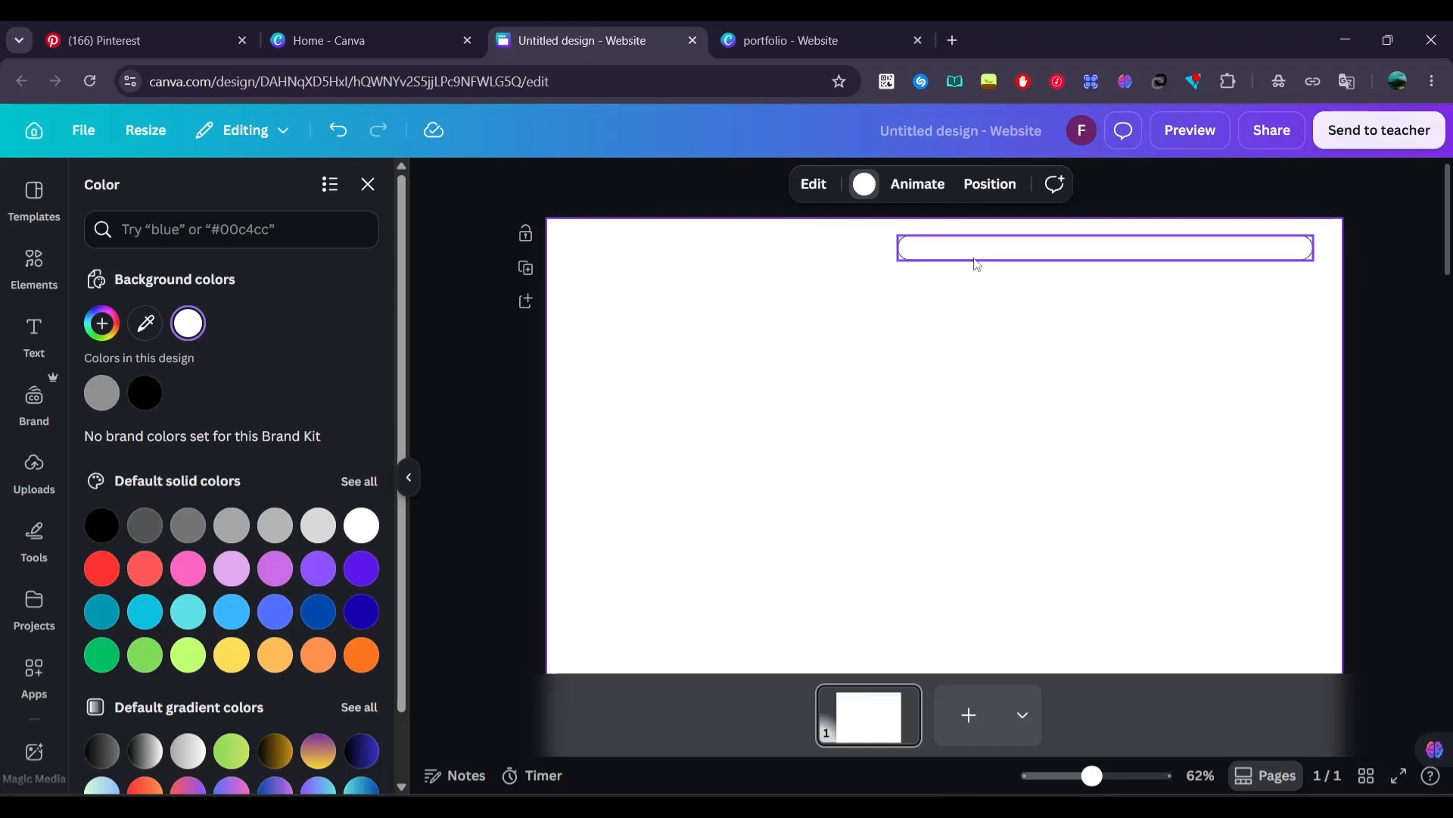
# Change the bar's border color to gray #737373
pyautogui.click(928, 240)
pyautogui.click(816, 185)
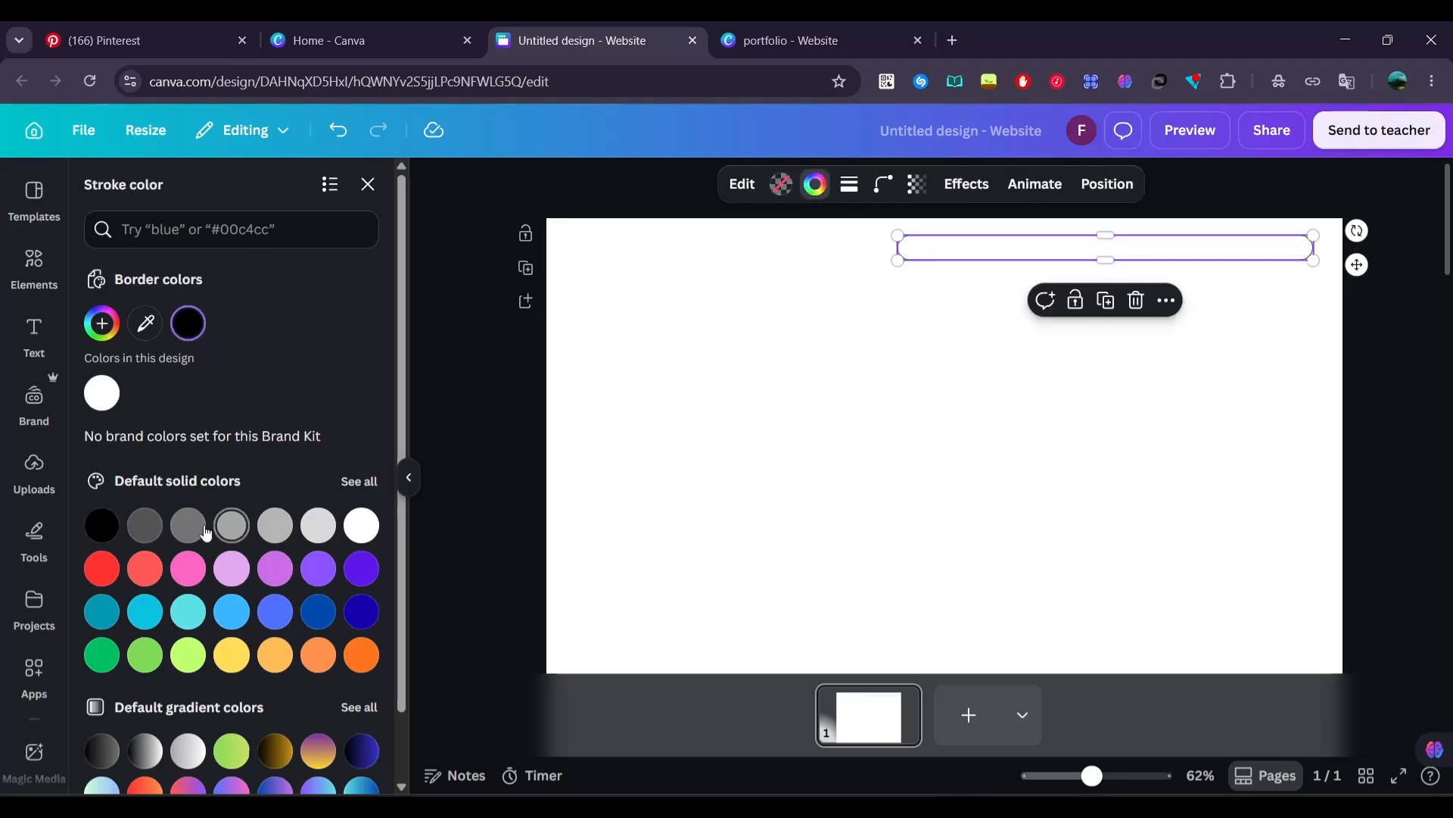
pyautogui.click(491, 433)
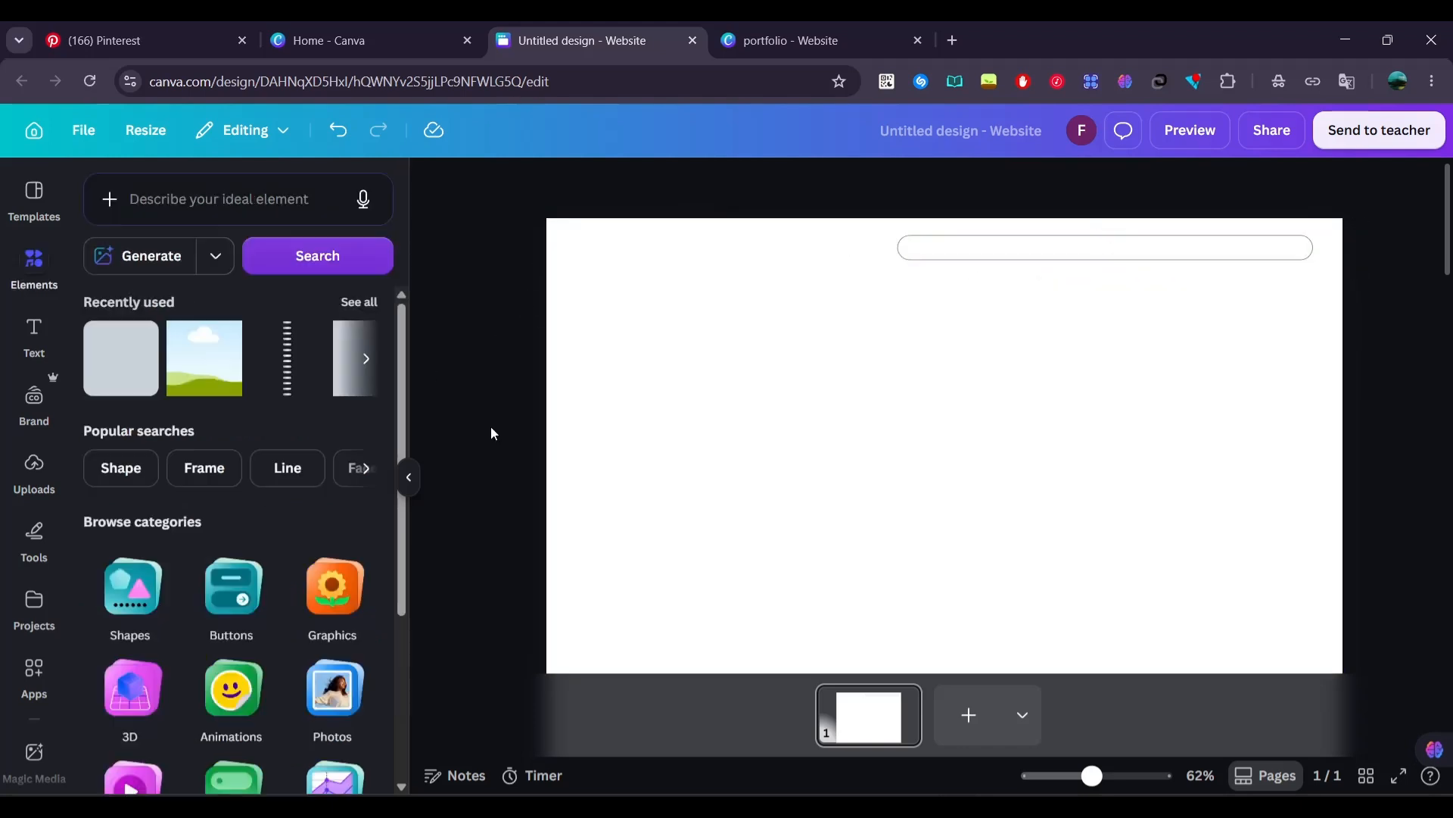
# Add a heading to the page with the text HOME
pyautogui.scroll(3, 957, 273)
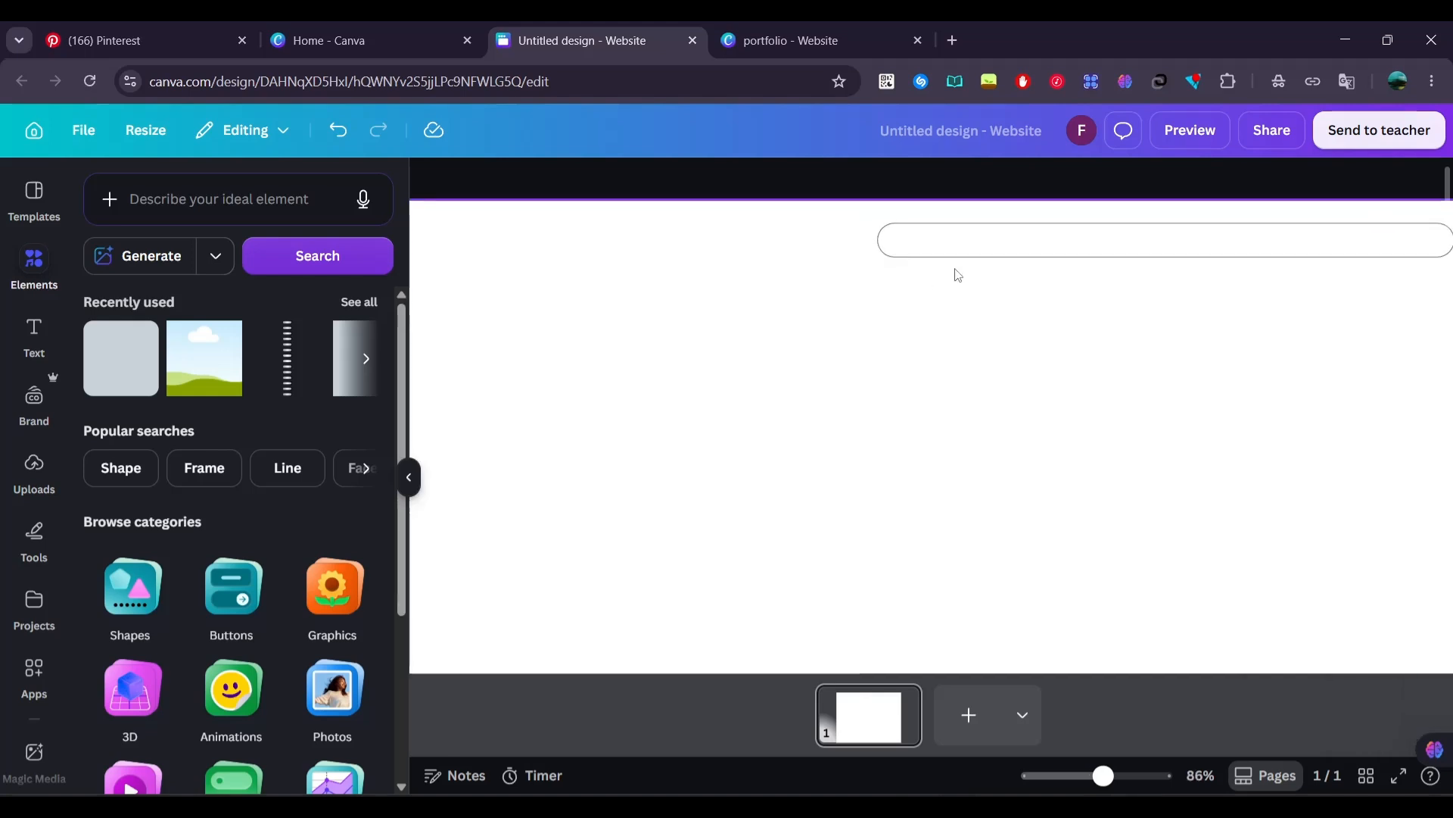
pyautogui.click(21, 361)
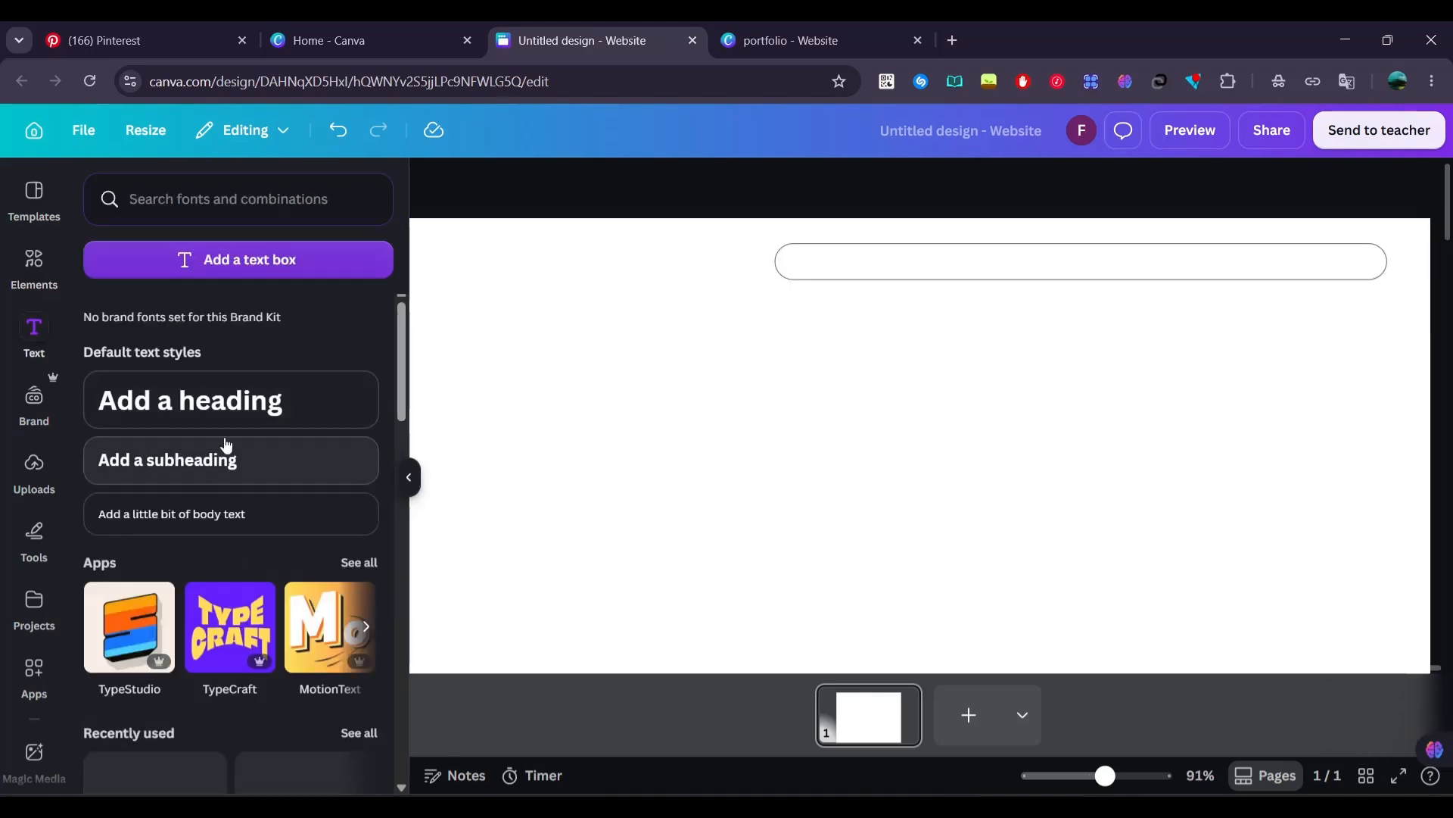
pyautogui.click(227, 399)
pyautogui.write('HOME')
pyautogui.hotkey('ctrl', 'a')
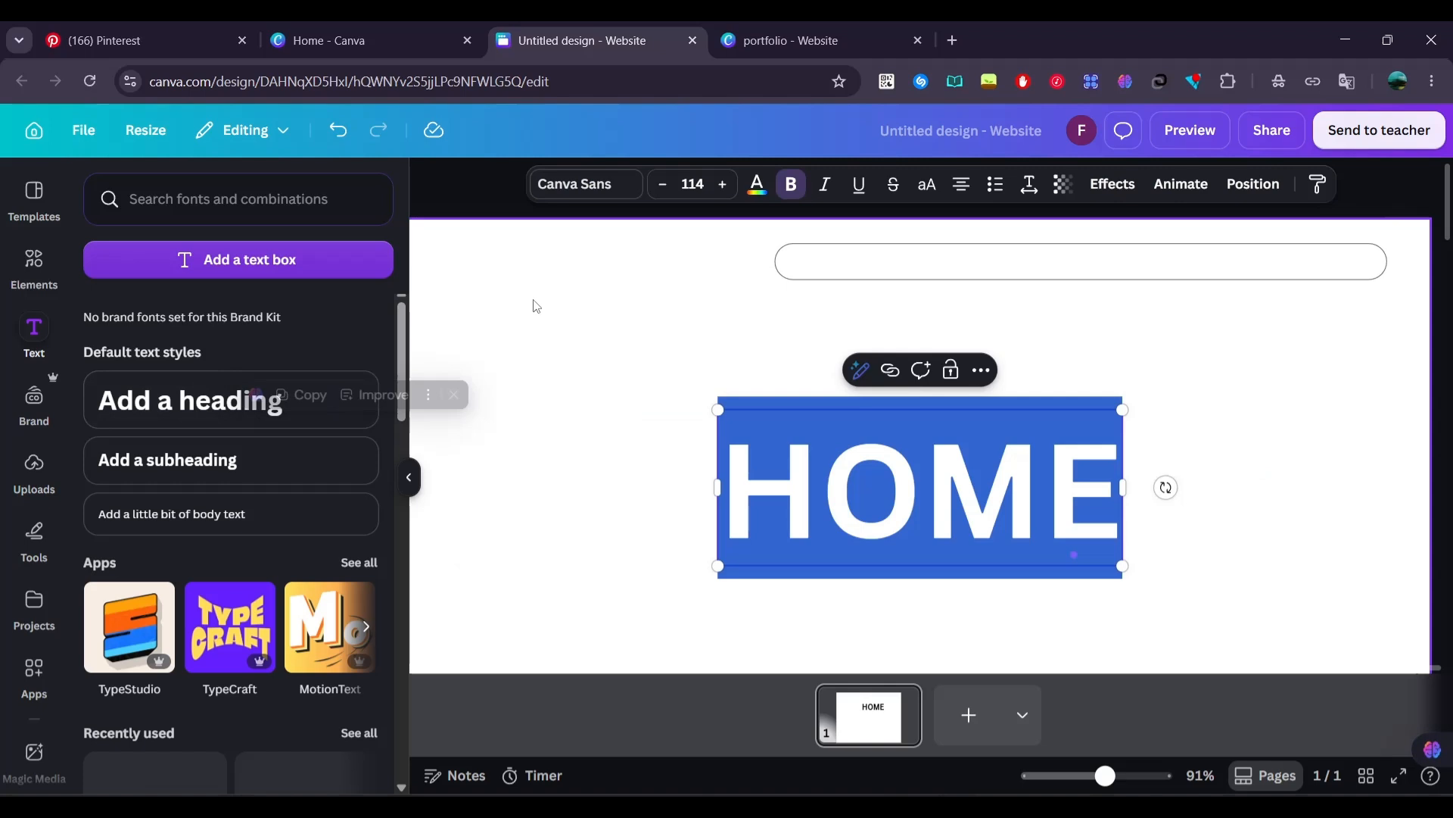
# Remove bold from the HOME heading and set its font to Cooper Hewitt
pyautogui.click(788, 185)
pyautogui.click(580, 196)
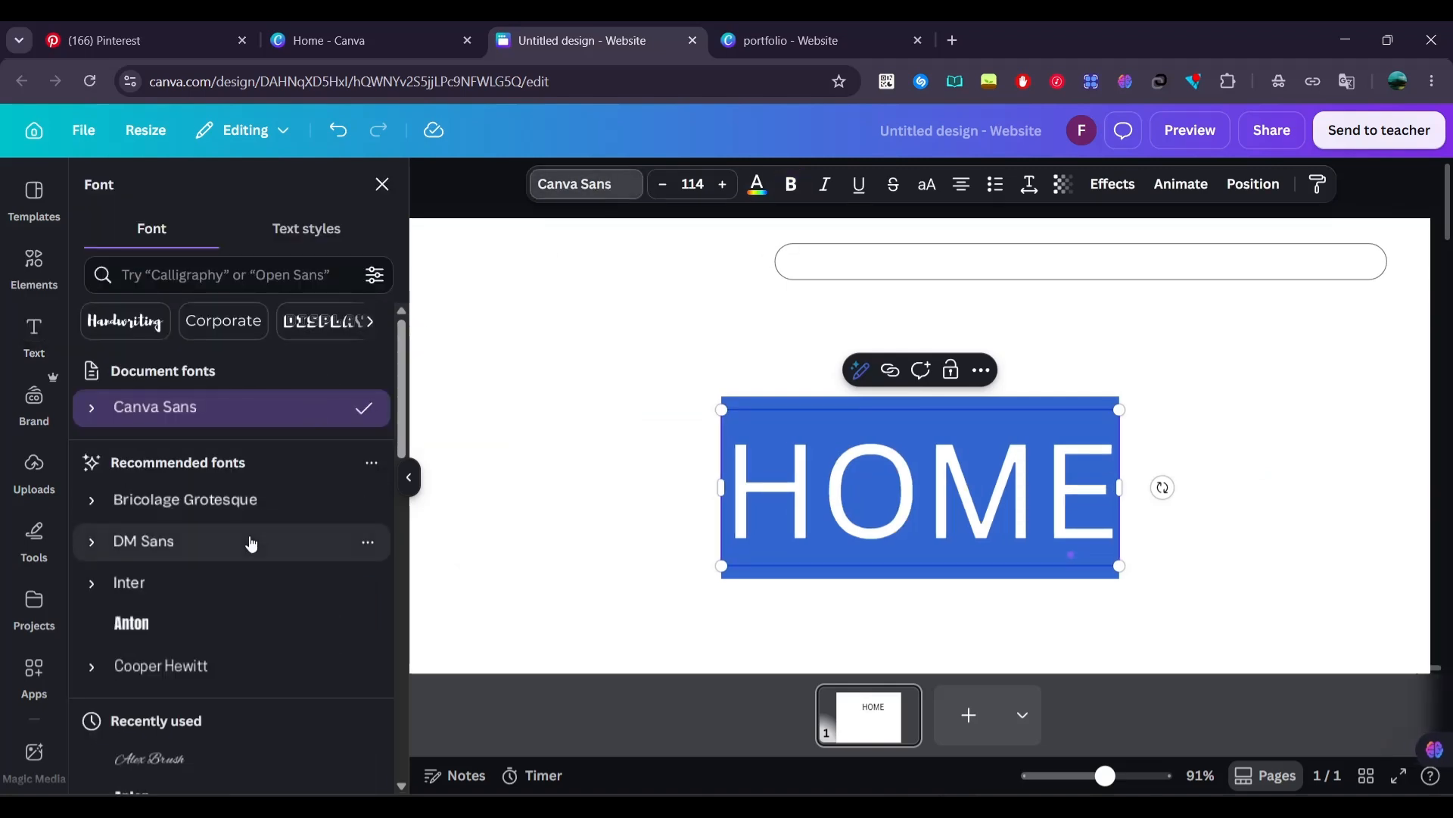
pyautogui.click(239, 673)
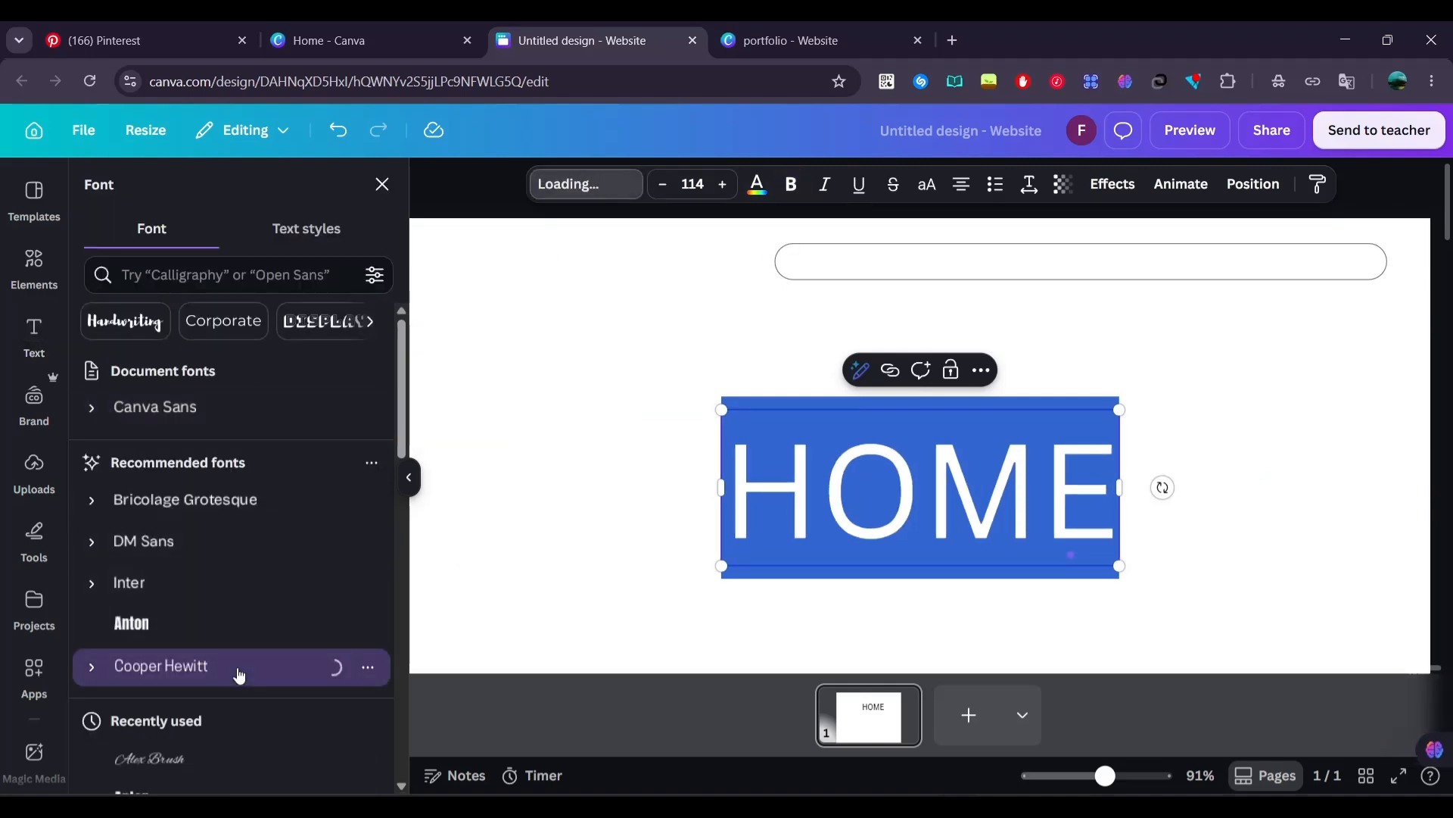
pyautogui.click(719, 511)
# Shrink HOME to font size 10.9 inside the left end of the outlined bar and color it gray
pyautogui.moveTo(1033, 548); pyautogui.dragTo(821, 261)
pyautogui.moveTo(825, 211); pyautogui.dragTo(848, 214)
pyautogui.click(757, 185)
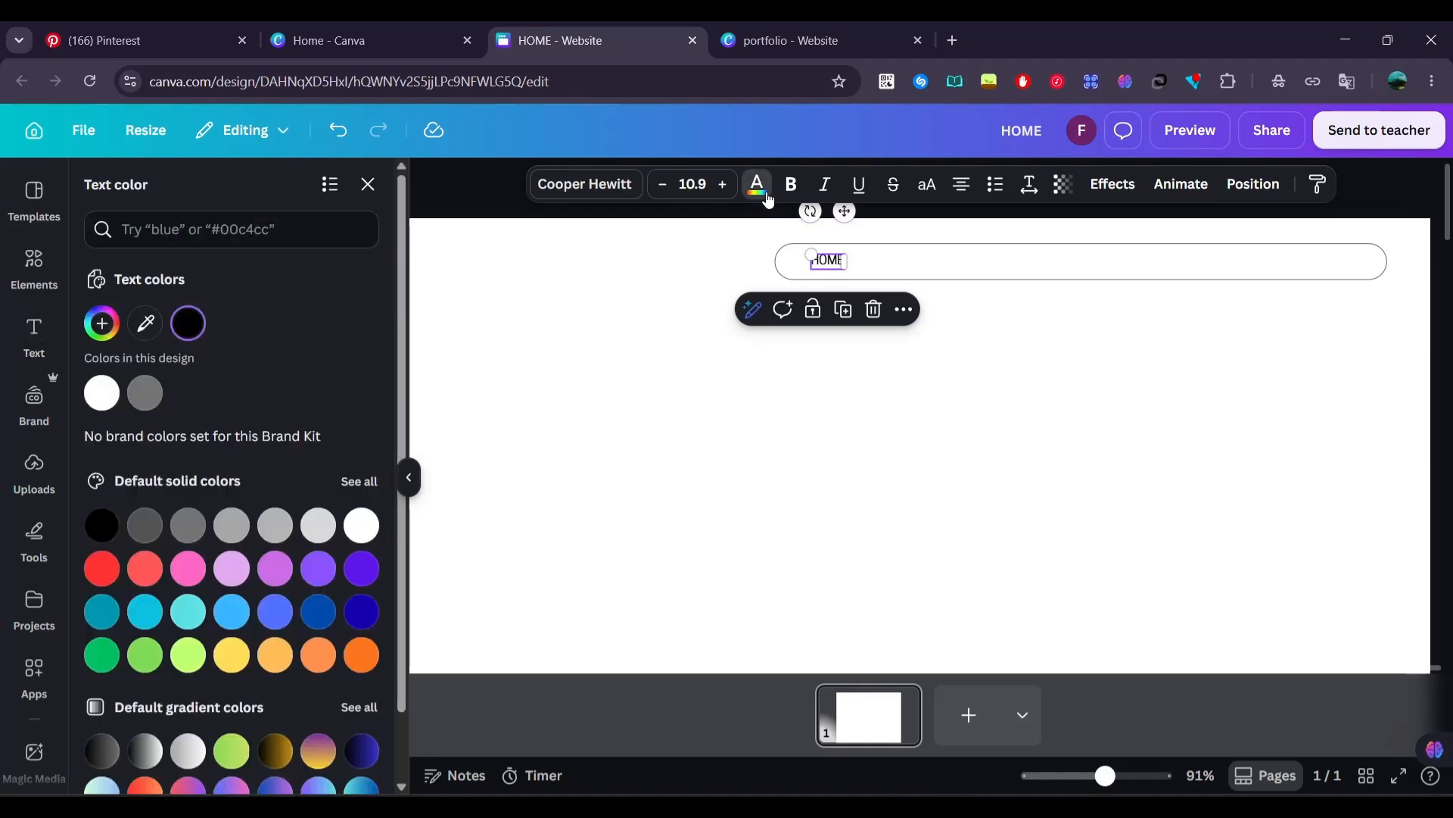
pyautogui.click(587, 328)
# Copy the HOME label, place the copy to its right inside the bar, and change its text to INTRODUCTION
pyautogui.click(830, 267)
pyautogui.hotkey('ctrl', 'c')
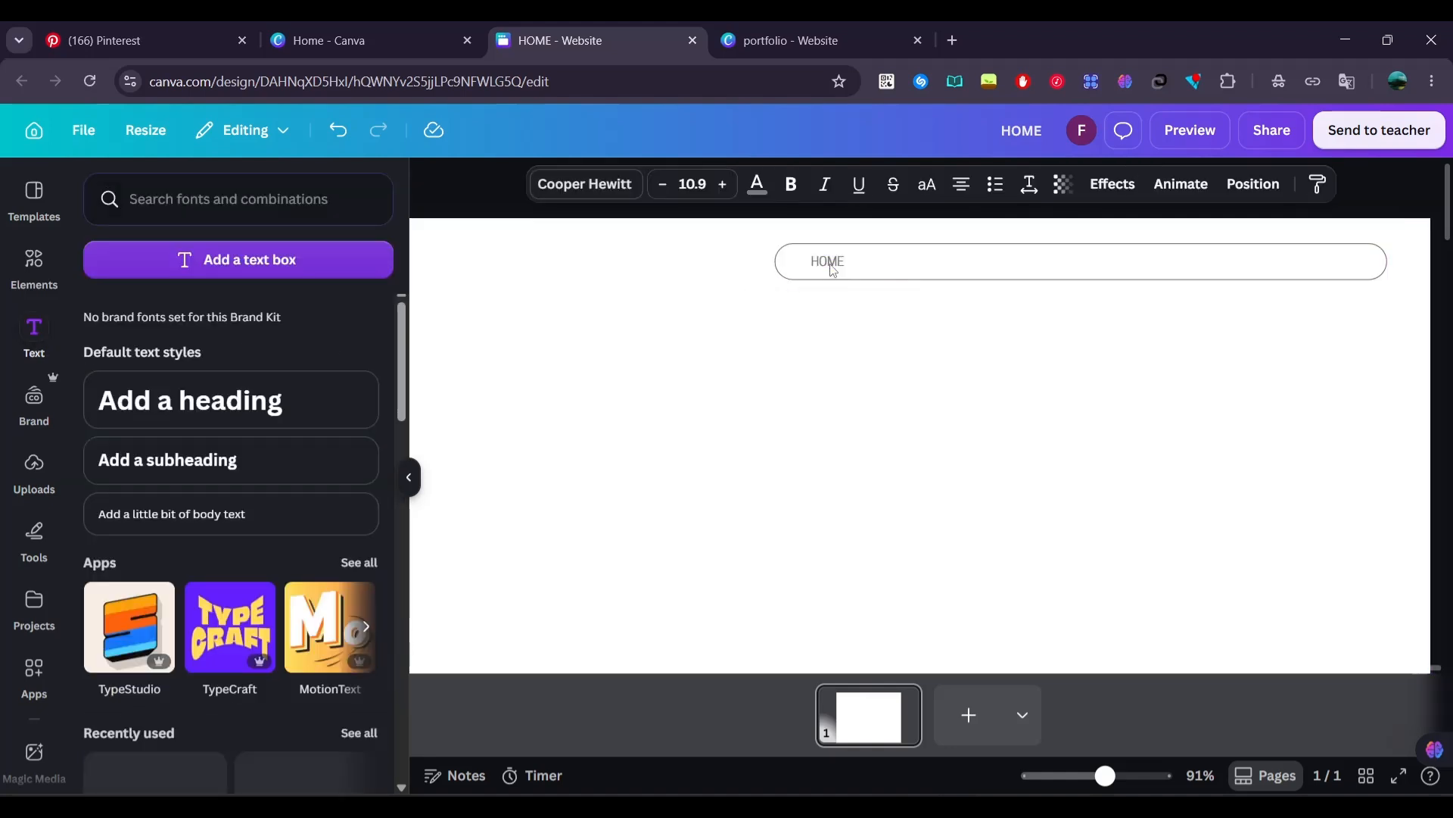
pyautogui.hotkey('ctrl', 'v')
pyautogui.moveTo(856, 325); pyautogui.dragTo(937, 310)
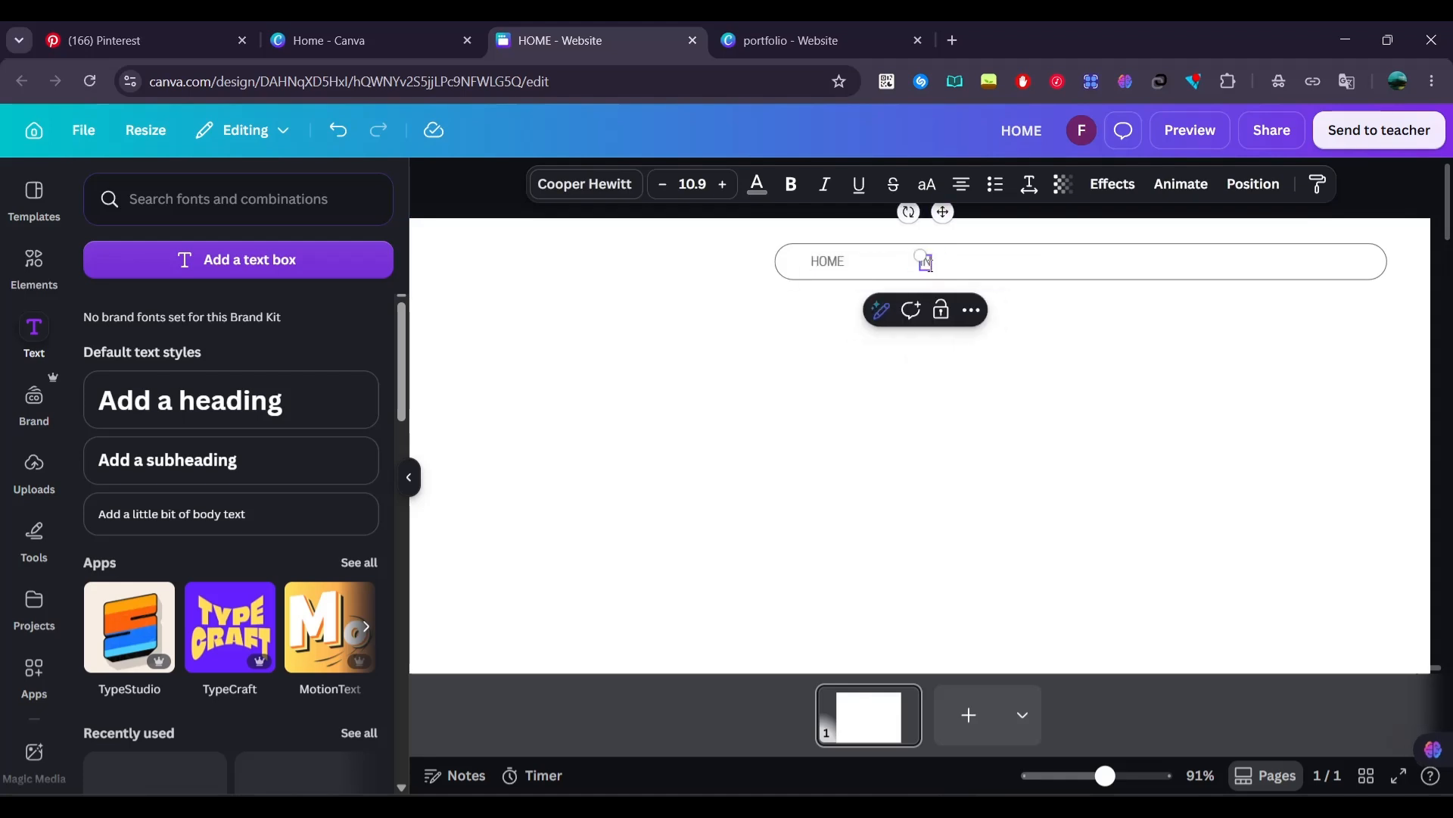
pyautogui.moveTo(937, 257); pyautogui.dragTo(1089, 265)
# Copy the INTRODUCTION label, place the copy to its right in the bar, and change its text to WORKS
pyautogui.hotkey('ctrl', 'c')
pyautogui.hotkey('ctrl', 'v')
pyautogui.moveTo(976, 264); pyautogui.dragTo(976, 267)
pyautogui.click(1132, 307)
pyautogui.scroll(4, 1132, 306)
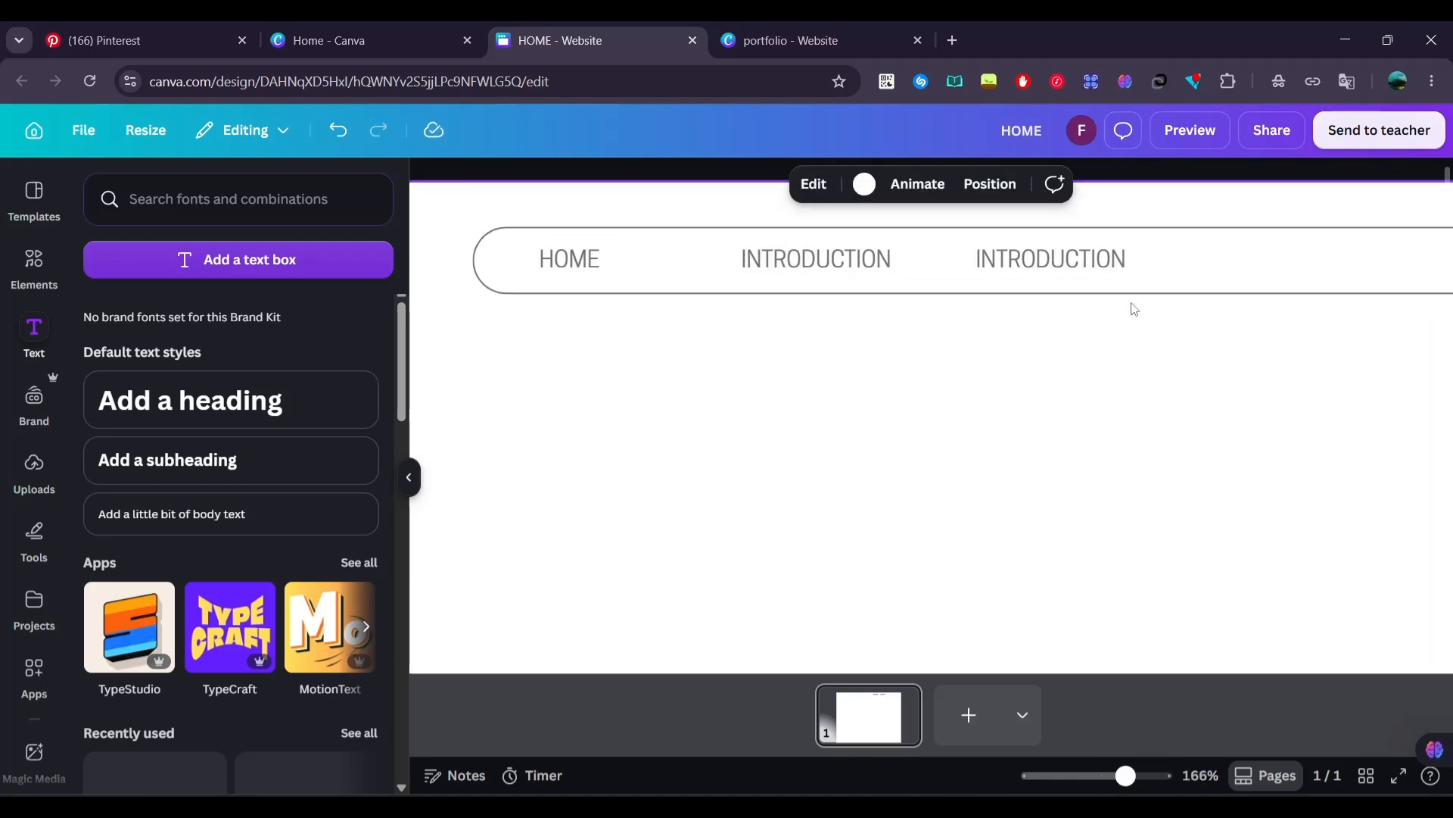
pyautogui.moveTo(834, 288)
pyautogui.mouseDown()
pyautogui.moveTo(701, 286)
pyautogui.moveTo(828, 288)
pyautogui.mouseUp()
pyautogui.moveTo(1021, 290); pyautogui.dragTo(1076, 302)
pyautogui.doubleClick(1062, 294)
pyautogui.write('WORKS')
# Duplicate the WORKS label, change the copy's text to FAQS, and space it evenly to the right of WORKS
pyautogui.hotkey('ctrl', 'd')
pyautogui.hscroll(2, 1069, 308)
pyautogui.moveTo(921, 321); pyautogui.dragTo(1004, 295)
pyautogui.doubleClick(1128, 302)
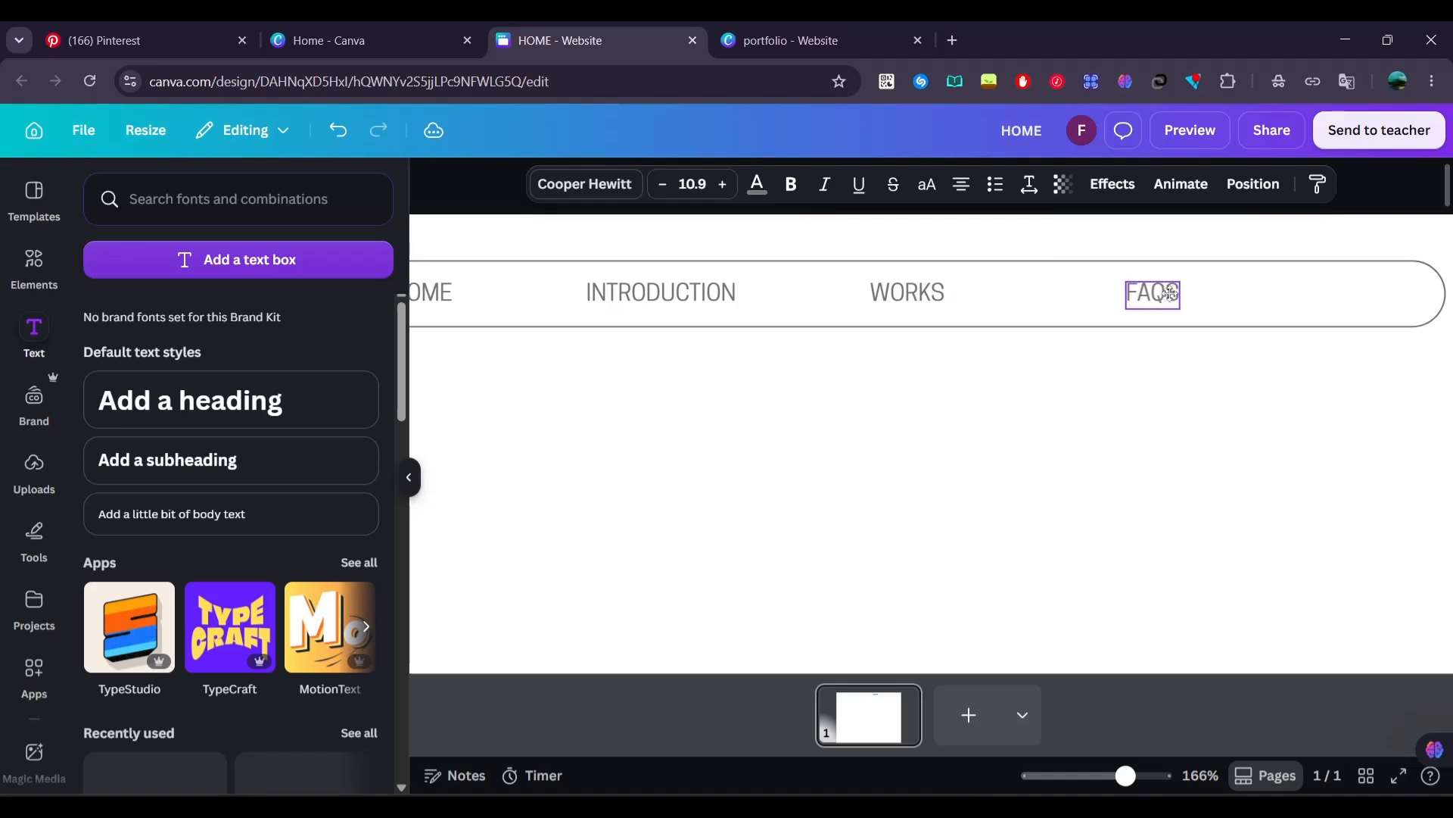
pyautogui.click(1170, 293)
pyautogui.keyDown('ctrl'); pyautogui.scroll(-4, 1152, 292); pyautogui.keyUp('ctrl')
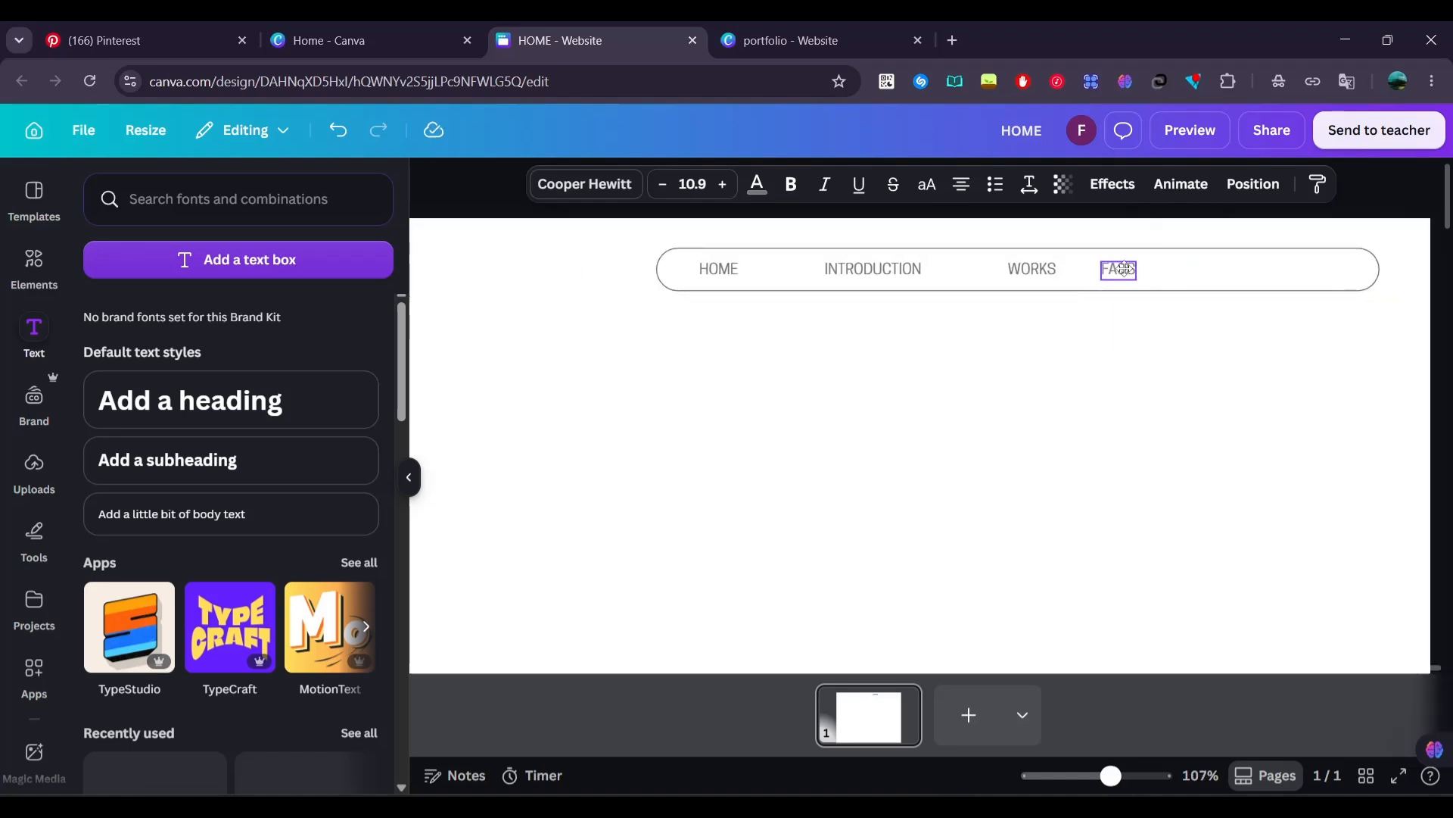
pyautogui.moveTo(1158, 266); pyautogui.dragTo(1158, 268)
pyautogui.click(708, 354)
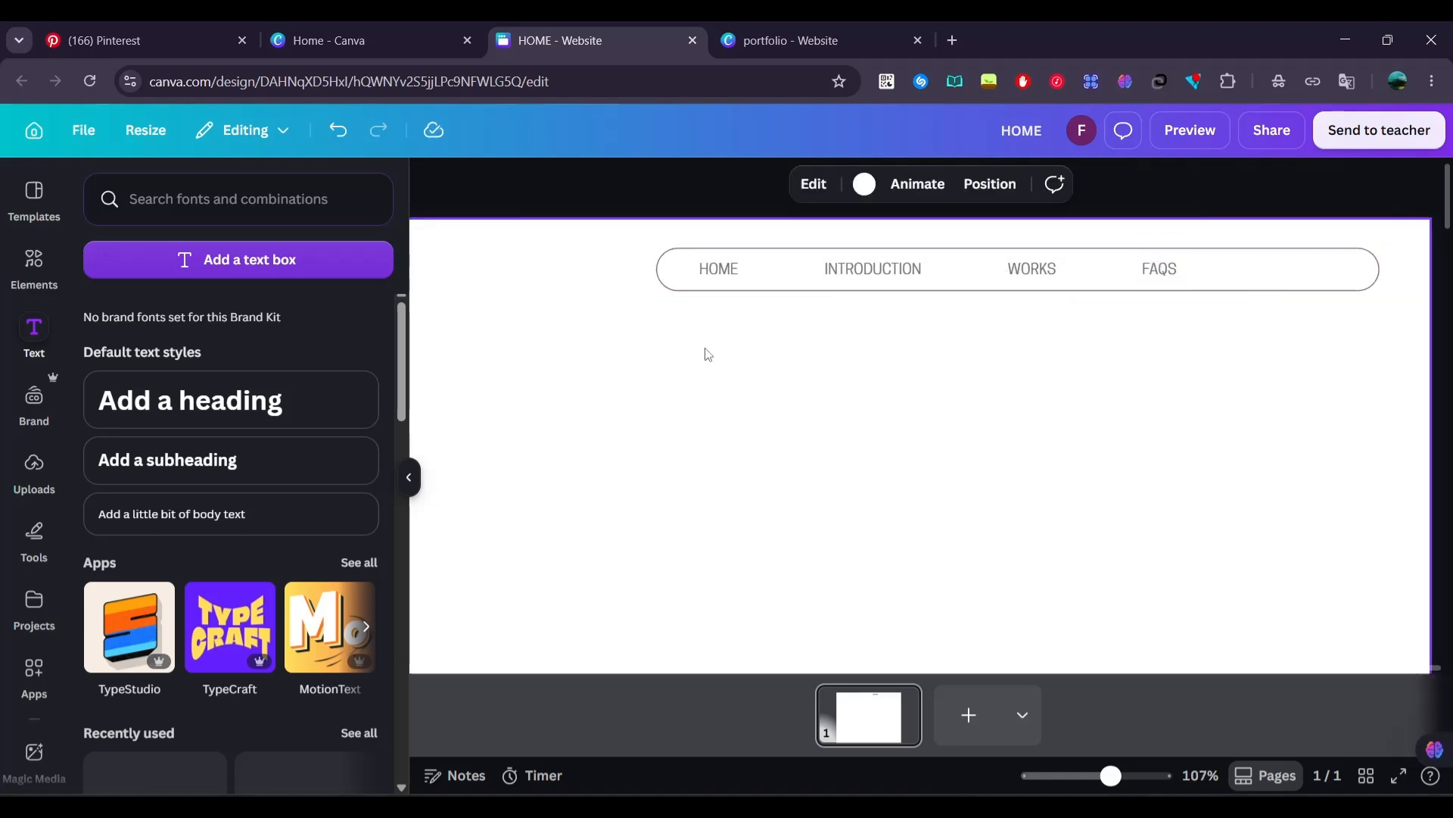
# Shorten the navigation bar from its right end so it closes just past the FAQS label
pyautogui.click(1166, 267)
pyautogui.moveTo(1379, 268); pyautogui.dragTo(1223, 280)
pyautogui.click(1345, 312)
# Group the navigation bar with its four labels and position it near the page's upper-right corner
pyautogui.keyDown('ctrl'); pyautogui.scroll(-4, 1345, 312); pyautogui.keyUp('ctrl')
pyautogui.moveTo(1345, 312); pyautogui.dragTo(987, 245)
pyautogui.hotkey('ctrl', 'g')
pyautogui.click(821, 360)
pyautogui.keyDown('ctrl'); pyautogui.scroll(-2, 821, 360); pyautogui.keyUp('ctrl')
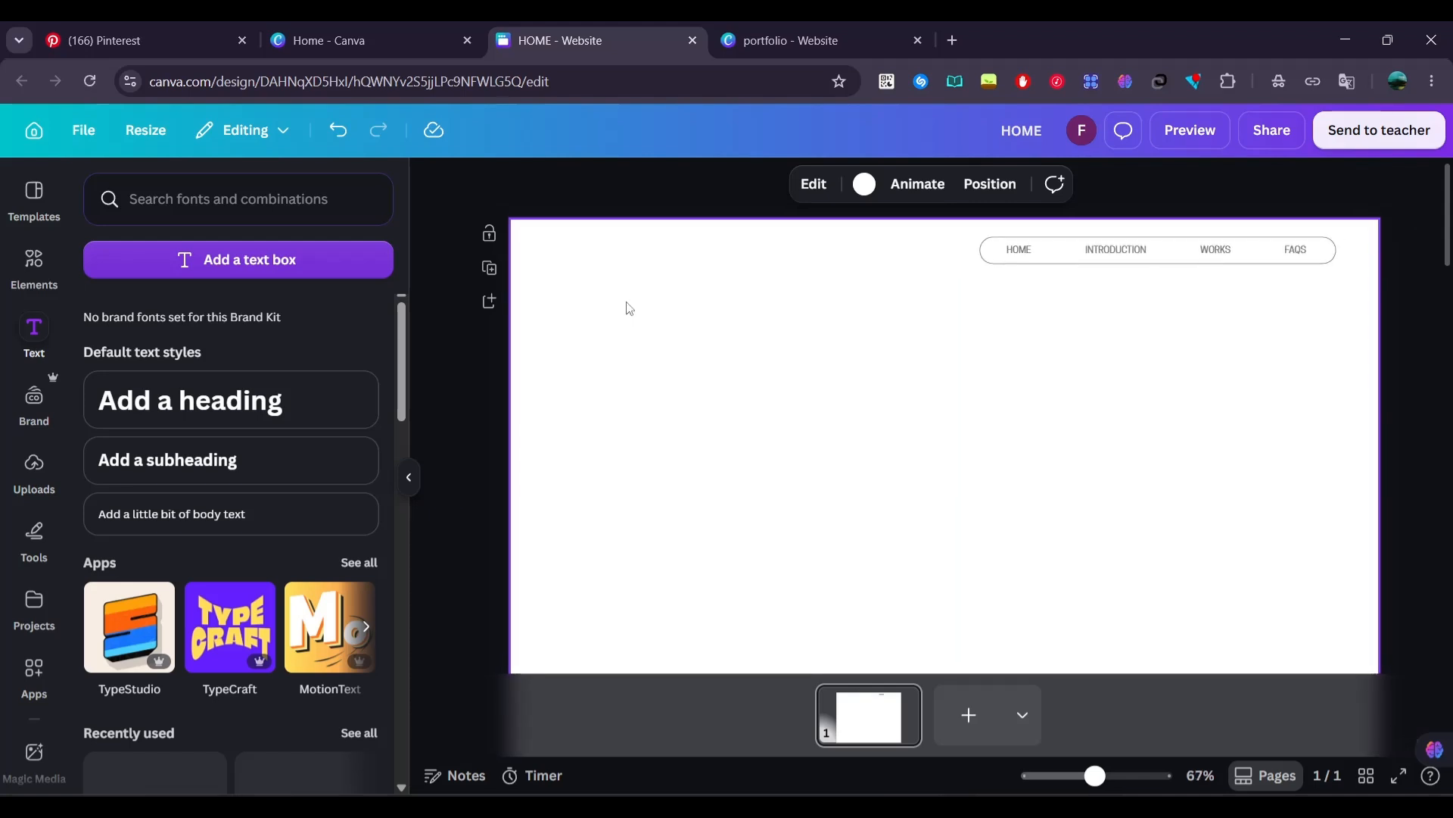
# Add another rounded square and resize it into a short black pill in the page's upper-left corner, level with the navigation bar
pyautogui.click(34, 259)
pyautogui.click(113, 371)
pyautogui.scroll(3, 884, 591)
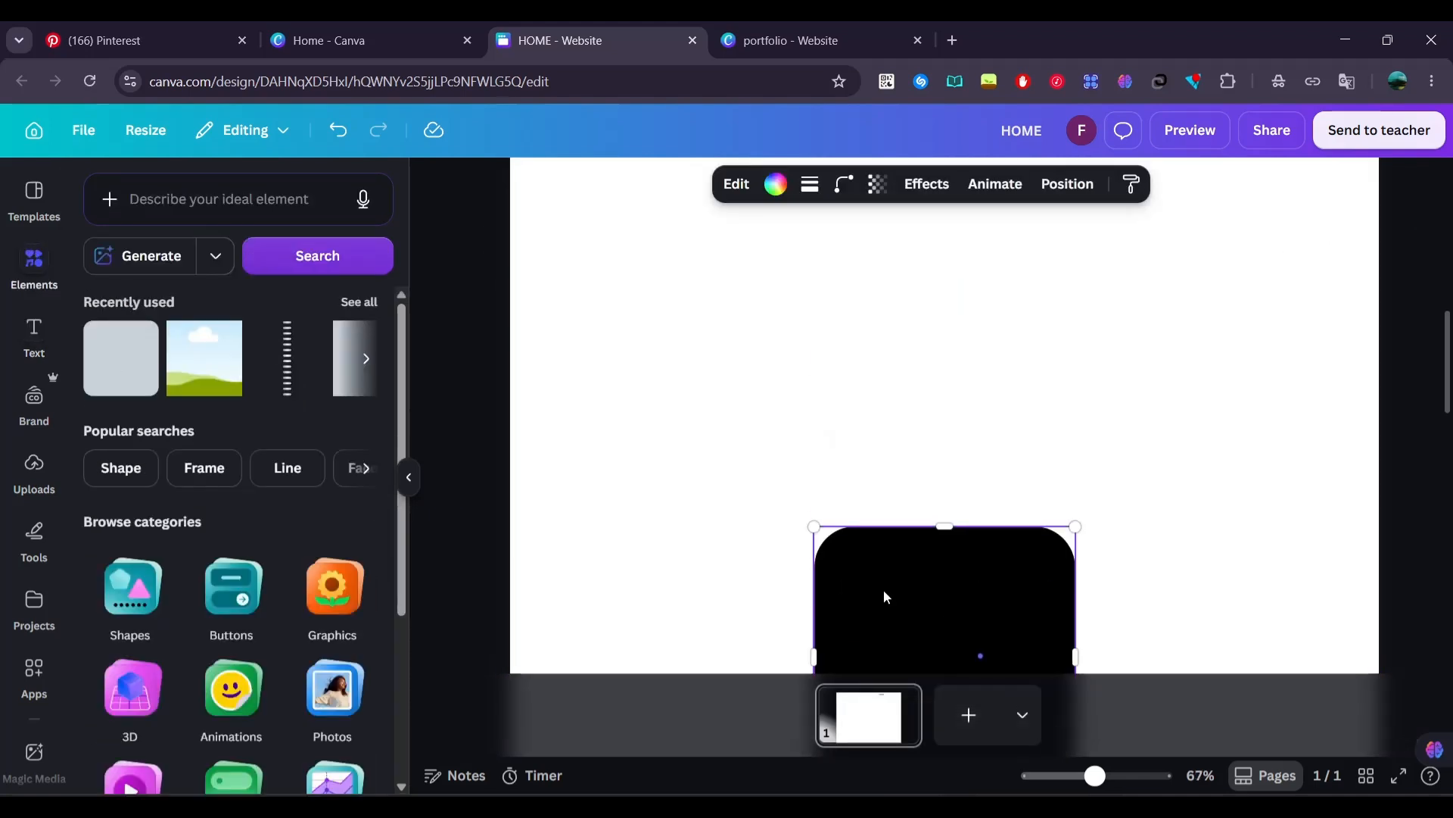
pyautogui.moveTo(885, 596); pyautogui.dragTo(649, 365)
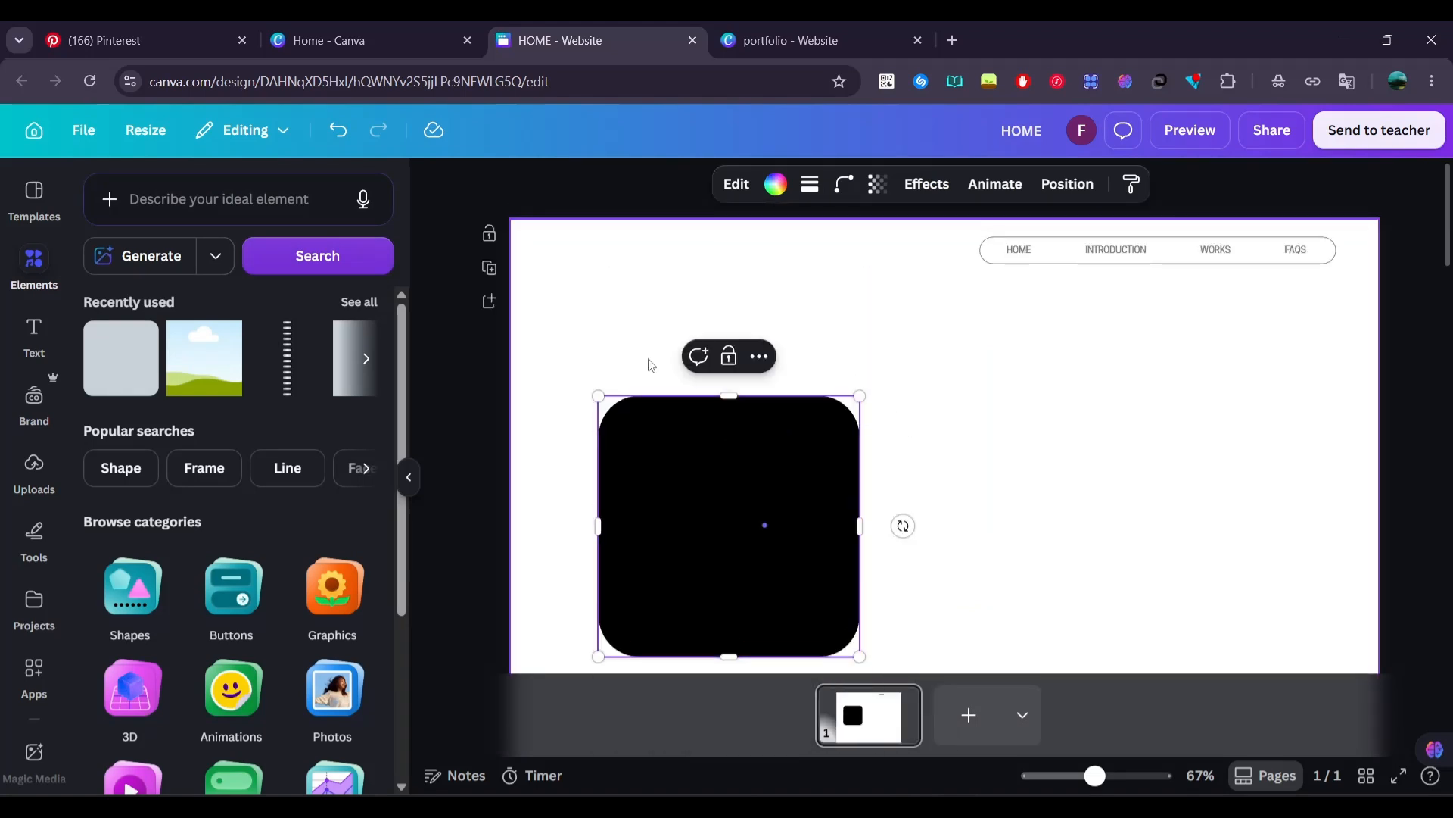
pyautogui.moveTo(653, 460); pyautogui.dragTo(570, 296)
pyautogui.moveTo(651, 497); pyautogui.dragTo(653, 263)
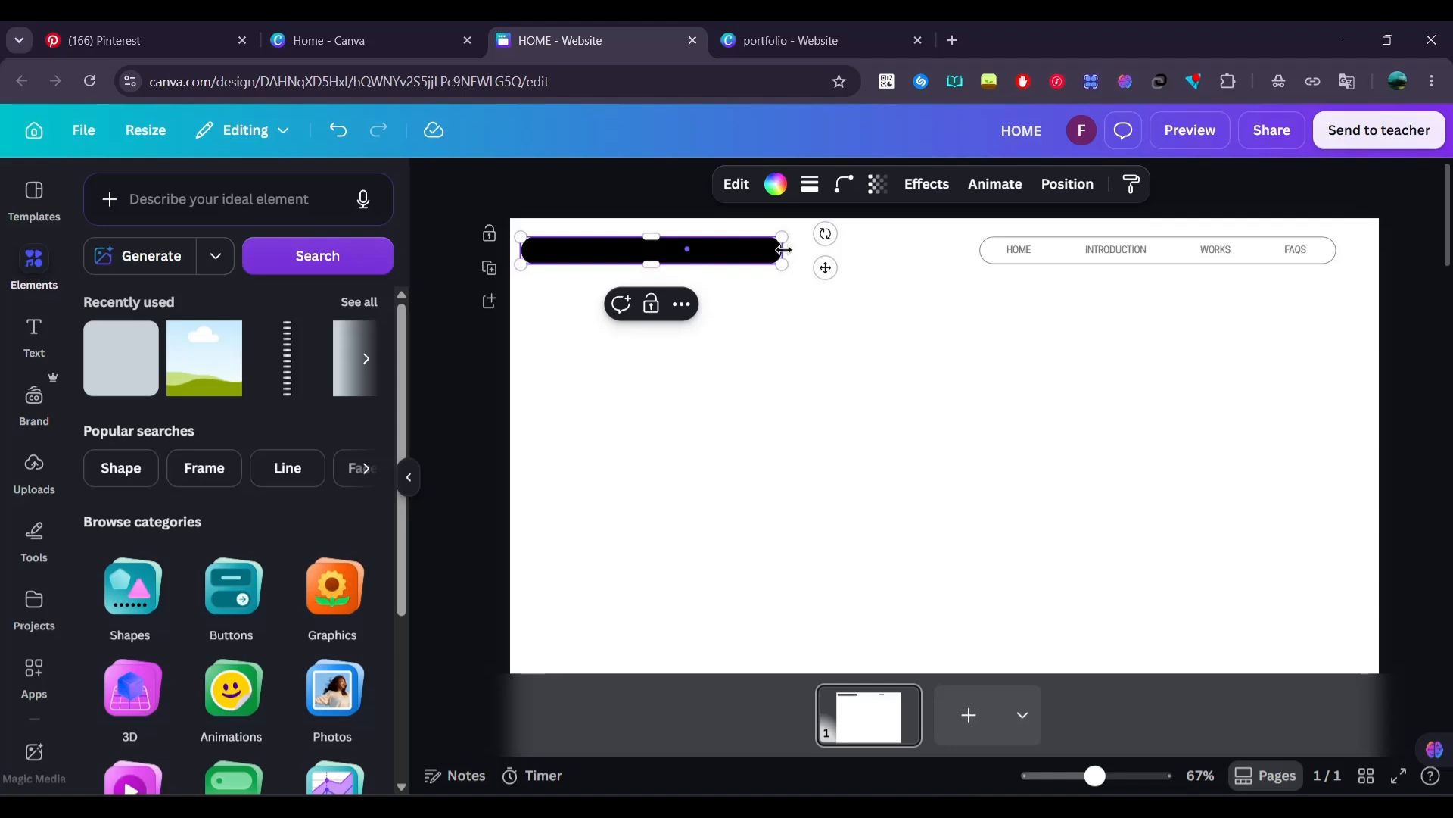
pyautogui.moveTo(785, 249); pyautogui.dragTo(723, 267)
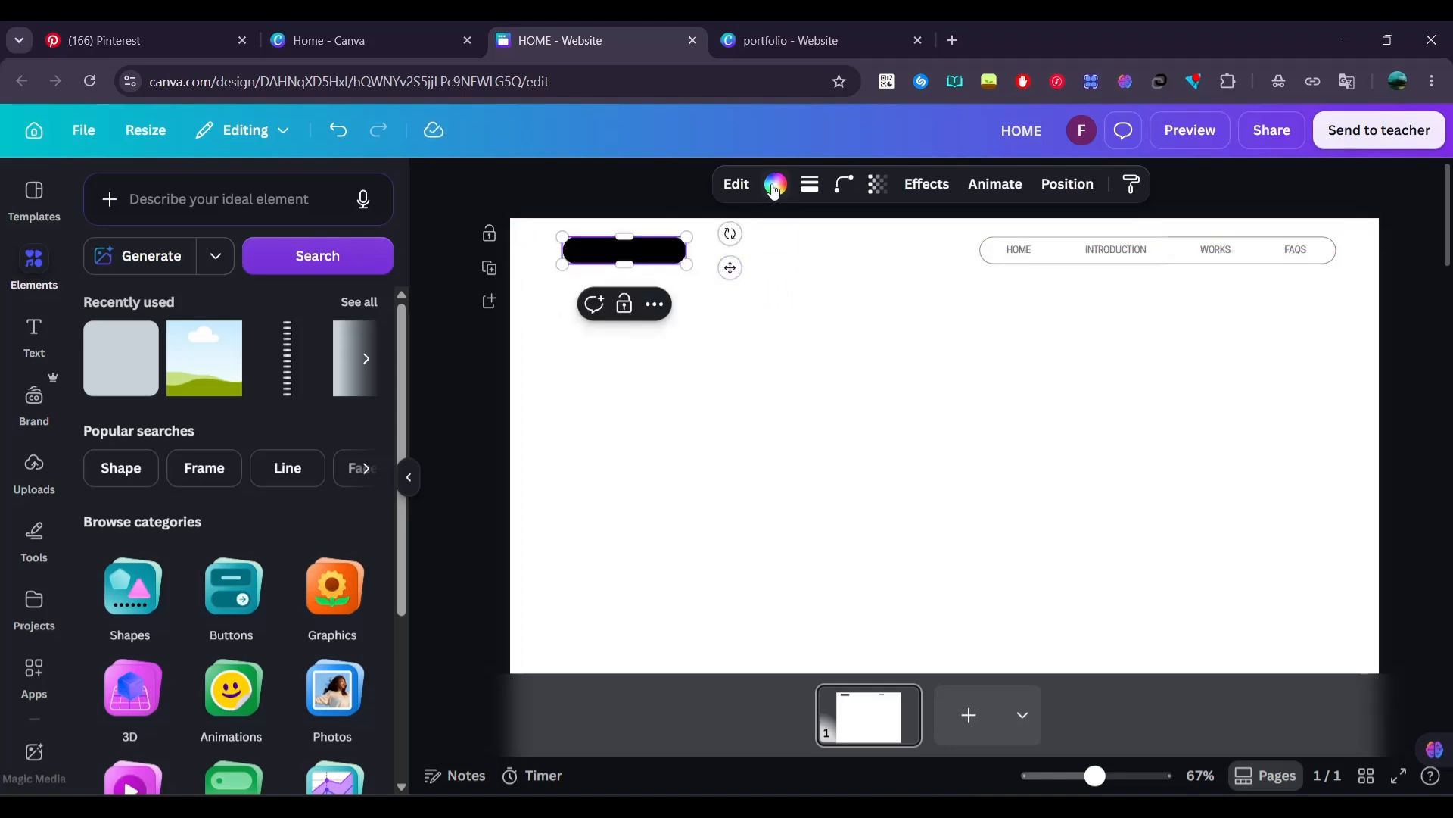
# Try filling the black pill with gray #737373
pyautogui.click(775, 186)
pyautogui.click(140, 394)
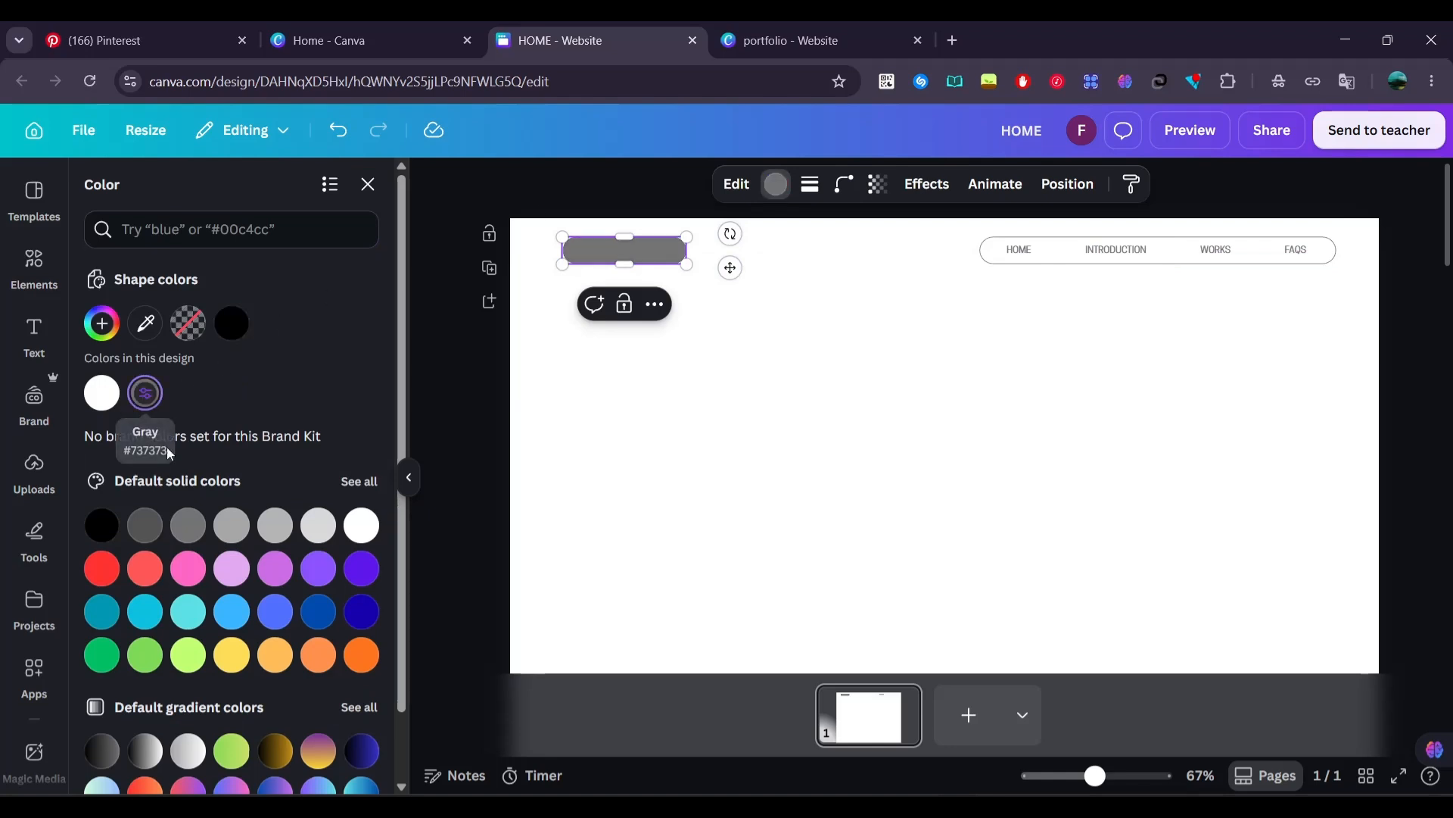
pyautogui.click(450, 416)
pyautogui.scroll(3, 621, 240)
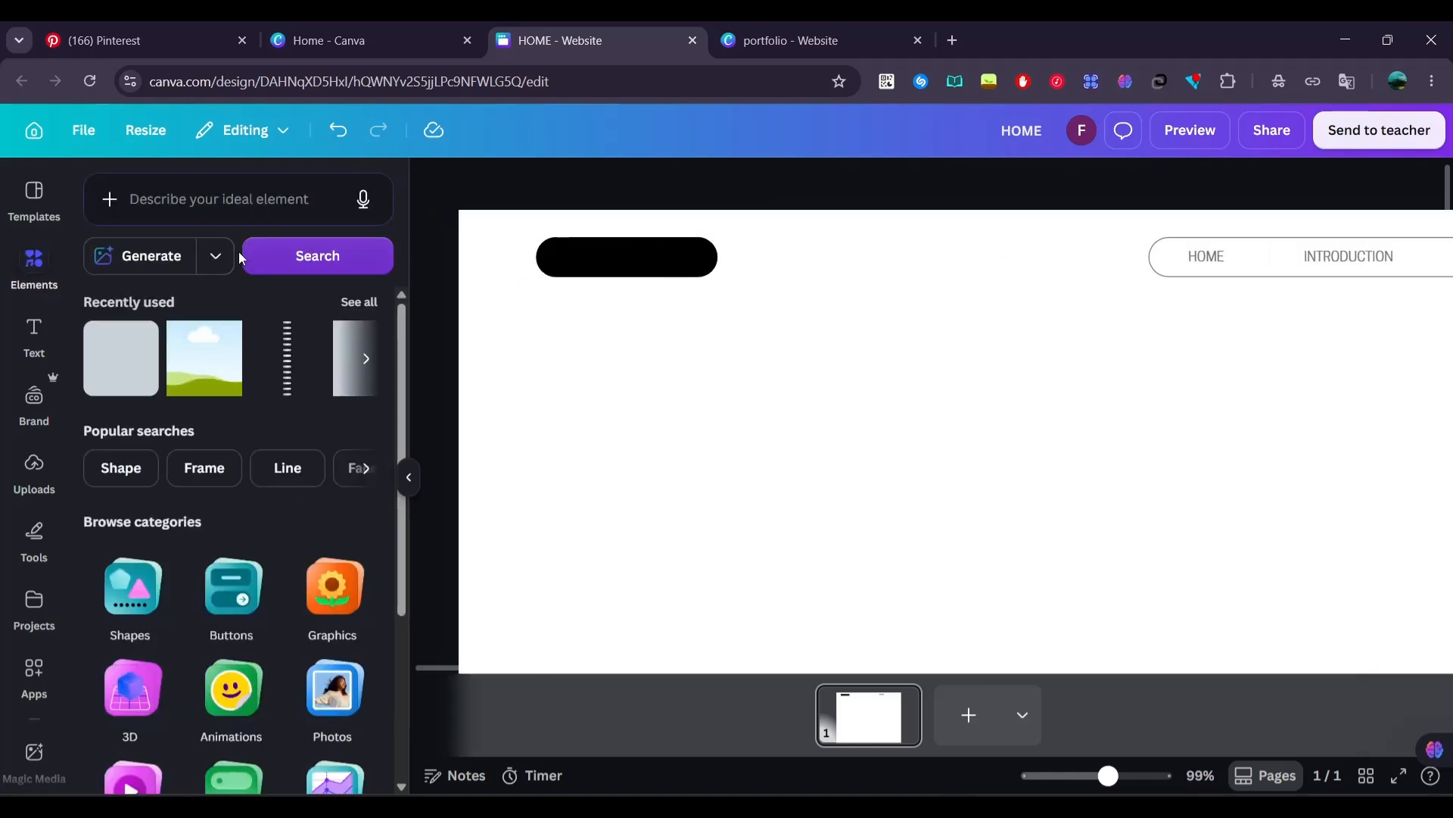
pyautogui.click(1223, 255)
pyautogui.click(1223, 255)
pyautogui.moveTo(1223, 255); pyautogui.dragTo(1227, 289)
pyautogui.click(665, 256)
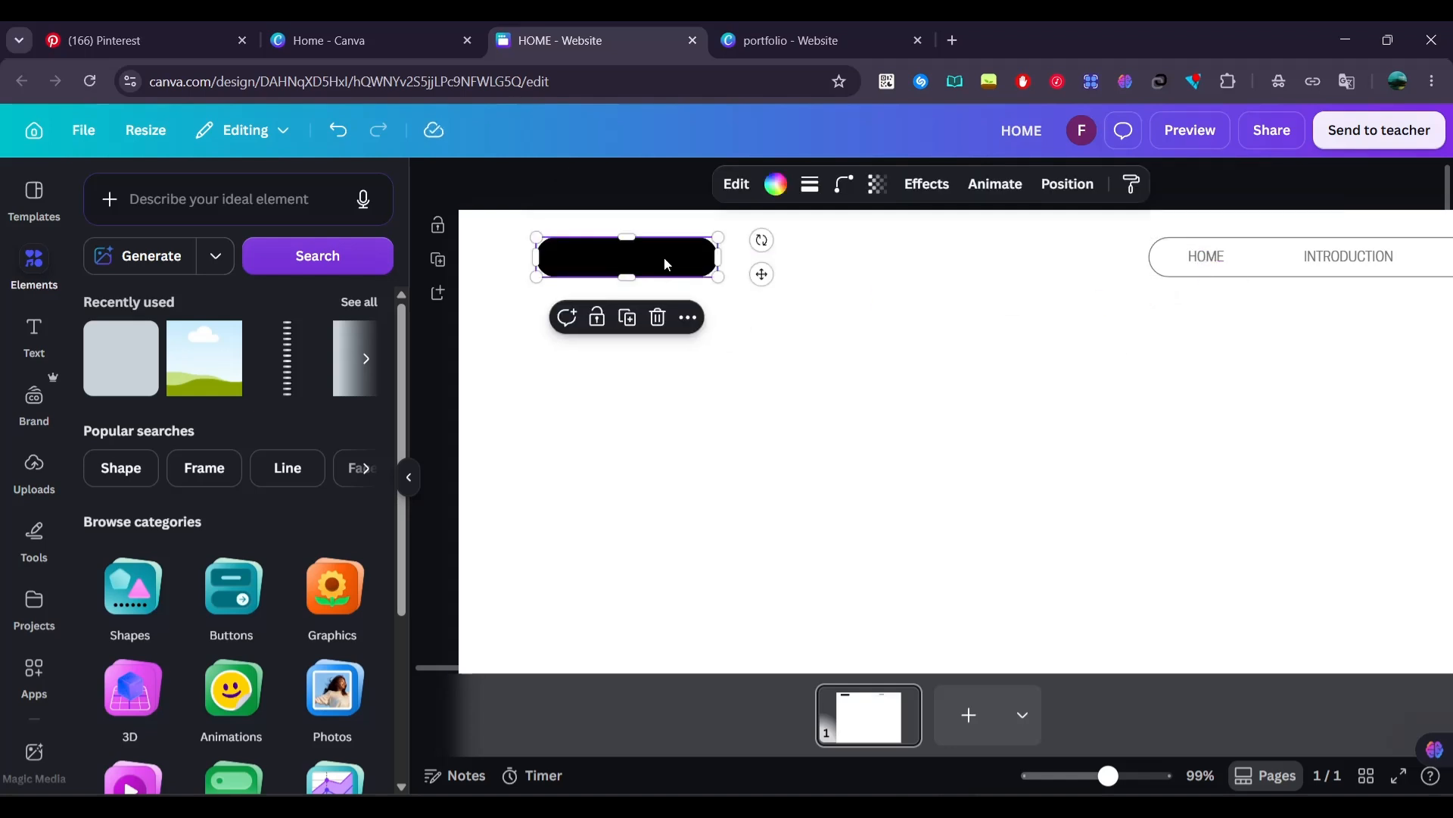
# Copy a navigation label onto the black pill, change its text to DESIGNER, and widen its text box so the word fits on one line
pyautogui.click(741, 323)
pyautogui.moveTo(1215, 269); pyautogui.dragTo(694, 269)
pyautogui.click(697, 268)
pyautogui.click(719, 280)
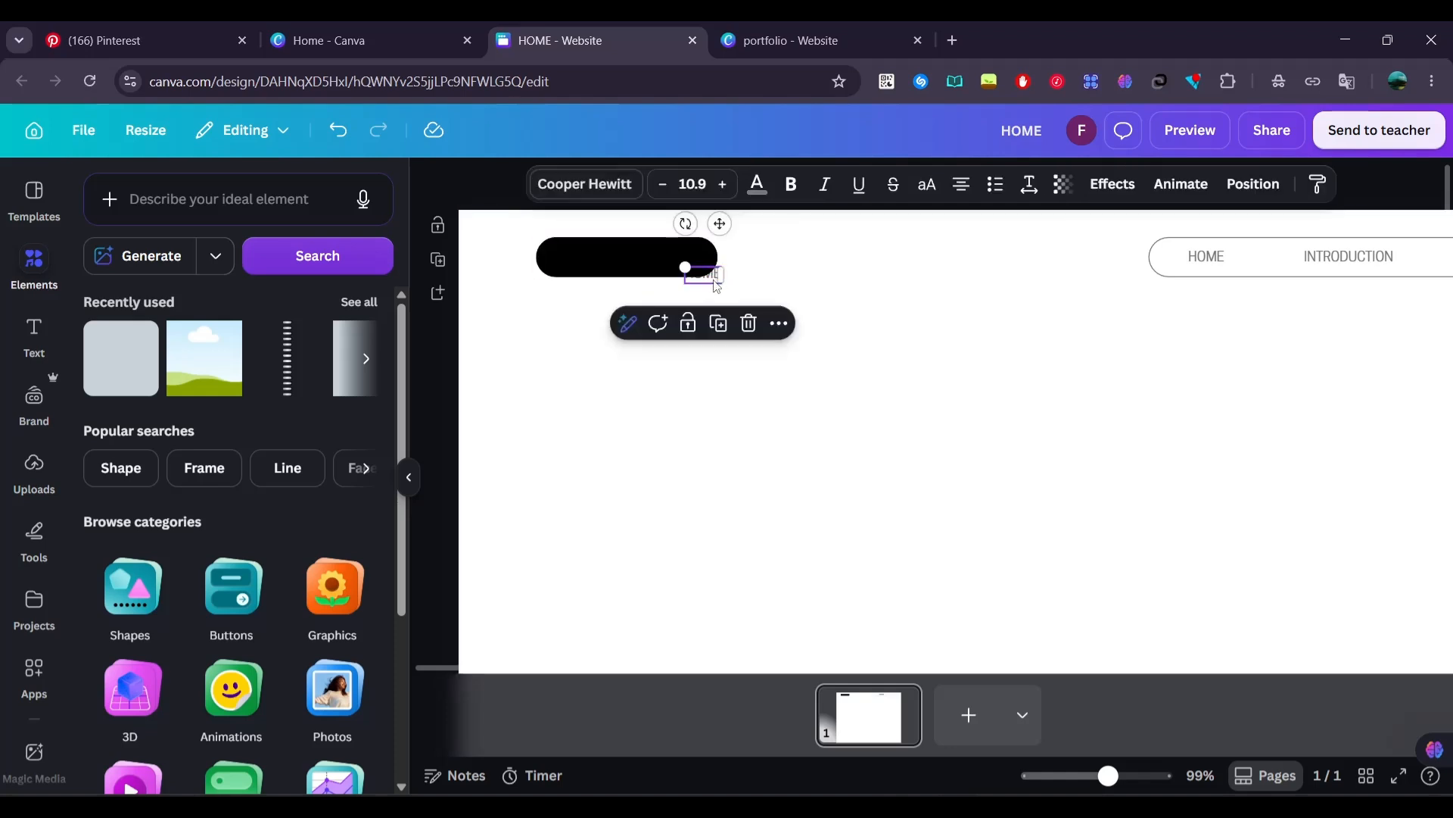
pyautogui.doubleClick(803, 291)
pyautogui.moveTo(719, 283); pyautogui.dragTo(925, 296)
pyautogui.moveTo(864, 334); pyautogui.dragTo(657, 305)
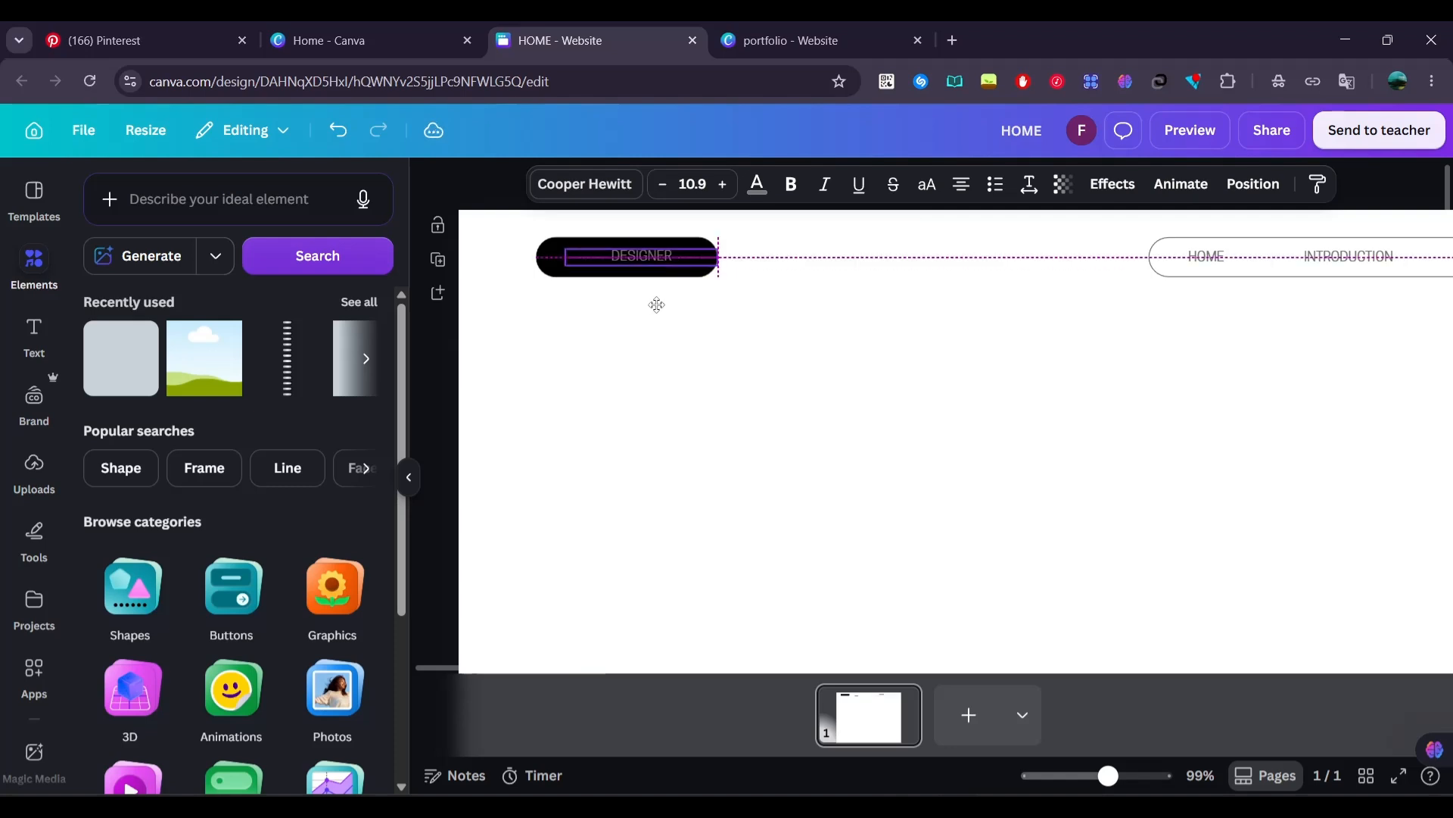
# Enlarge the DESIGNER label to font size 21.9, center it on the black pill, and layer the pill behind it
pyautogui.click(725, 184)
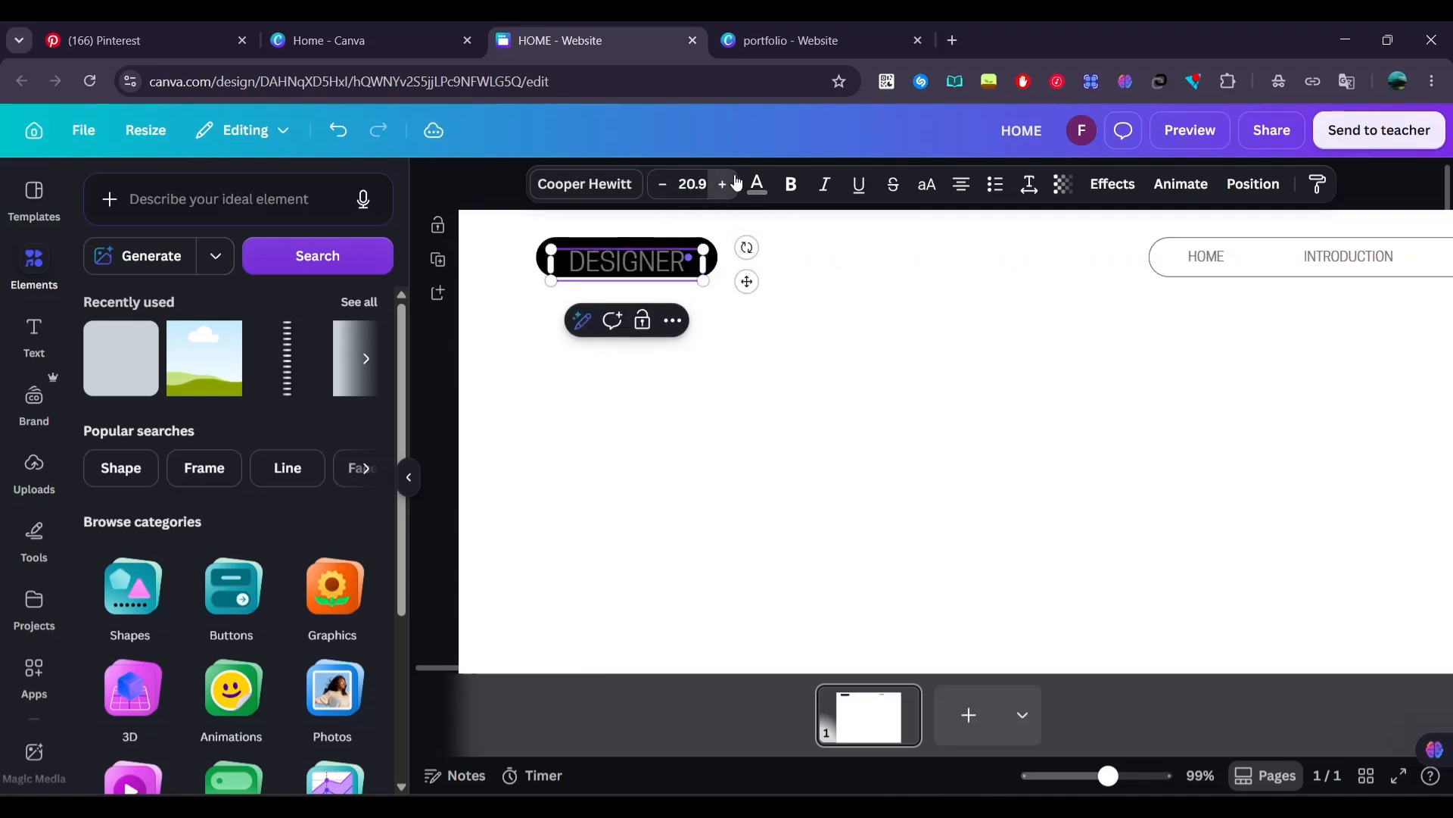
pyautogui.moveTo(749, 282); pyautogui.dragTo(749, 272)
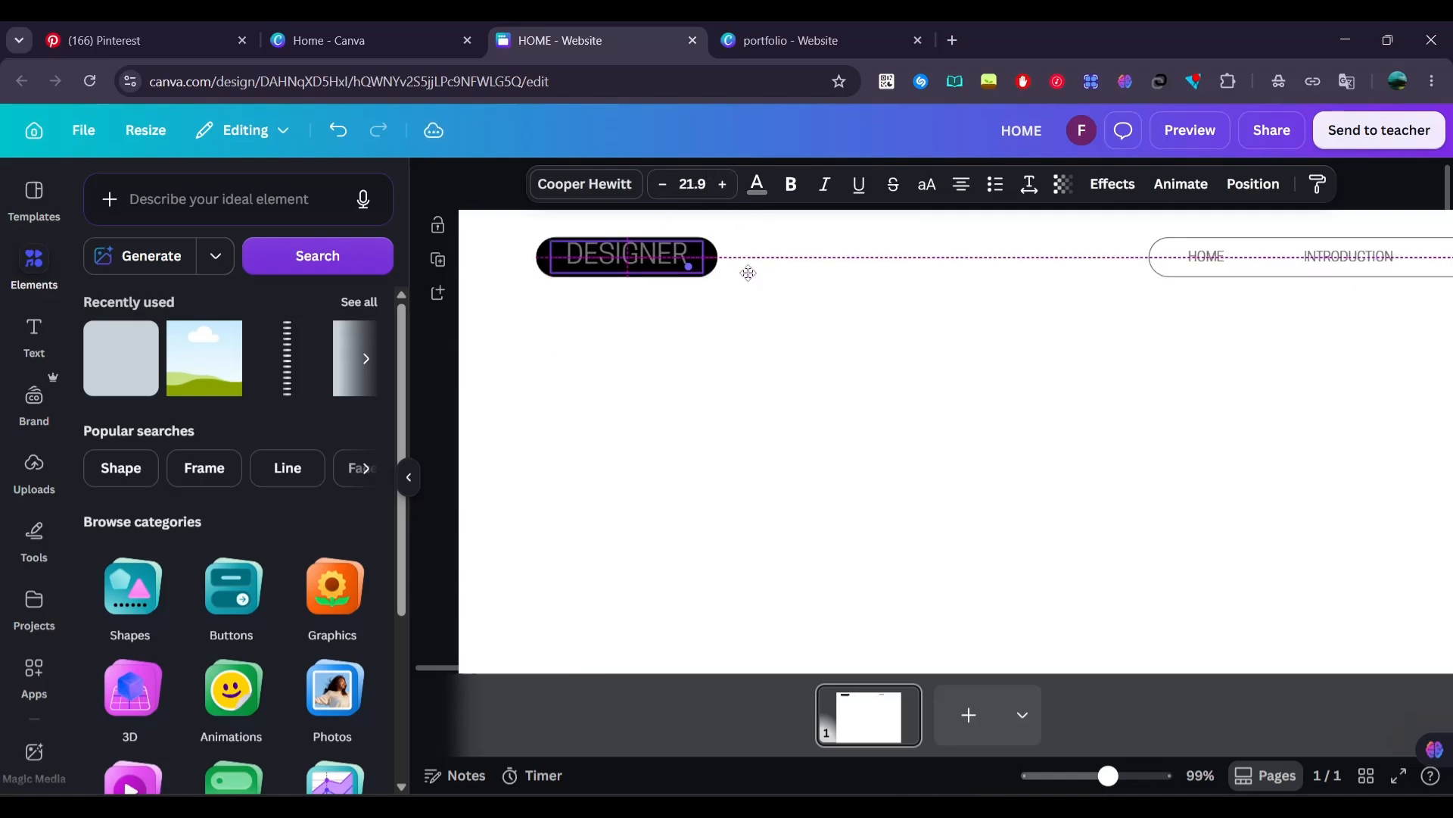
pyautogui.click(639, 256)
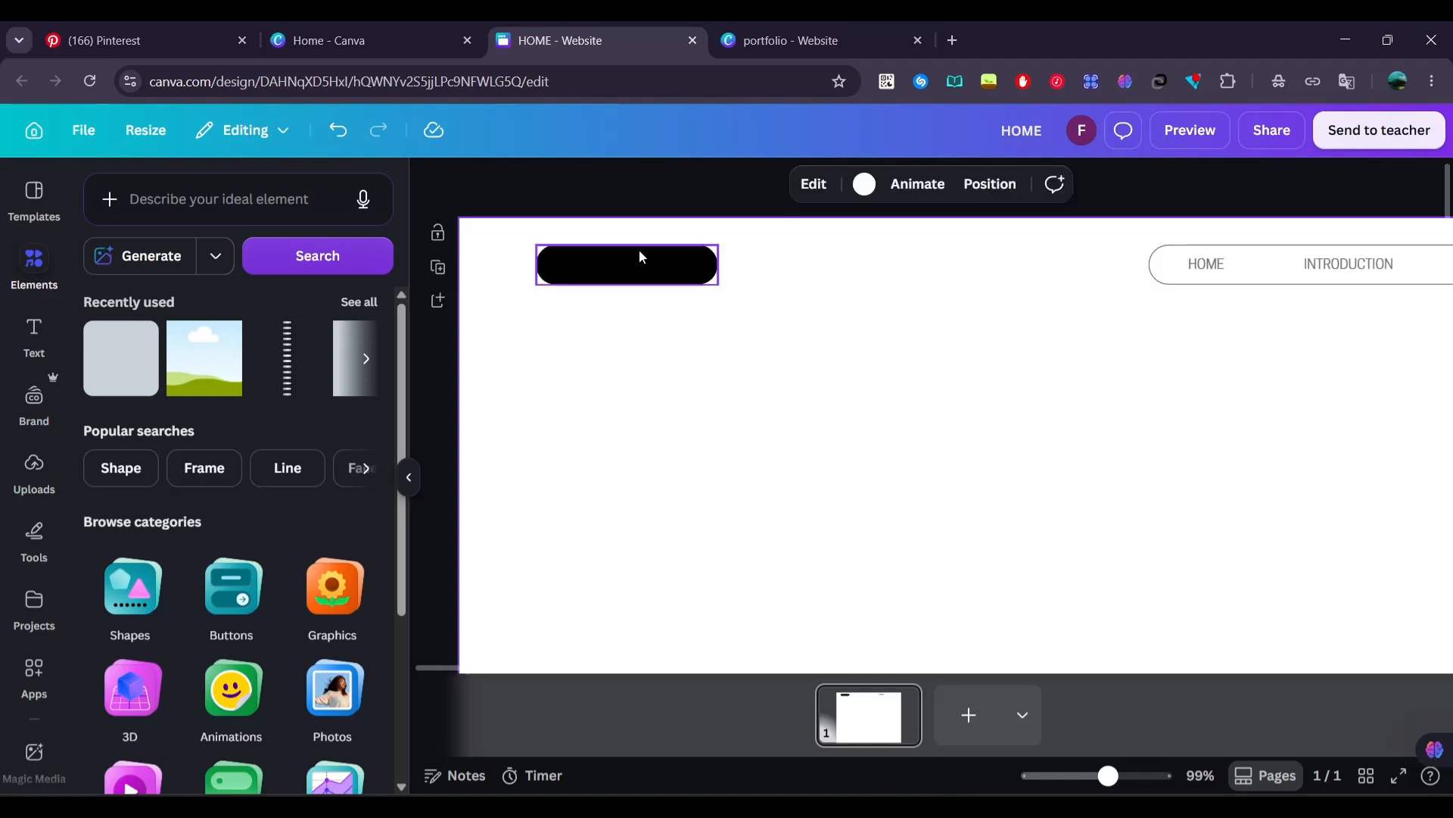
pyautogui.rightClick(639, 250)
pyautogui.moveTo(840, 442)
pyautogui.click(837, 545)
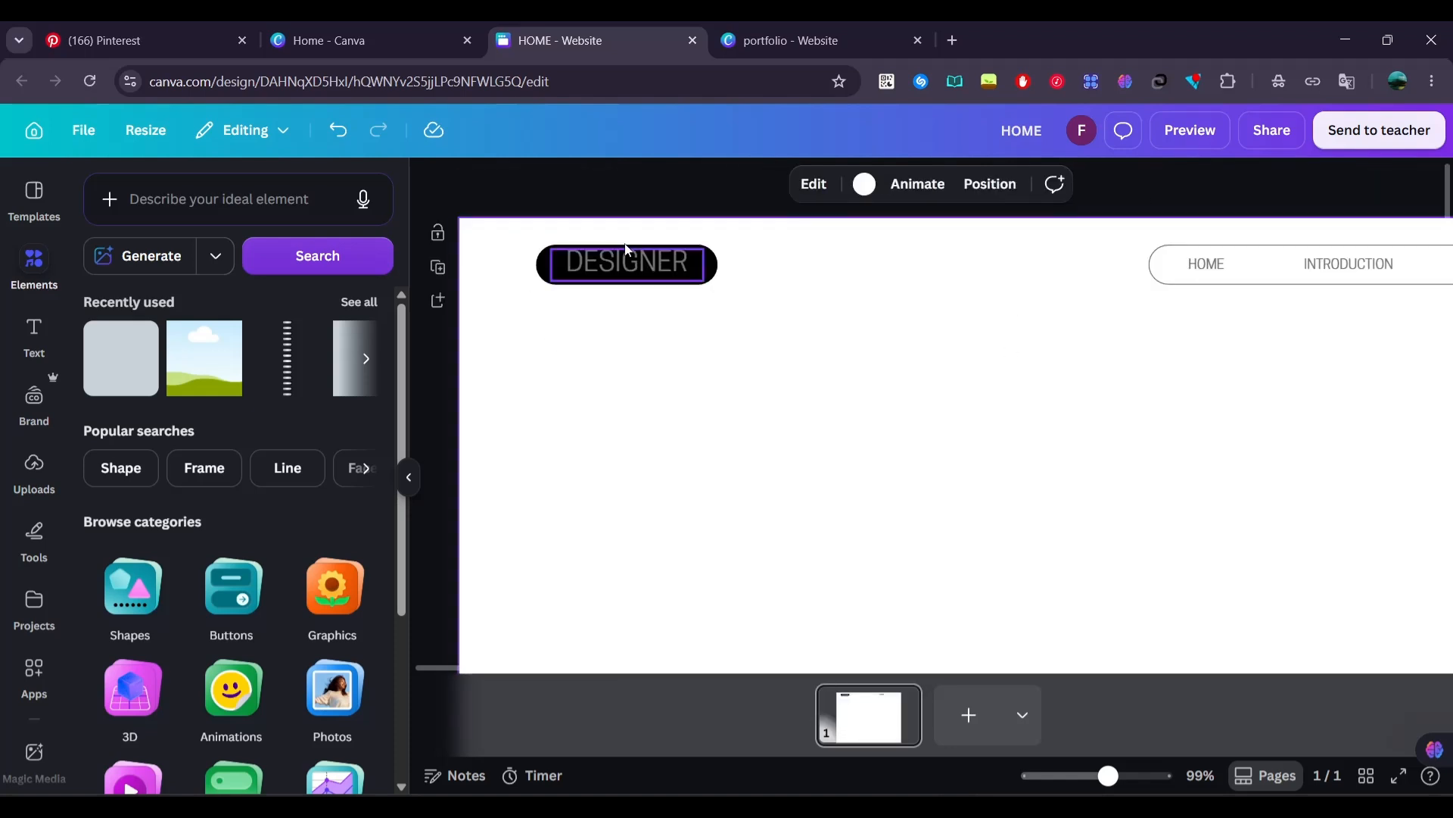
# Color the DESIGNER label white
pyautogui.click(625, 251)
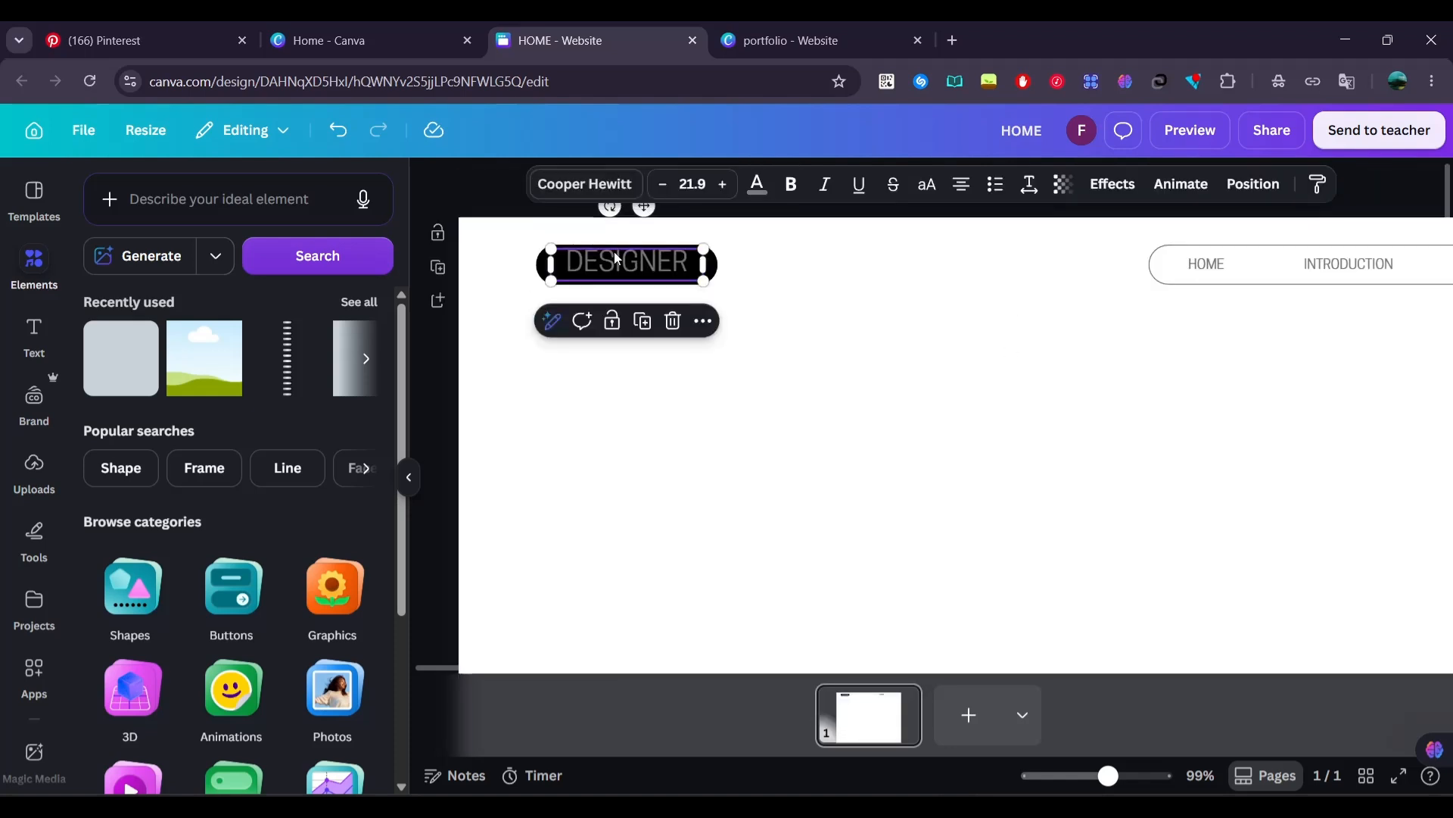
pyautogui.click(757, 188)
pyautogui.click(198, 322)
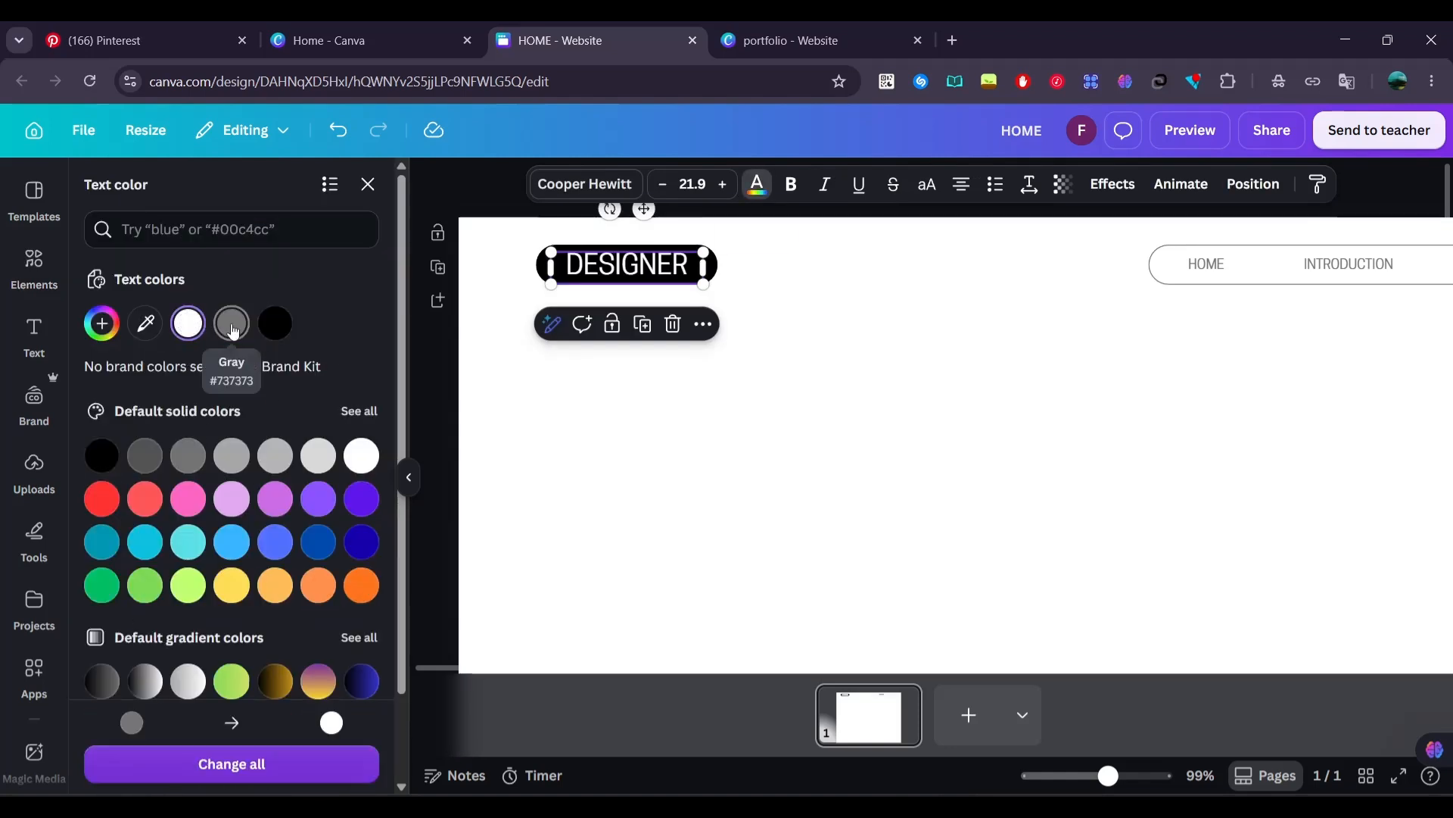
pyautogui.click(561, 429)
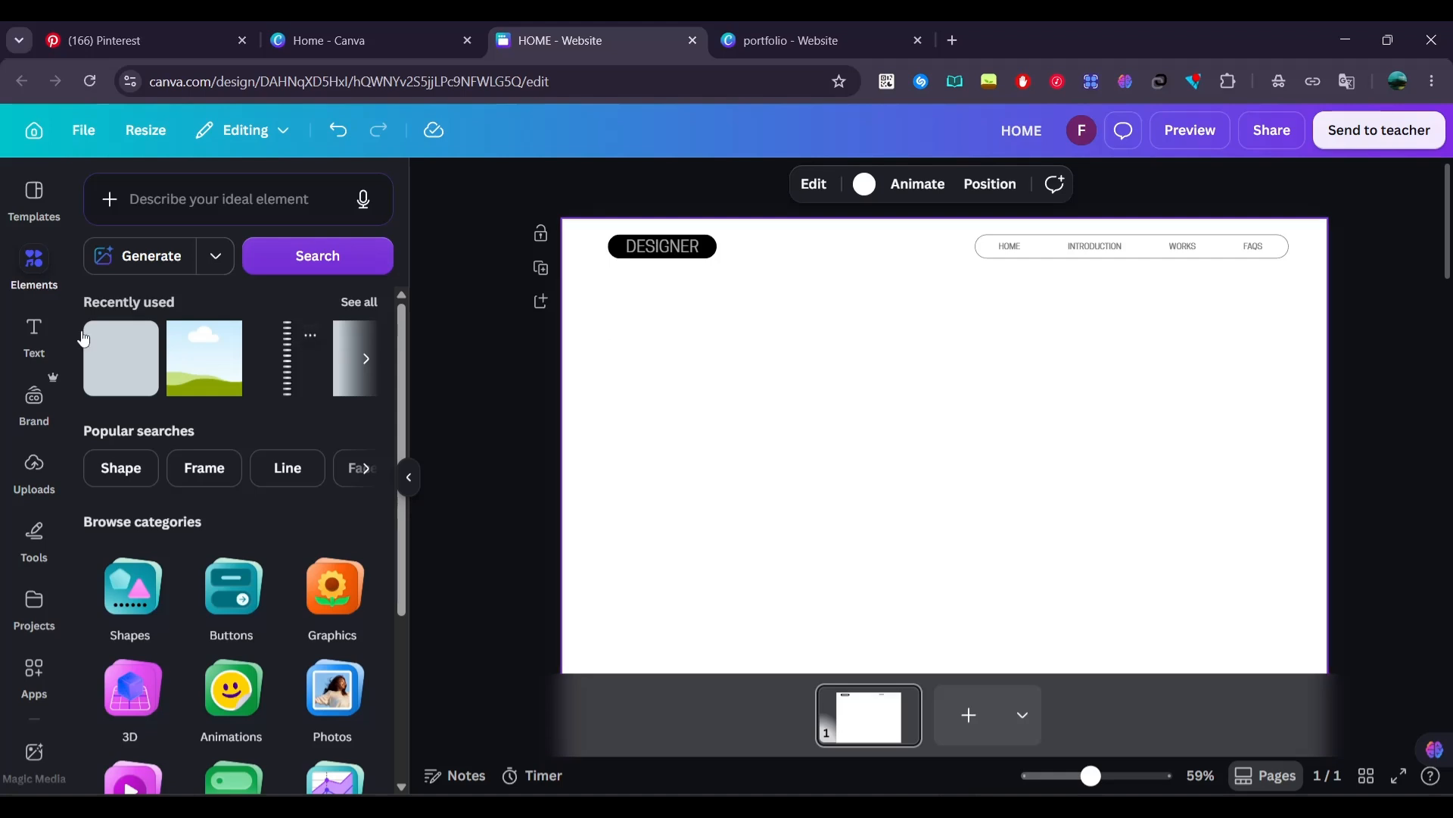
# Add a heading to the page reading "HEY,"
pyautogui.click(34, 333)
pyautogui.click(148, 399)
pyautogui.write('HEY,')
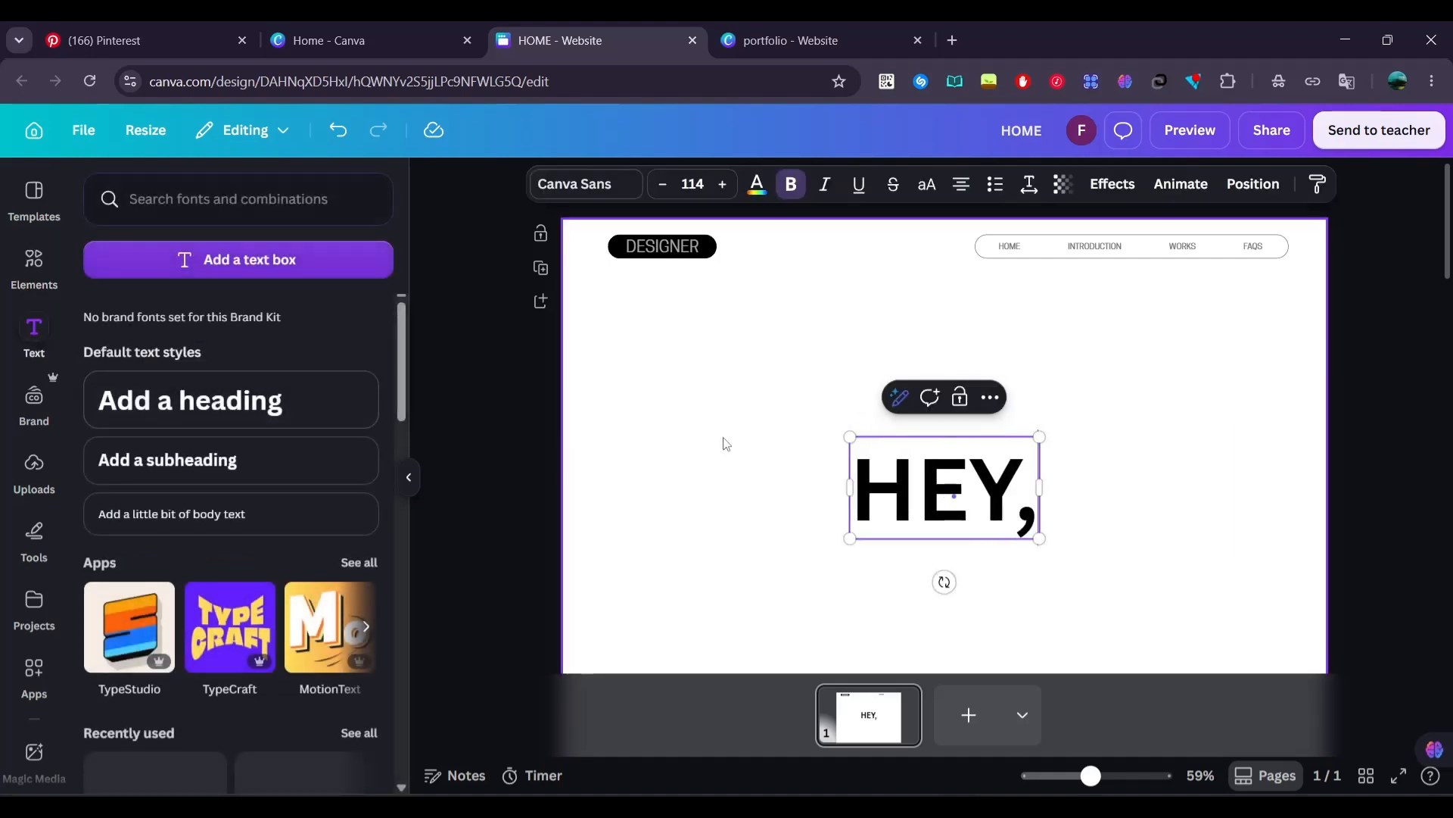
# Try the London font on the "HEY," heading, and settle on Anton
pyautogui.hotkey('ctrl', 'a')
pyautogui.click(536, 184)
pyautogui.scroll(-3, 214, 515)
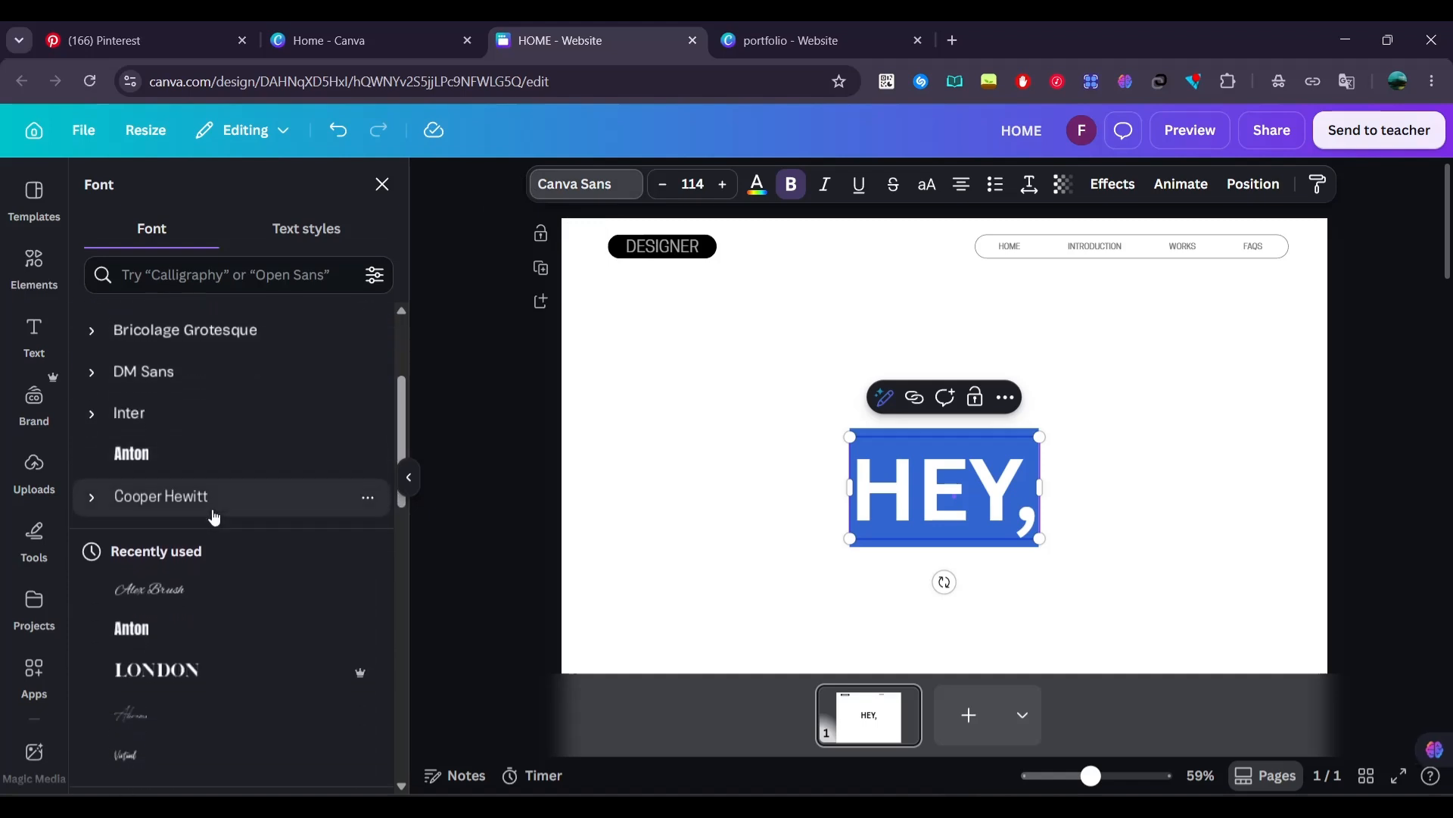
pyautogui.click(214, 600)
pyautogui.scroll(-5, 216, 598)
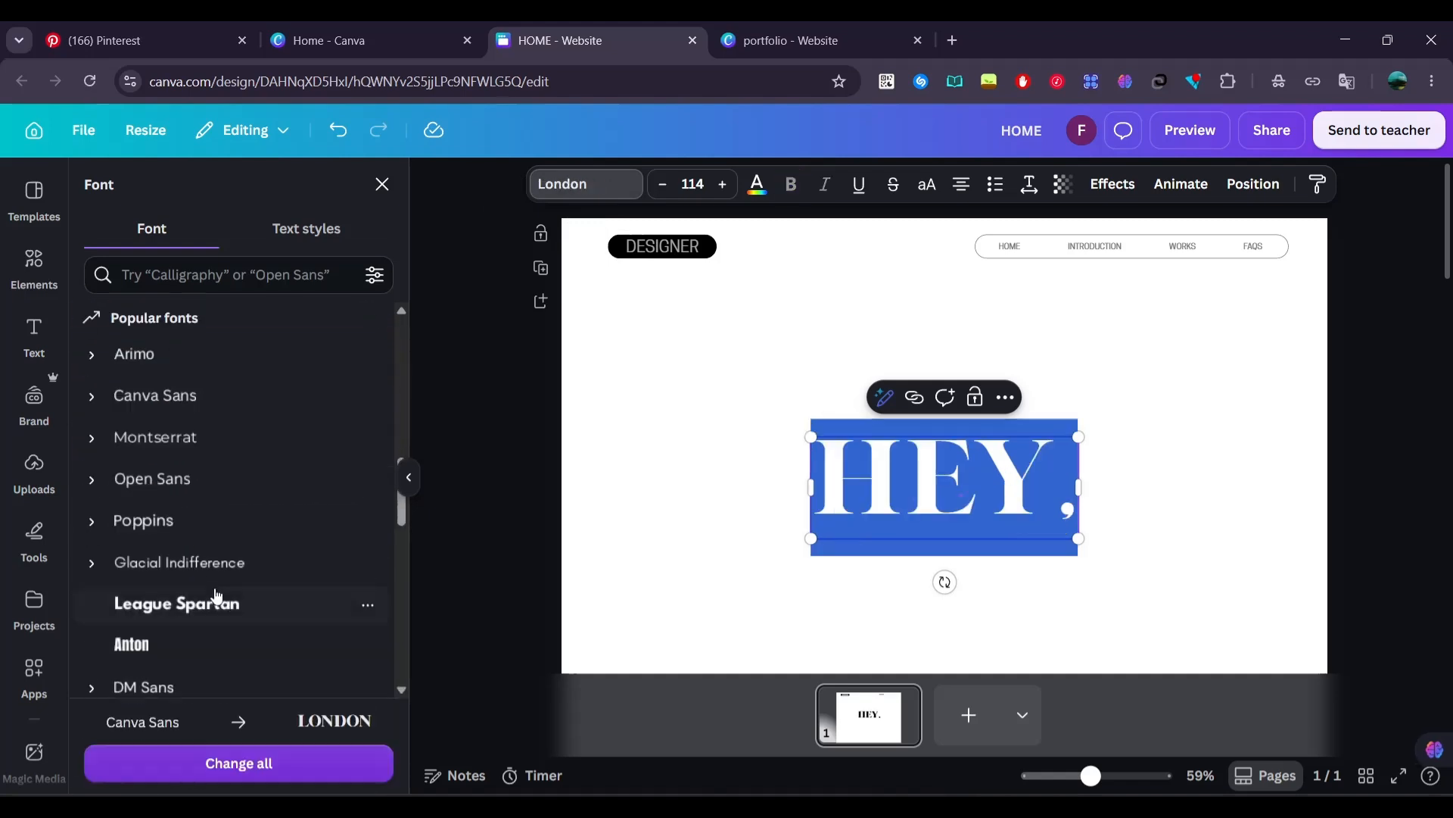
pyautogui.scroll(-1, 215, 598)
pyautogui.click(216, 589)
pyautogui.click(854, 522)
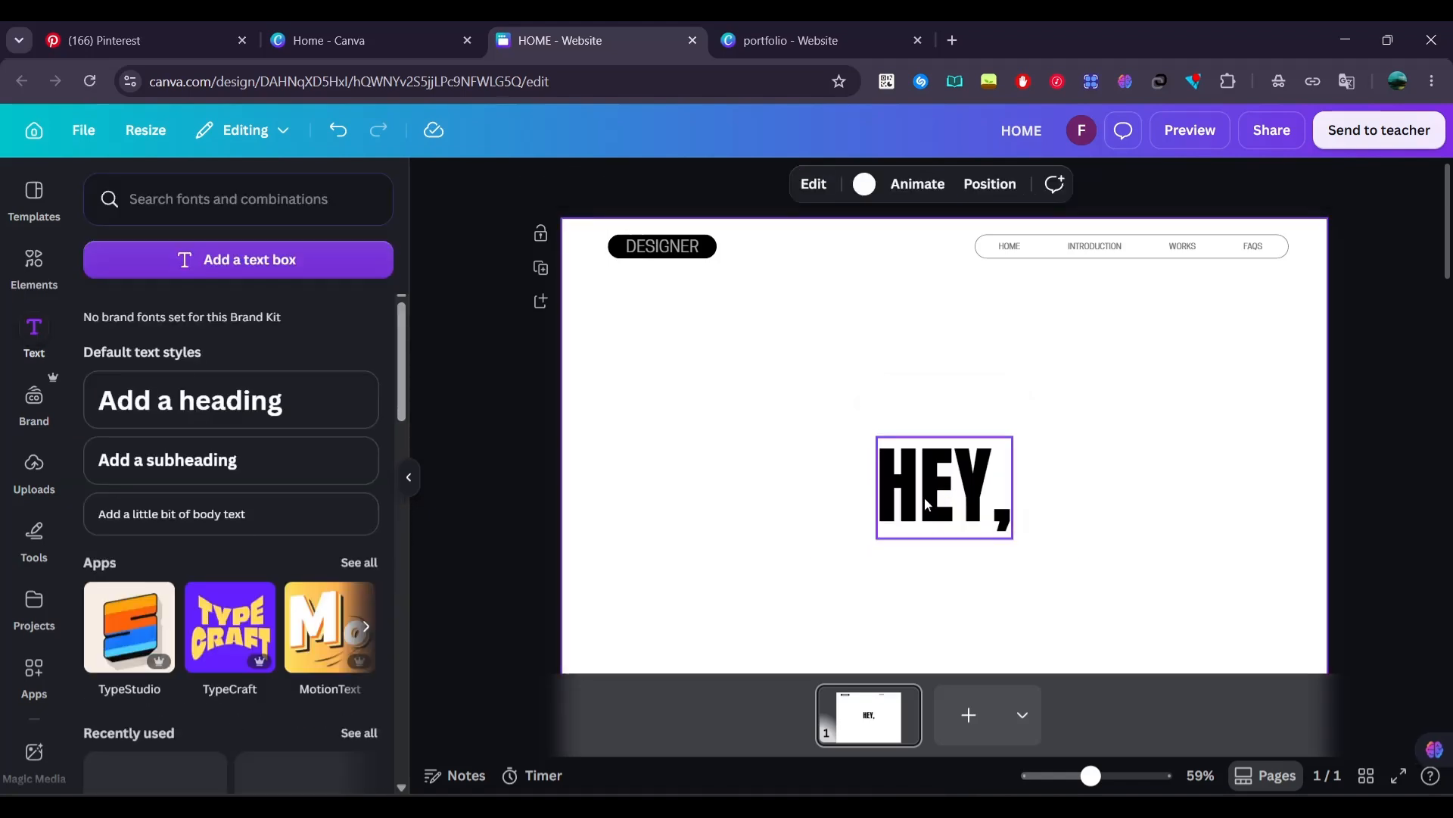
# Shrink "HEY," to font size 85.9 below the header and place a duplicate reading "IT'S" directly to its right
pyautogui.moveTo(924, 497); pyautogui.dragTo(777, 383)
pyautogui.moveTo(861, 421); pyautogui.dragTo(884, 365)
pyautogui.hotkey('ctrl', 'd')
pyautogui.doubleClick(913, 367)
pyautogui.write("IT'S")
pyautogui.click(961, 383)
# Set the "IT'S" text in Glacial Indifference and enlarge it to font size 101, level with "HEY,"
pyautogui.click(590, 193)
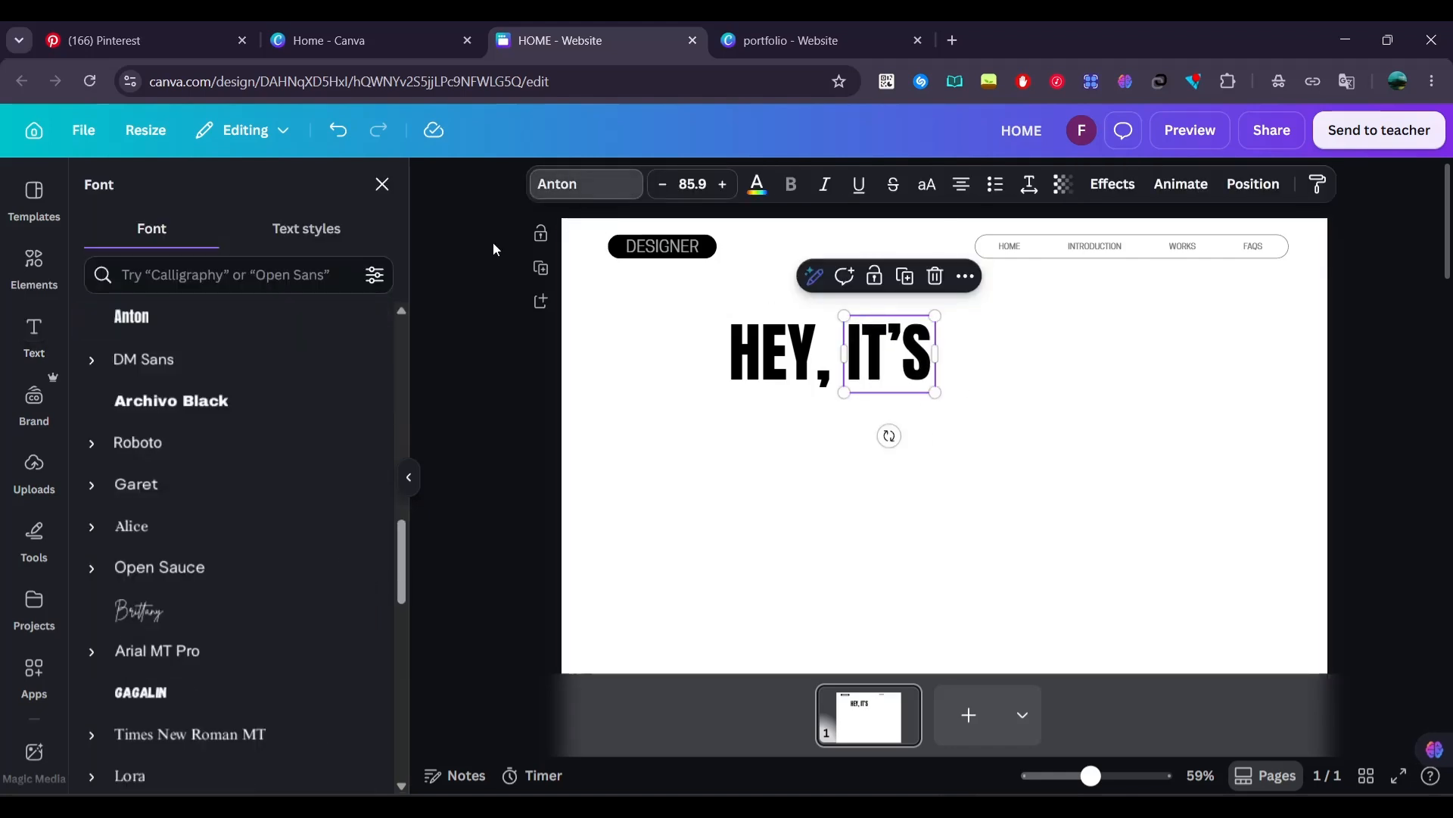
pyautogui.click(198, 534)
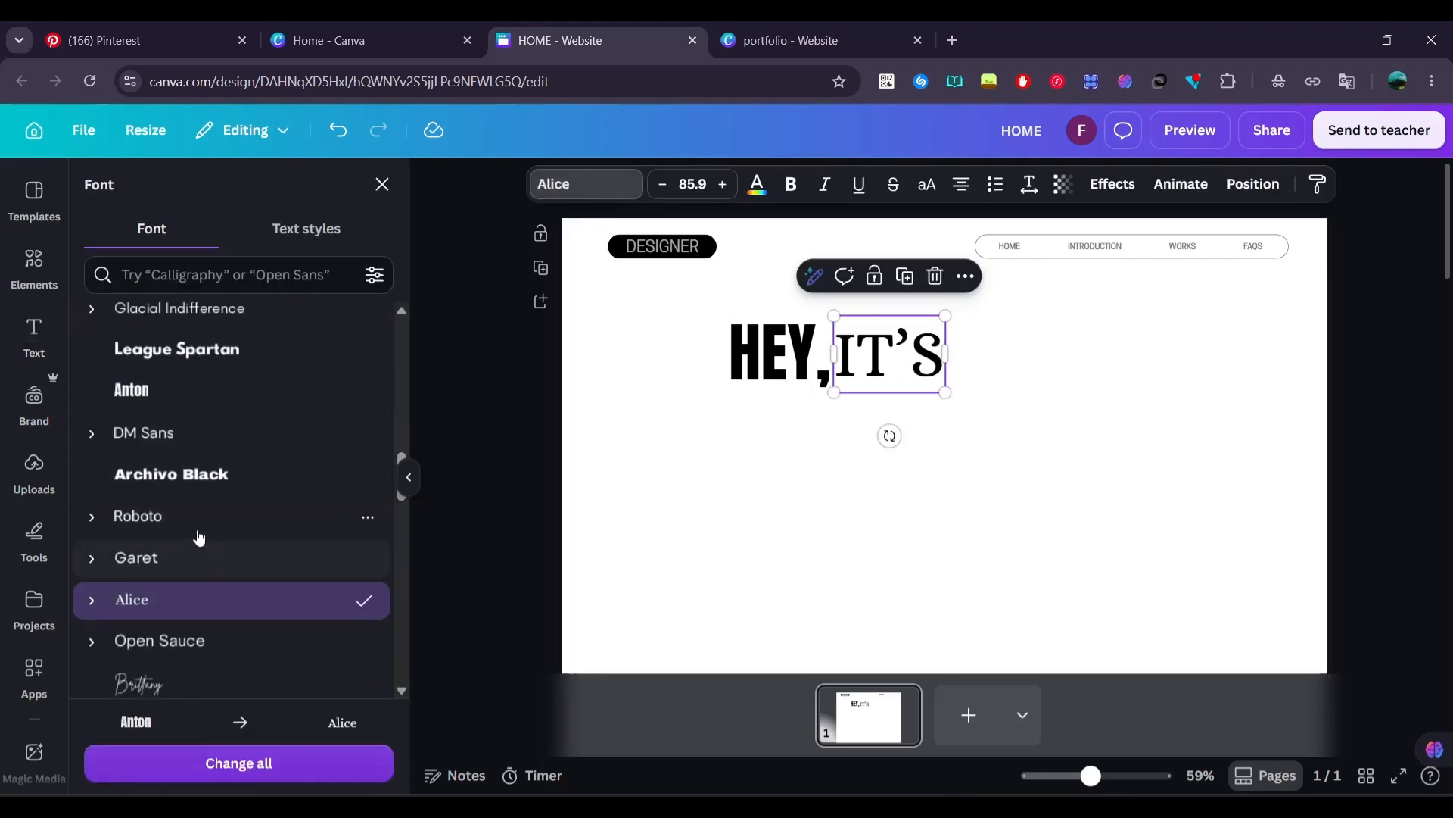
pyautogui.scroll(3, 200, 538)
pyautogui.click(217, 491)
pyautogui.click(486, 411)
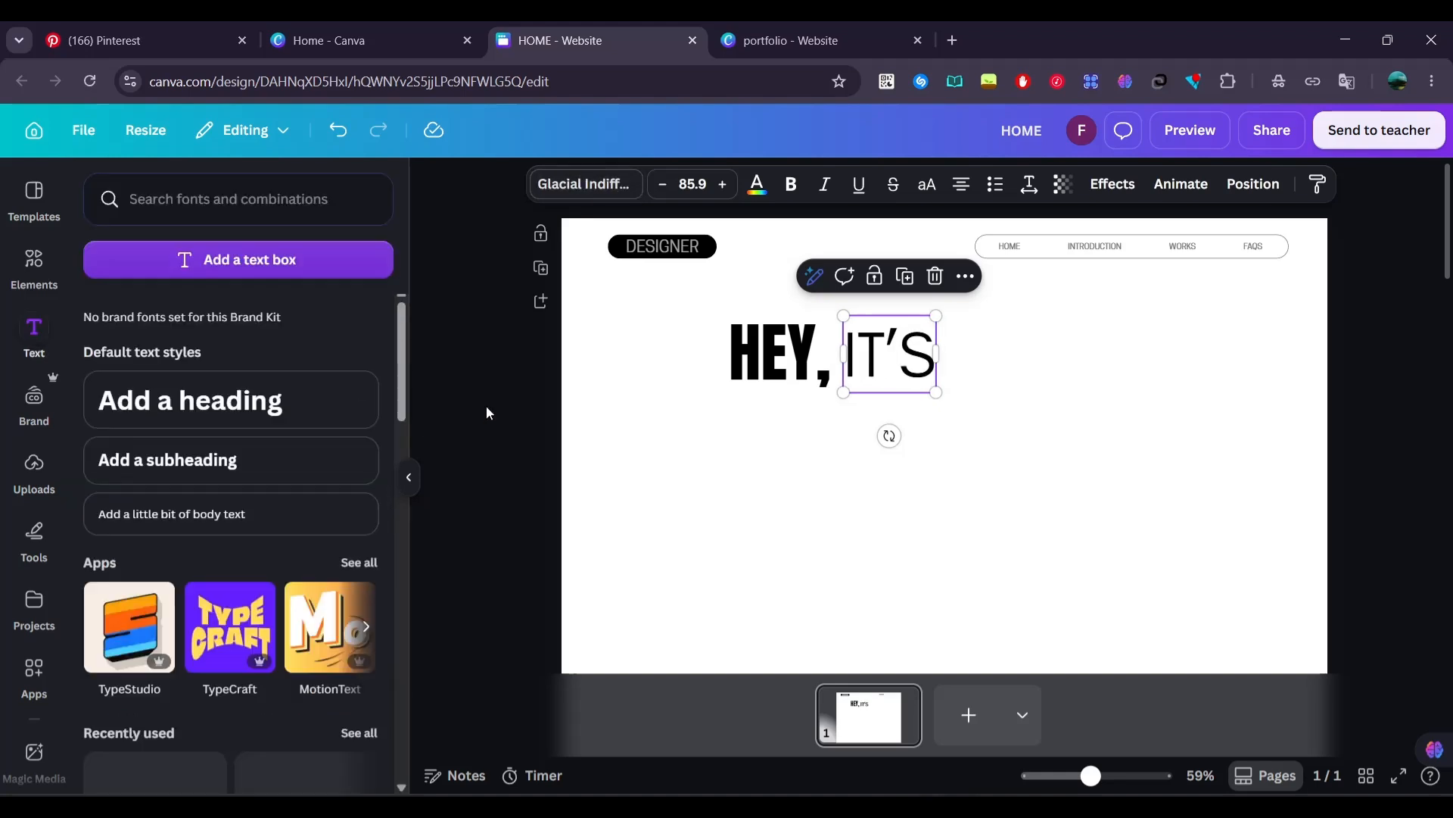
pyautogui.moveTo(886, 347); pyautogui.dragTo(885, 342)
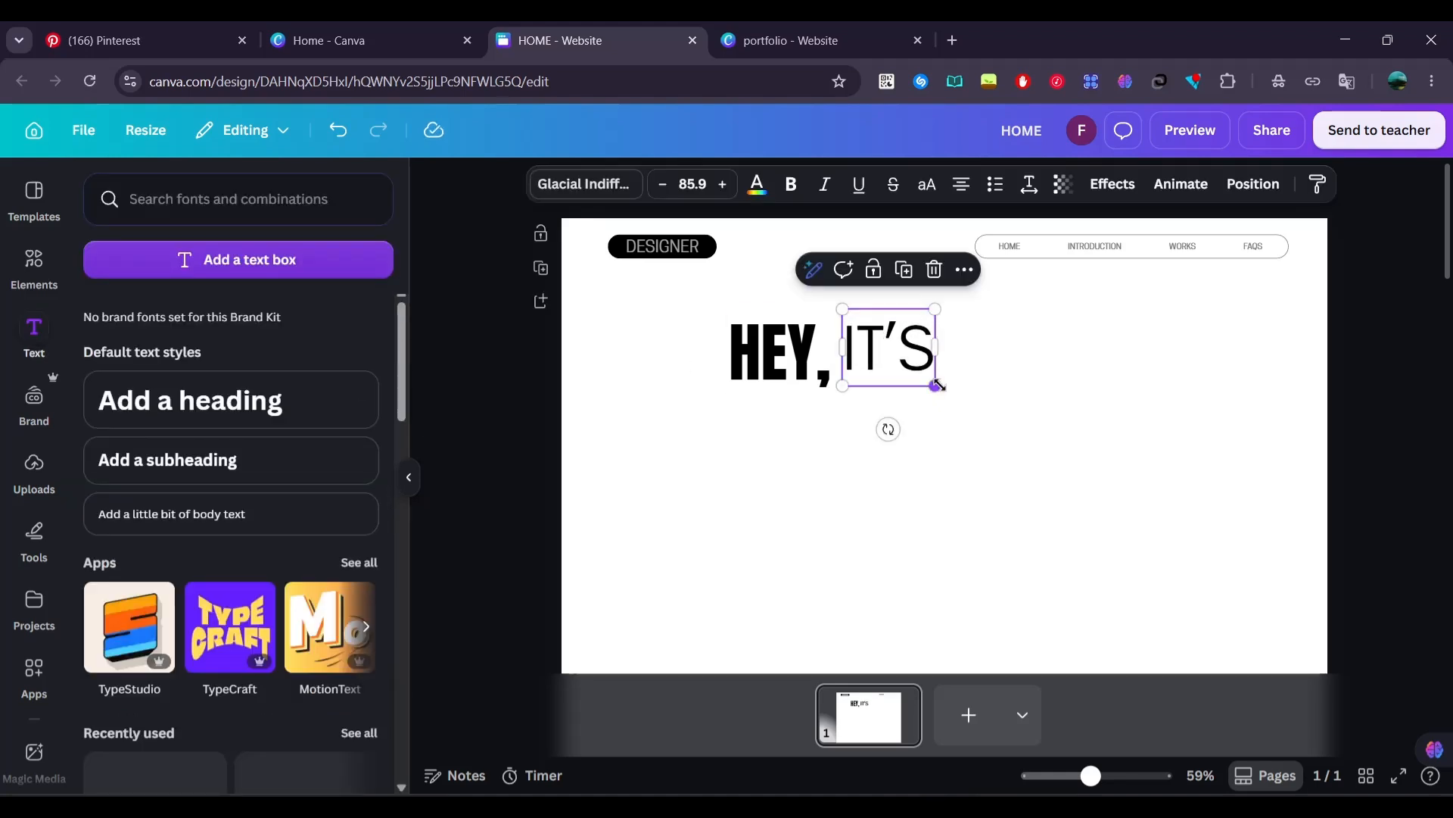
pyautogui.moveTo(937, 386)
pyautogui.mouseDown()
pyautogui.moveTo(946, 394)
pyautogui.moveTo(909, 361)
pyautogui.moveTo(946, 399)
pyautogui.mouseUp()
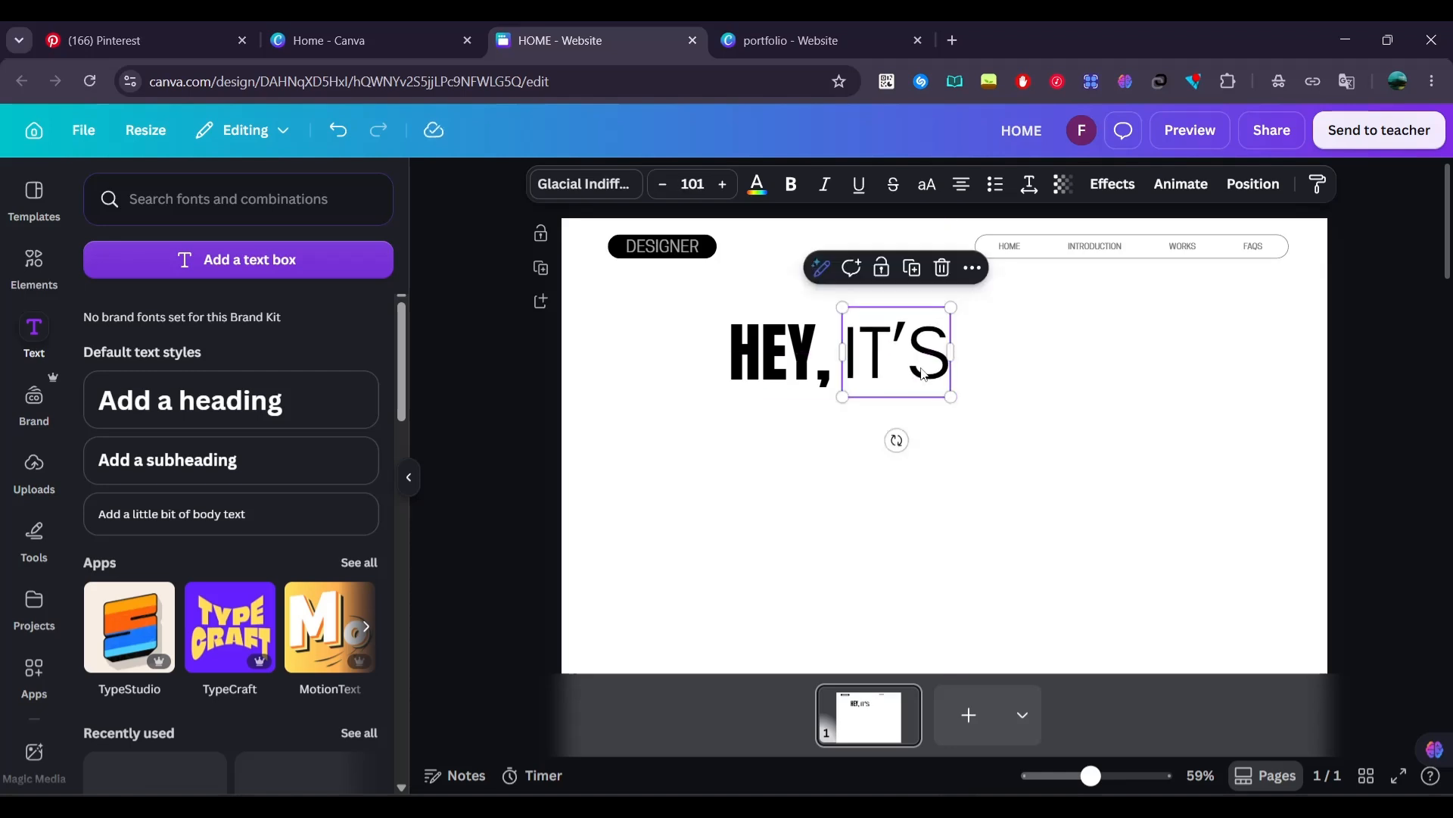
# Duplicate the "IT'S" text, replace its wording with the designer's first name, and place it below with the right edges aligned
pyautogui.doubleClick(920, 363)
pyautogui.write('PRIYANKA')
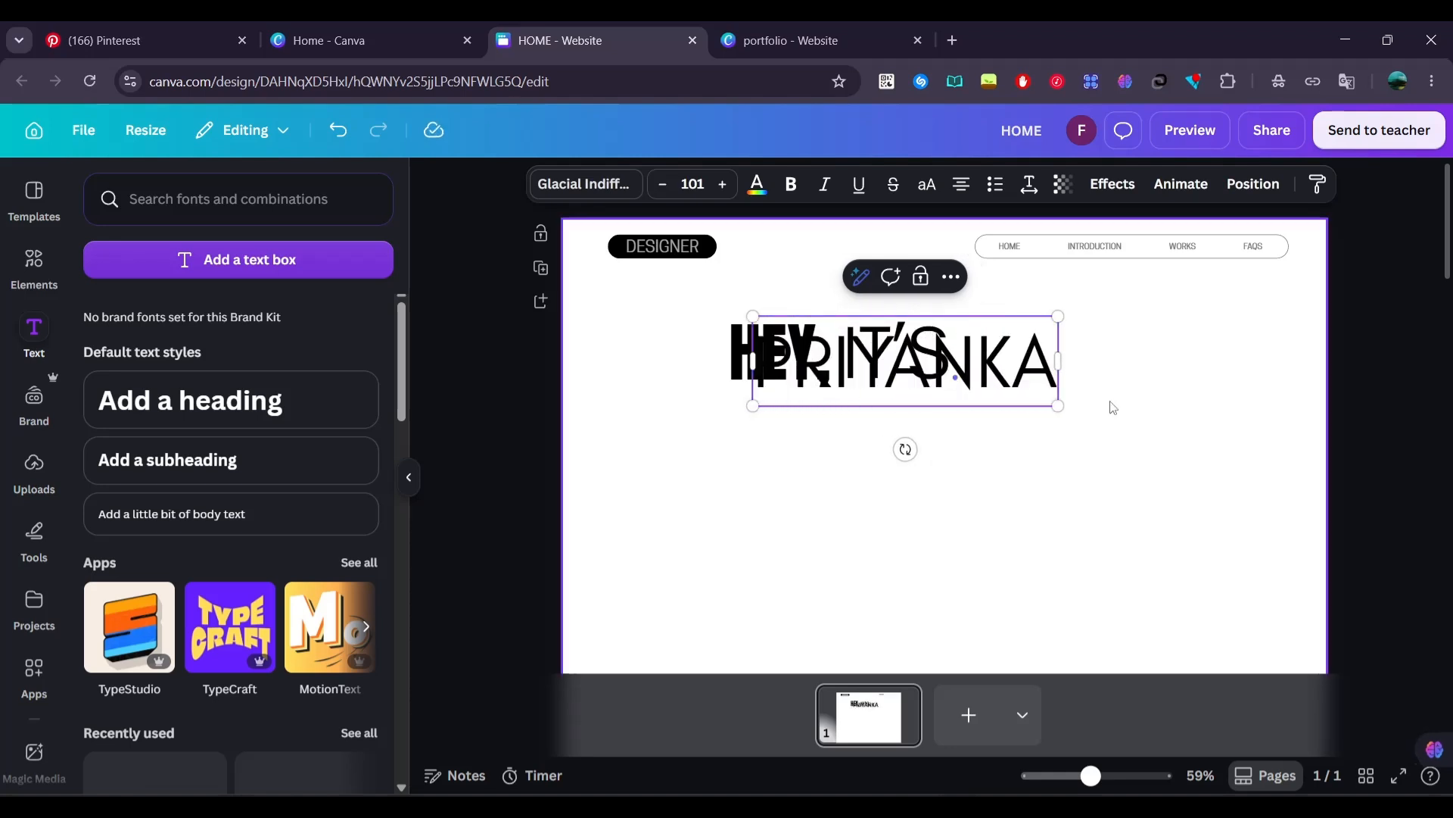
pyautogui.moveTo(1002, 360); pyautogui.dragTo(894, 421)
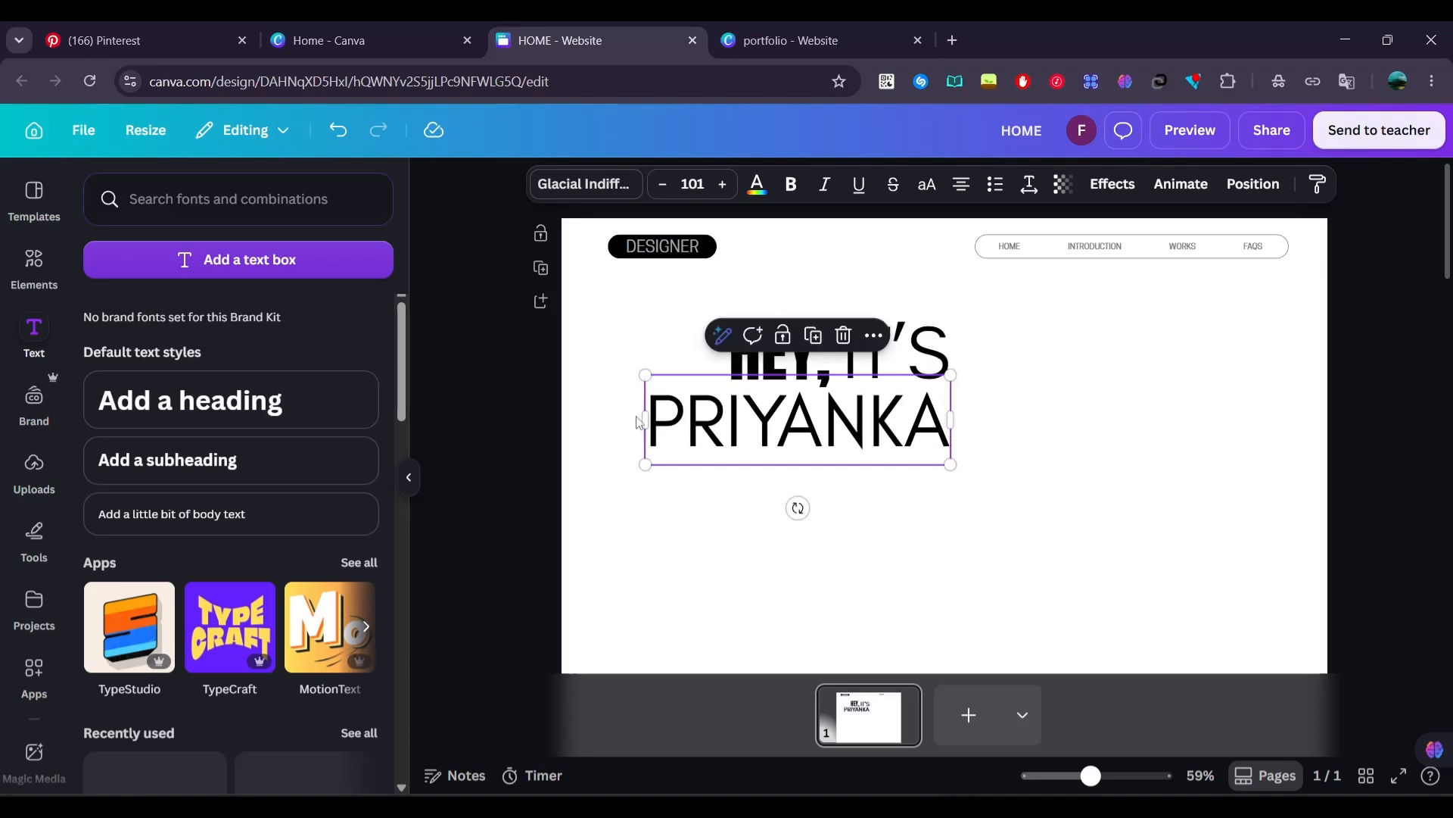
# Try dark gray on all three heading texts and return them to black
pyautogui.click(551, 427)
pyautogui.moveTo(584, 498); pyautogui.dragTo(922, 327)
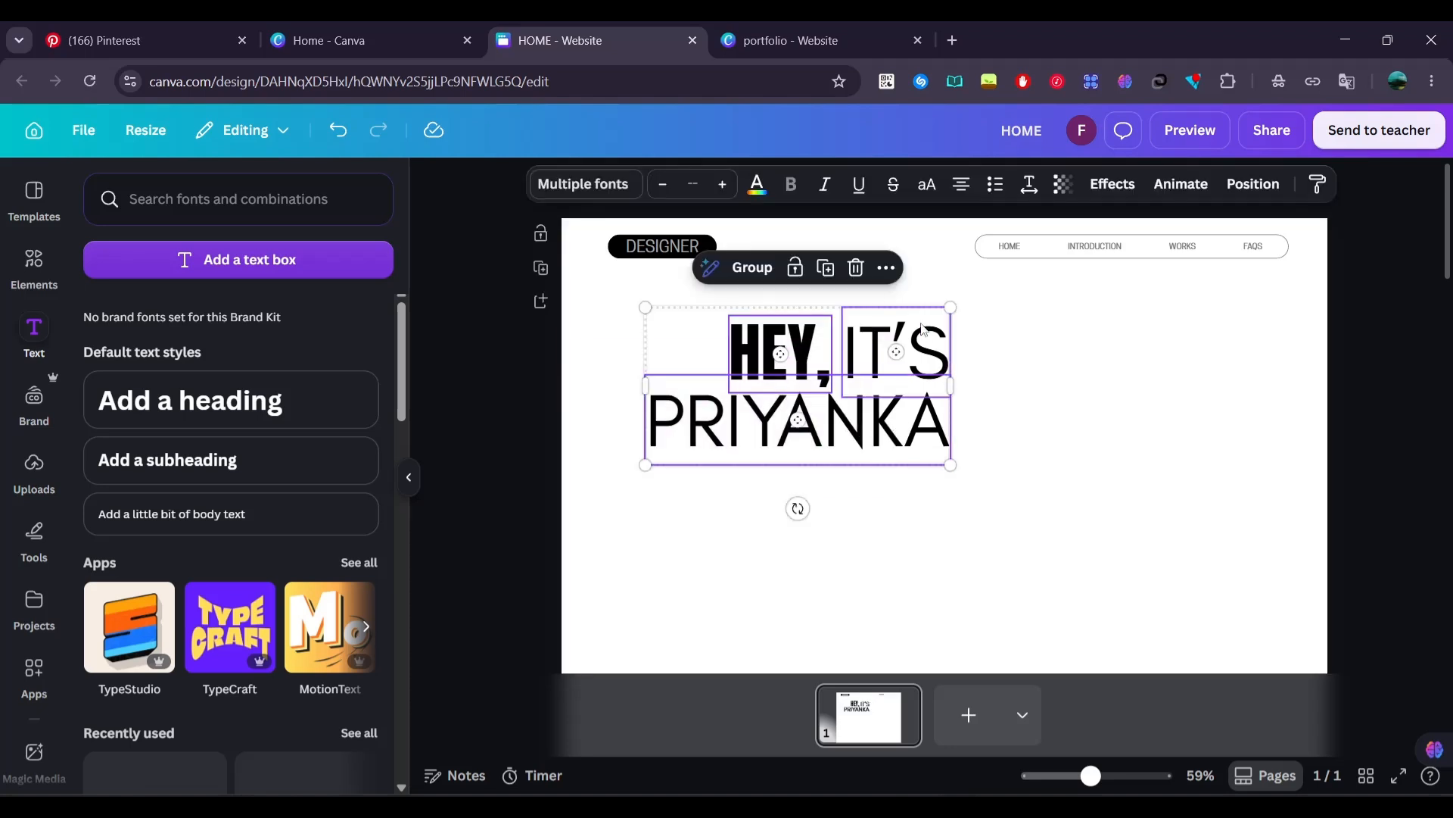
pyautogui.click(757, 186)
pyautogui.click(145, 457)
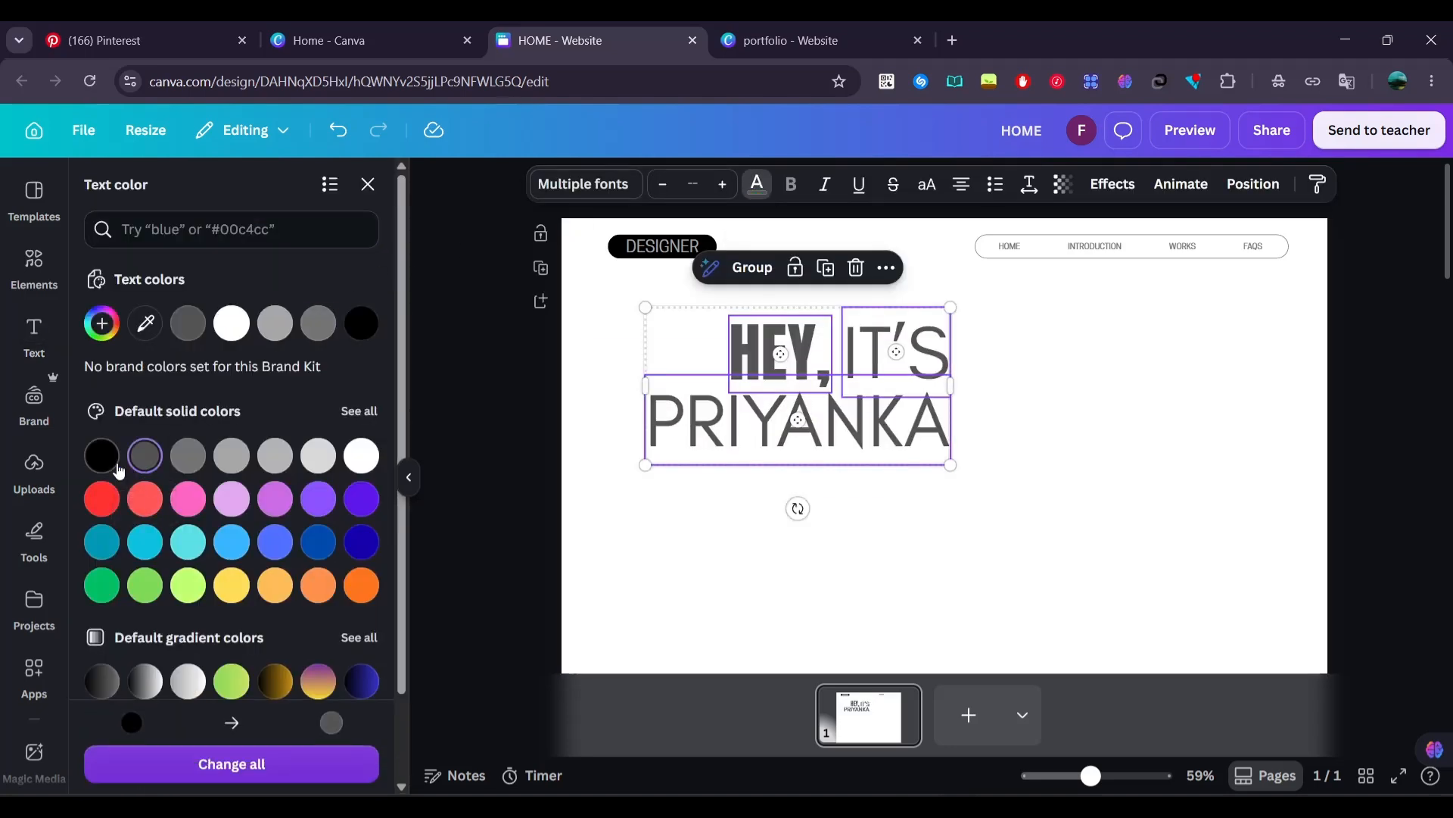
pyautogui.click(361, 323)
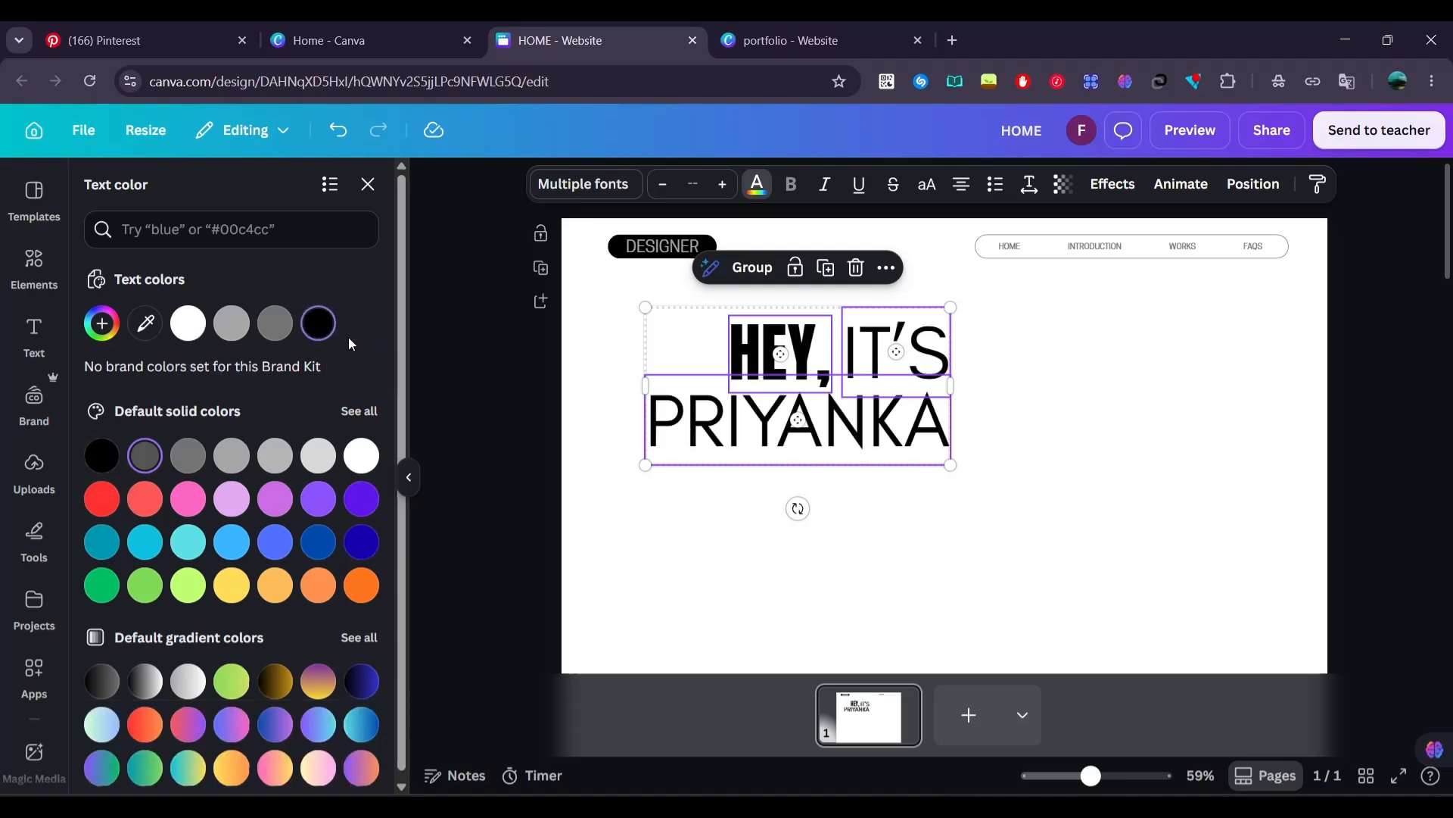
pyautogui.click(535, 507)
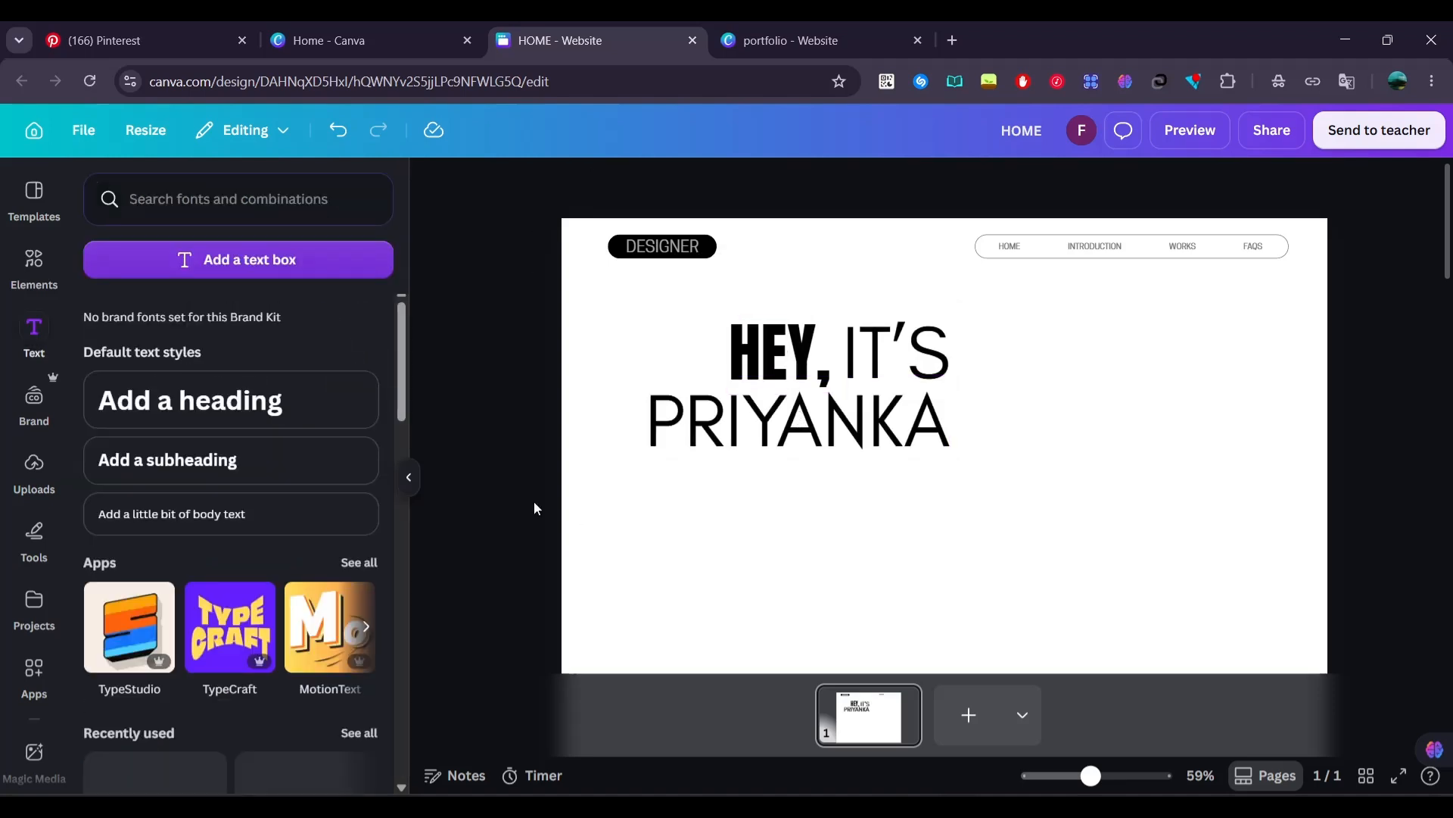
# Add a straight line with round dots at both ends to the page
pyautogui.click(34, 265)
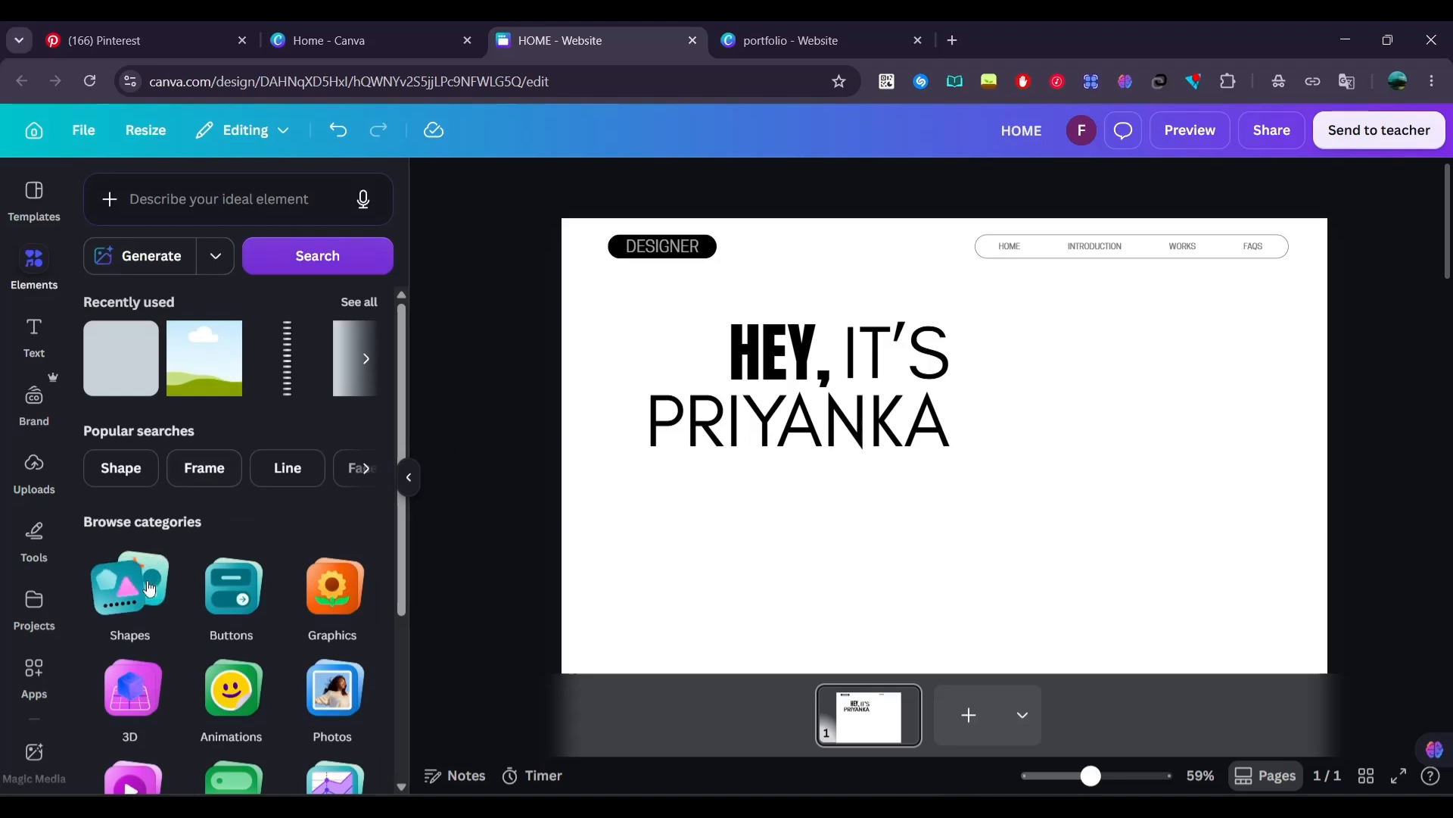
pyautogui.click(149, 587)
pyautogui.click(930, 540)
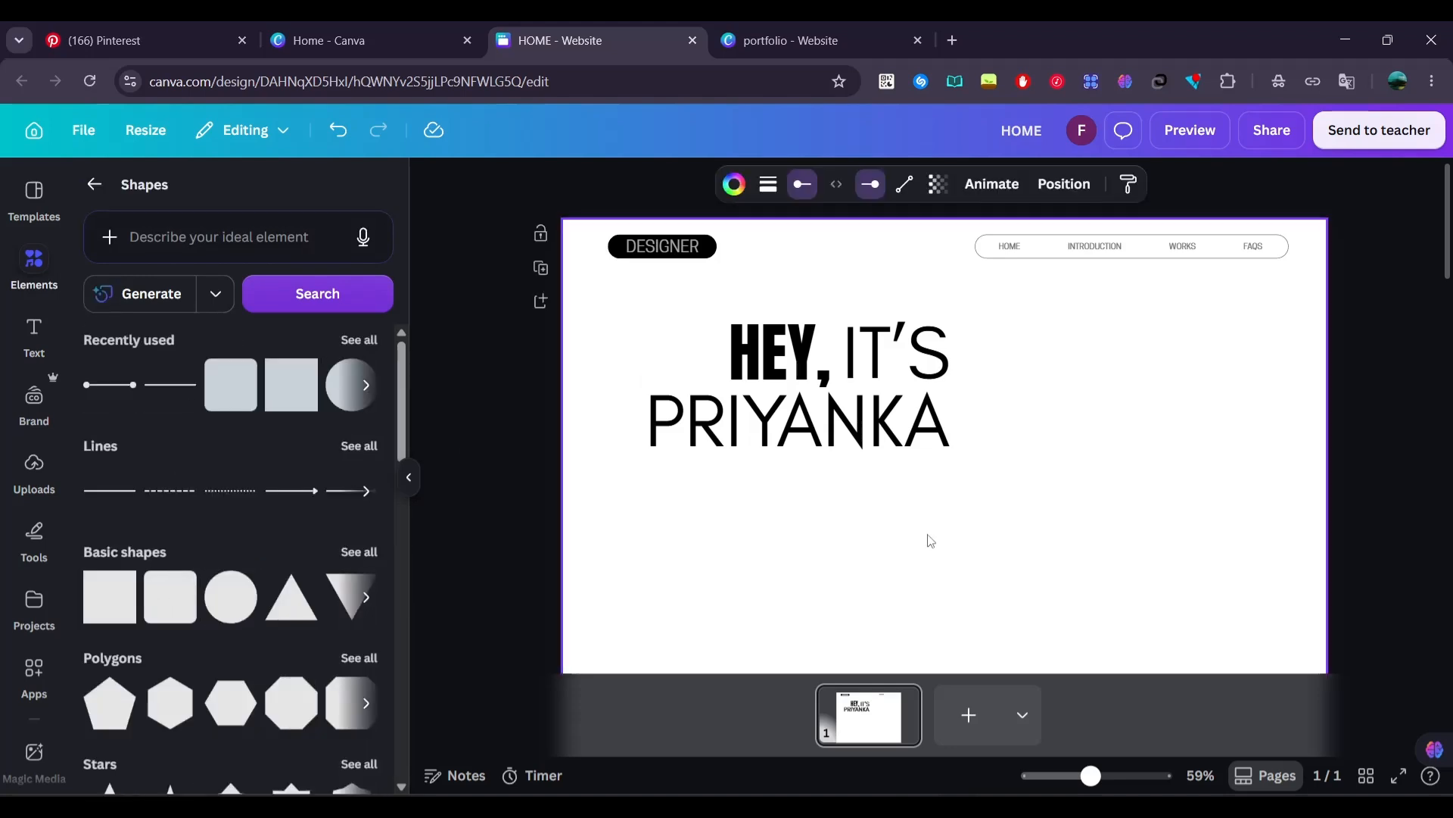
pyautogui.scroll(-3, 930, 540)
pyautogui.moveTo(963, 454); pyautogui.dragTo(973, 287)
pyautogui.scroll(3, 974, 291)
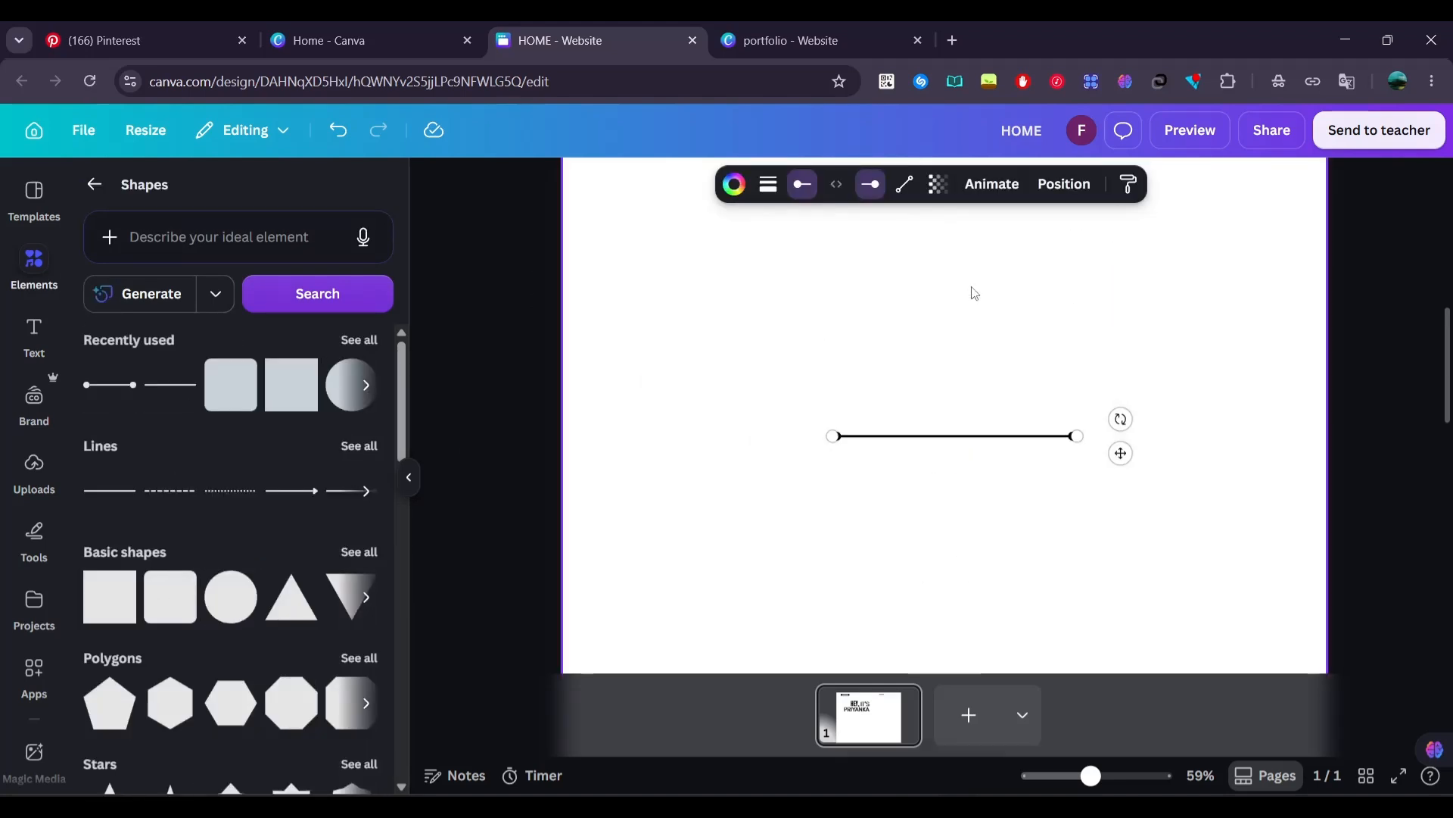
# Move the line up beside "IT'S" and turn it into a short vertical line about 90 long, matching the letter height
pyautogui.moveTo(1124, 453); pyautogui.dragTo(1290, 561)
pyautogui.scroll(3, 1135, 285)
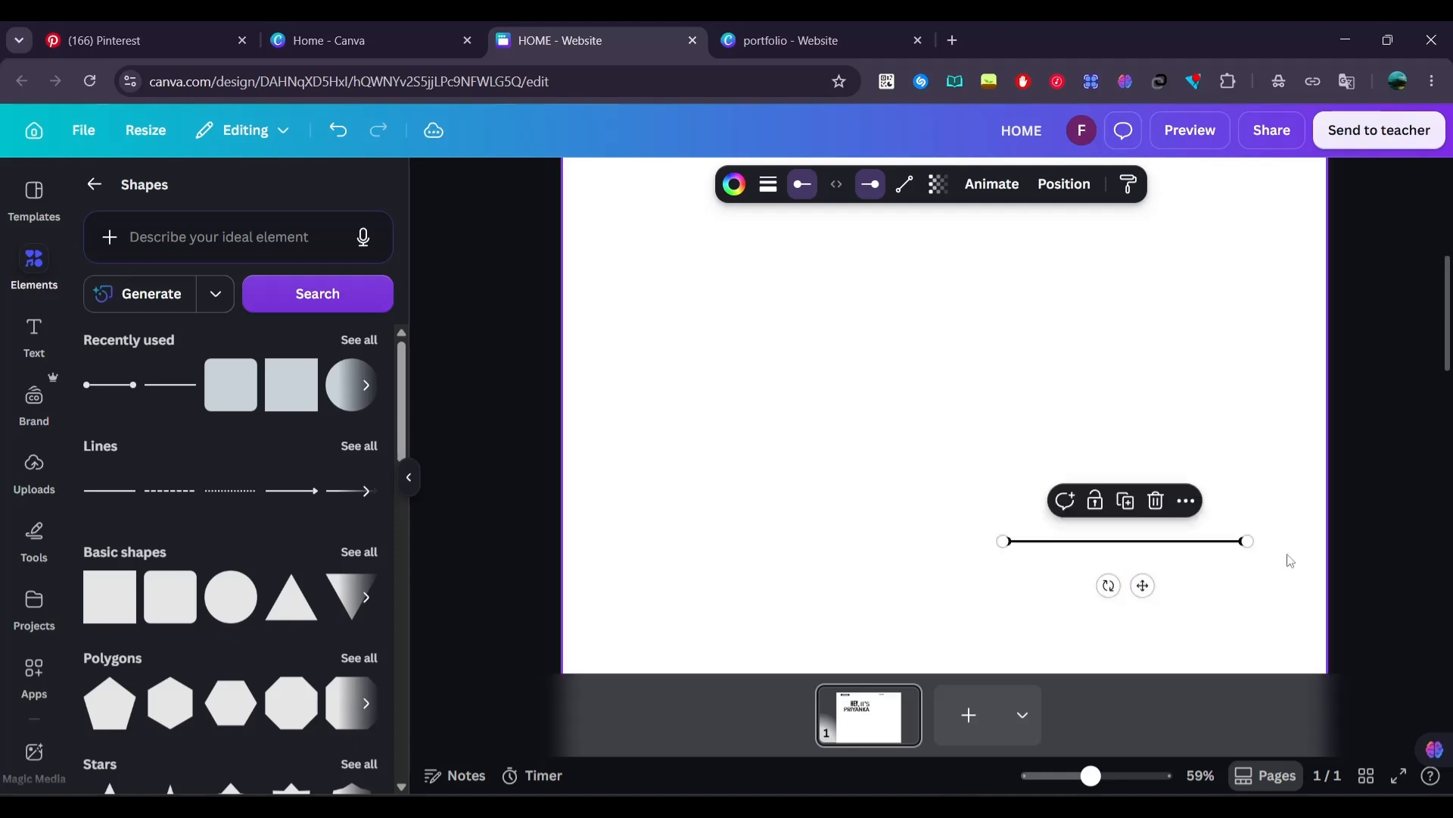
pyautogui.scroll(2, 1179, 438)
pyautogui.moveTo(1087, 578); pyautogui.dragTo(1089, 378)
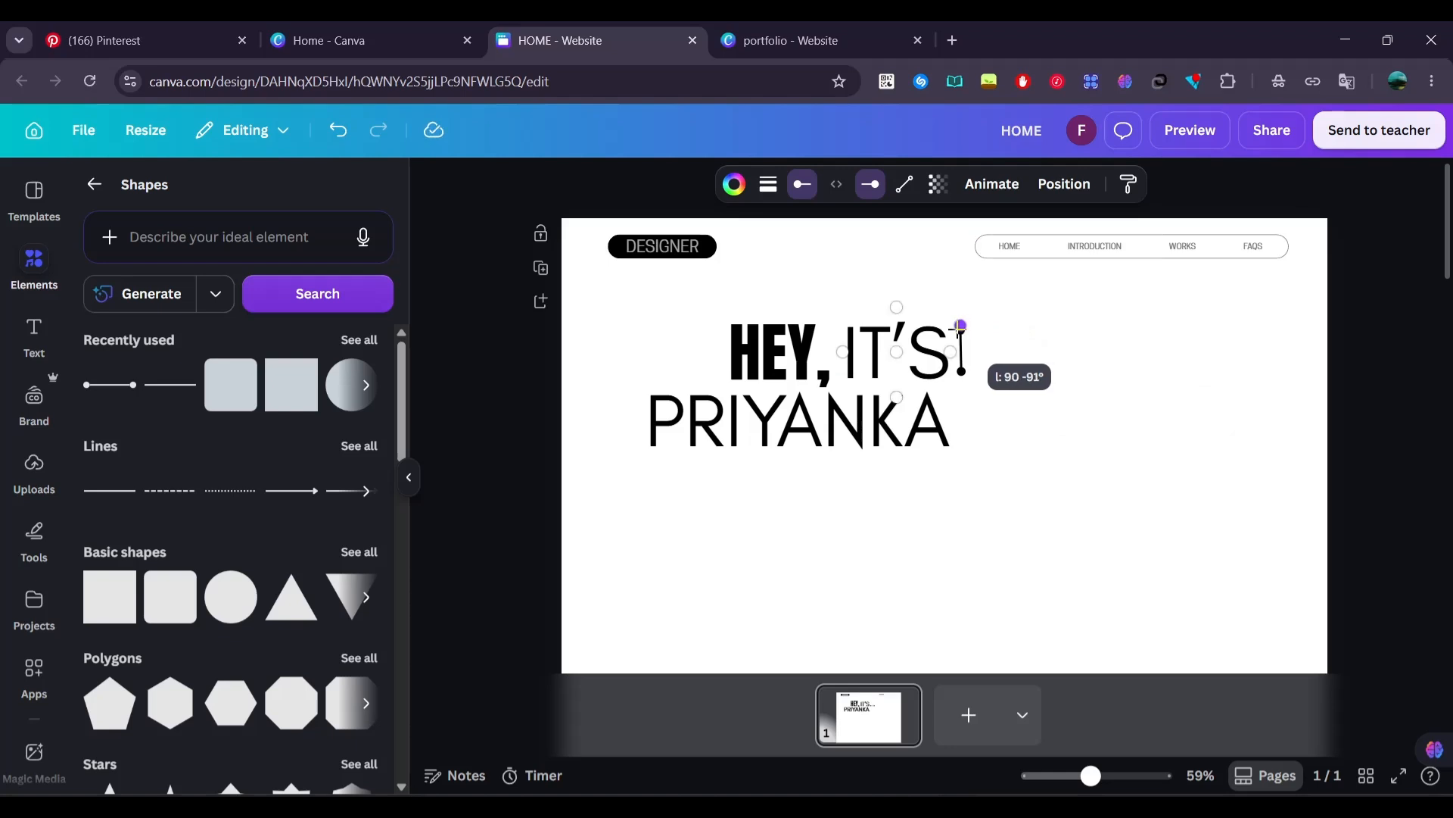
pyautogui.moveTo(963, 378); pyautogui.dragTo(962, 378)
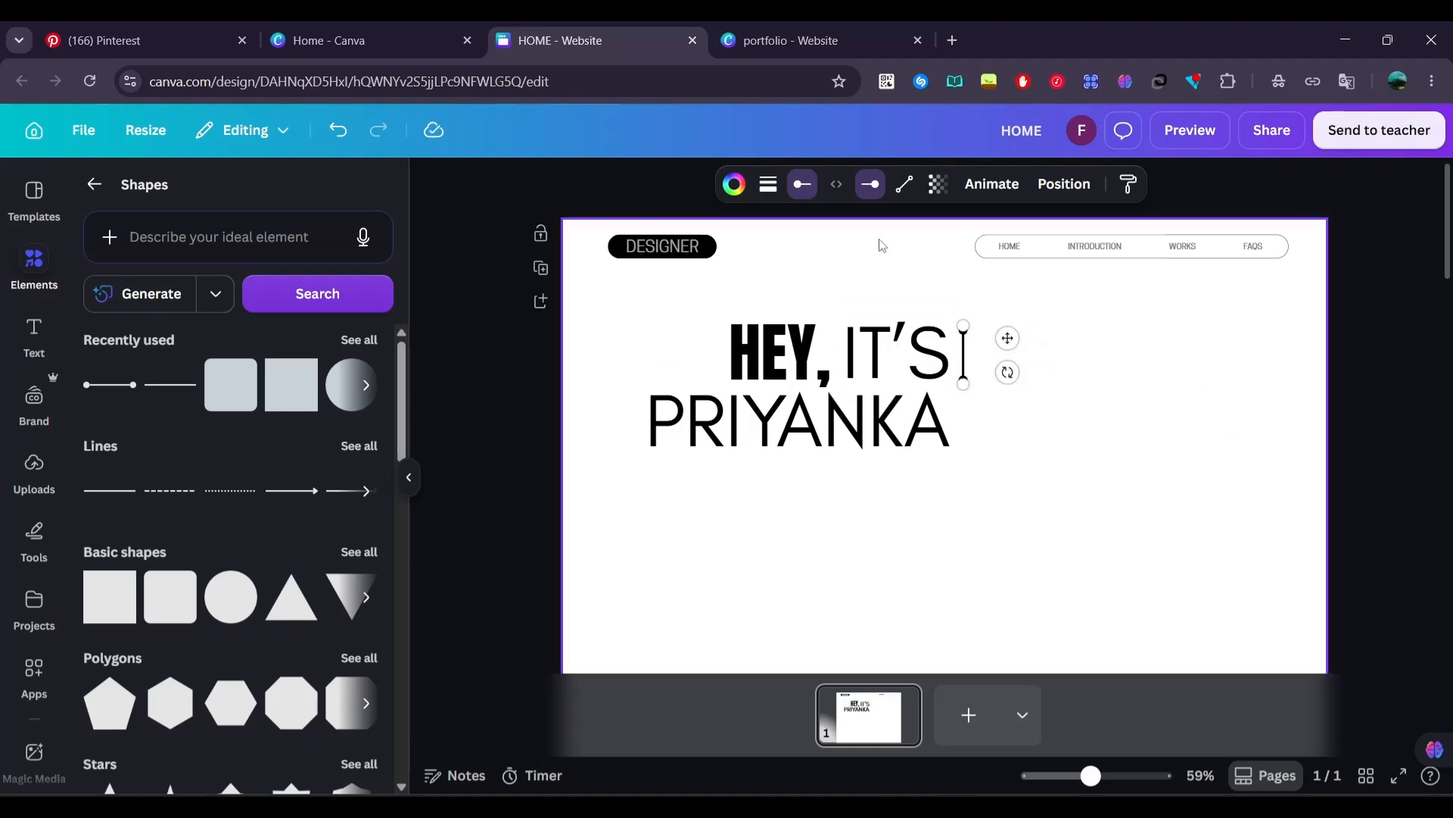
# Set the vertical line's stroke weight to 1 and position it along the left edge of "IT'S"
pyautogui.click(768, 184)
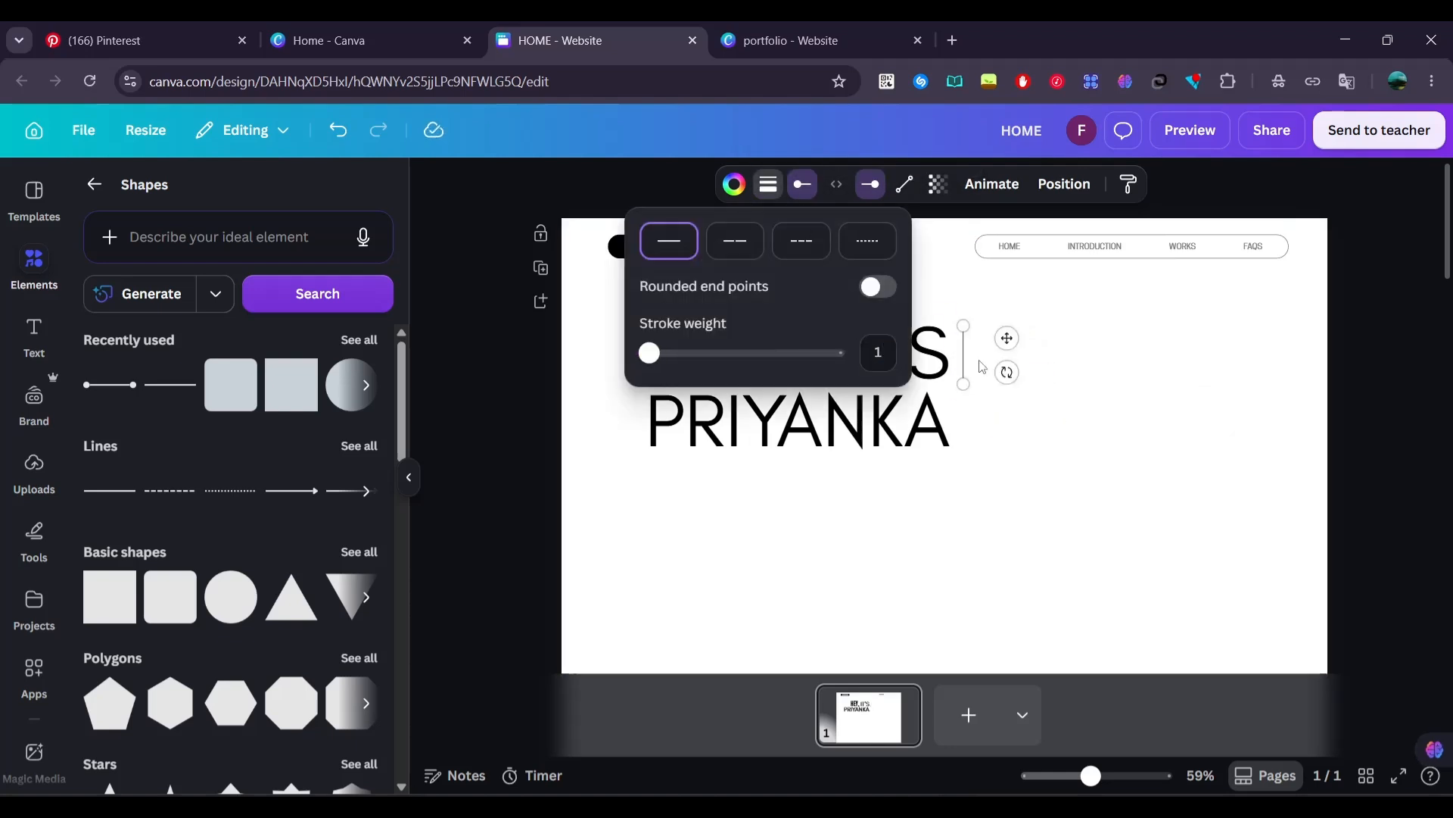
pyautogui.click(1037, 375)
pyautogui.scroll(2, 974, 359)
pyautogui.moveTo(966, 349); pyautogui.dragTo(960, 349)
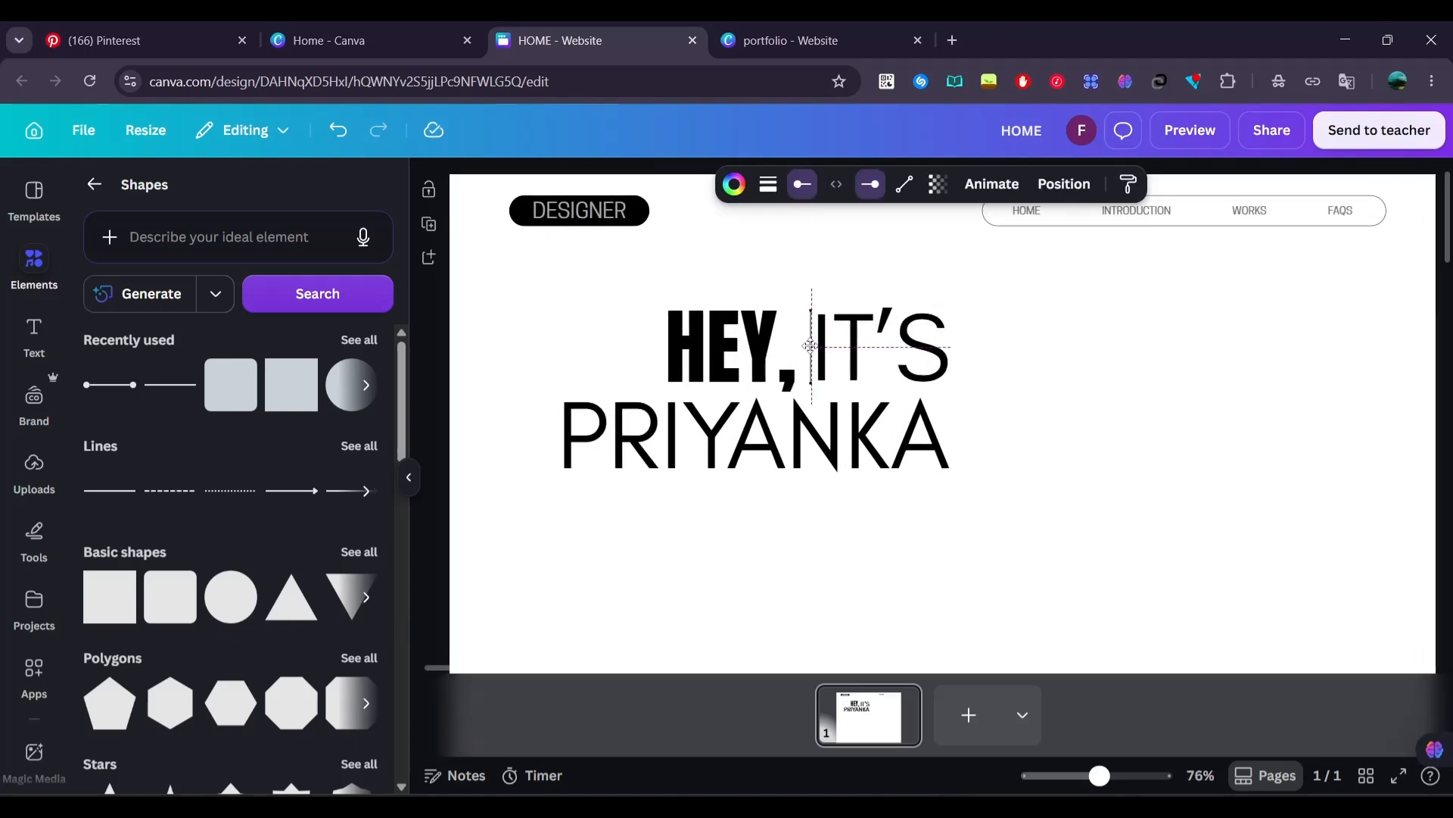
pyautogui.moveTo(810, 346); pyautogui.dragTo(811, 351)
# Try purple on the vertical line and settle on light blue for its stroke color
pyautogui.click(734, 185)
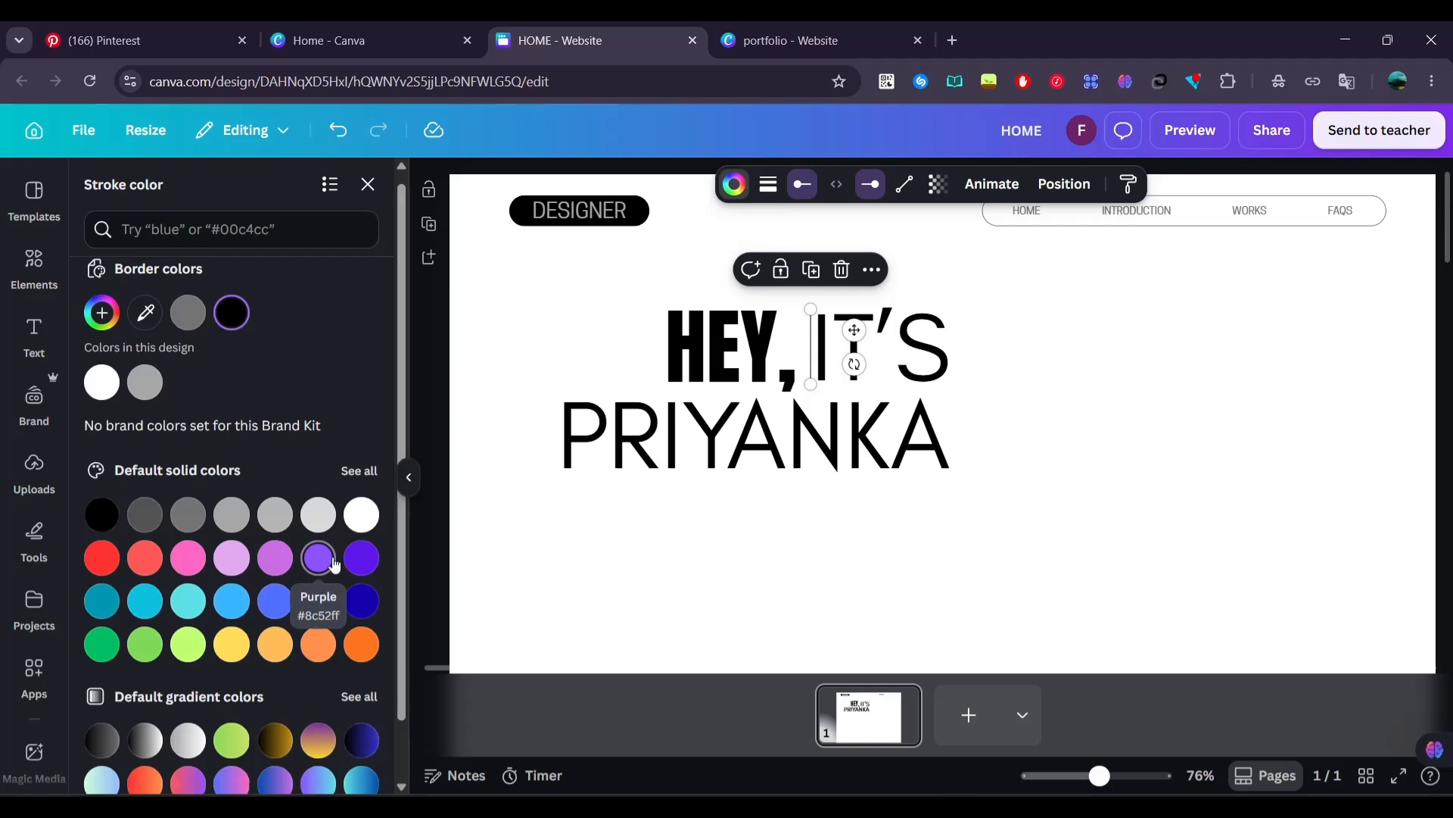
pyautogui.click(362, 560)
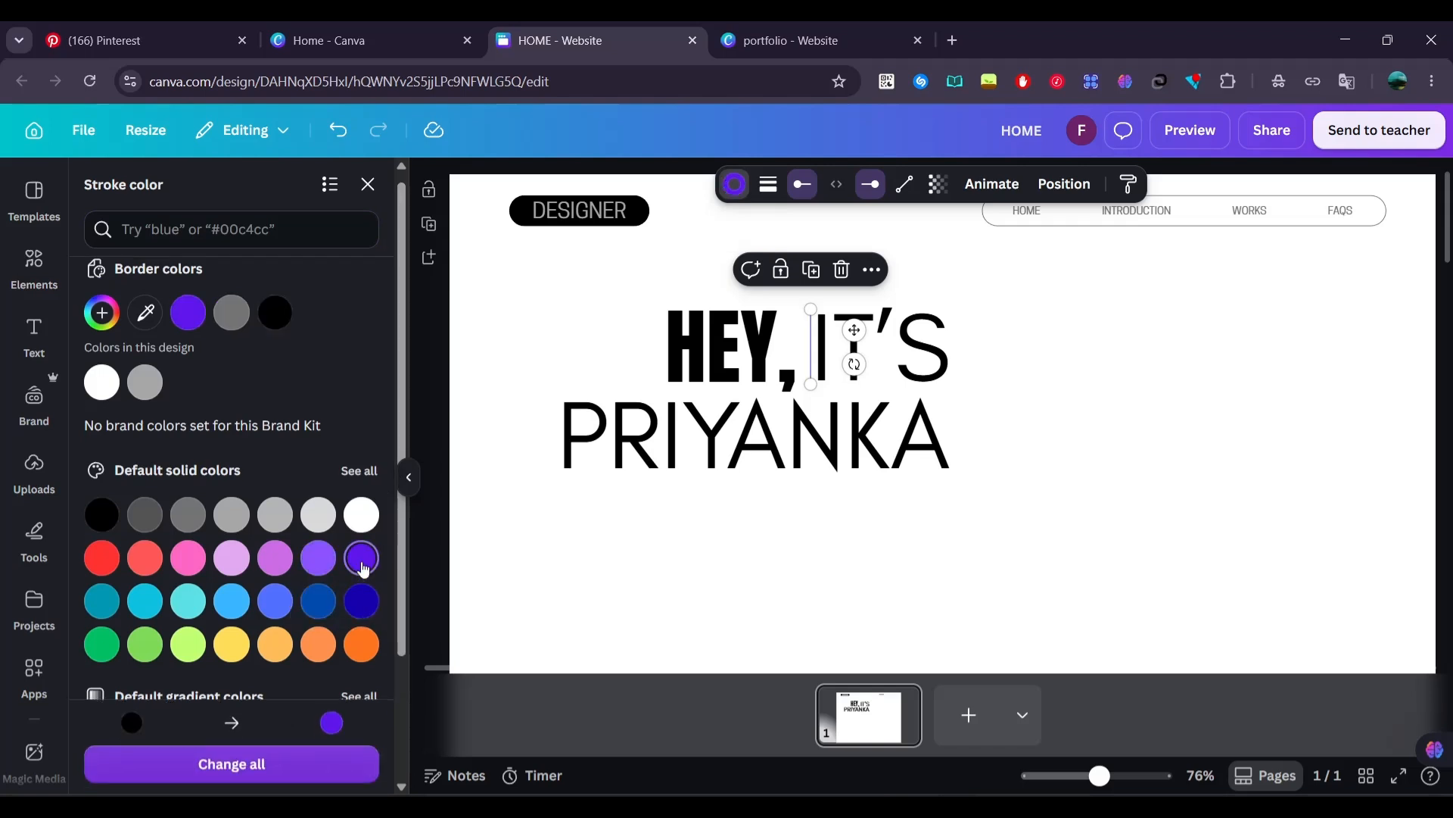
pyautogui.click(236, 604)
pyautogui.click(543, 555)
# Duplicate the light blue vertical line and place the copy at the end of the greeting's second line
pyautogui.click(812, 343)
pyautogui.hotkey('ctrl', 'd')
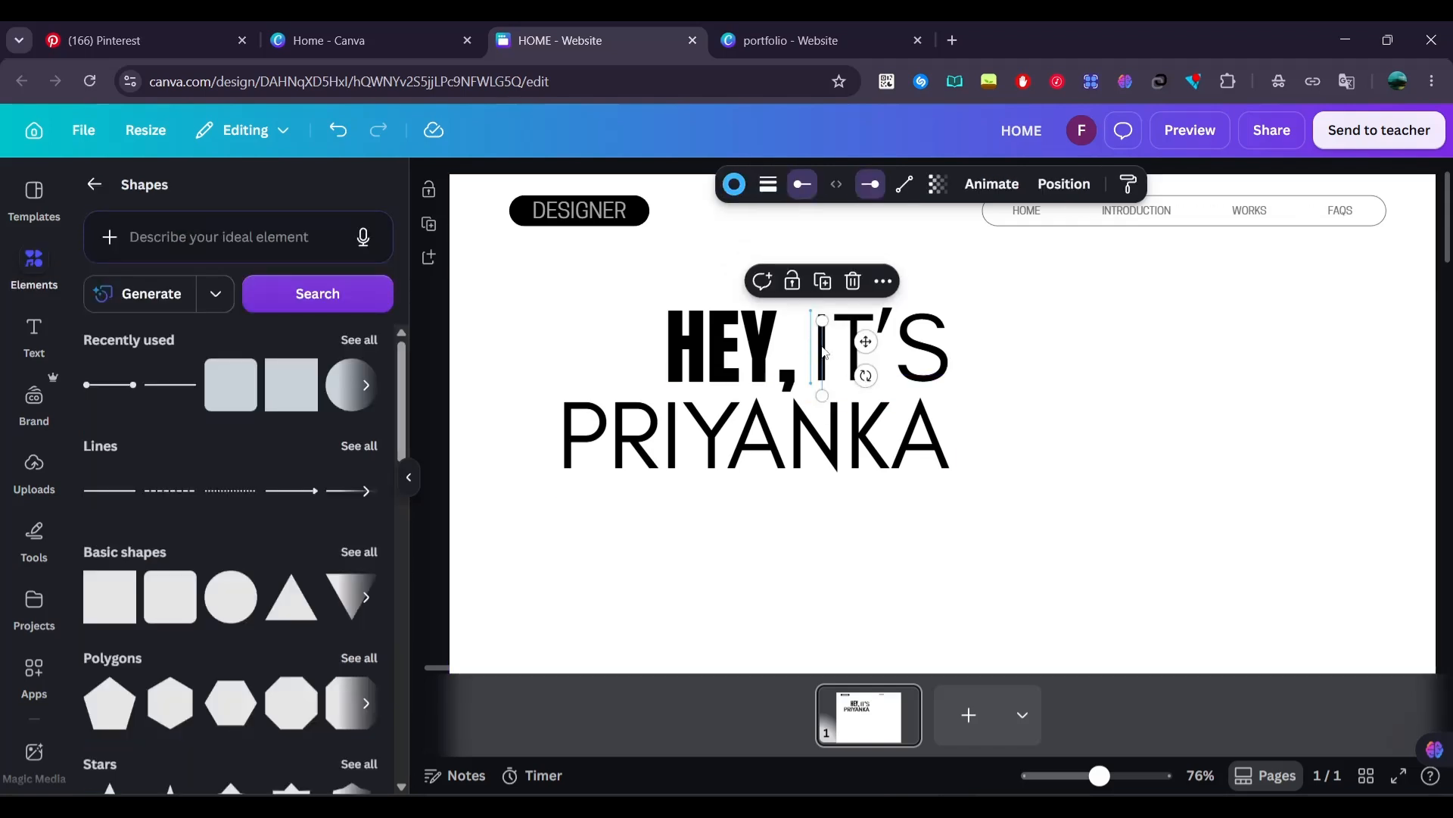
pyautogui.moveTo(825, 353); pyautogui.dragTo(958, 424)
pyautogui.click(1146, 464)
pyautogui.click(968, 446)
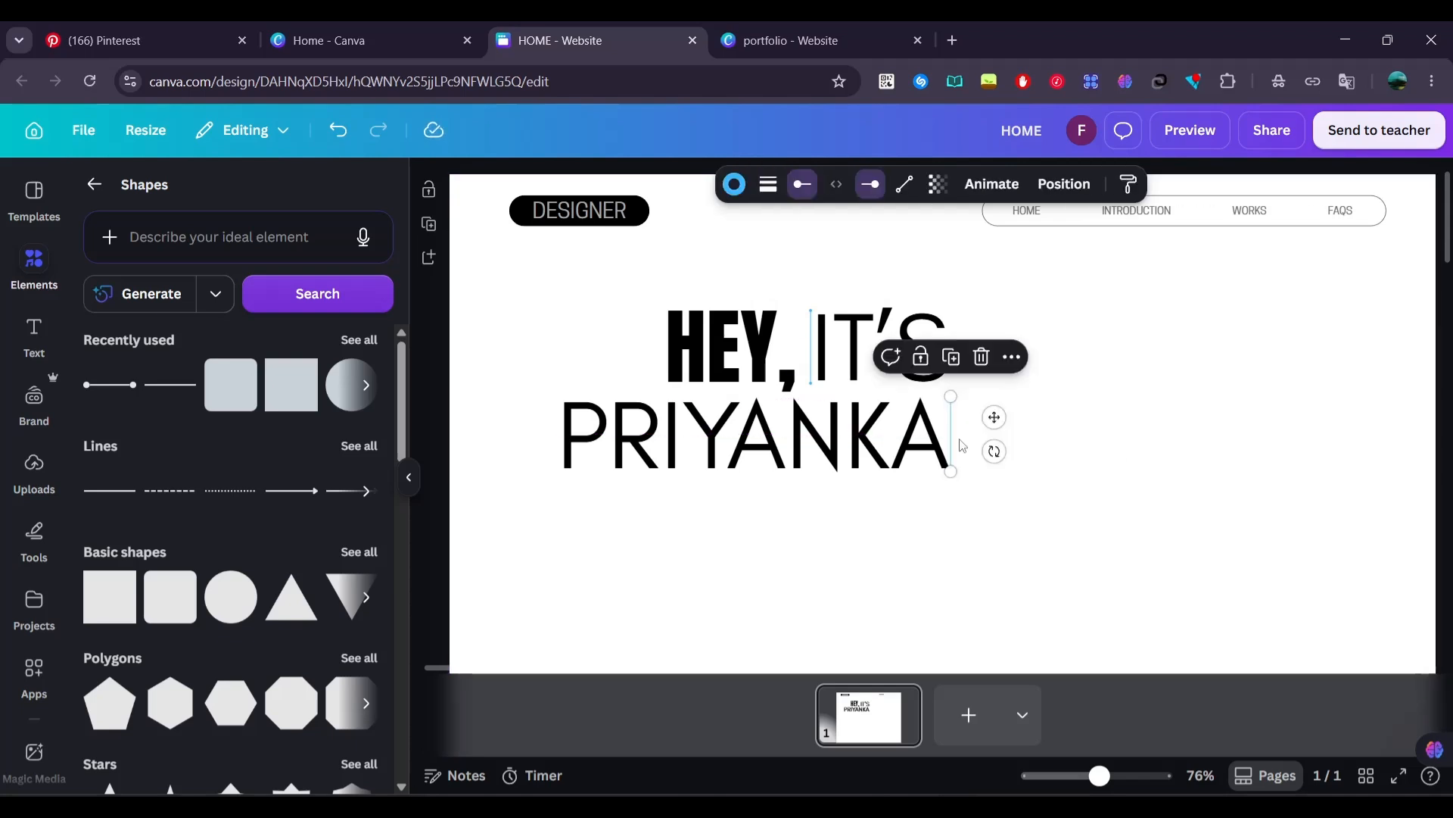
pyautogui.click(1104, 470)
# Add a blue square and reshape it into a wide, letter-height rectangle over "IT'S"
pyautogui.click(292, 384)
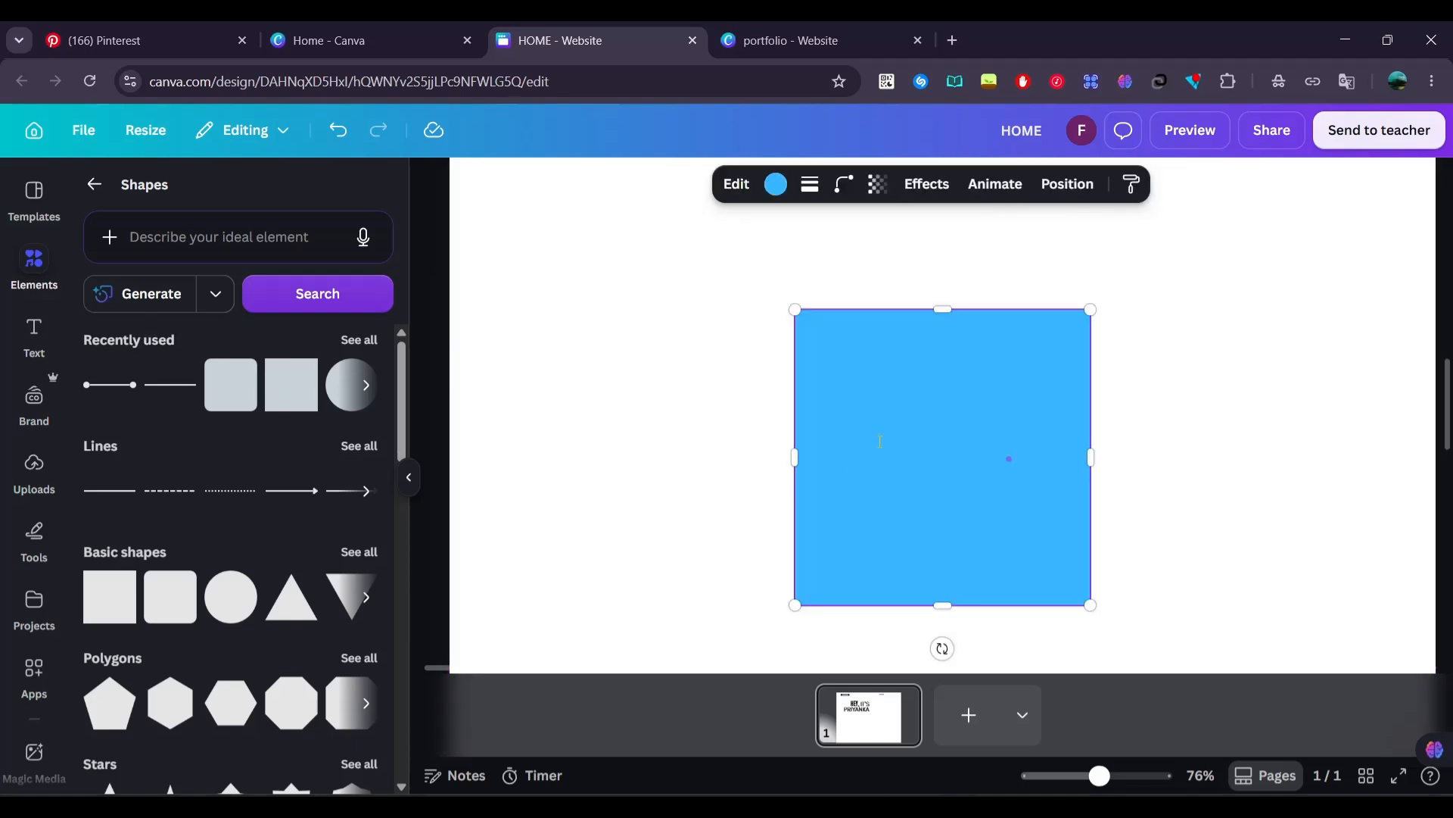
pyautogui.scroll(-5, 878, 441)
pyautogui.scroll(-1, 878, 442)
pyautogui.click(1068, 408)
pyautogui.moveTo(928, 445); pyautogui.dragTo(944, 213)
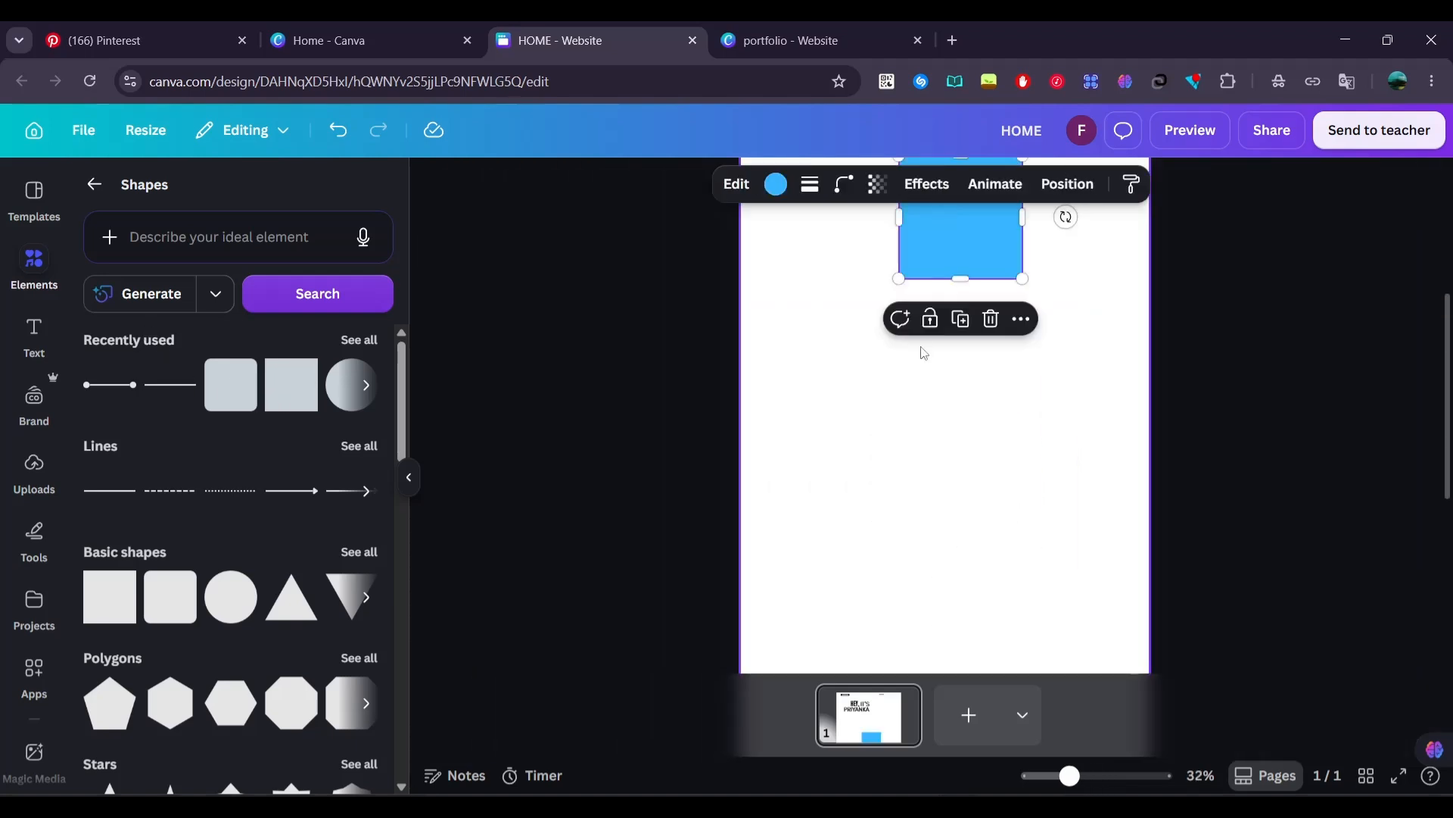
pyautogui.scroll(4, 922, 356)
pyautogui.moveTo(933, 476); pyautogui.dragTo(931, 561)
pyautogui.moveTo(937, 574); pyautogui.dragTo(974, 286)
# Send the blue rectangle behind the text, narrow it to the width of "IT'S" and make it semi-transparent
pyautogui.scroll(6, 944, 295)
pyautogui.rightClick(975, 285)
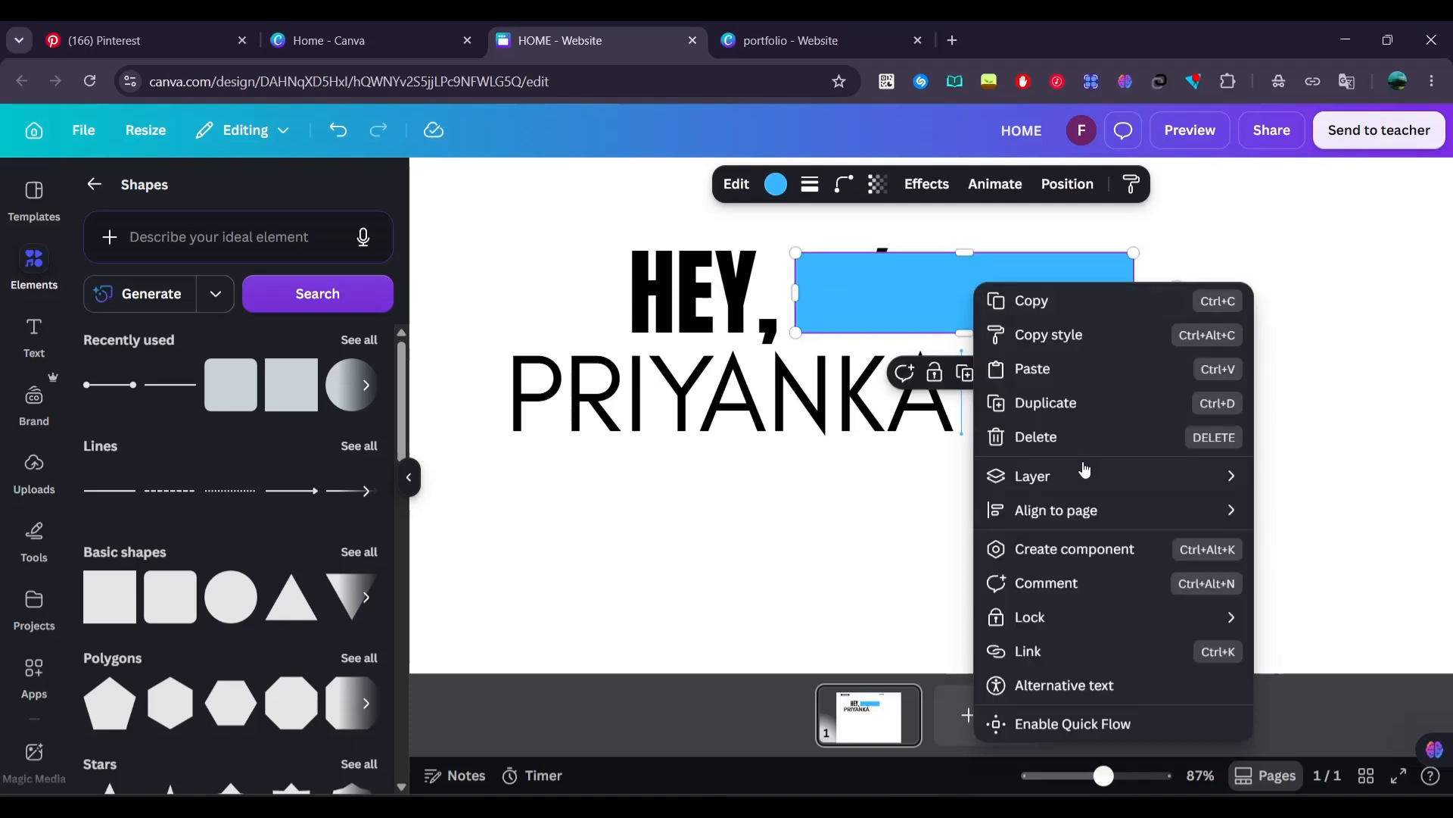
pyautogui.moveTo(1085, 469)
pyautogui.click(858, 578)
pyautogui.moveTo(1134, 292); pyautogui.dragTo(851, 265)
pyautogui.click(877, 184)
pyautogui.click(1106, 394)
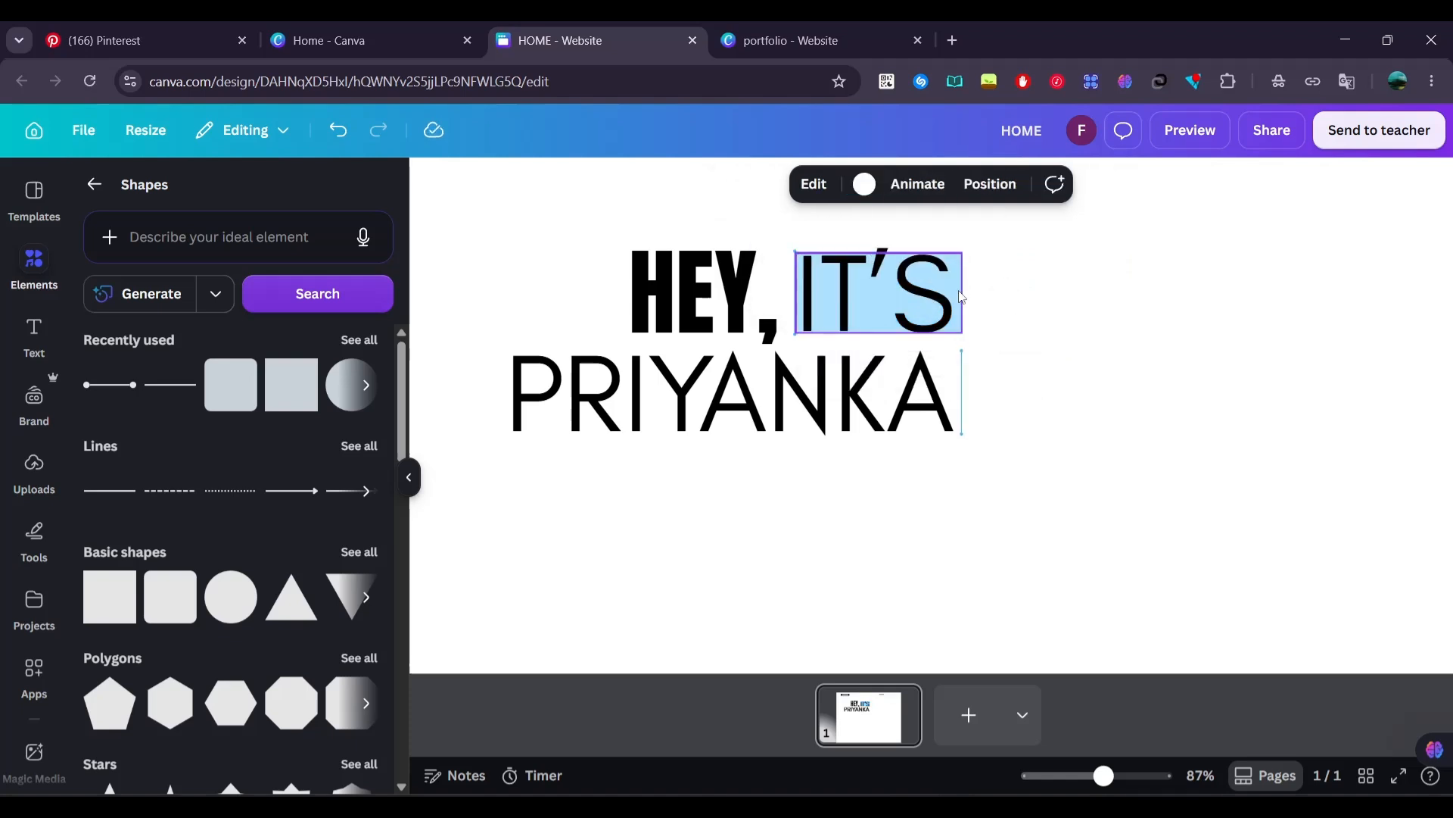
# Duplicate the "IT'S" highlight, stretch the copy across the name on the second line and send it behind the text
pyautogui.click(960, 296)
pyautogui.hotkey('ctrl', 'd')
pyautogui.moveTo(960, 290); pyautogui.dragTo(946, 374)
pyautogui.moveTo(795, 392); pyautogui.dragTo(526, 384)
pyautogui.rightClick(512, 386)
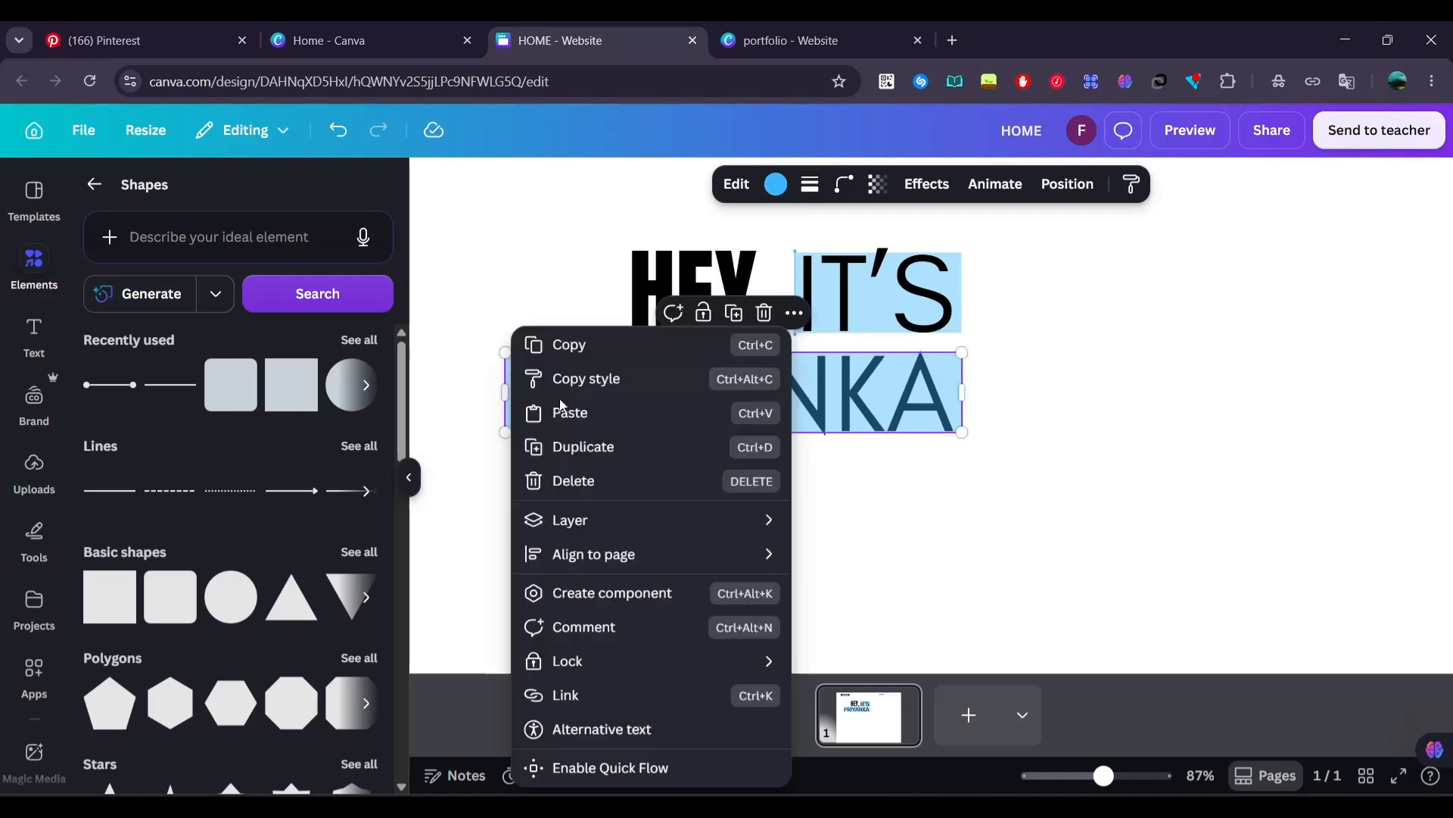
pyautogui.moveTo(552, 519)
pyautogui.click(855, 714)
pyautogui.click(1115, 415)
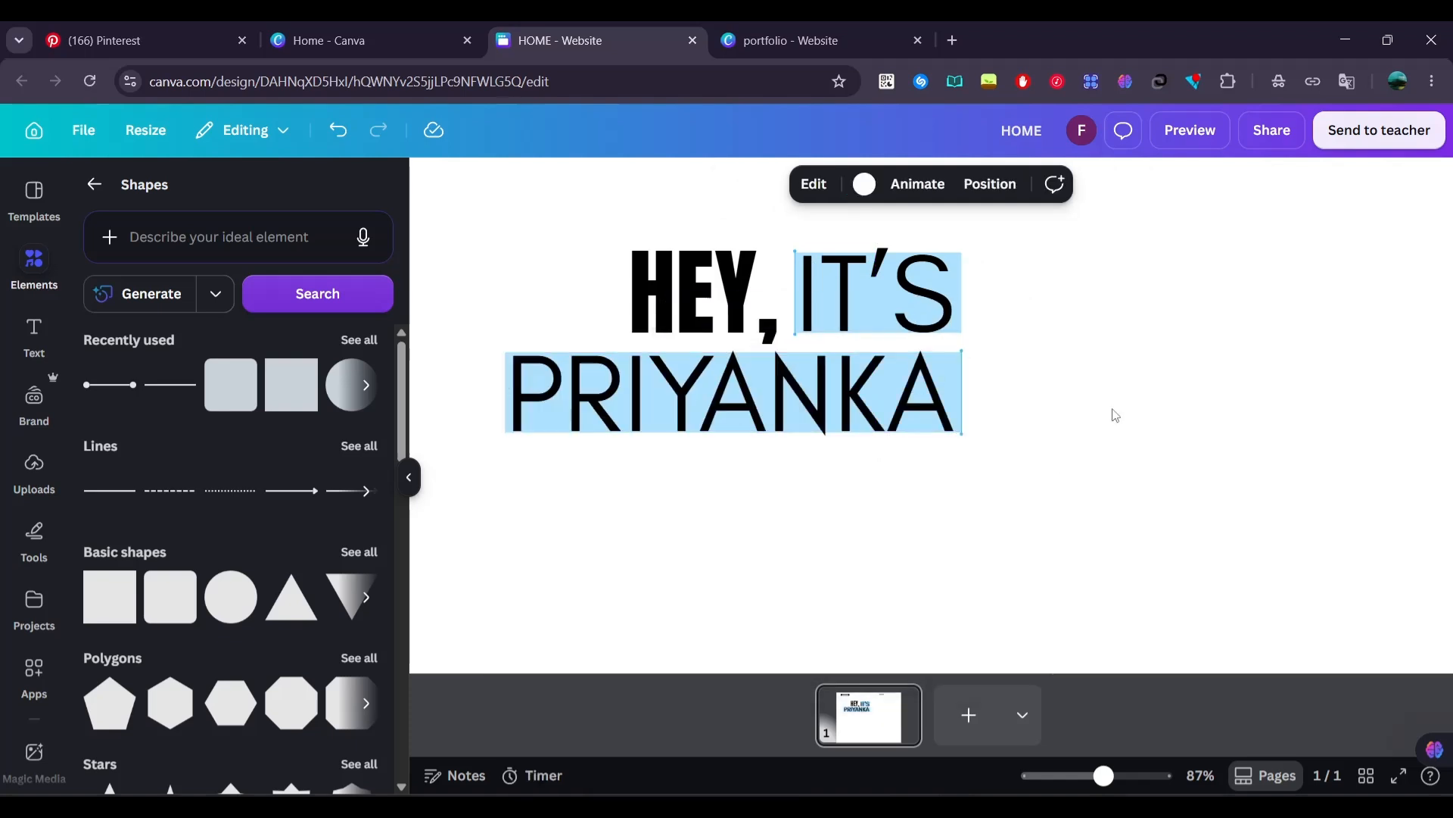
# Paste the two Lorem Ipsum paragraphs and rounded outline, moving them up so the shorter paragraph aligns beneath the name
pyautogui.scroll(-4, 1115, 415)
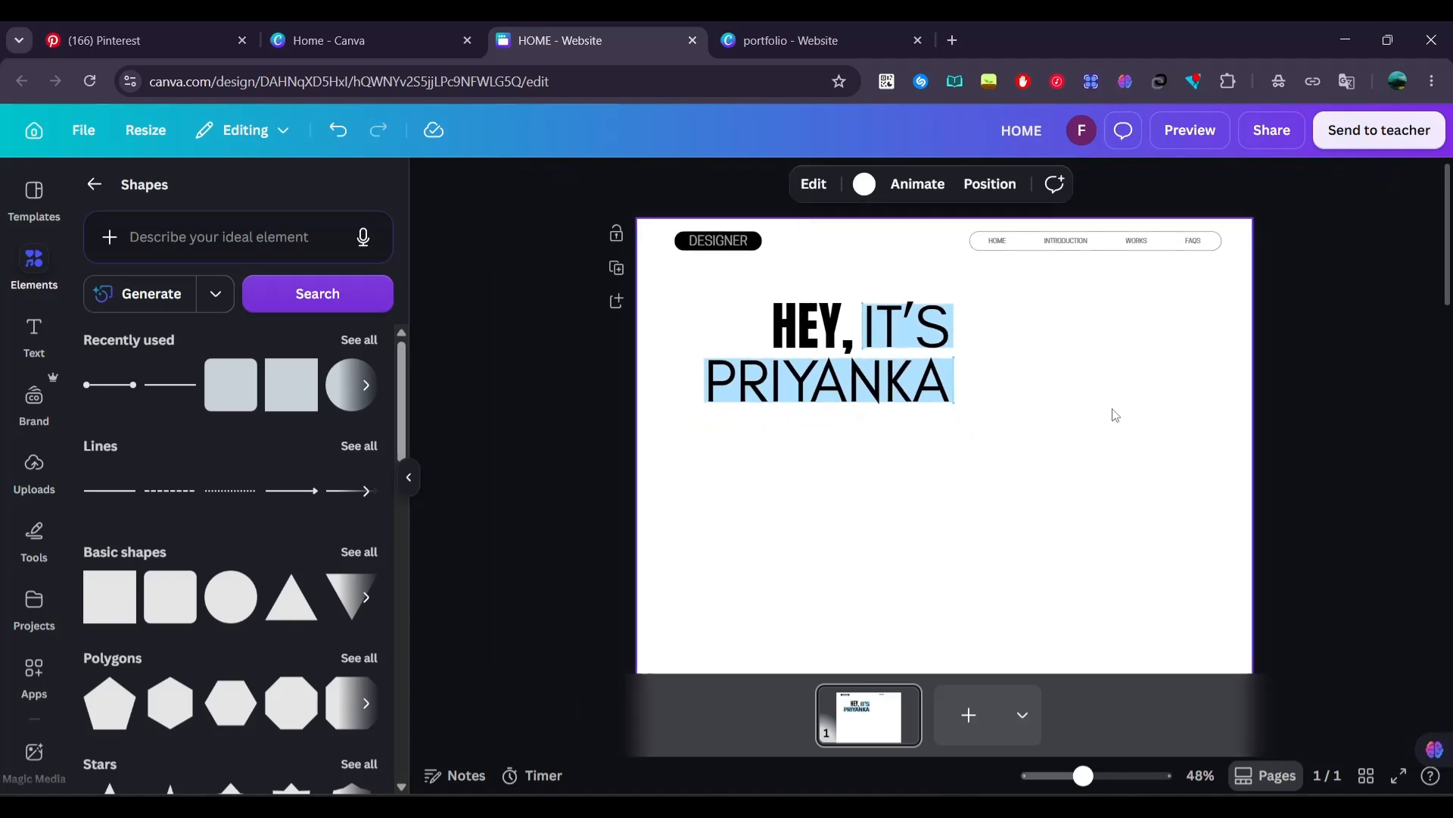
pyautogui.scroll(3, 1115, 416)
pyautogui.hotkey('ctrl', 'a')
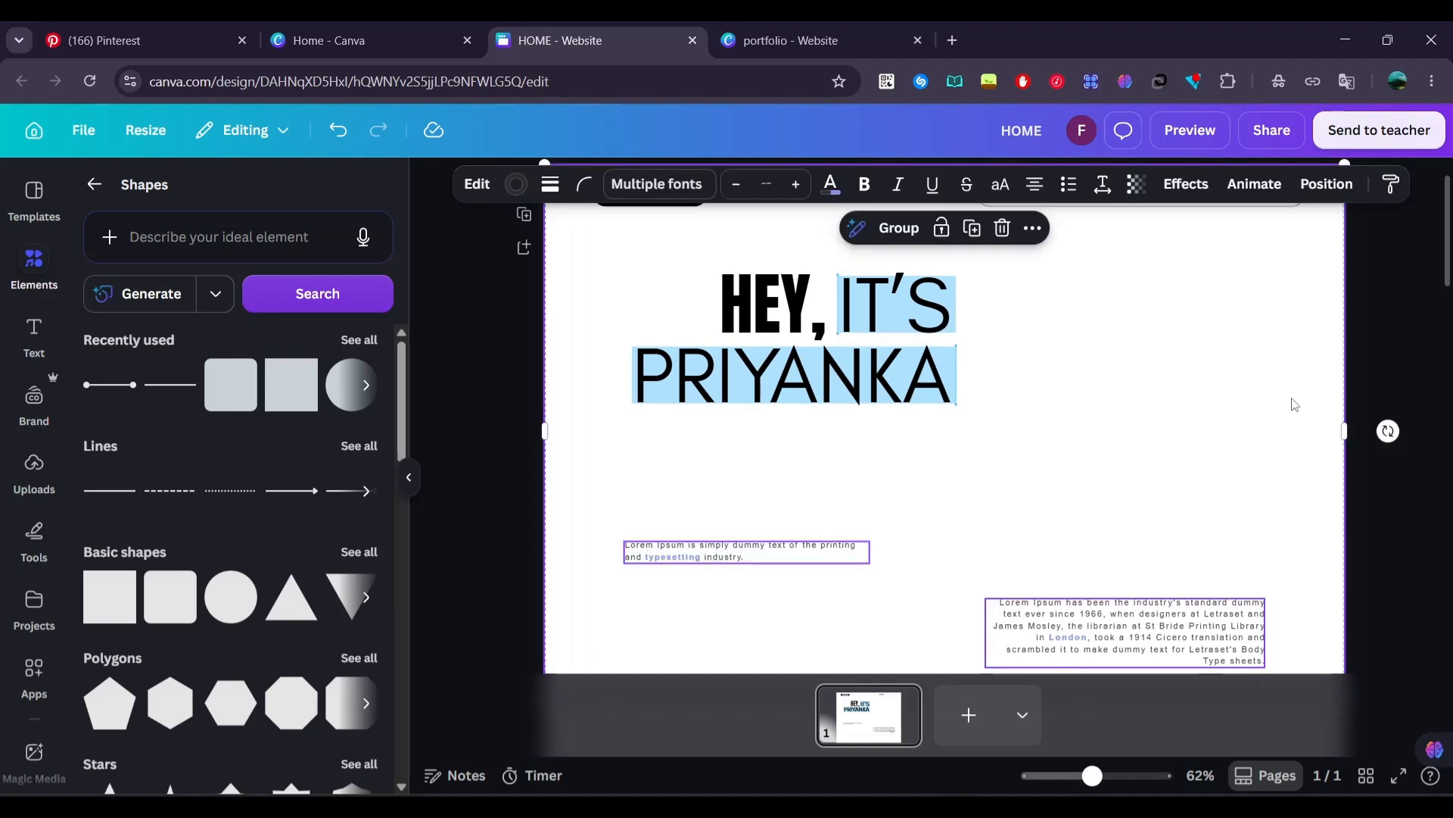
pyautogui.moveTo(1121, 600); pyautogui.dragTo(1122, 476)
pyautogui.click(469, 445)
pyautogui.moveTo(635, 433); pyautogui.dragTo(642, 433)
pyautogui.click(464, 423)
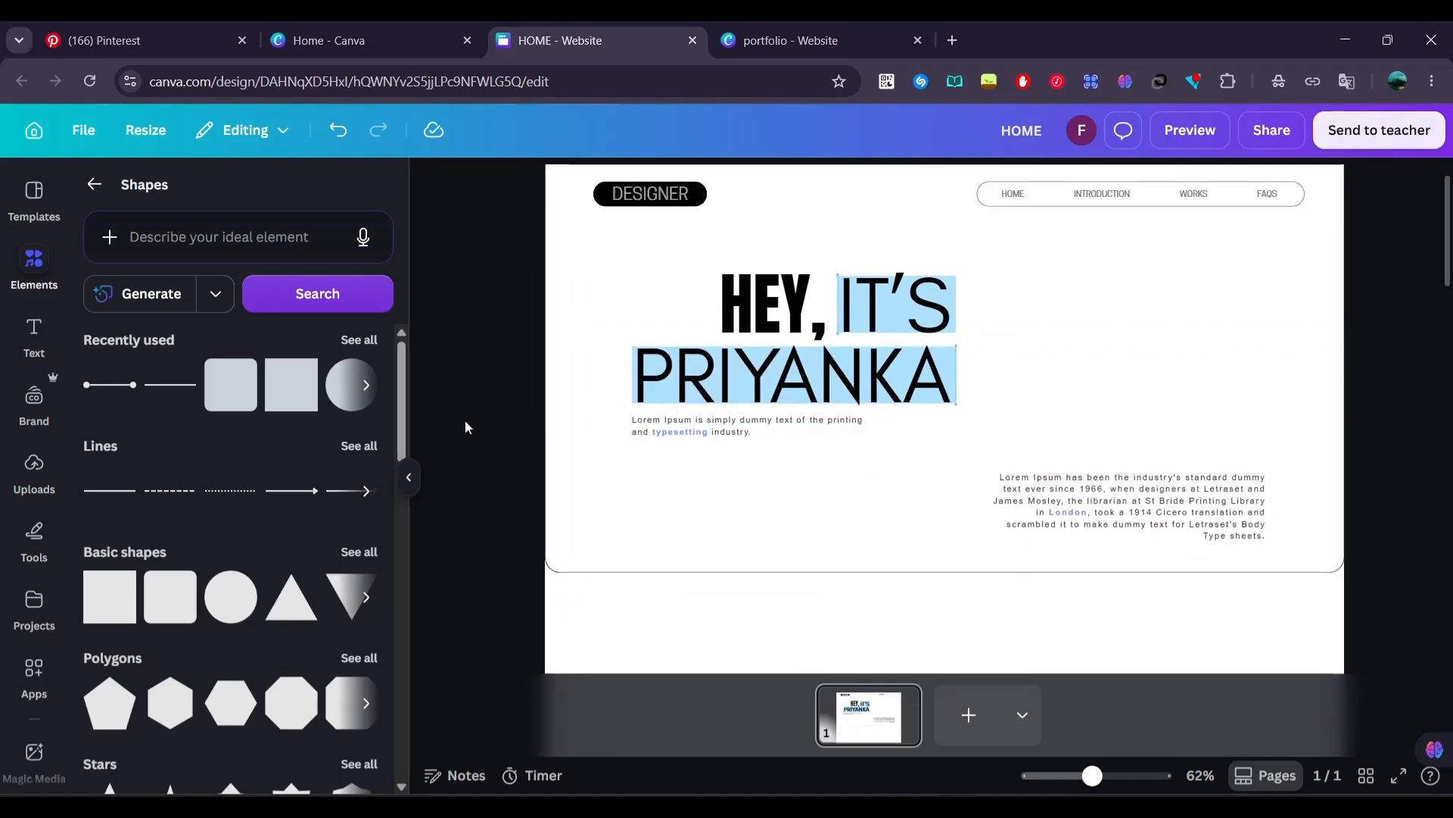
pyautogui.scroll(1, 466, 428)
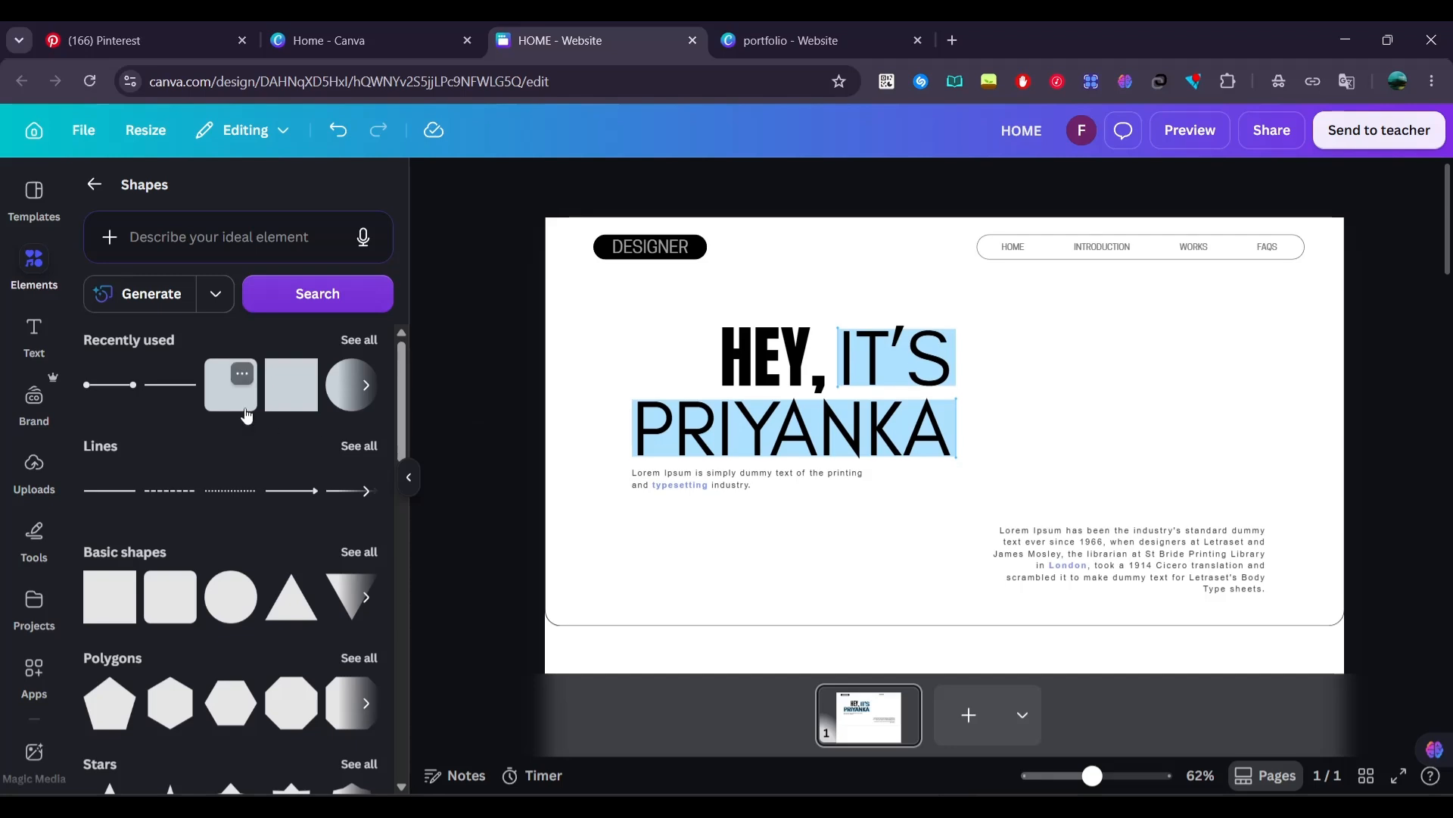
# Add a rounded square beside the greeting, reshape it into a small upright rectangle and reduce its corner rounding
pyautogui.moveTo(231, 385); pyautogui.dragTo(1045, 362)
pyautogui.moveTo(1121, 544); pyautogui.dragTo(1120, 428)
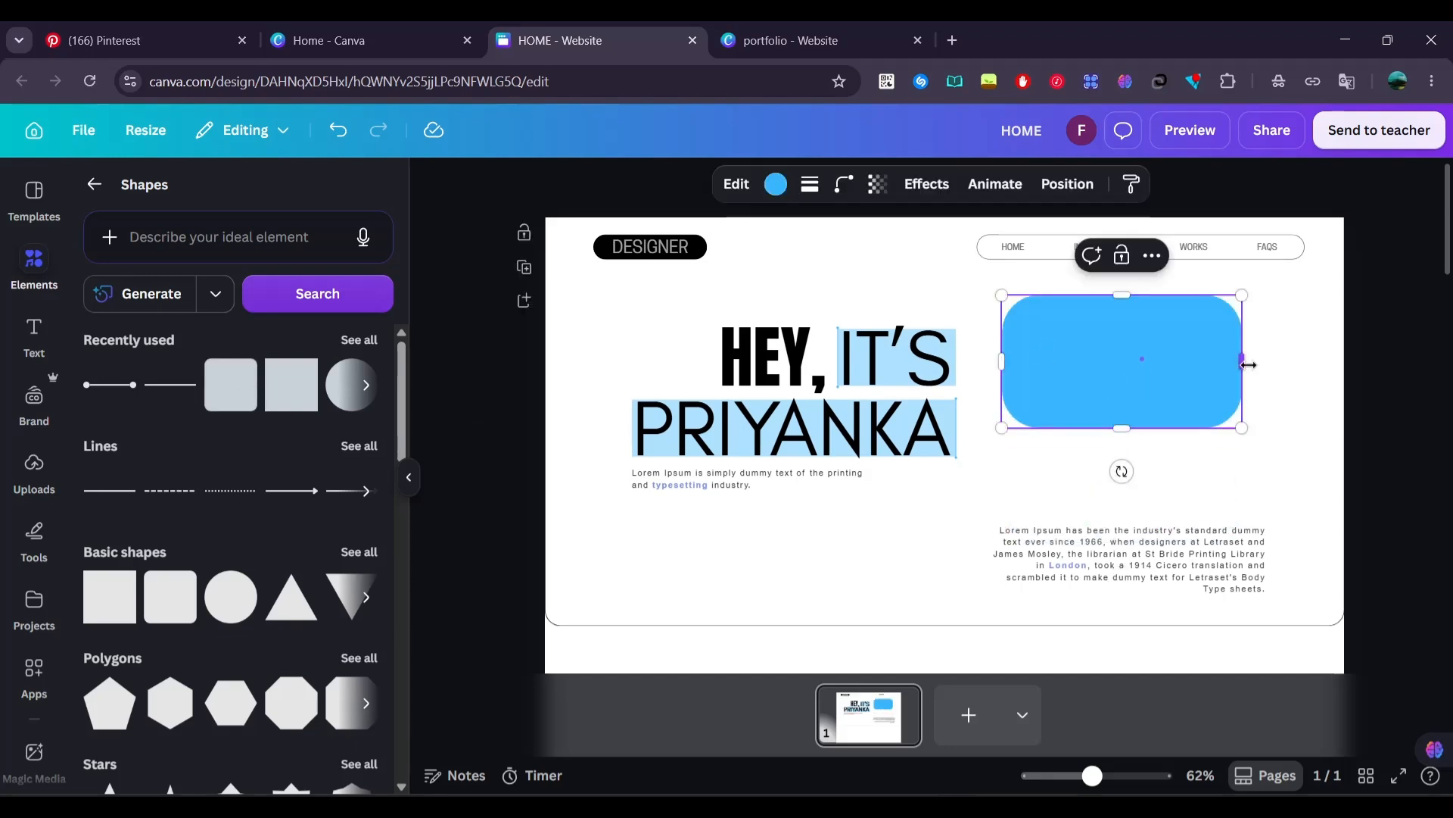
pyautogui.moveTo(1246, 361); pyautogui.dragTo(1128, 368)
pyautogui.click(845, 184)
pyautogui.moveTo(837, 261); pyautogui.dragTo(746, 262)
pyautogui.moveTo(1123, 357); pyautogui.dragTo(1123, 407)
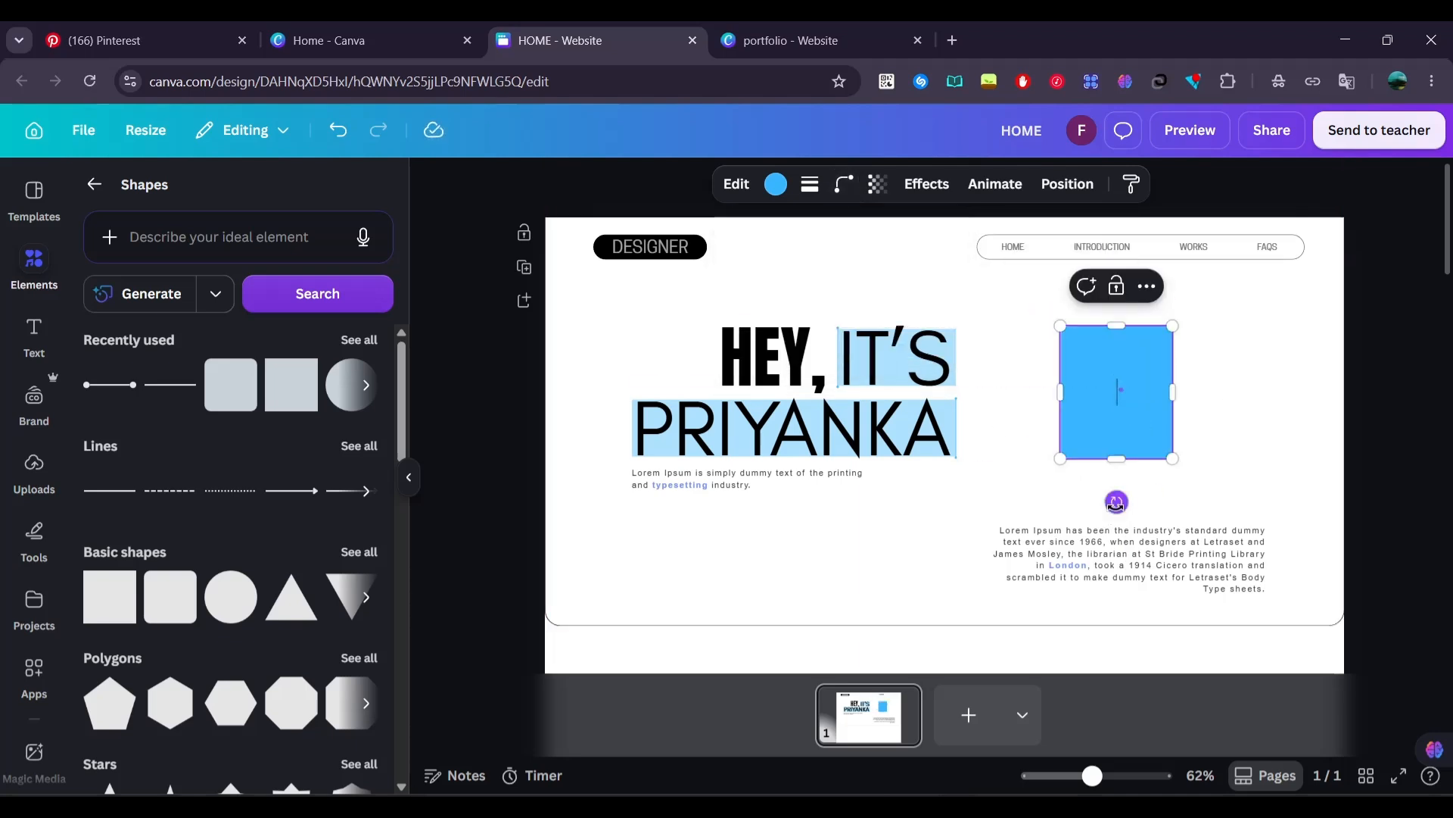
# Tilt the blue rectangle slightly clockwise and make it semi-transparent
pyautogui.moveTo(1117, 502); pyautogui.dragTo(1107, 501)
pyautogui.click(877, 184)
pyautogui.moveTo(927, 261); pyautogui.dragTo(841, 263)
pyautogui.click(500, 339)
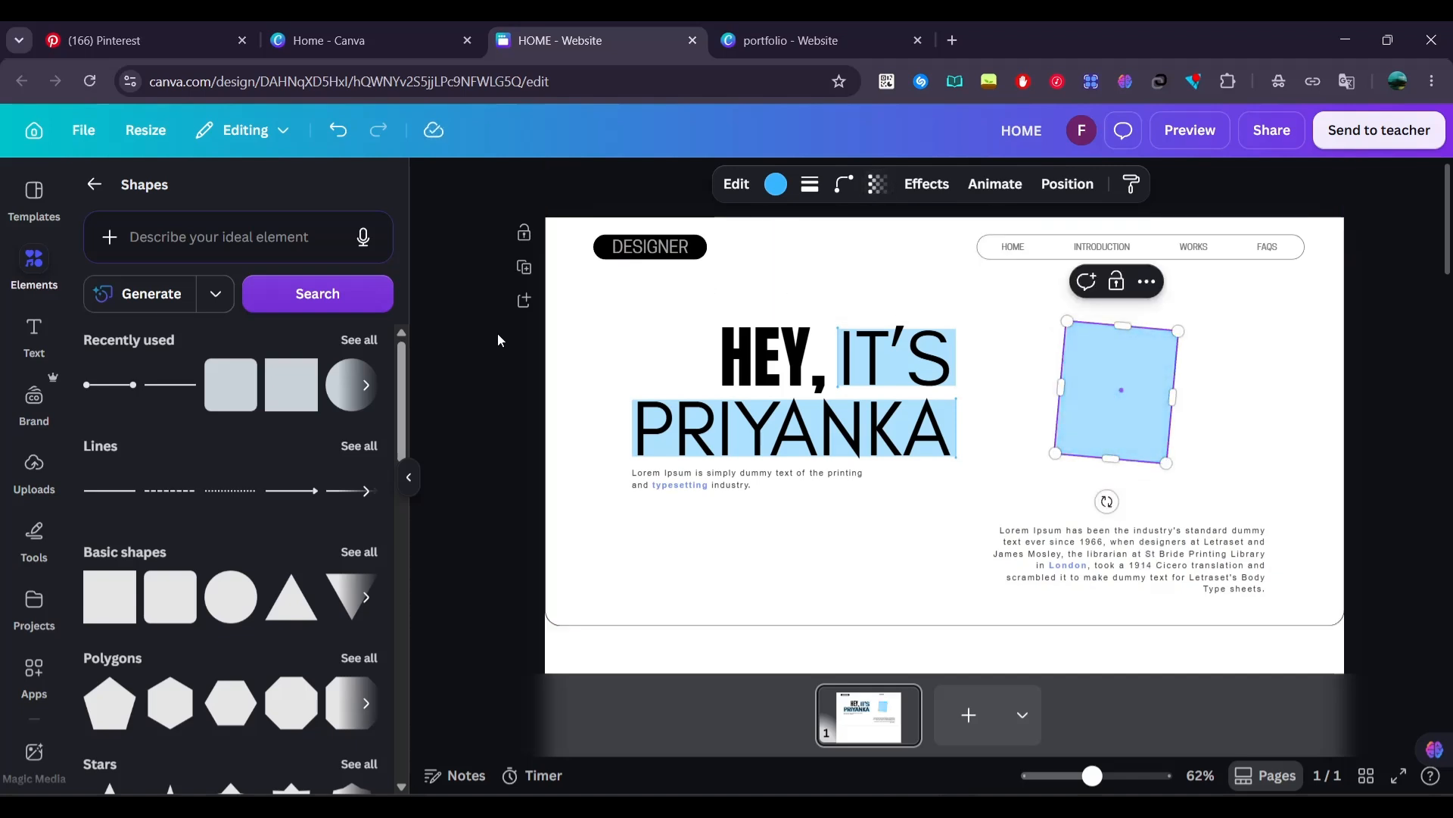
# Place the portrait photo from the uploaded images on the page and shrink it
pyautogui.click(34, 464)
pyautogui.scroll(-5, 200, 505)
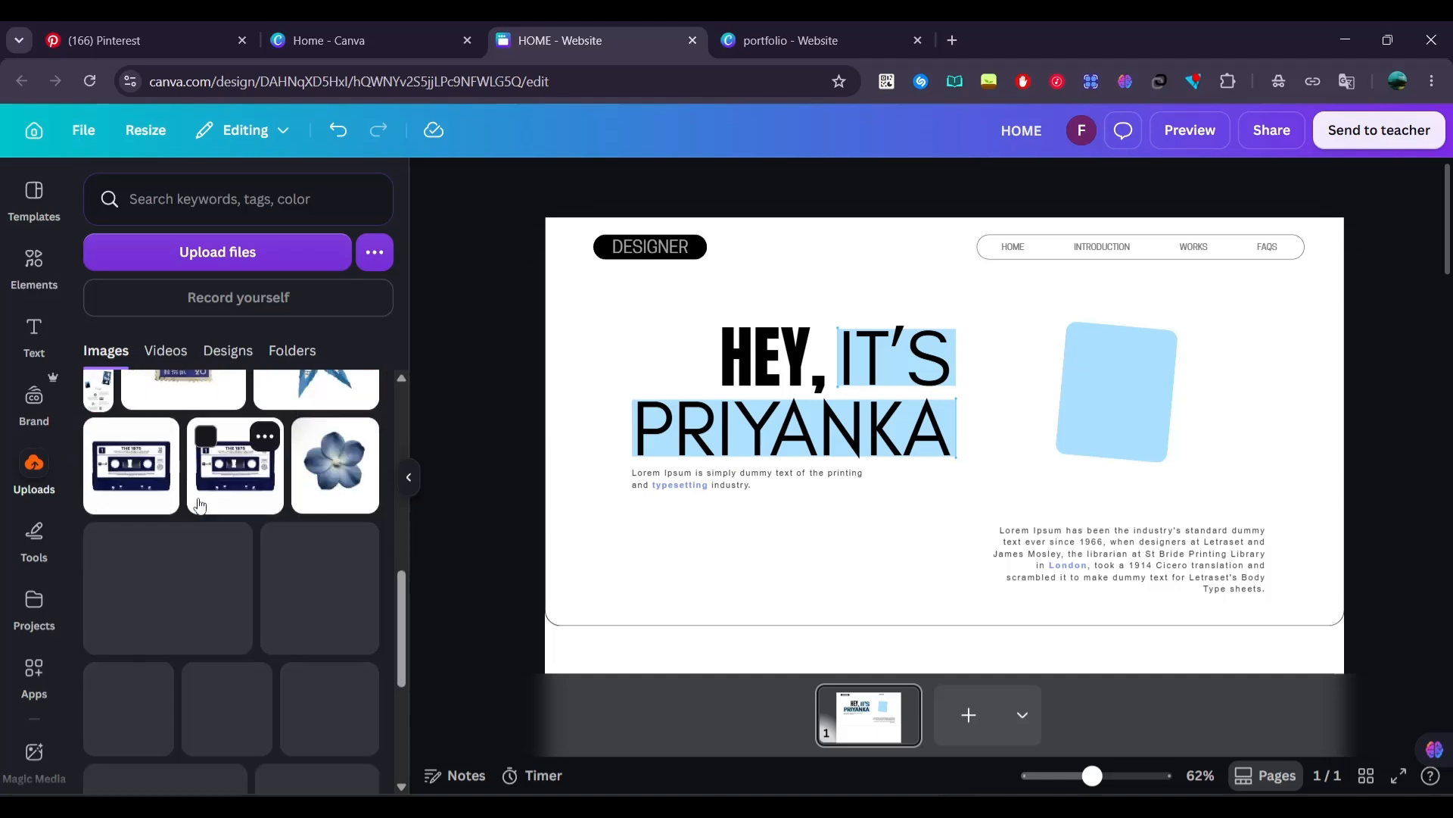
pyautogui.scroll(-10, 199, 505)
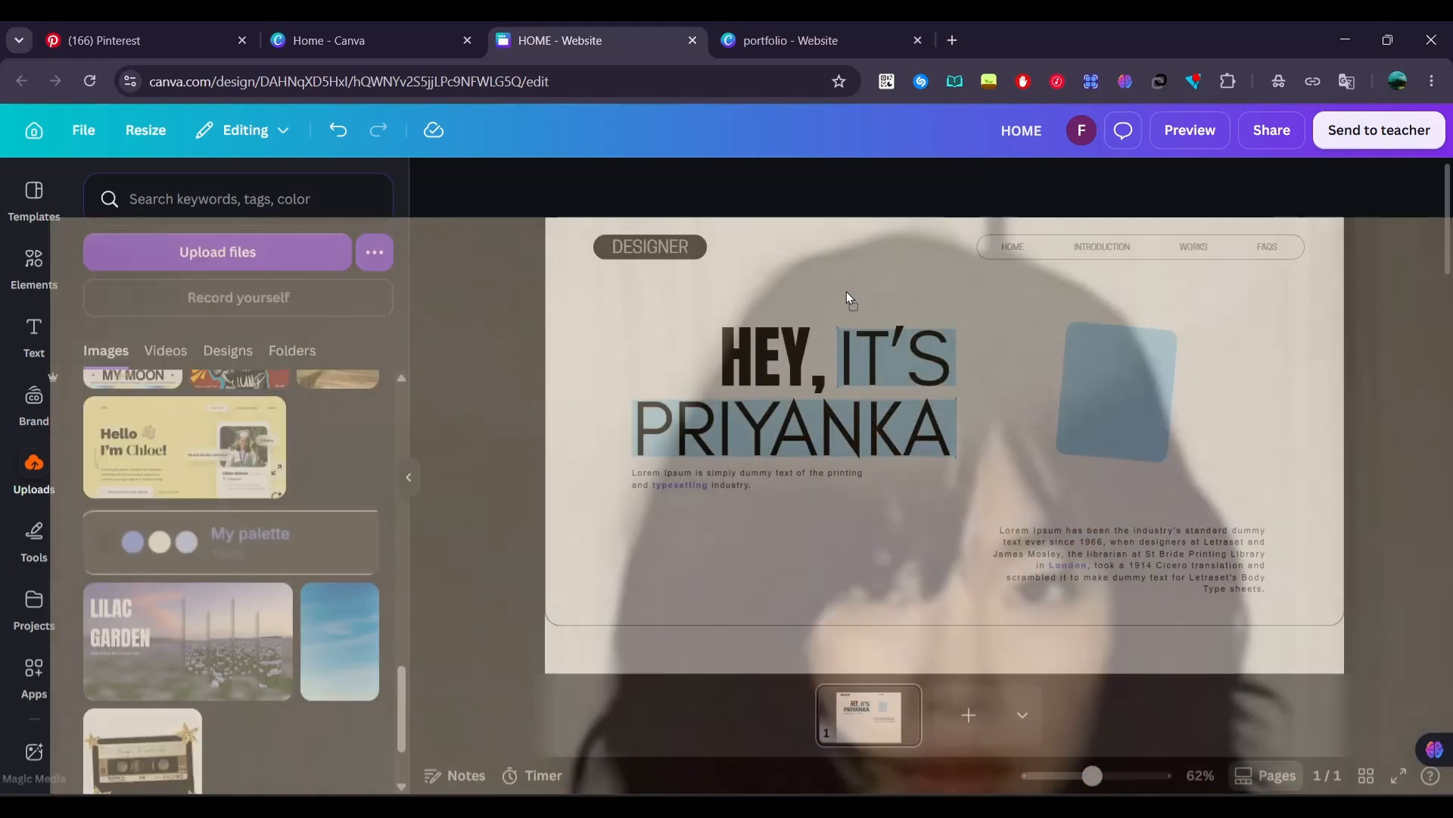
pyautogui.moveTo(846, 292); pyautogui.dragTo(876, 397)
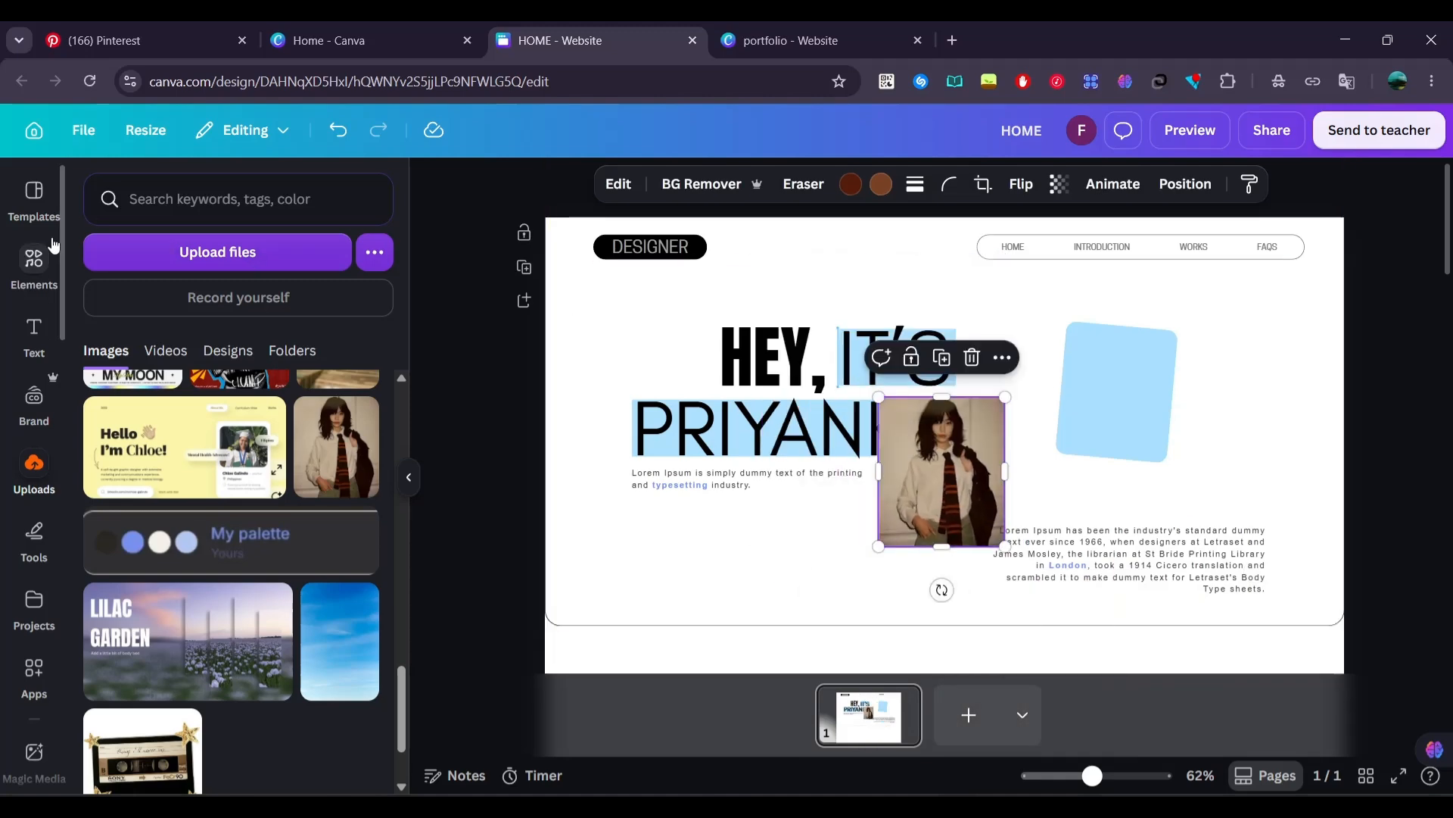
# Add a rounded square frame, size it over the tilted blue rectangle and fill it with the portrait photo
pyautogui.click(33, 261)
pyautogui.click(95, 188)
pyautogui.scroll(-5, 303, 621)
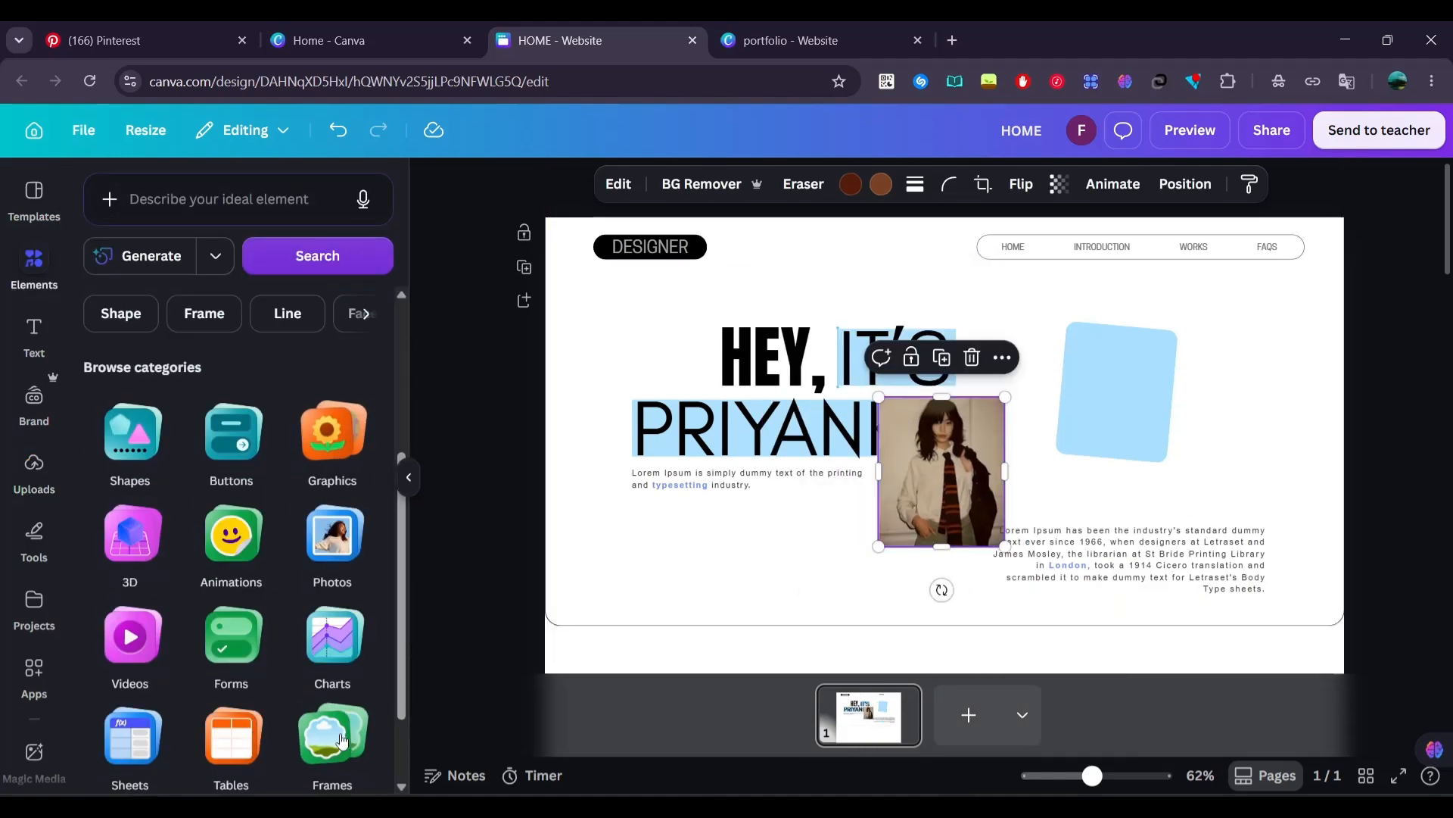
pyautogui.click(342, 740)
pyautogui.moveTo(121, 347); pyautogui.dragTo(1106, 359)
pyautogui.moveTo(1197, 451); pyautogui.dragTo(945, 415)
pyautogui.moveTo(749, 216); pyautogui.dragTo(1096, 403)
pyautogui.click(1225, 409)
pyautogui.moveTo(939, 462); pyautogui.dragTo(1114, 426)
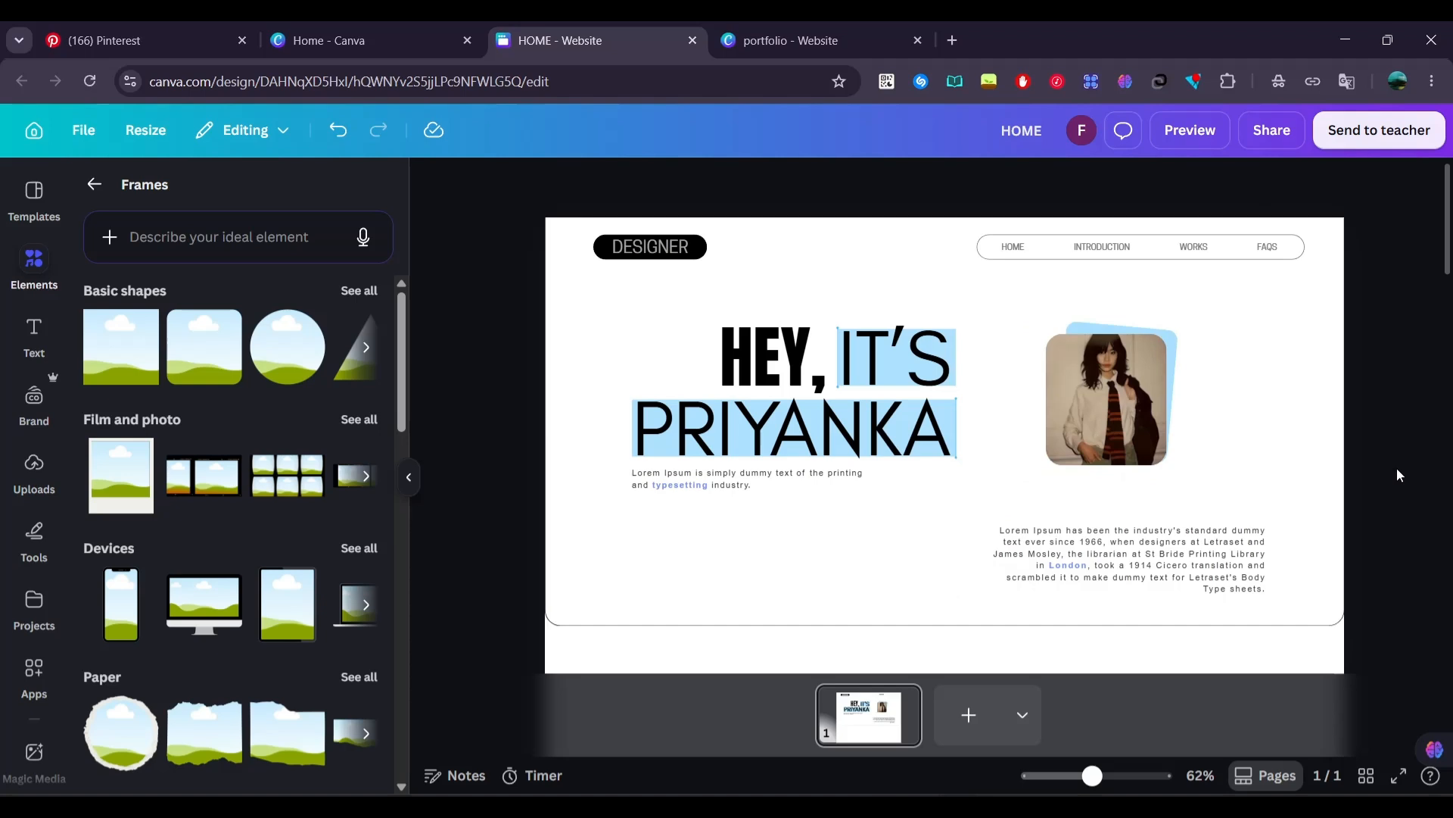
# Add a heading reading "DESIGNER" below the outlined section and shrink it to font size 24.9
pyautogui.scroll(-12, 1399, 475)
pyautogui.scroll(11, 979, 417)
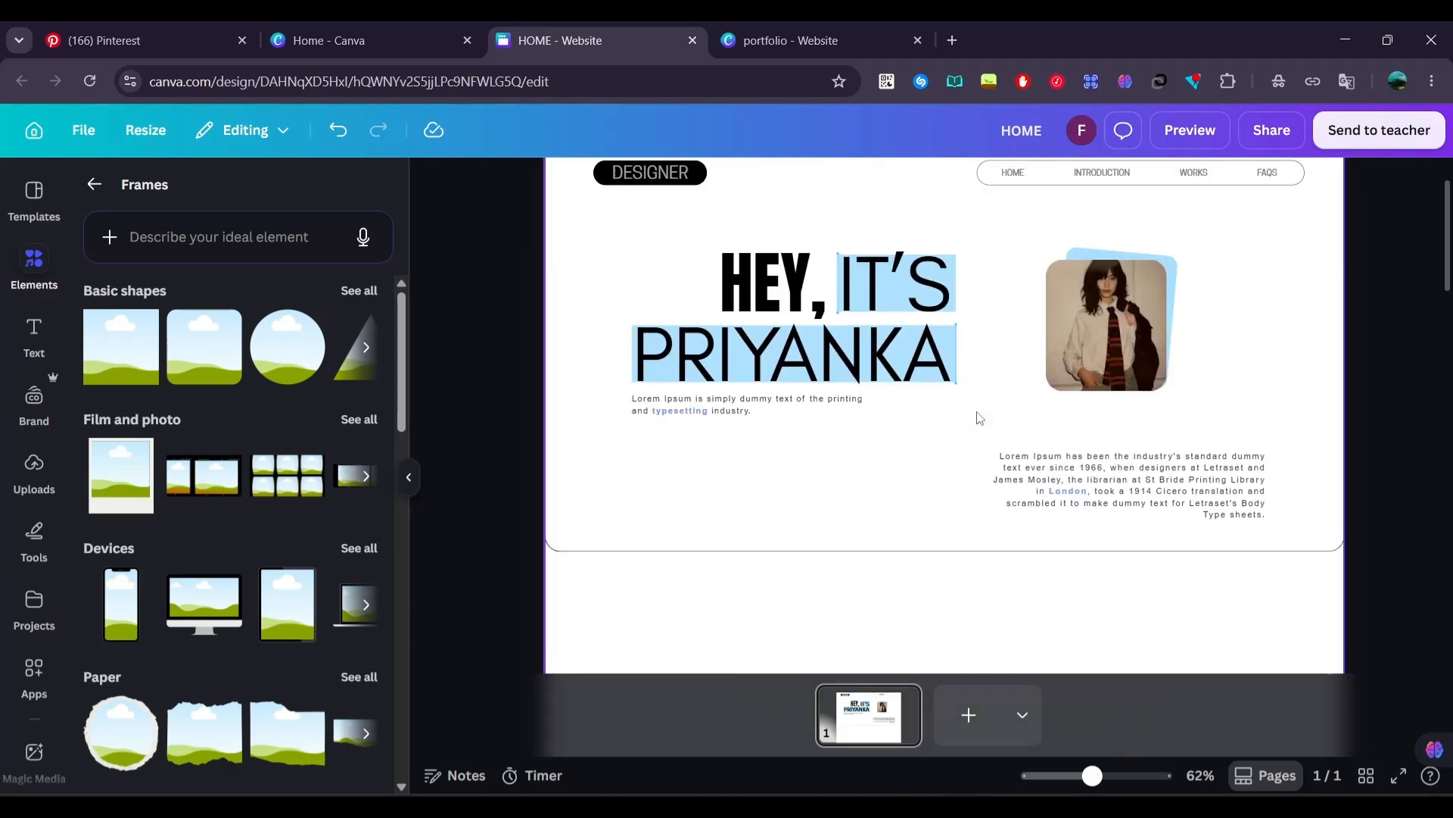
pyautogui.scroll(1, 978, 414)
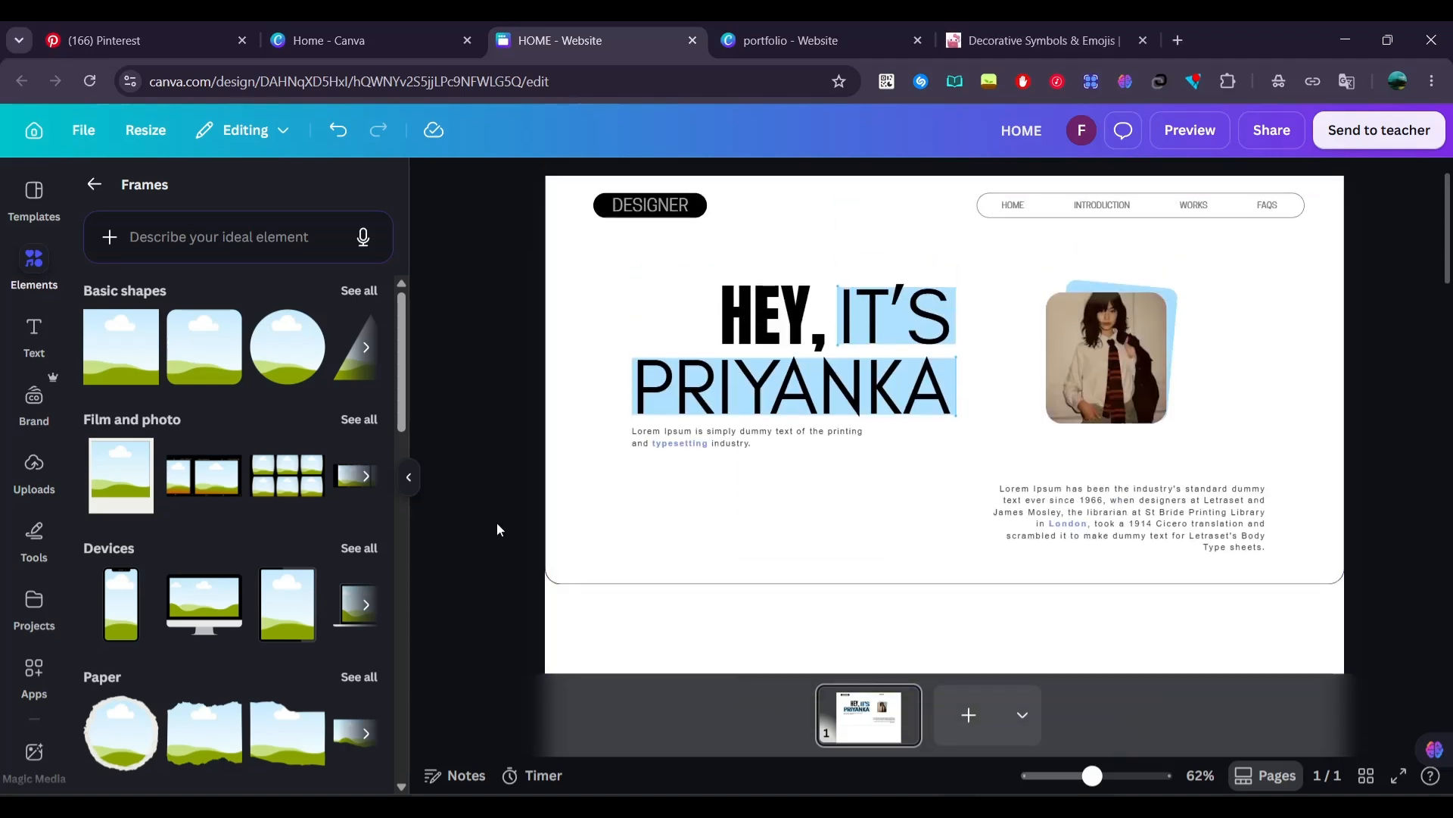
pyautogui.scroll(-4, 497, 529)
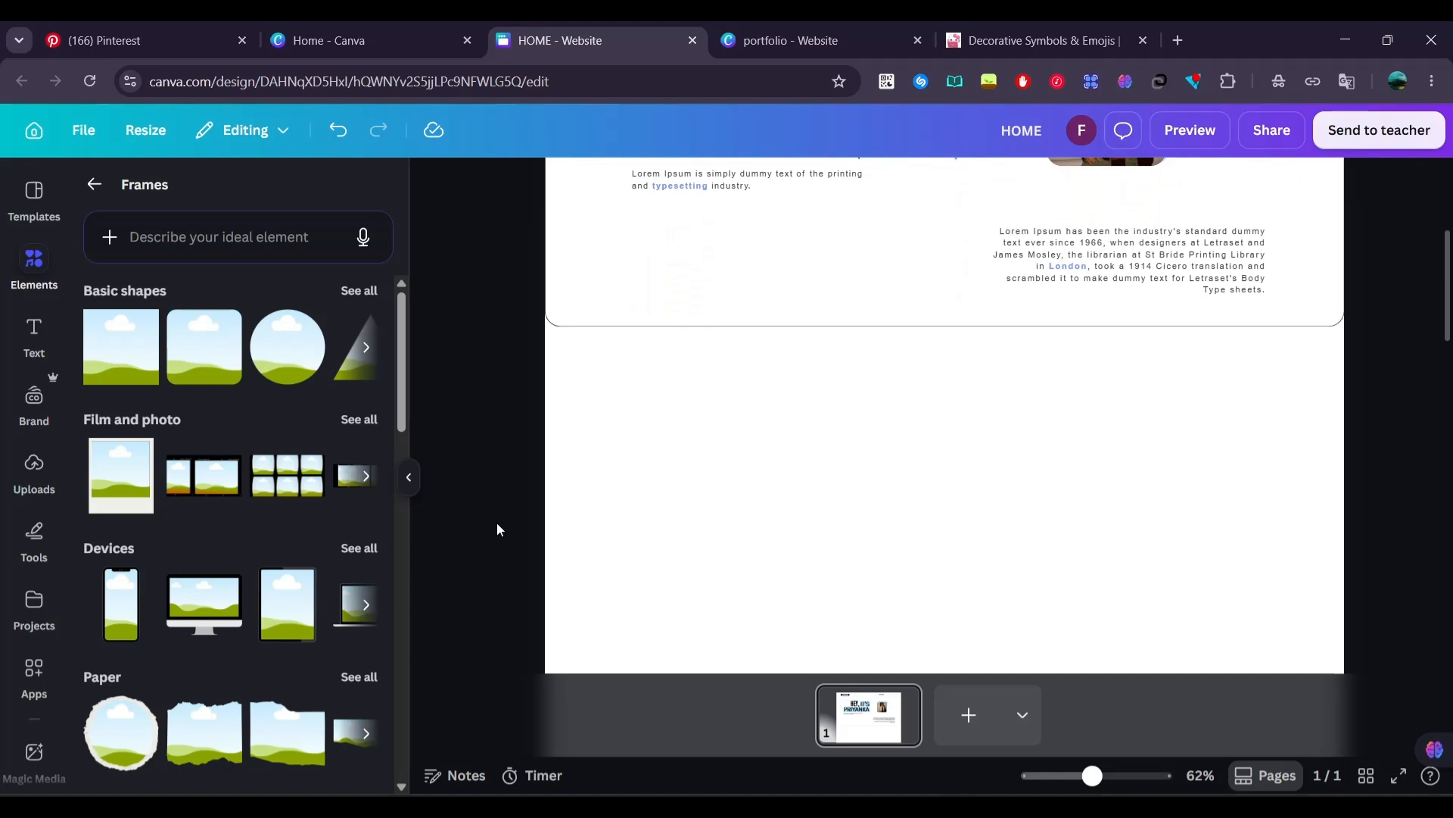
pyautogui.click(31, 336)
pyautogui.click(172, 387)
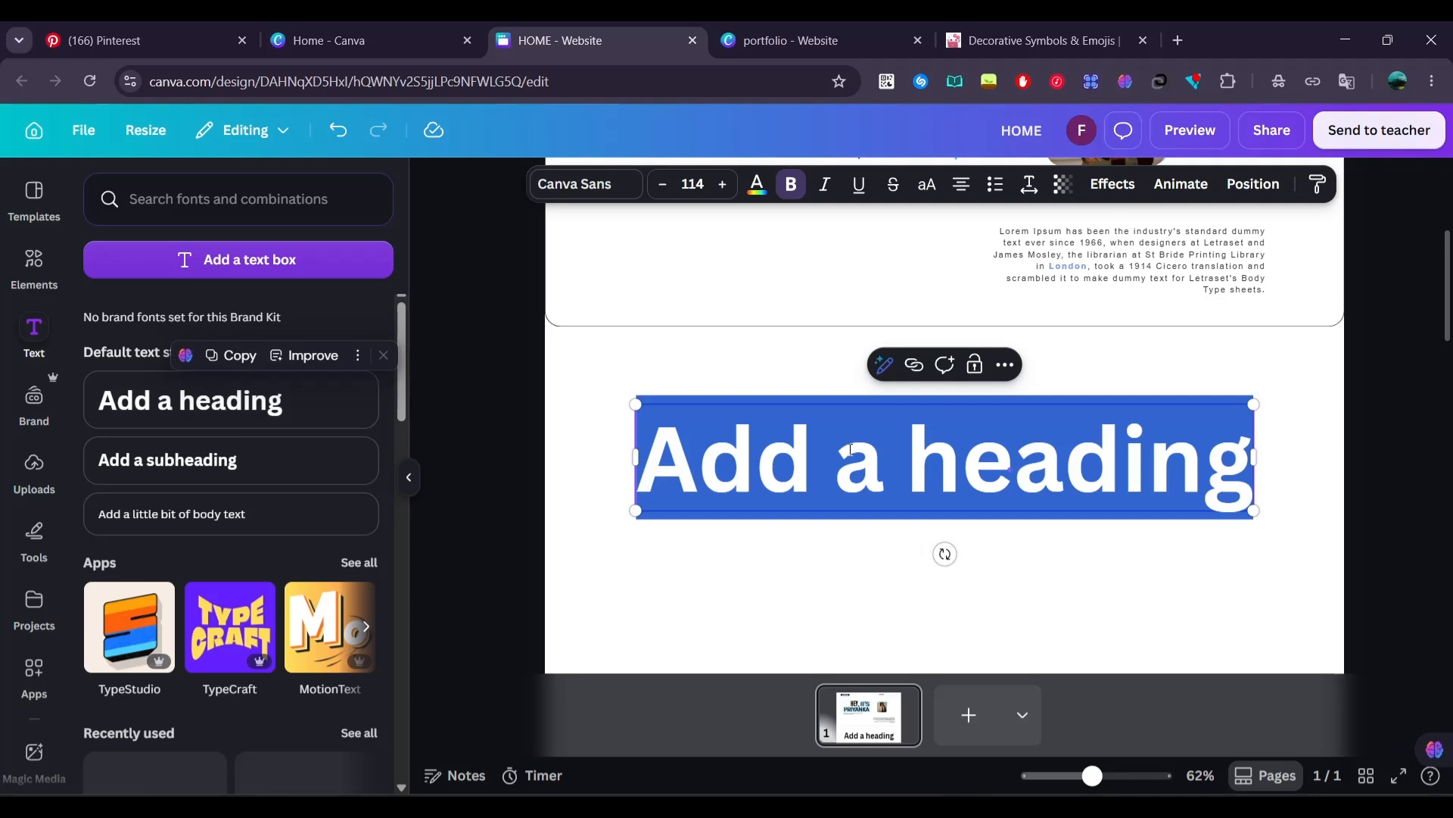
pyautogui.write('DESIGNER')
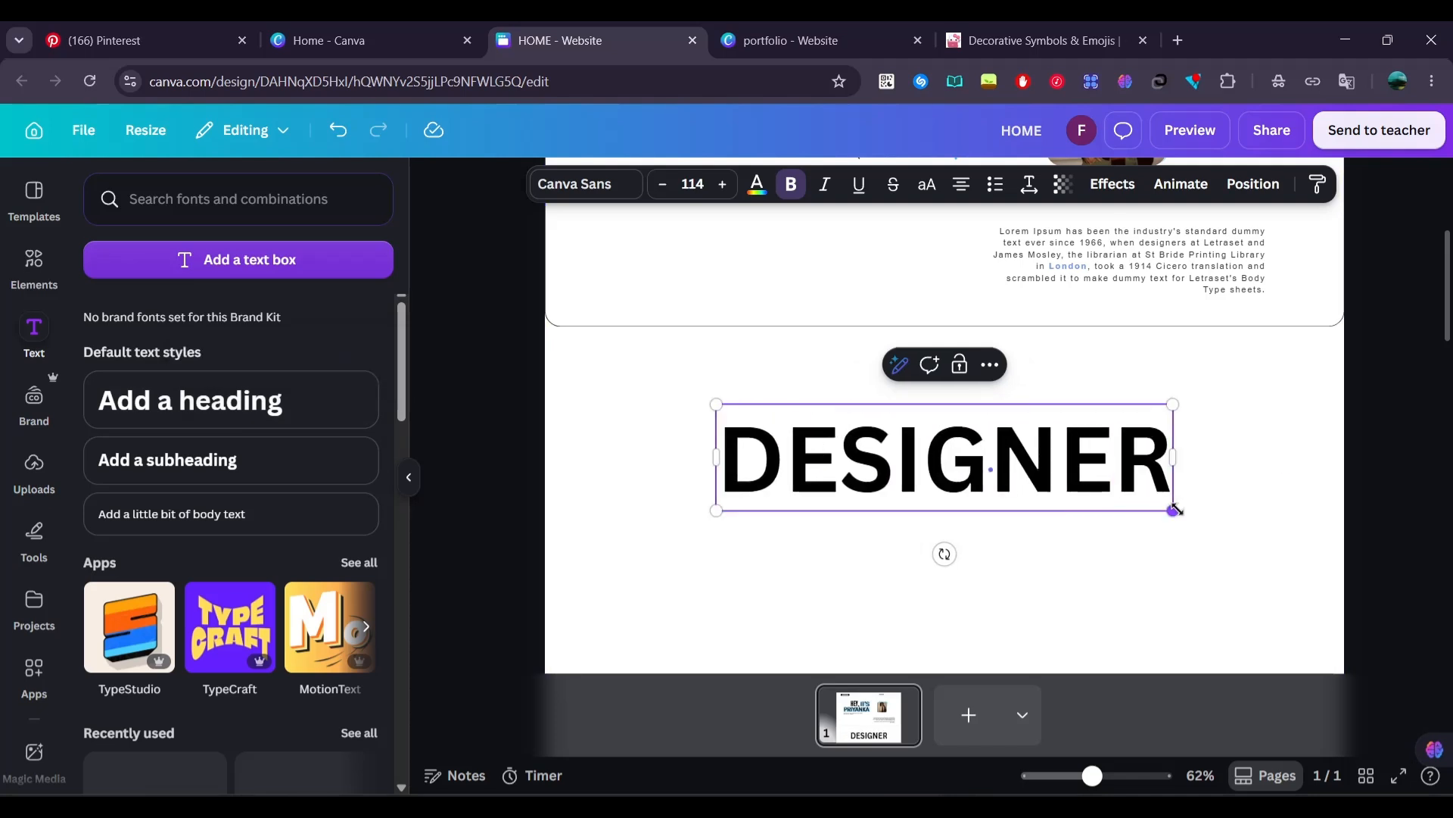
pyautogui.moveTo(1176, 510); pyautogui.dragTo(817, 427)
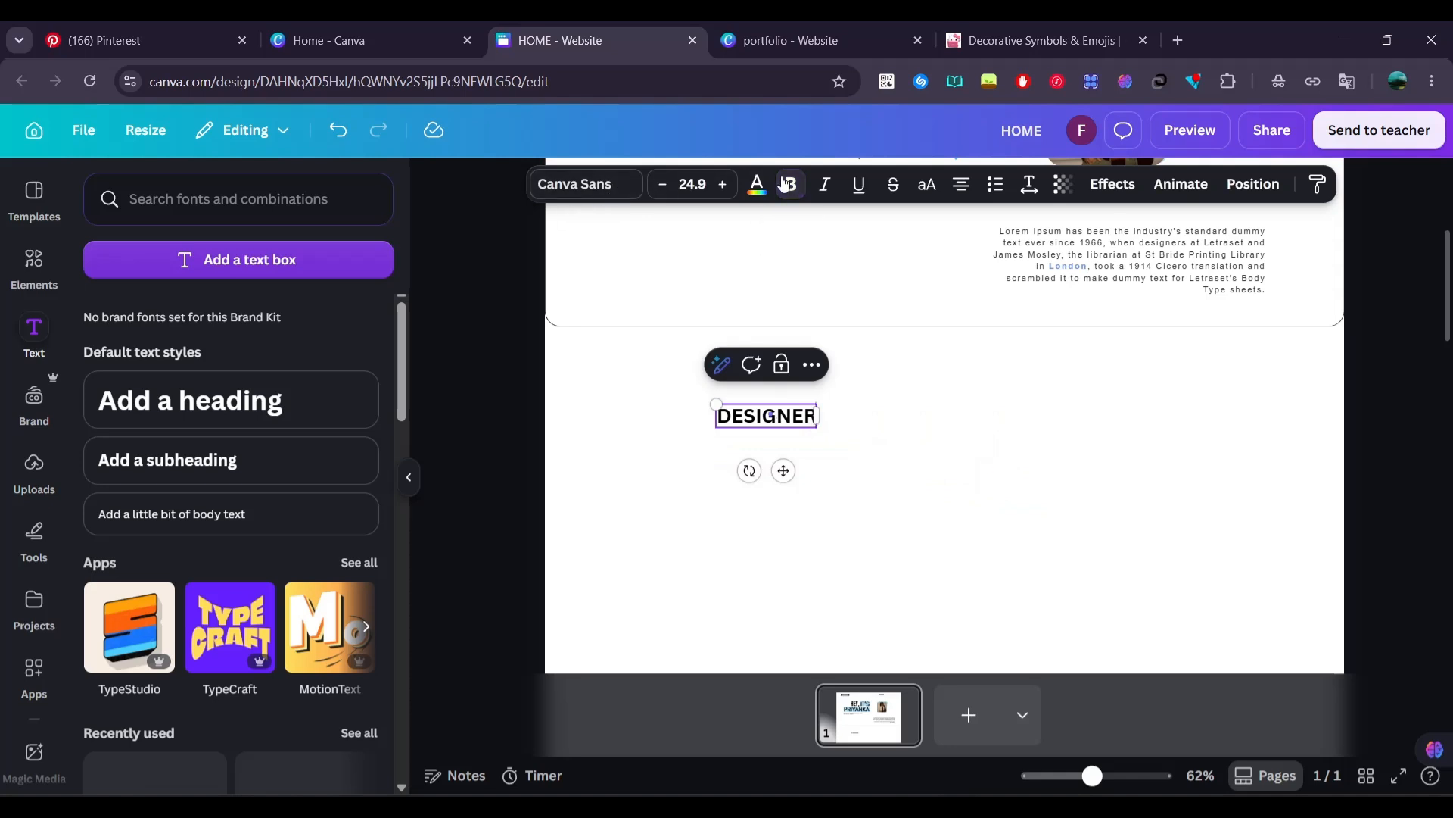
# Try Cooper Hewitt, Glacial Indifference and Times New Roman MT on the new DESIGNER text and settle on Canva Student Font
pyautogui.click(596, 185)
pyautogui.click(239, 530)
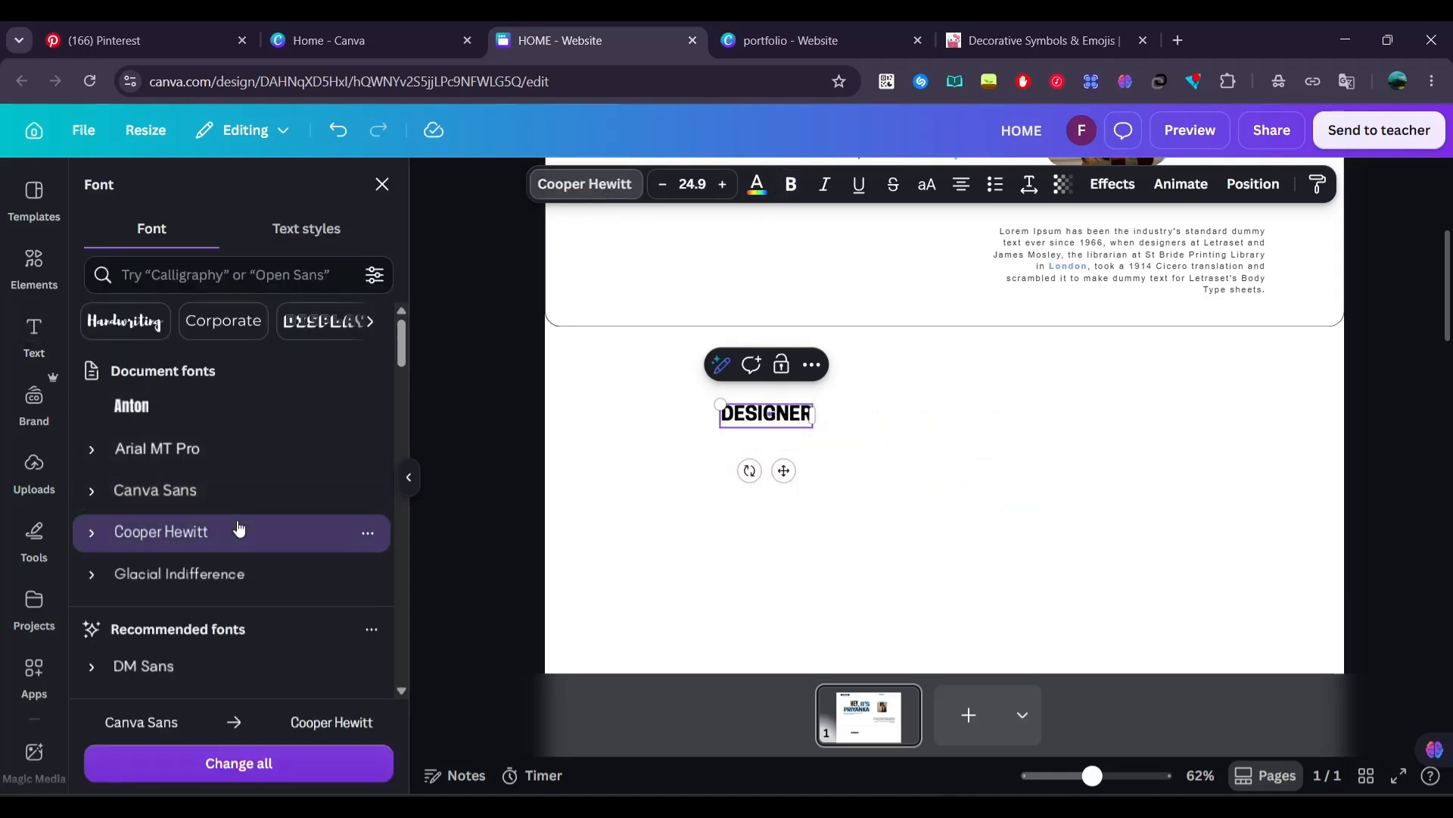
pyautogui.scroll(-1, 238, 521)
pyautogui.click(241, 506)
pyautogui.scroll(-10, 259, 515)
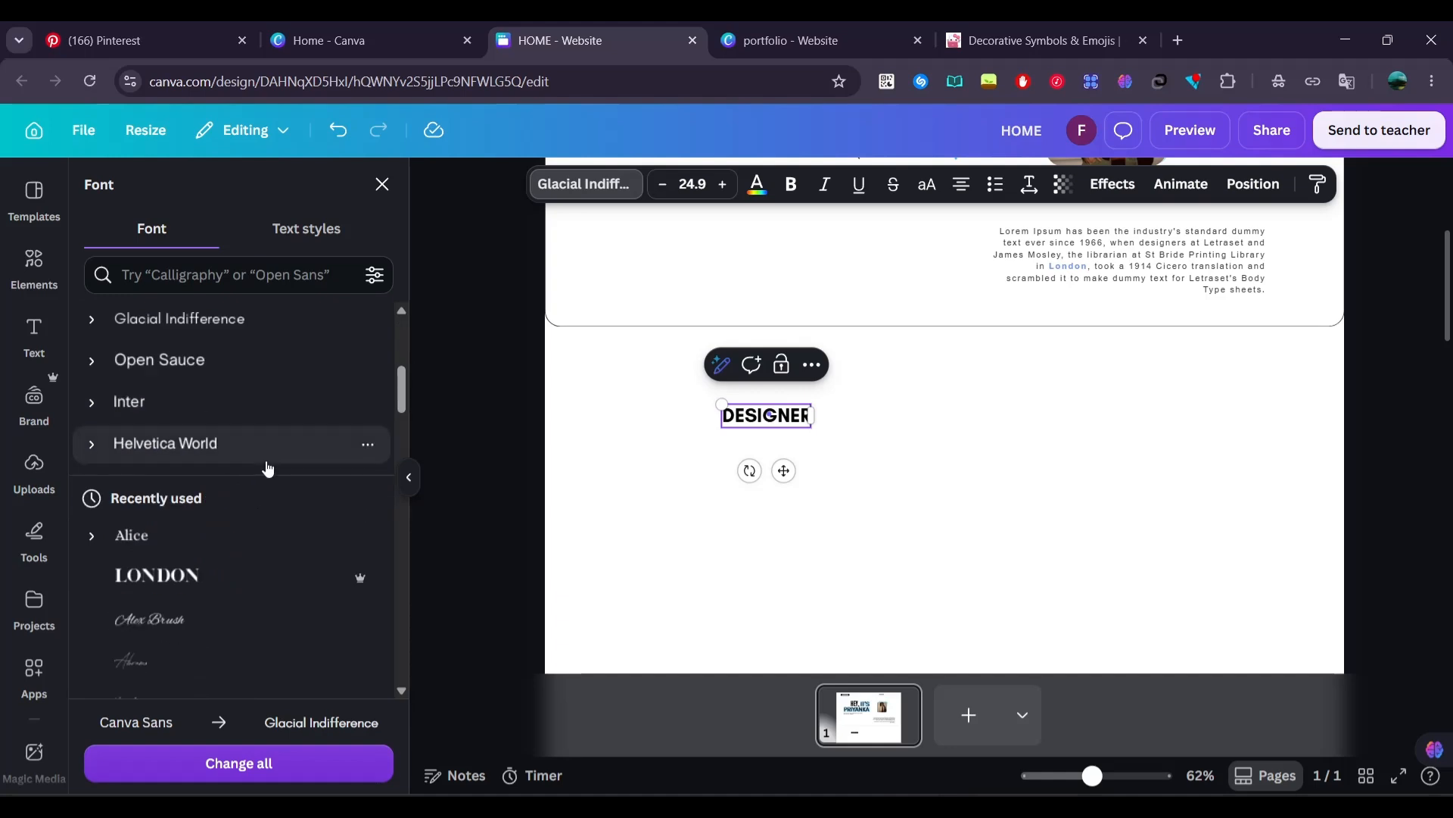
pyautogui.scroll(-6, 262, 489)
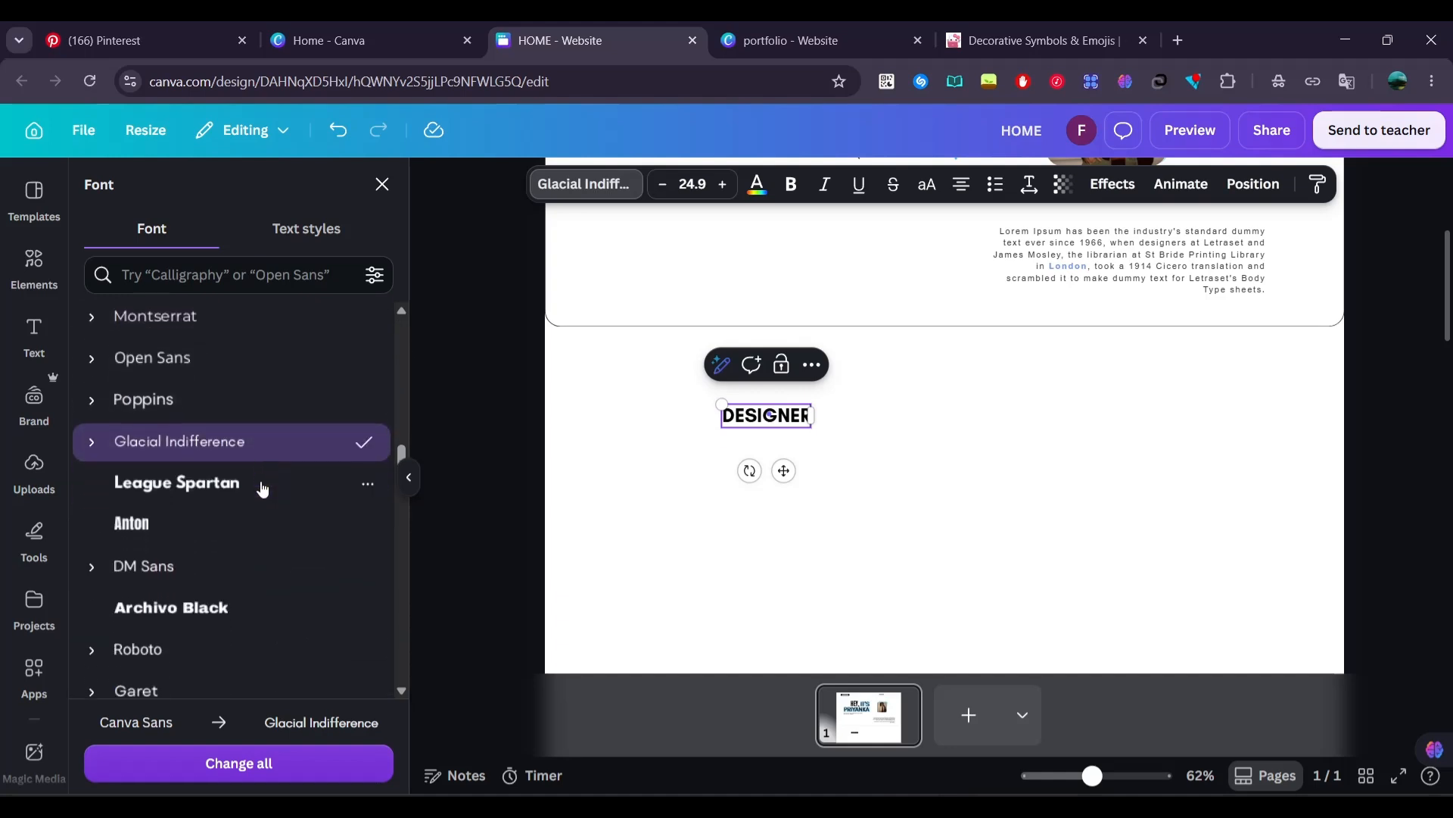
pyautogui.click(252, 547)
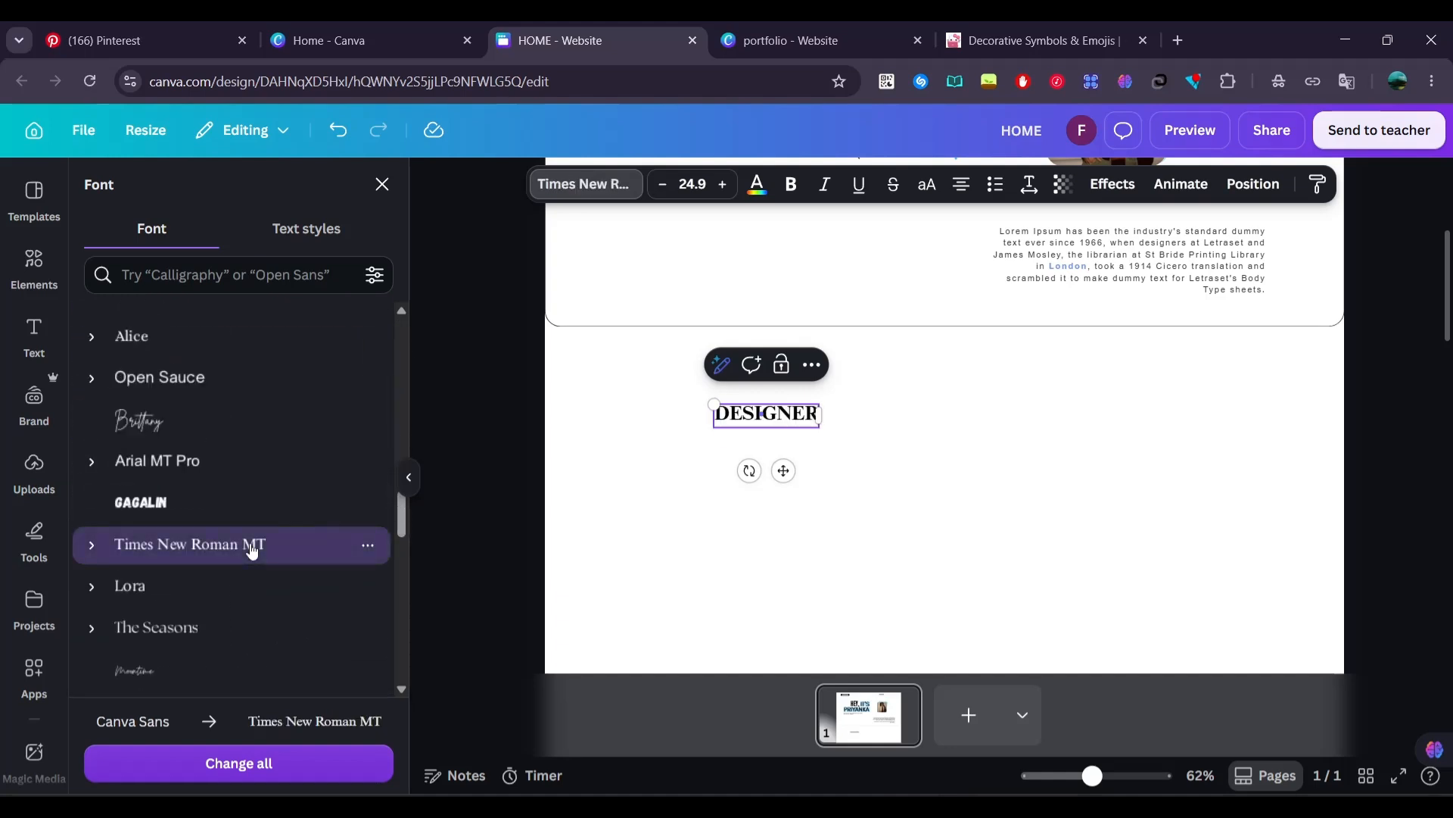
pyautogui.scroll(-2, 243, 545)
pyautogui.scroll(-2, 231, 547)
pyautogui.scroll(-5, 233, 545)
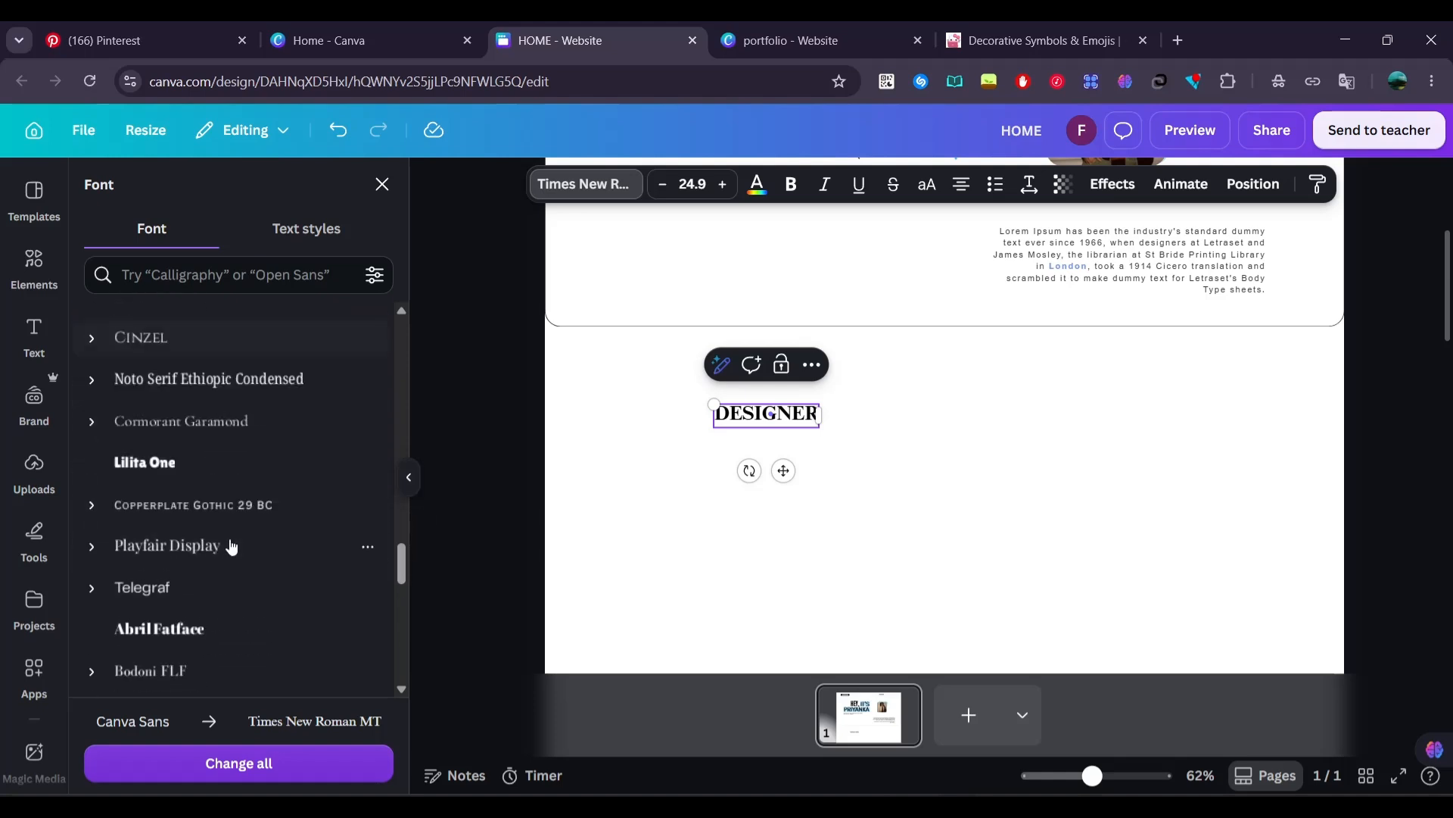
pyautogui.scroll(-3, 240, 509)
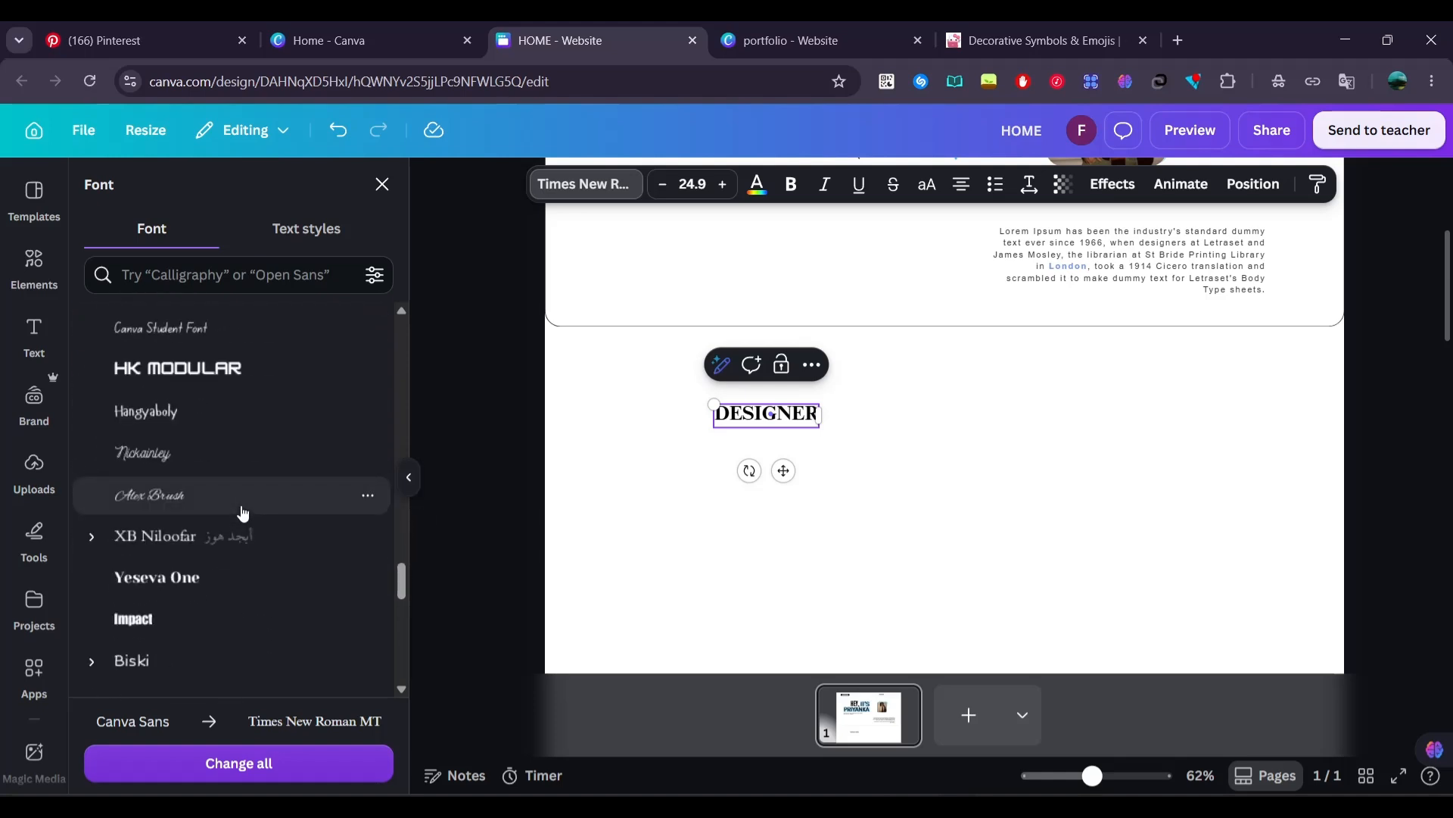
pyautogui.scroll(2, 240, 467)
pyautogui.click(240, 467)
pyautogui.click(464, 442)
# Move the handwritten DESIGNER text just under the outline's lower-left corner and color it periwinkle blue
pyautogui.click(767, 412)
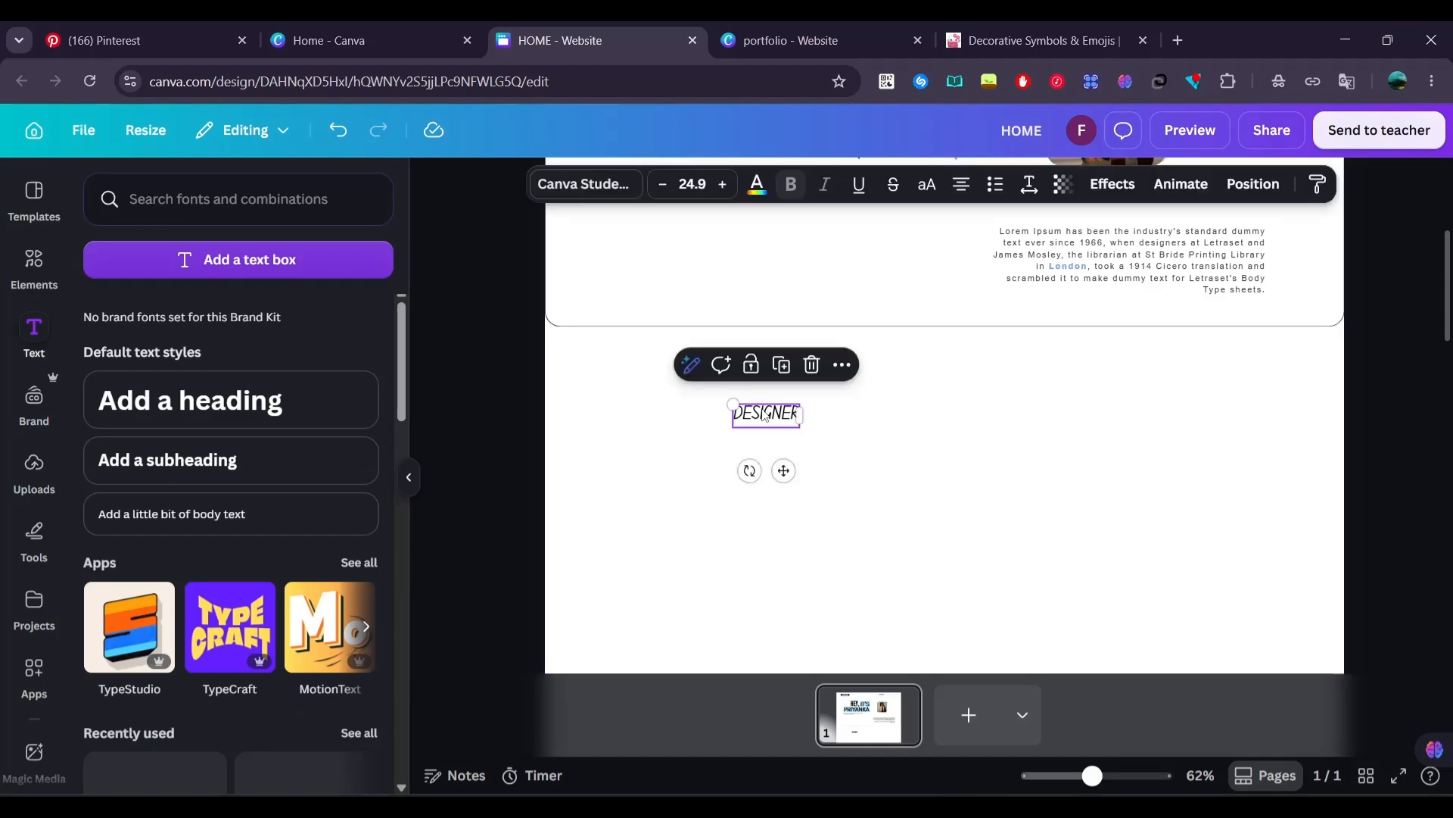
pyautogui.moveTo(767, 413); pyautogui.dragTo(603, 351)
pyautogui.click(759, 183)
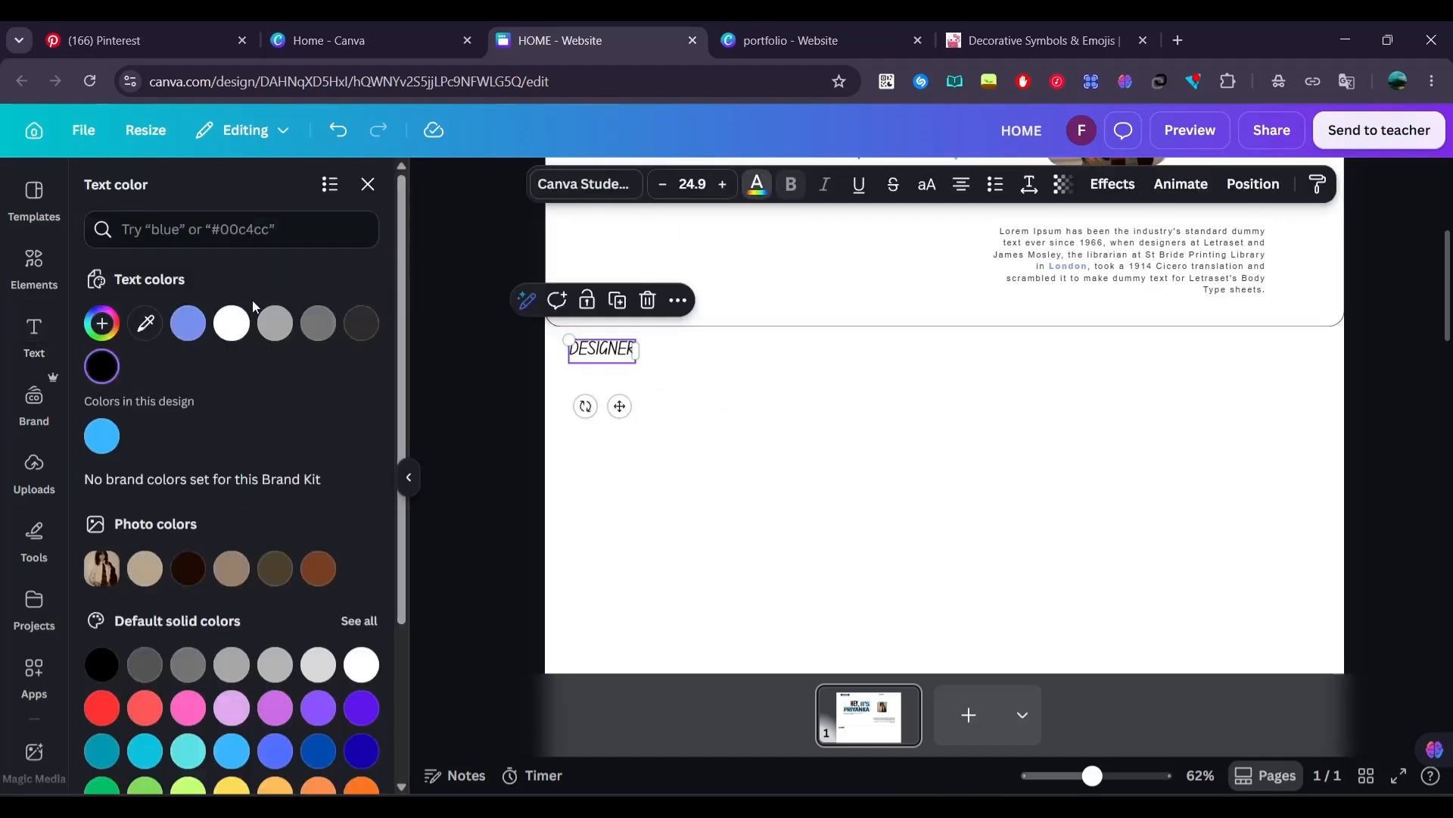
pyautogui.click(188, 323)
pyautogui.click(478, 393)
# Copy the sparkle-and-heart symbol from the decorative symbols site, paste it after the handwritten DESIGNER in Canva and widen the text box
pyautogui.click(1056, 45)
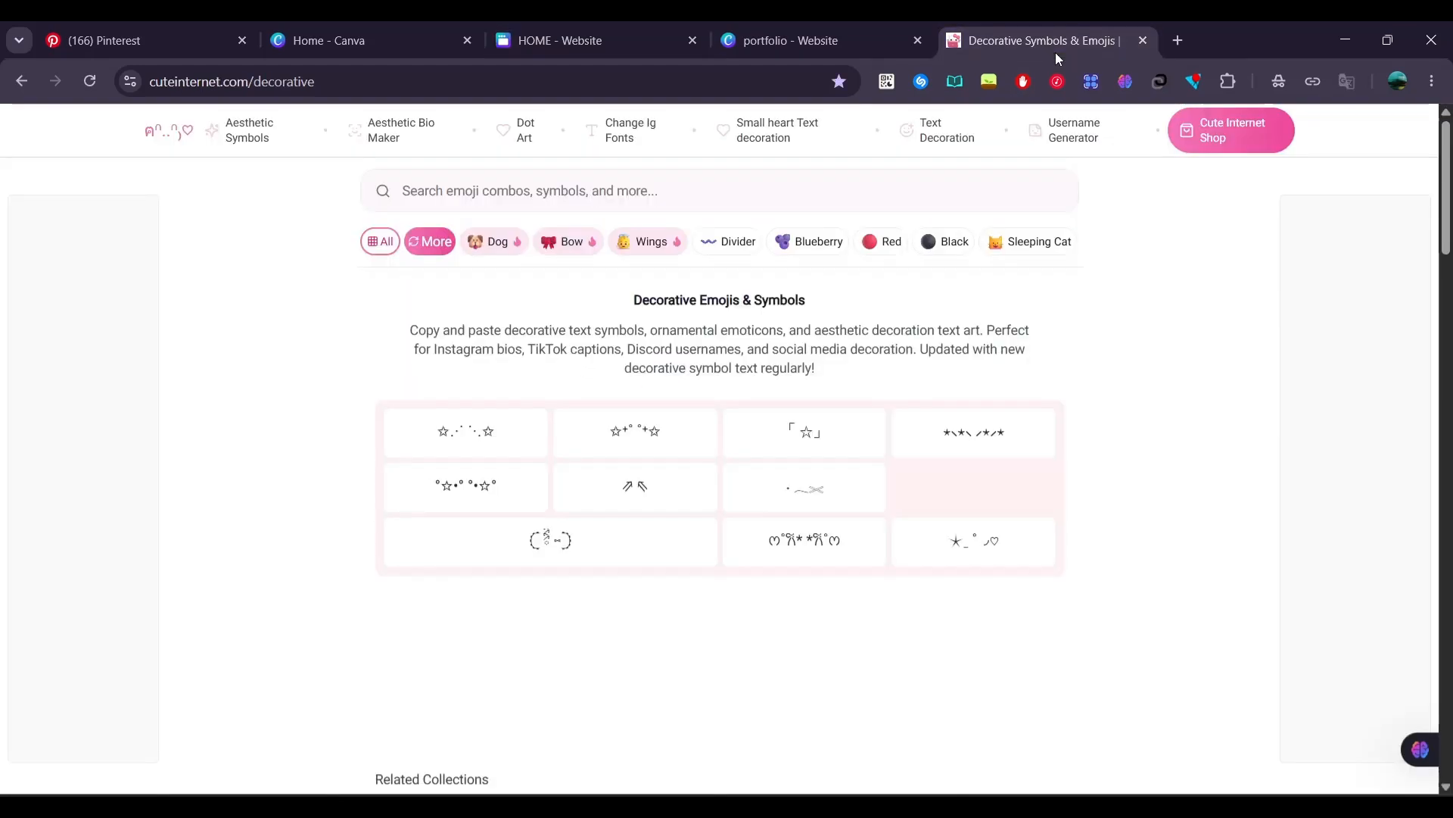
pyautogui.scroll(-4, 1120, 412)
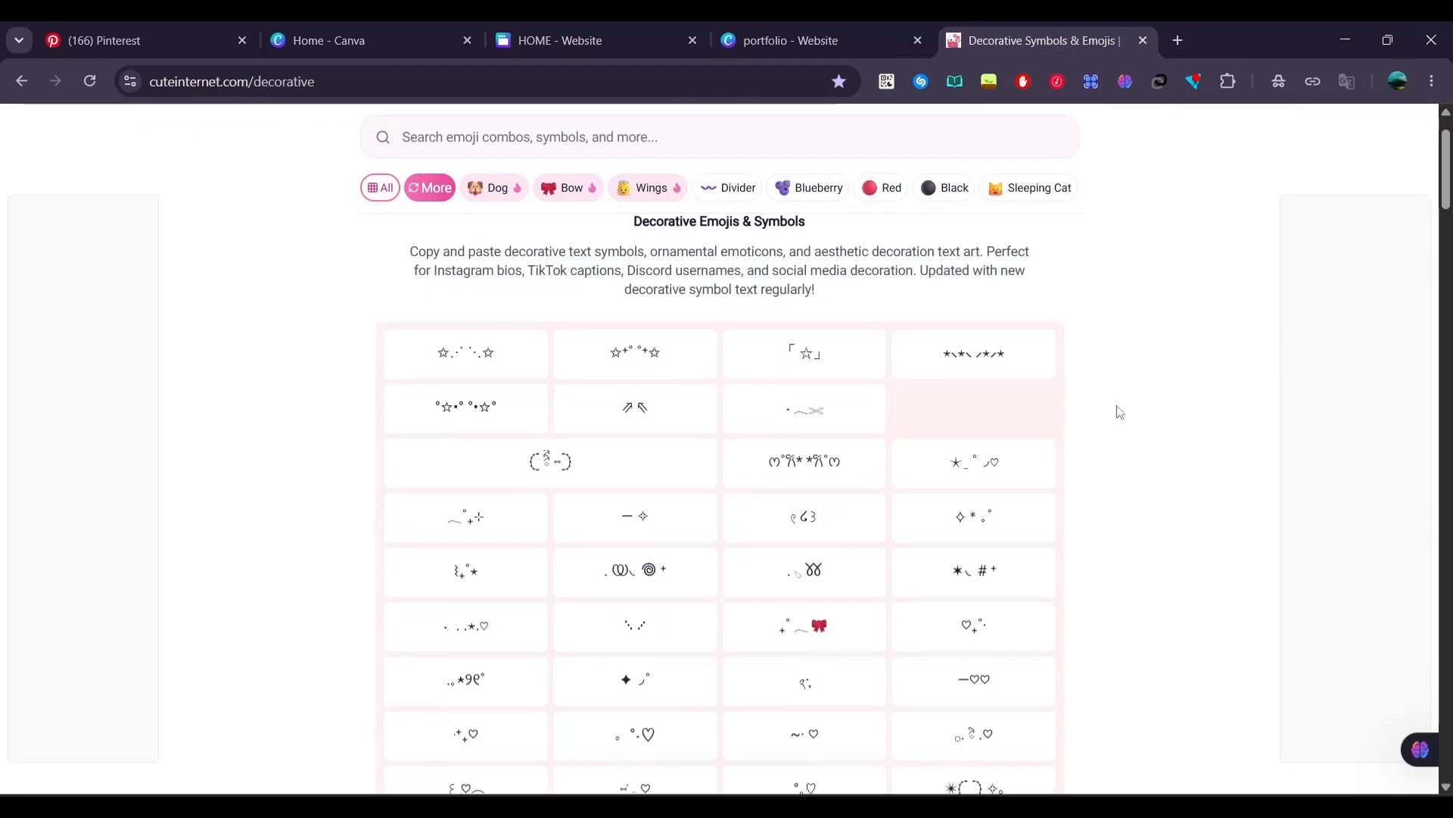
pyautogui.click(458, 600)
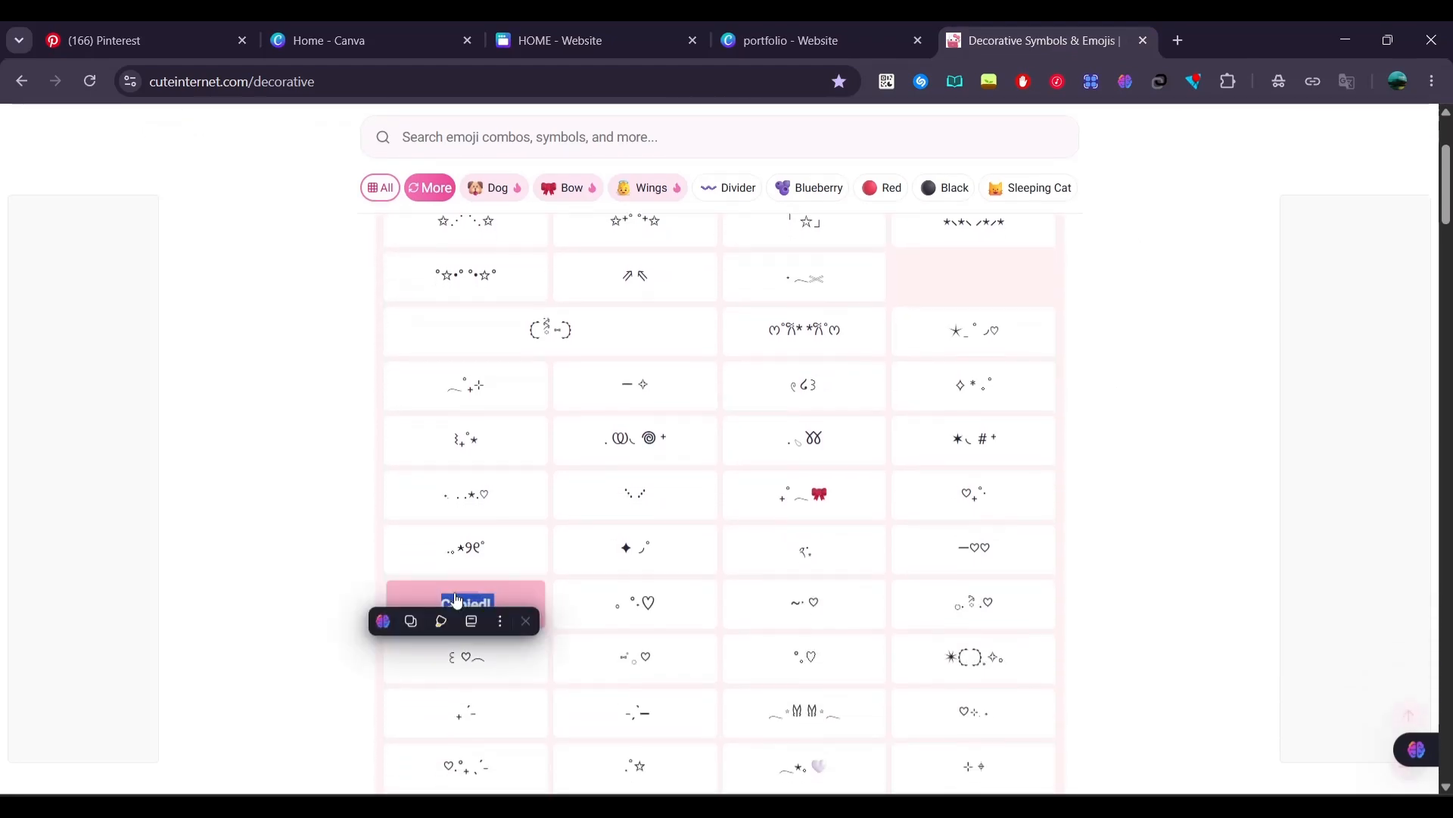
pyautogui.click(811, 46)
pyautogui.click(514, 34)
pyautogui.click(620, 342)
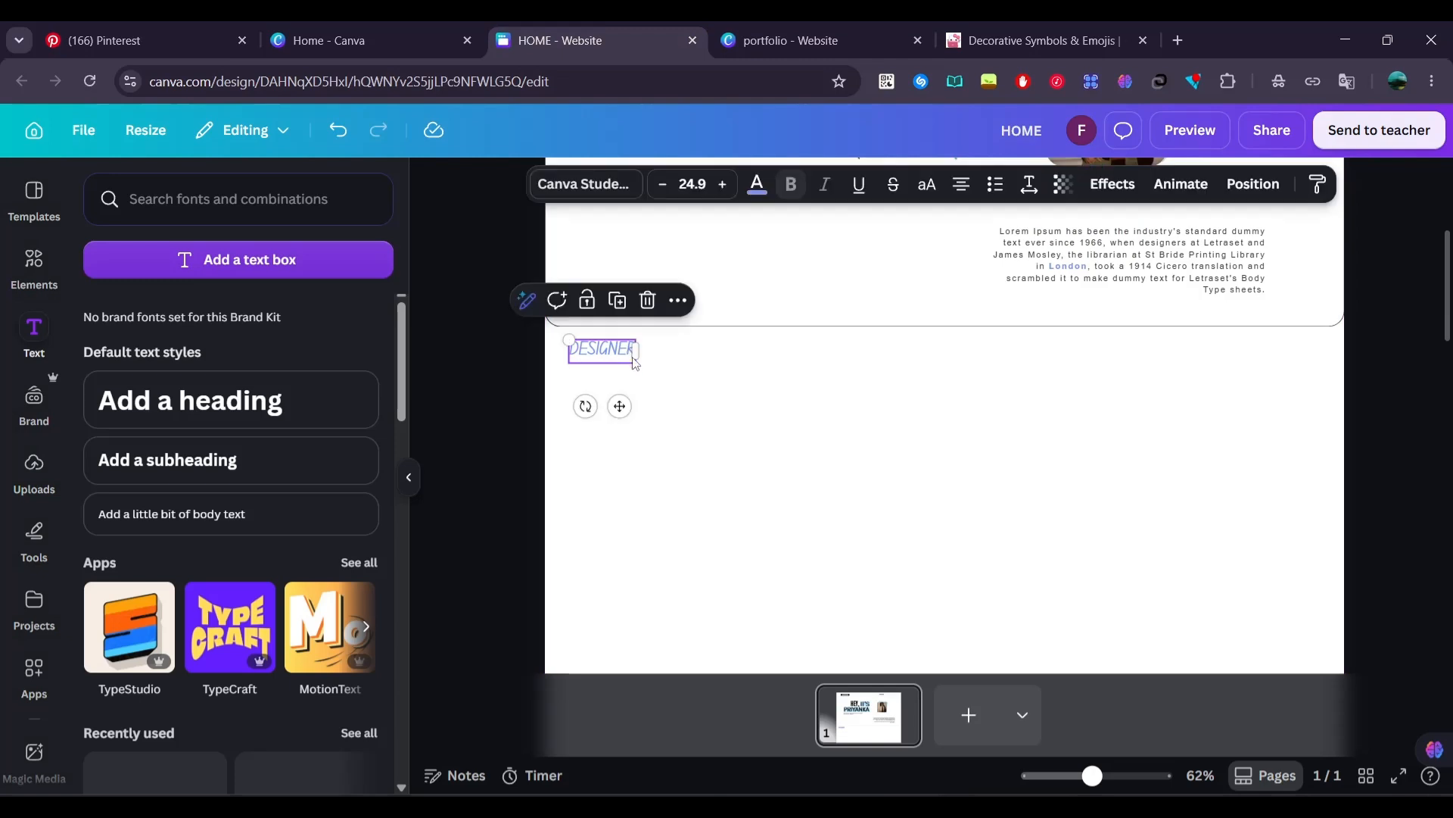
pyautogui.moveTo(656, 350); pyautogui.dragTo(783, 359)
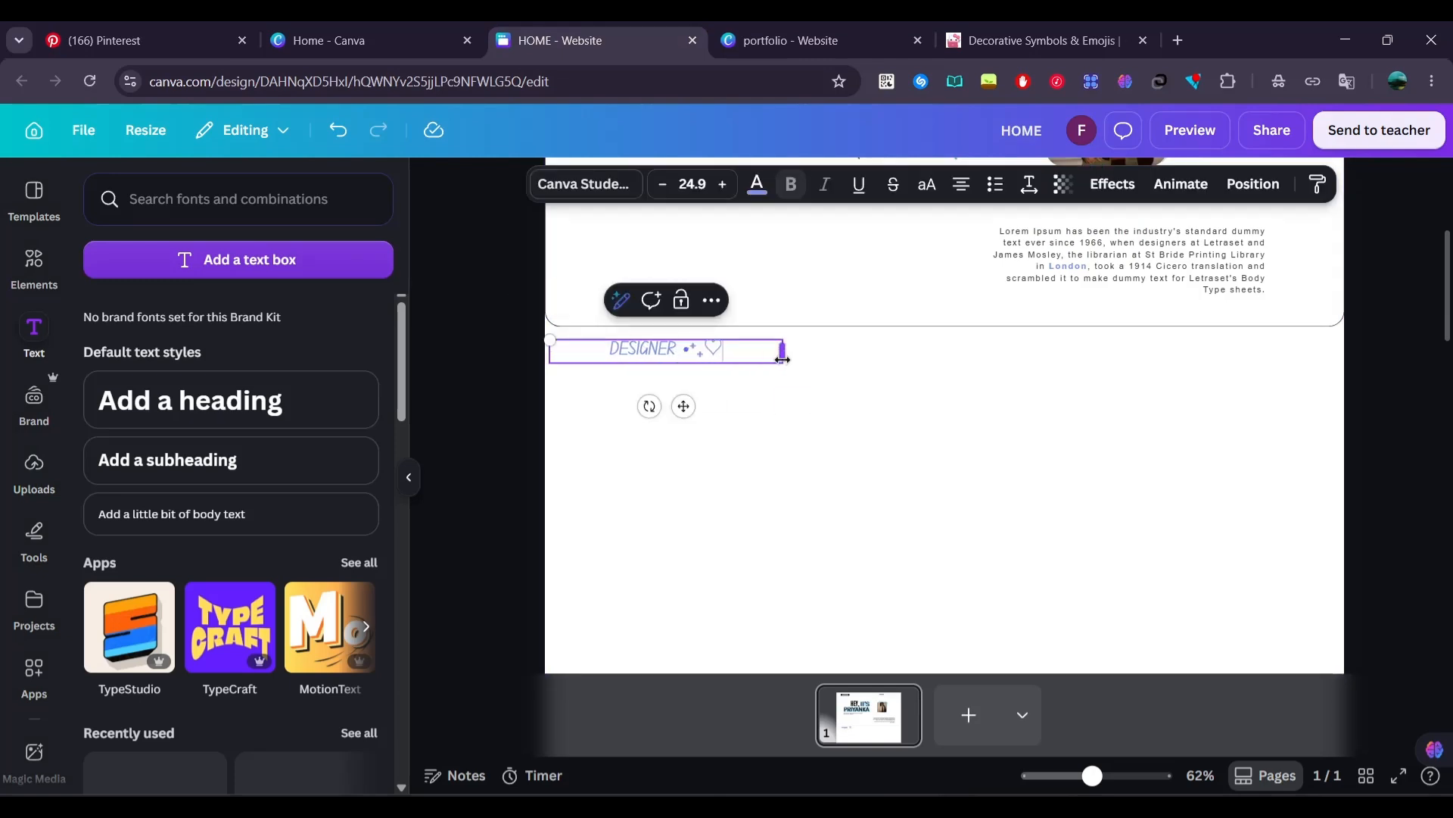
# Repeat the DESIGNER sparkle-and-heart pattern in one line across the full page width and place it just under the outlined section
pyautogui.tripleClick(741, 357)
pyautogui.click(741, 357)
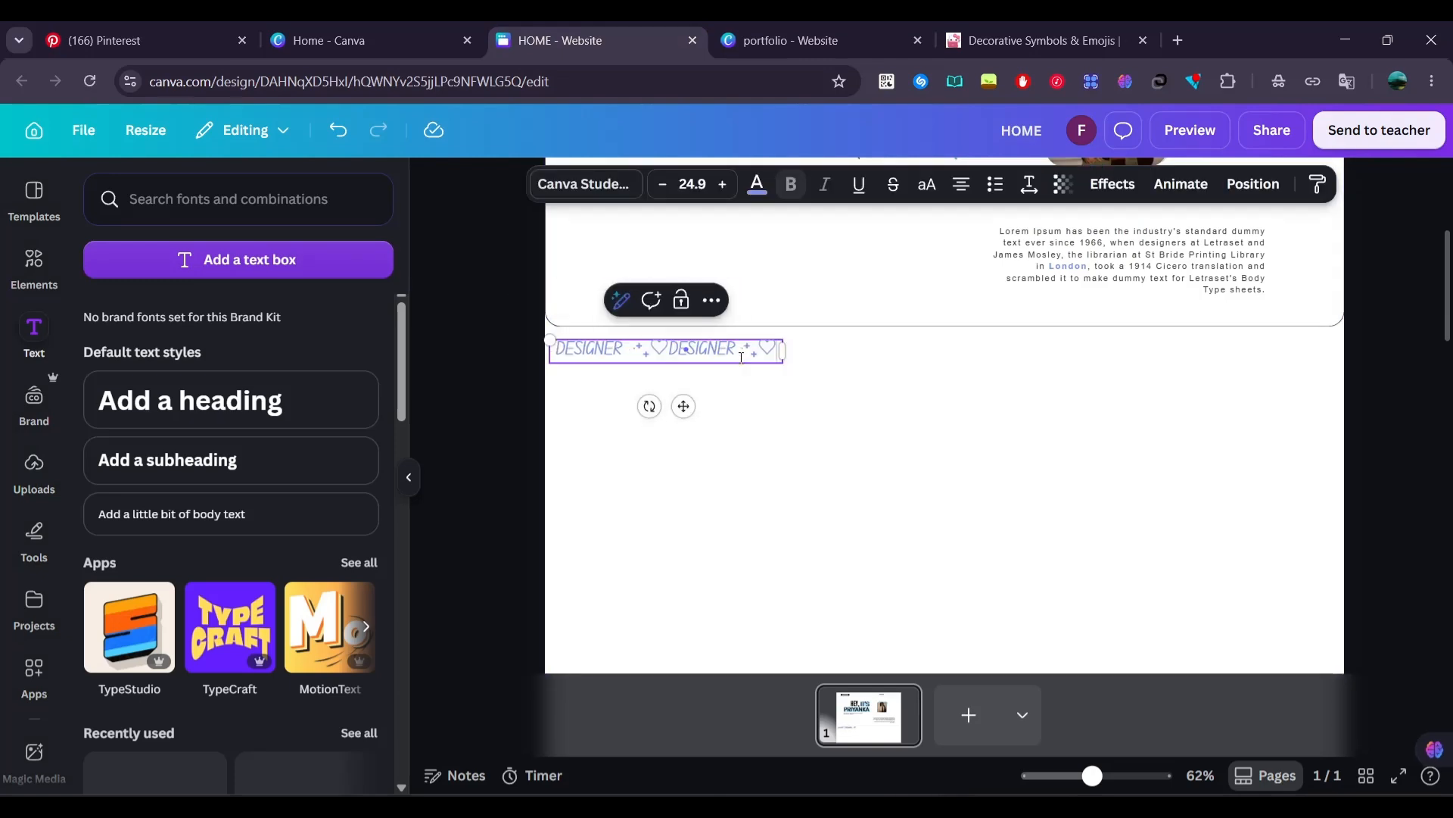
pyautogui.tripleClick(674, 349)
pyautogui.click(673, 349)
pyautogui.hotkey('ctrl', 'v')
pyautogui.hotkey('ctrl', 'v')
pyautogui.hotkey('ctrl', 'v')
pyautogui.moveTo(784, 403); pyautogui.dragTo(1442, 355)
pyautogui.click(1305, 429)
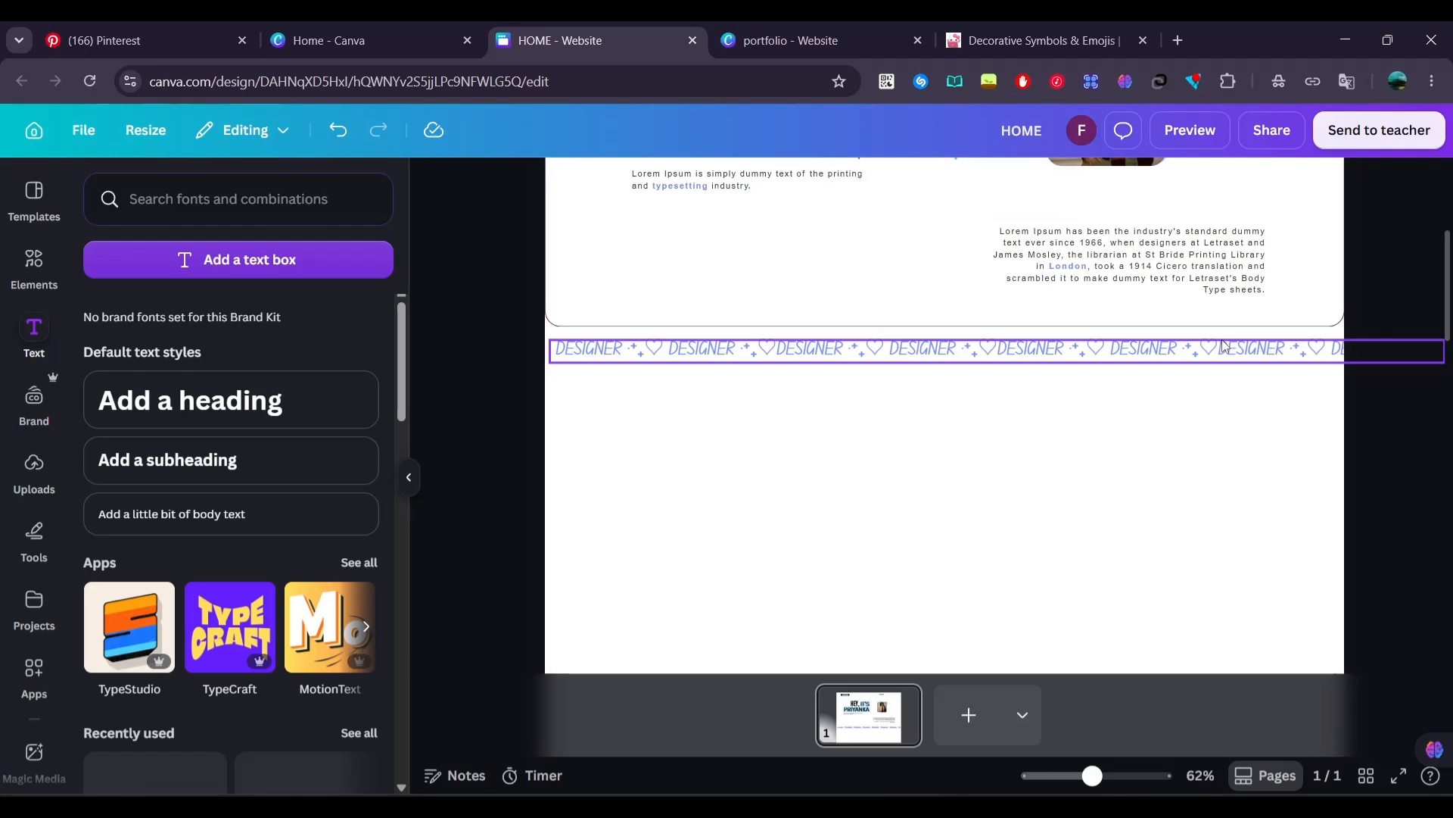
pyautogui.moveTo(1226, 349); pyautogui.dragTo(1201, 337)
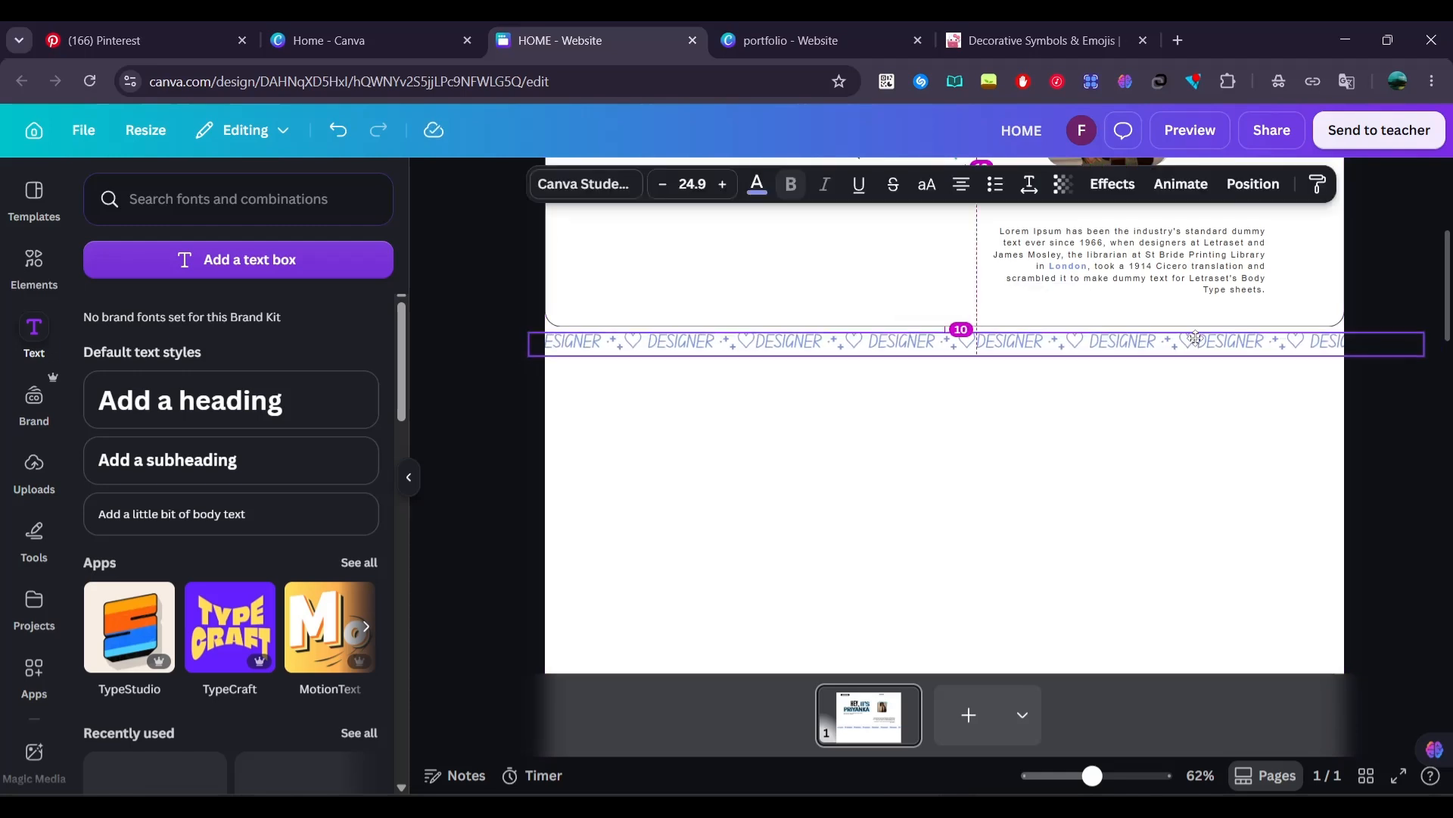
pyautogui.click(1070, 435)
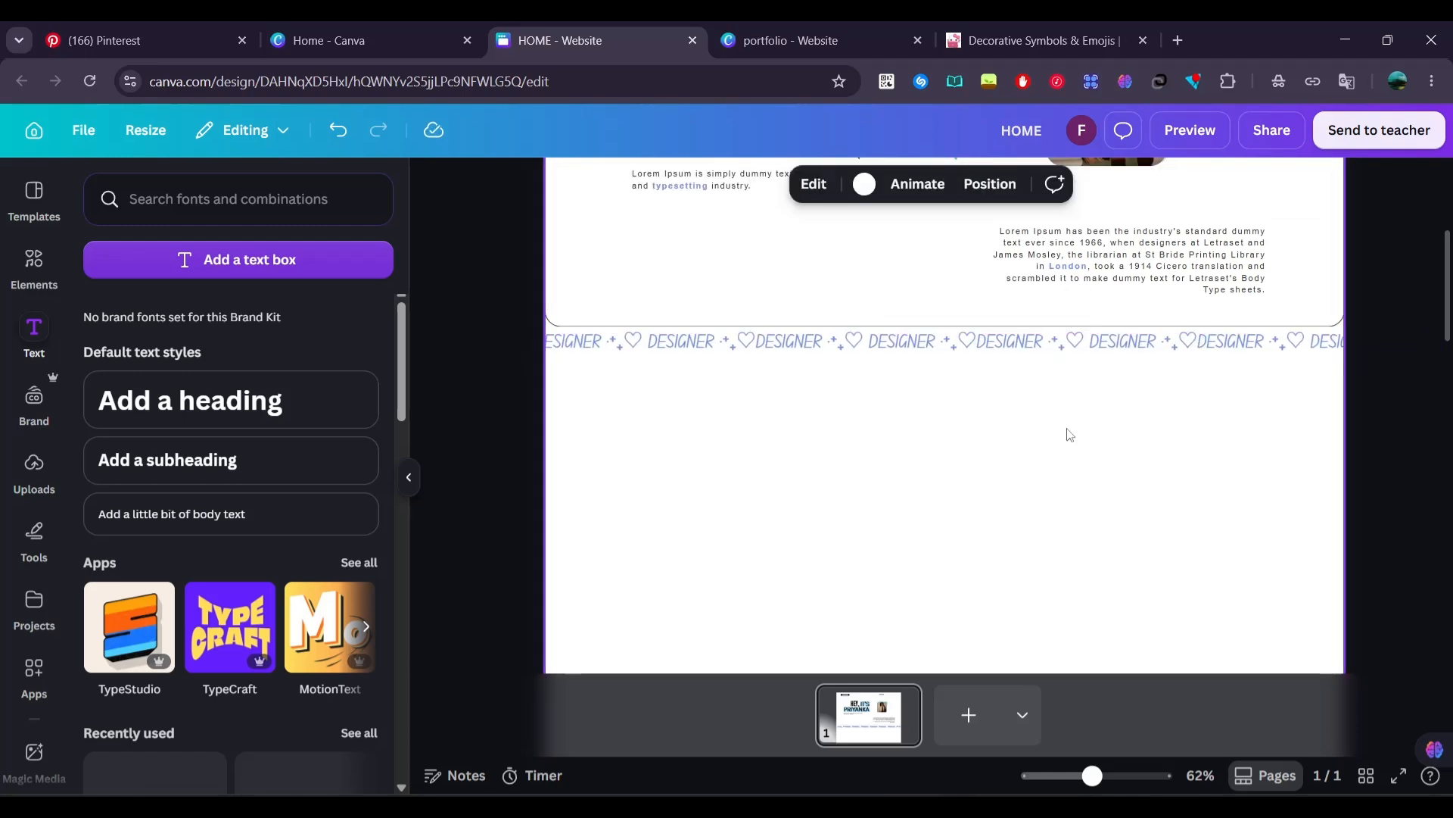
# Duplicate the right-hand Lorem Ipsum paragraph below the DESIGNER band, left-align it, enlarge it to font size 16.7 and narrow its text box
pyautogui.click(1123, 274)
pyautogui.hotkey('ctrl', 'c')
pyautogui.hotkey('ctrl', 'v')
pyautogui.moveTo(1130, 280); pyautogui.dragTo(1116, 477)
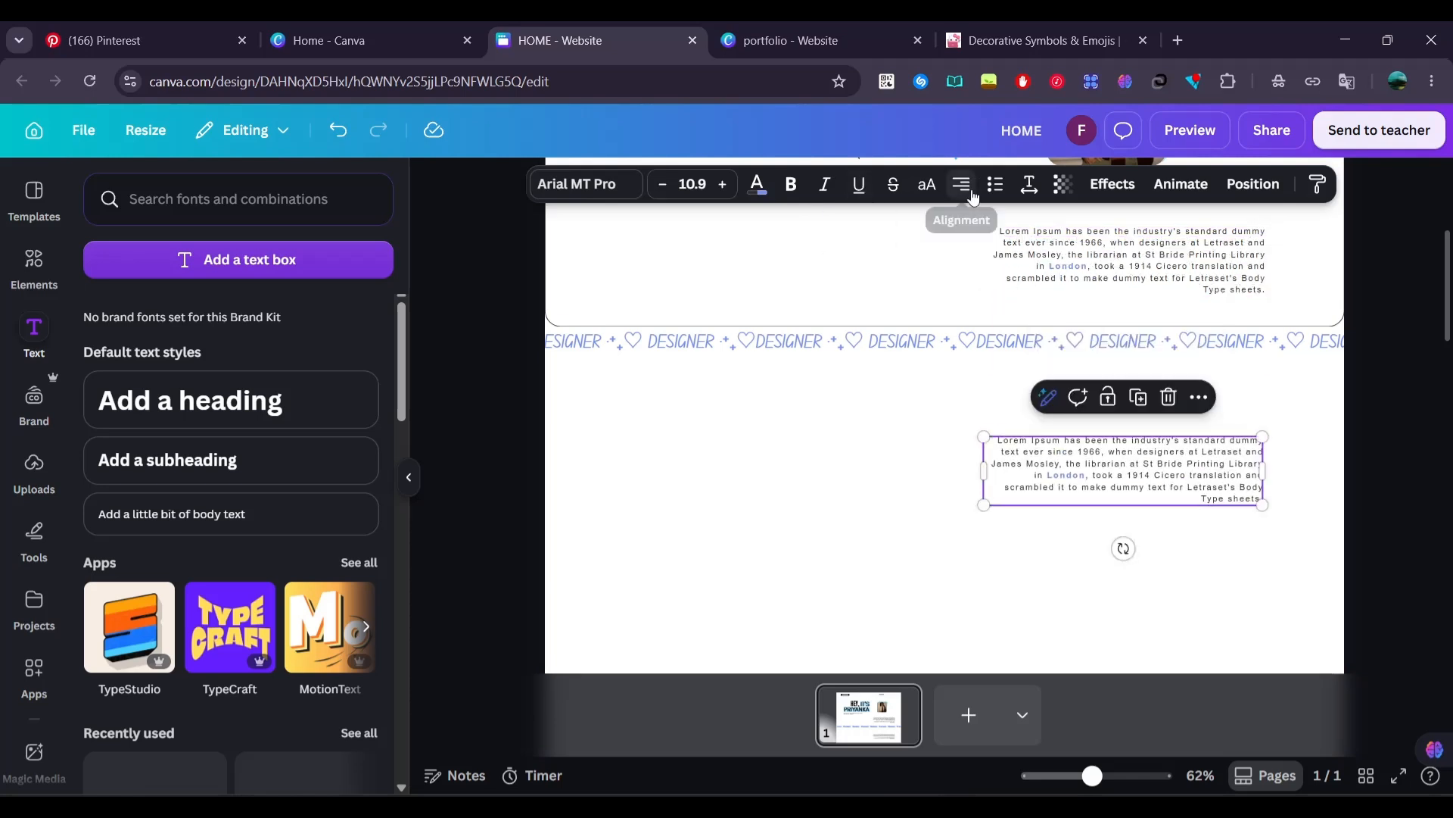
pyautogui.moveTo(1262, 505); pyautogui.dragTo(1409, 541)
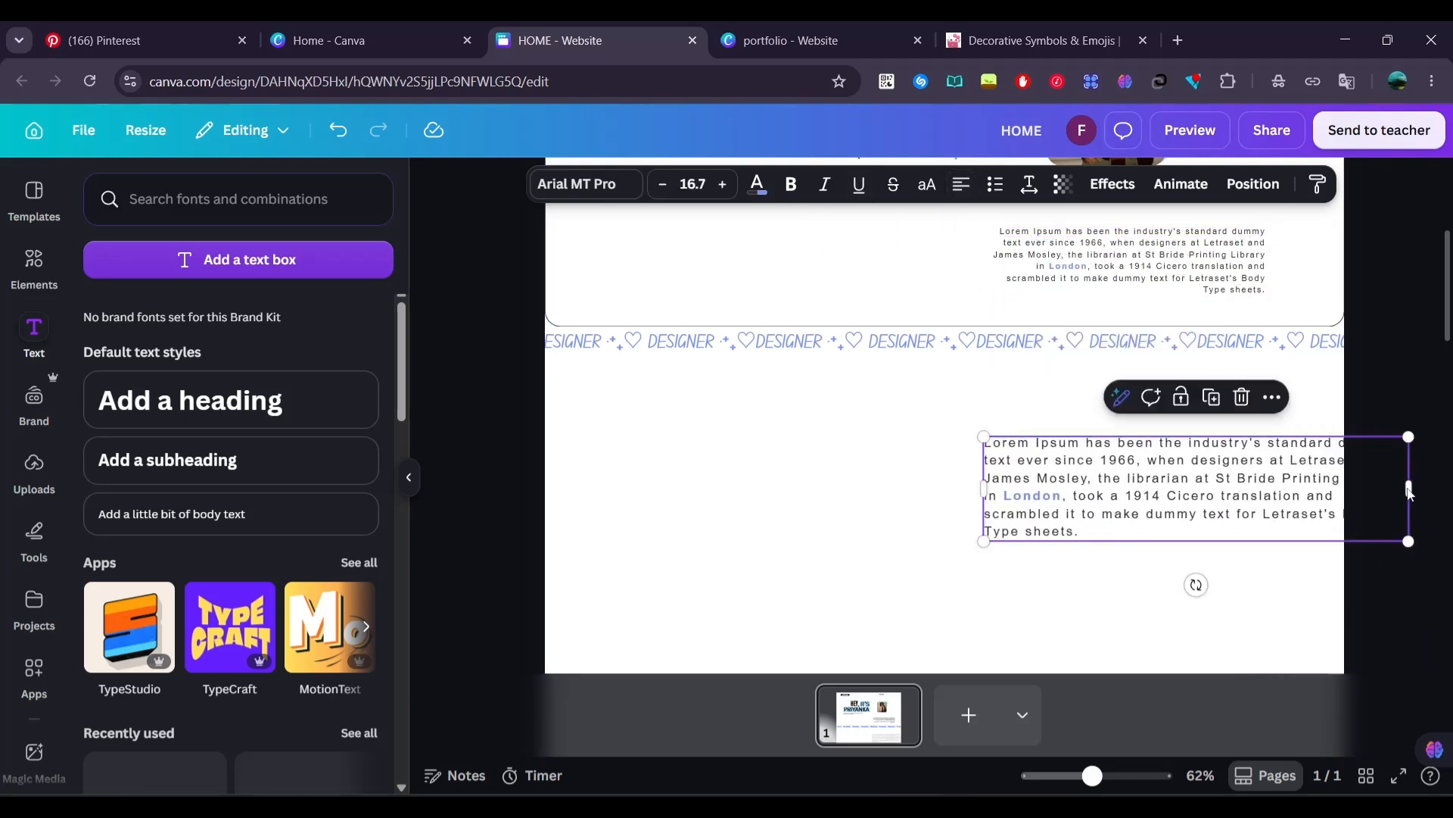
pyautogui.moveTo(1410, 492); pyautogui.dragTo(1298, 493)
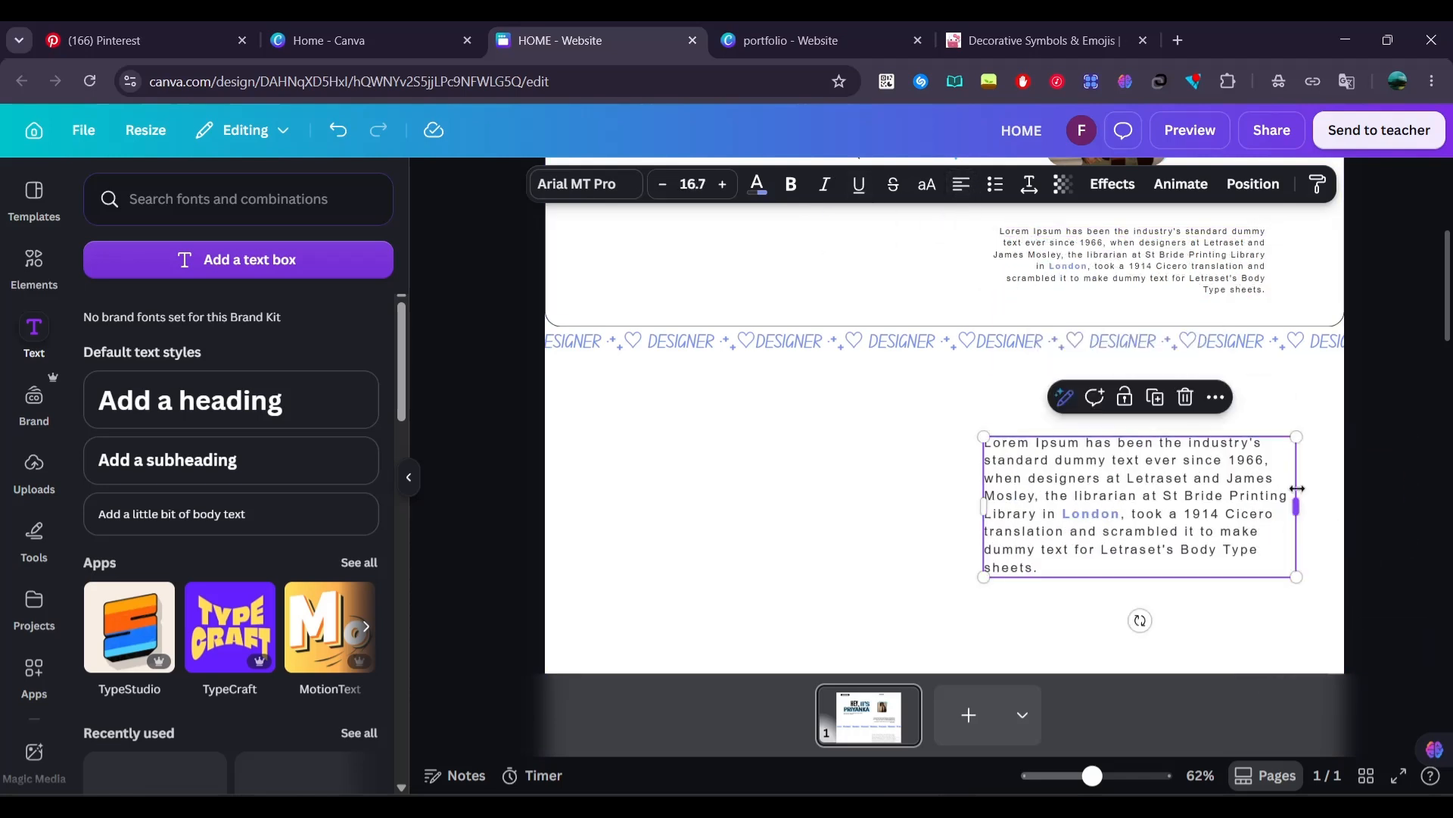
pyautogui.click(764, 498)
# Add a rounded square shape and size it as a card below the DESIGNER band, opposite the enlarged paragraph
pyautogui.scroll(-1, 535, 359)
pyautogui.click(34, 259)
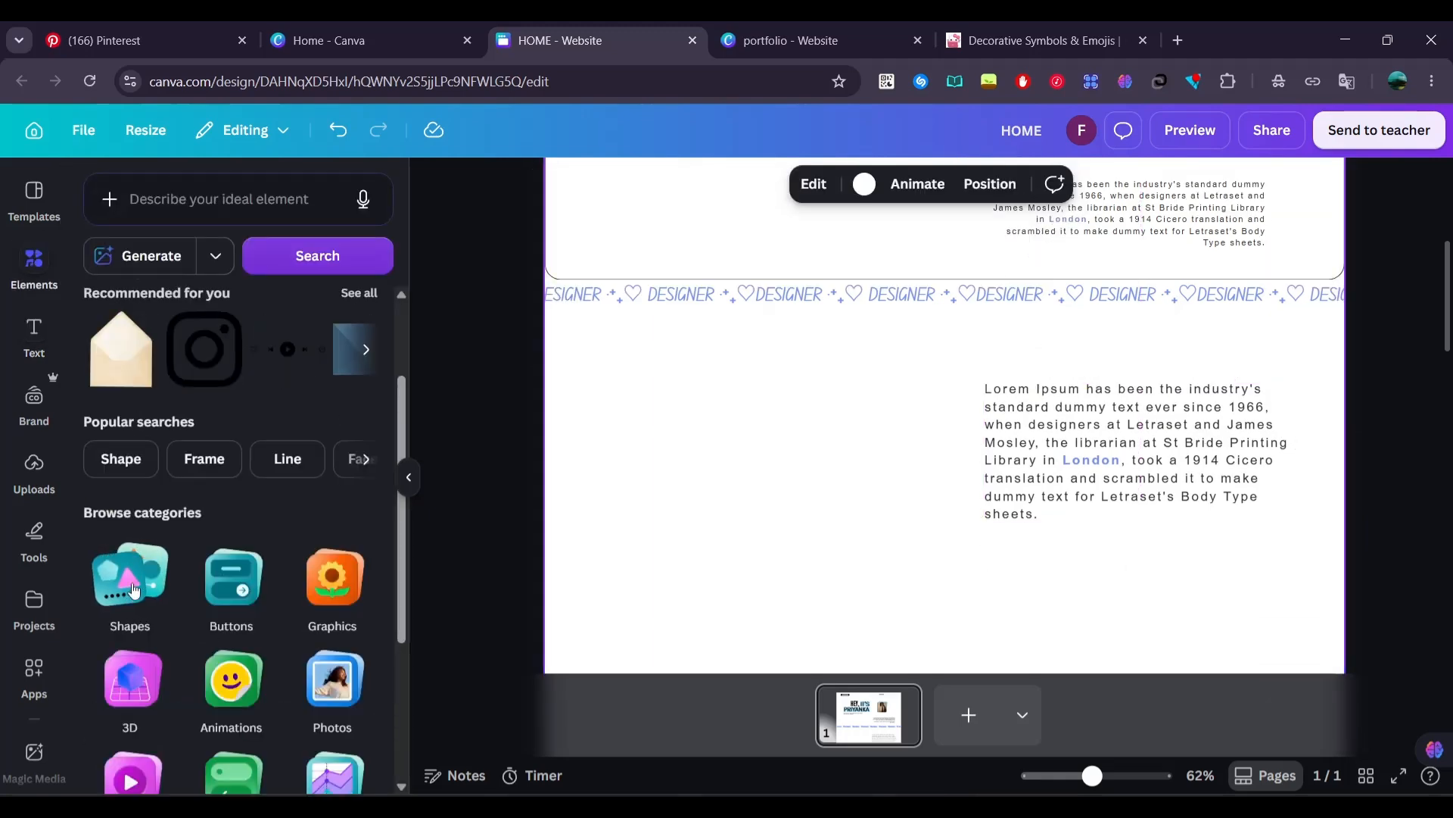
pyautogui.click(128, 587)
pyautogui.click(232, 398)
pyautogui.moveTo(971, 520); pyautogui.dragTo(811, 308)
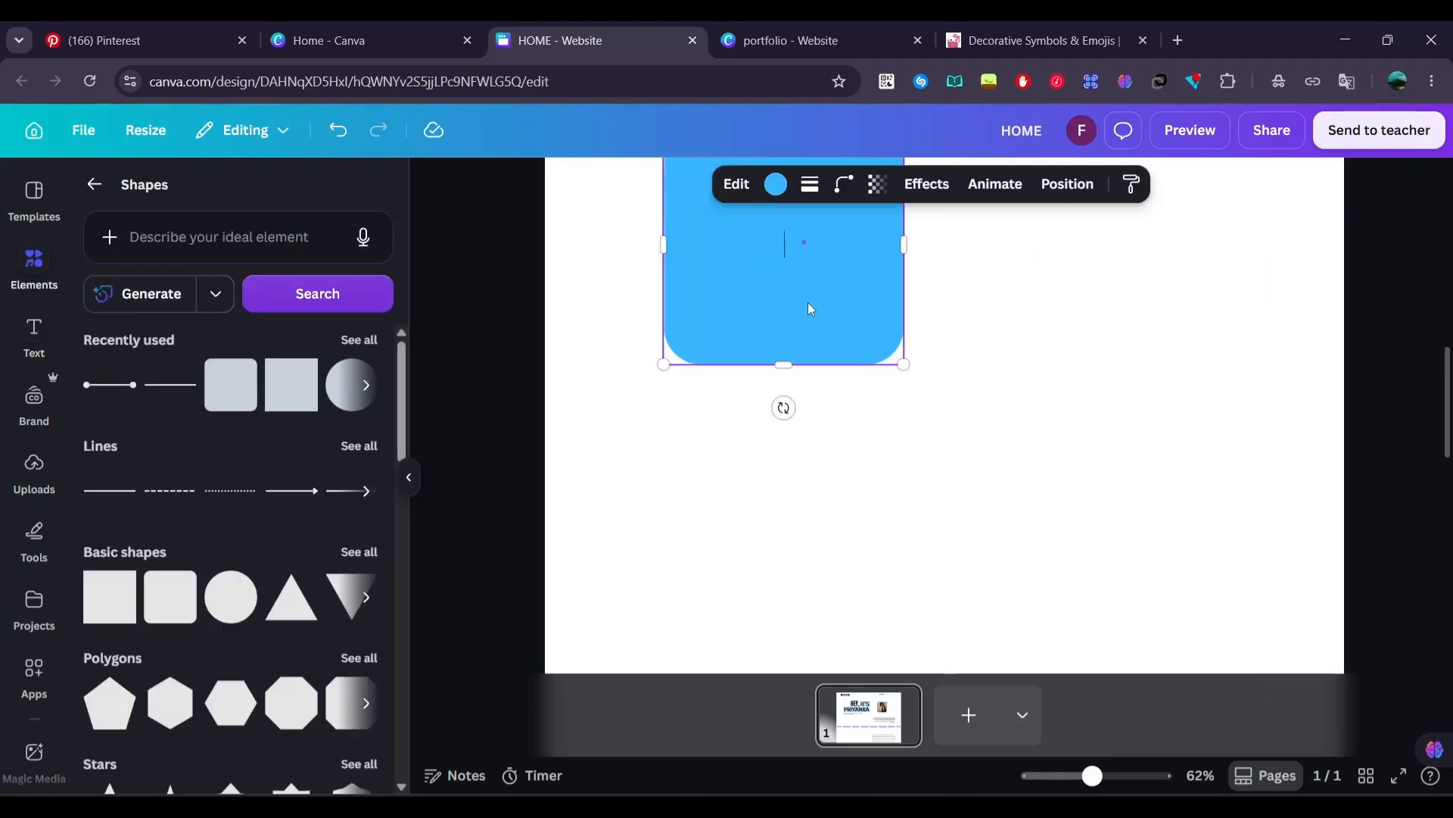
pyautogui.scroll(5, 807, 378)
pyautogui.moveTo(763, 578); pyautogui.dragTo(733, 315)
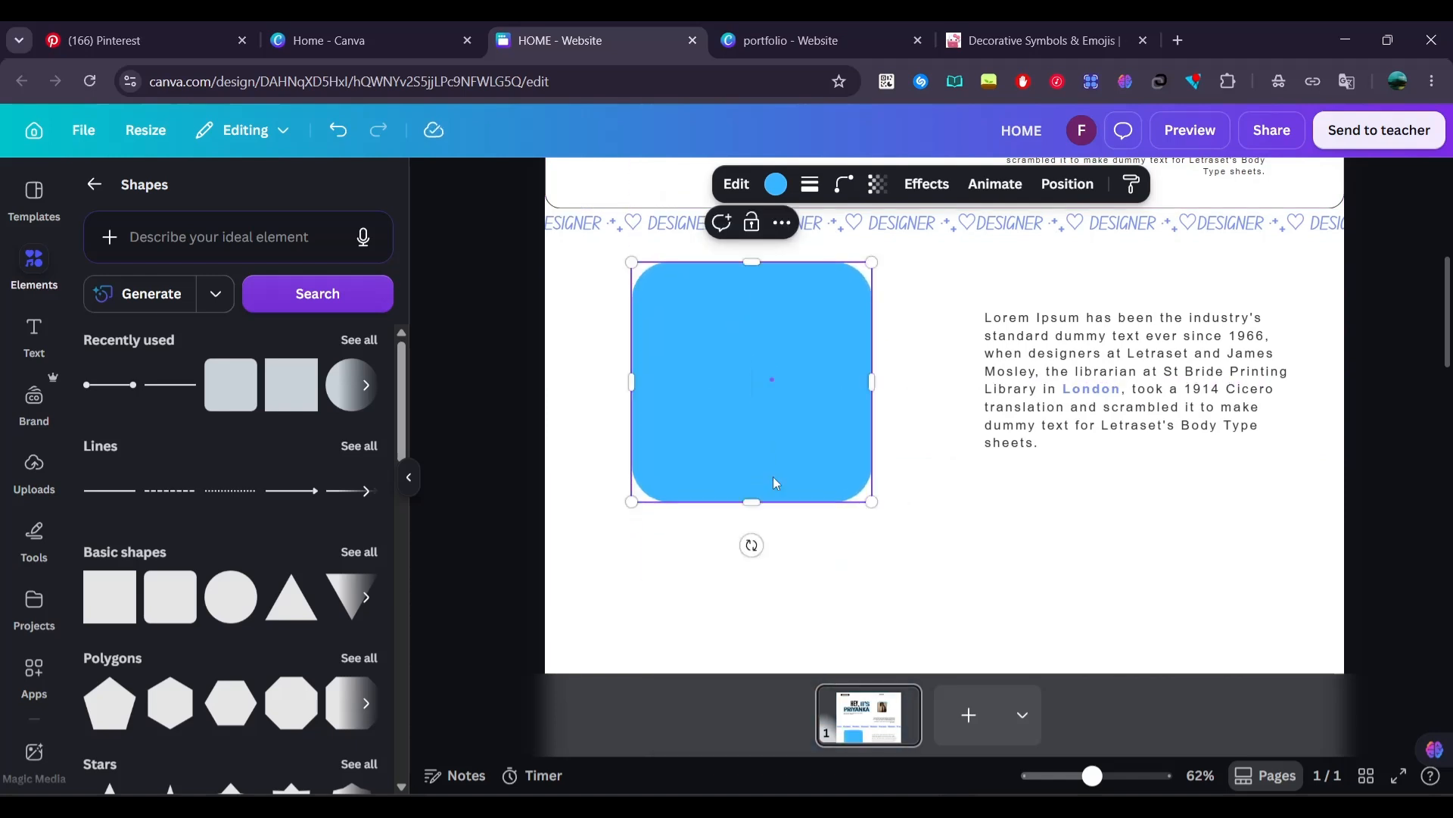
pyautogui.moveTo(751, 503); pyautogui.dragTo(751, 410)
pyautogui.moveTo(866, 356); pyautogui.dragTo(773, 340)
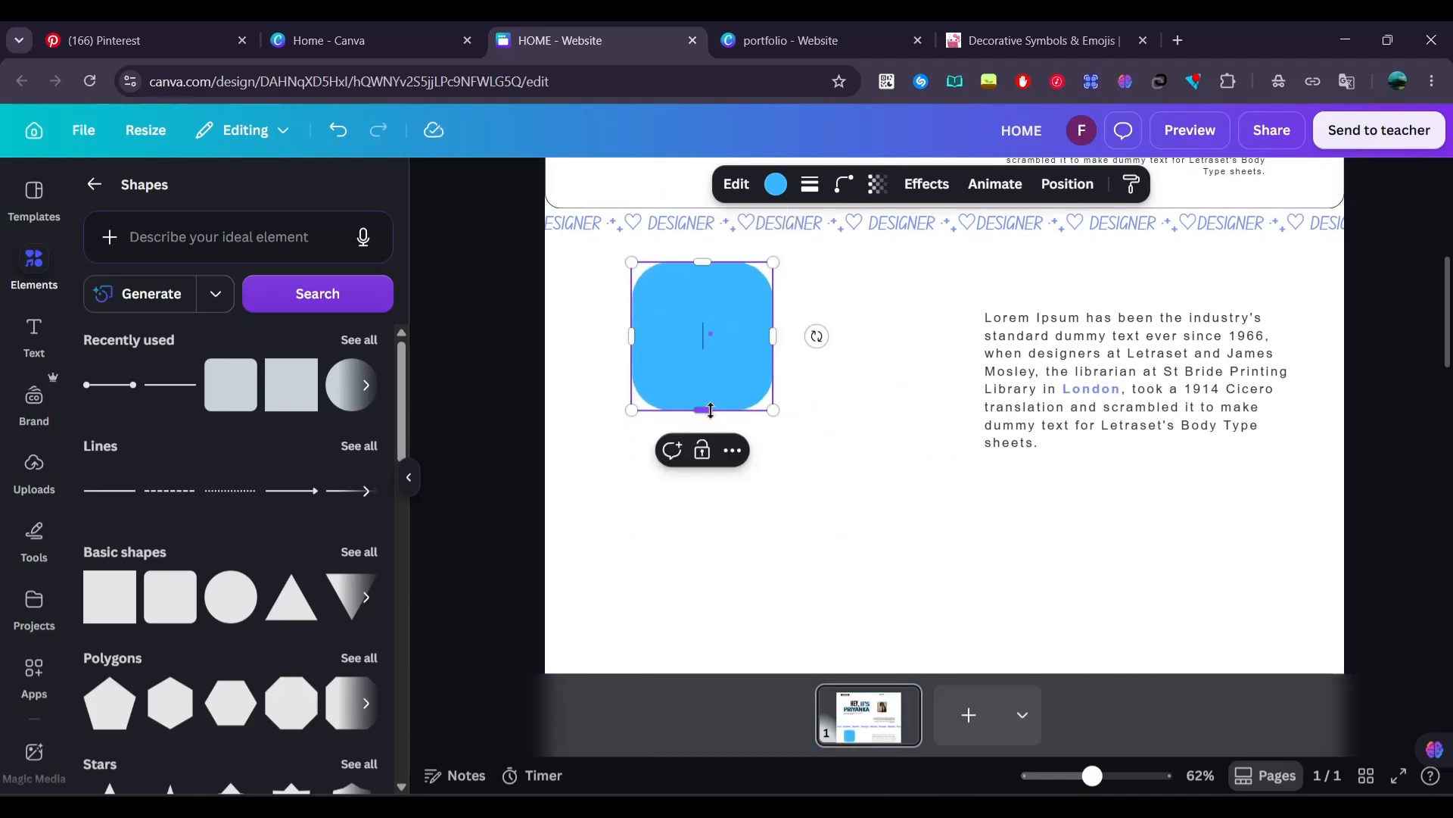
pyautogui.moveTo(702, 414); pyautogui.dragTo(702, 466)
pyautogui.moveTo(776, 361)
pyautogui.mouseDown()
pyautogui.moveTo(828, 360)
pyautogui.moveTo(757, 365)
pyautogui.moveTo(763, 382)
pyautogui.mouseUp()
# Compare the Drop and Glow effects on the blue rounded card and apply the Drop shadow
pyautogui.click(931, 187)
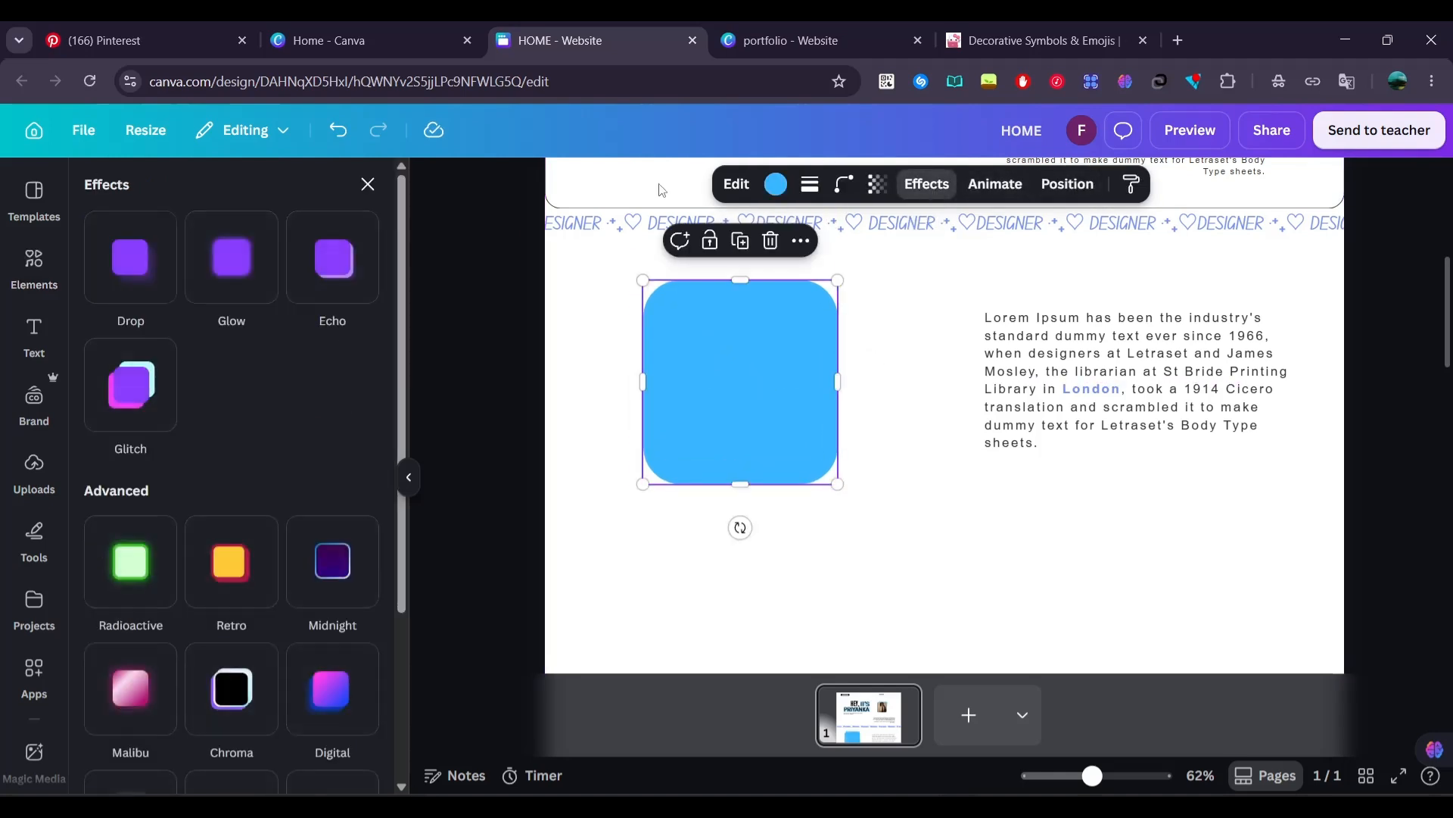
pyautogui.click(159, 269)
pyautogui.click(232, 257)
pyautogui.click(138, 271)
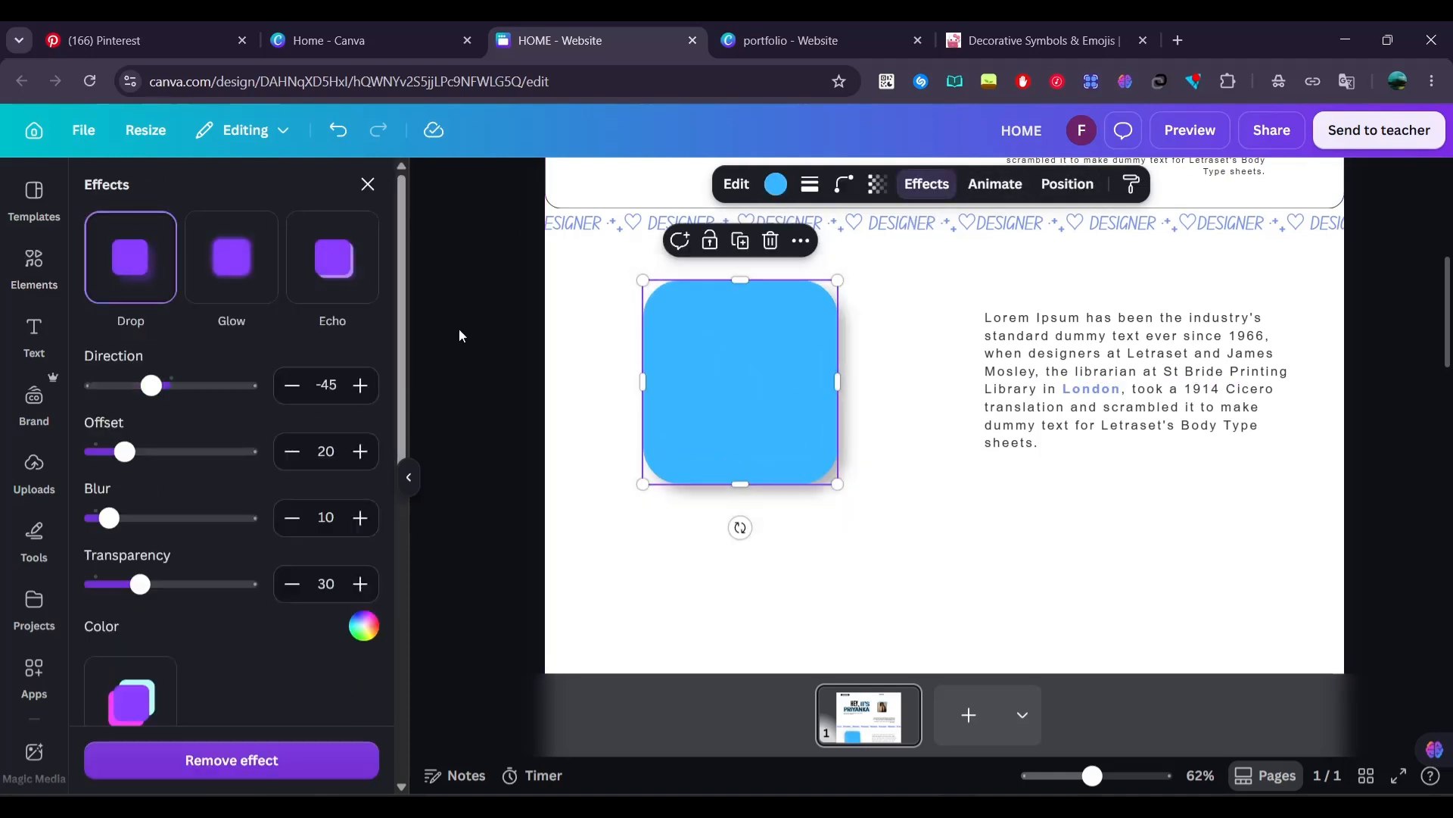
pyautogui.click(475, 338)
# Lower the opacity of the blue rounded card to make it a lighter blue
pyautogui.click(685, 389)
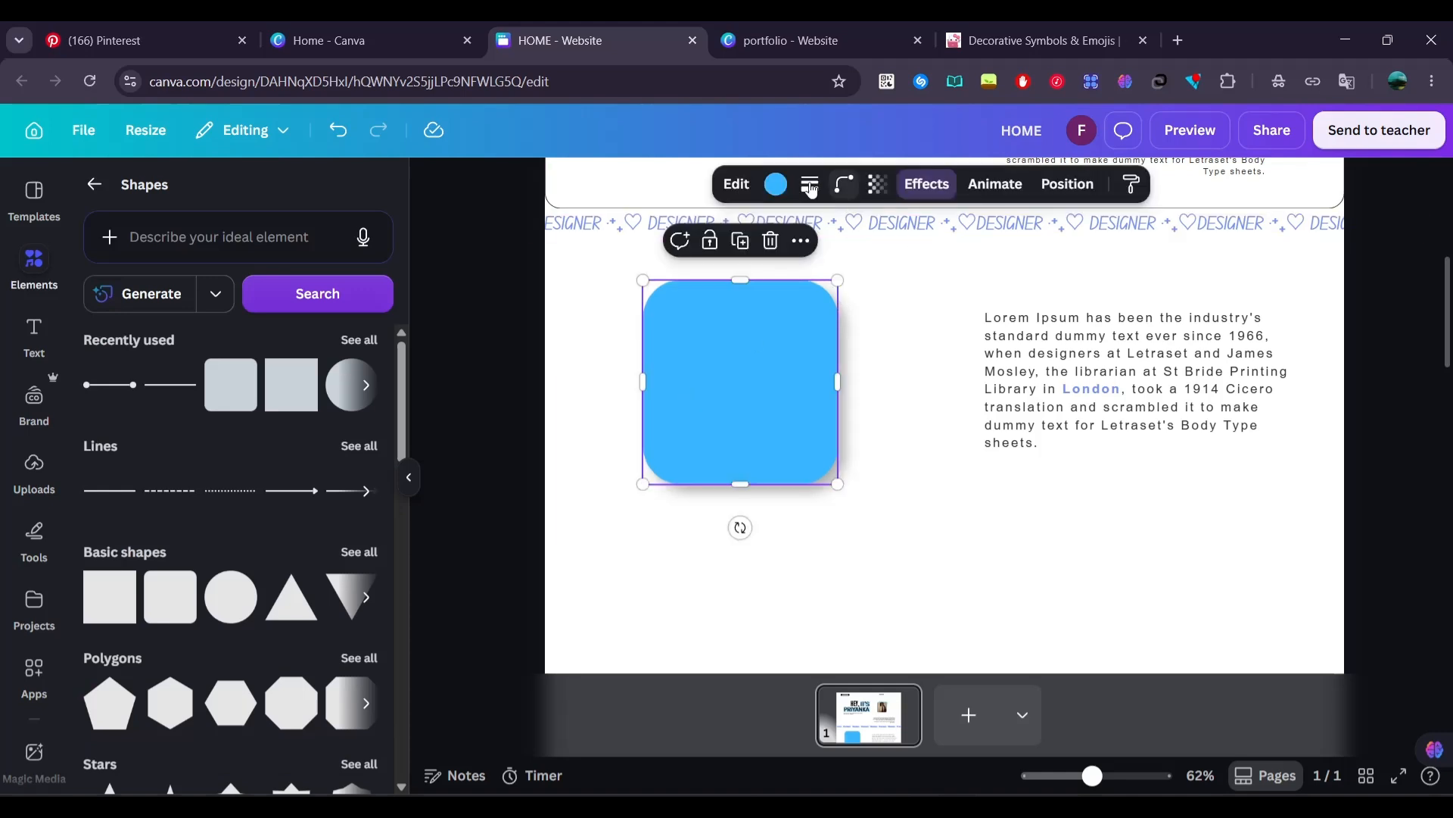
pyautogui.click(877, 183)
pyautogui.moveTo(925, 261); pyautogui.dragTo(863, 263)
pyautogui.click(518, 345)
pyautogui.click(518, 345)
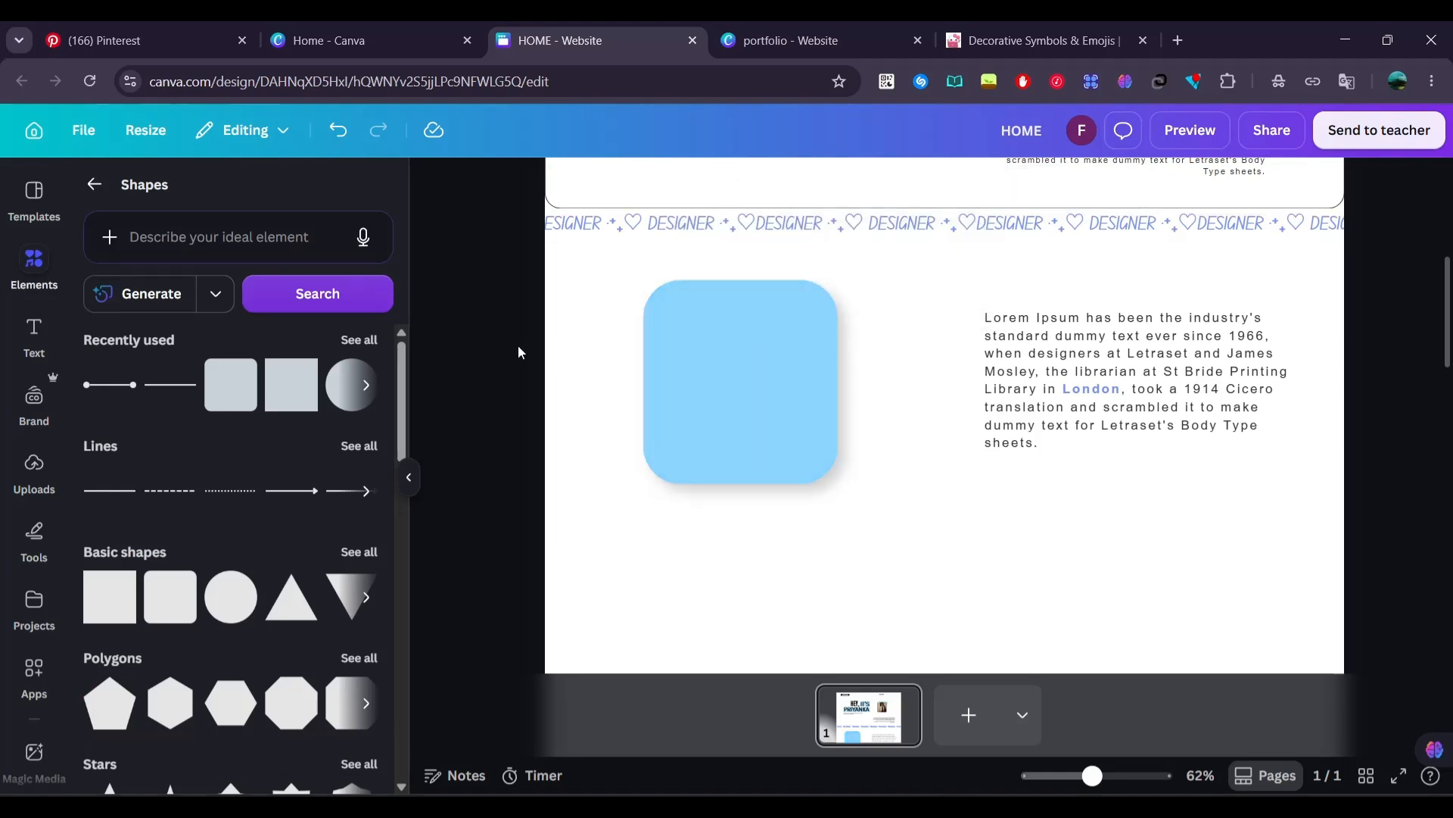
# Add a rounded square frame and resize it to fit inside the upper part of the light blue card
pyautogui.click(94, 184)
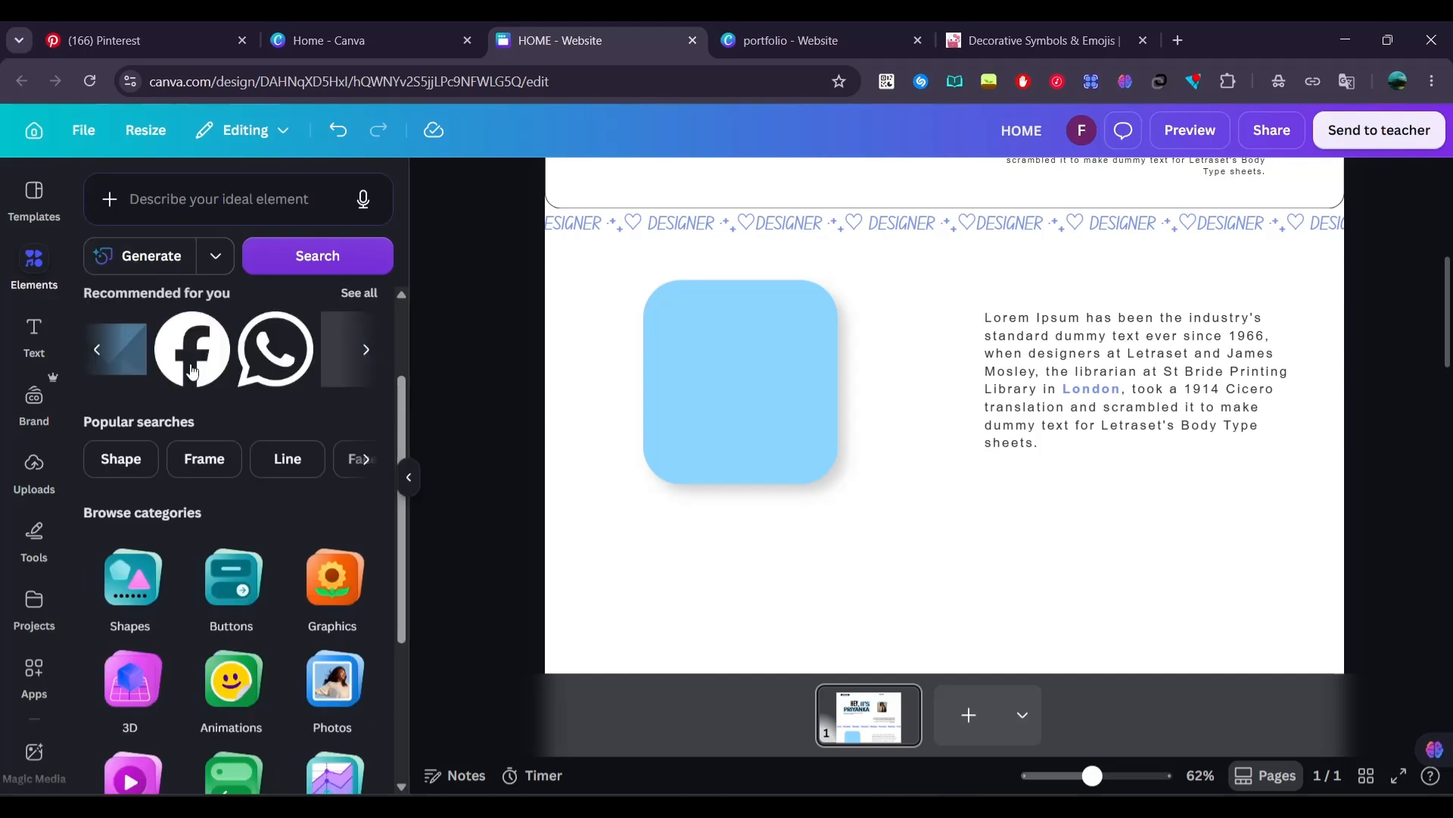
pyautogui.scroll(-3, 315, 636)
pyautogui.click(328, 654)
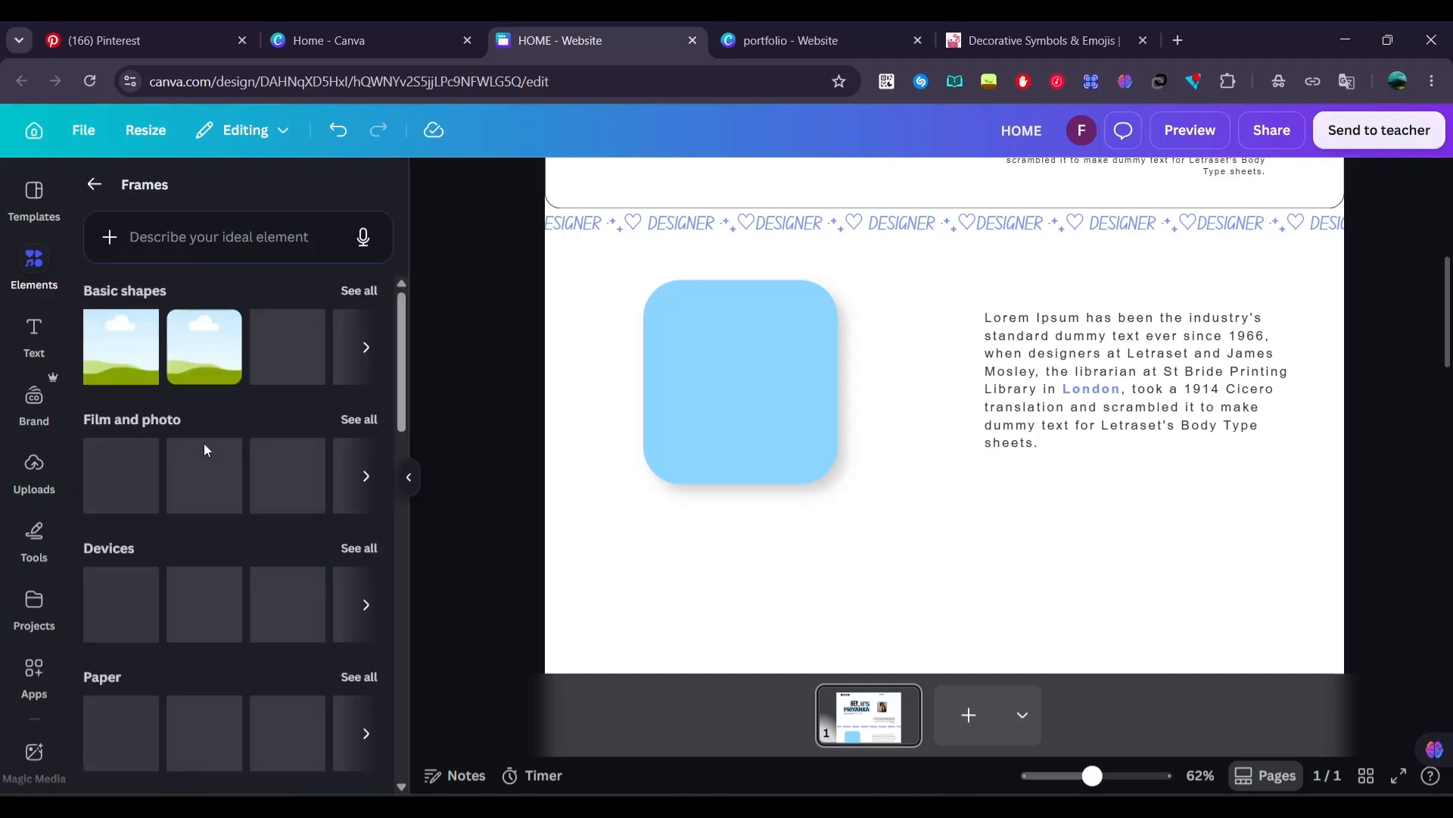
pyautogui.click(206, 382)
pyautogui.moveTo(820, 671); pyautogui.dragTo(759, 291)
pyautogui.moveTo(876, 406); pyautogui.dragTo(811, 343)
pyautogui.moveTo(614, 215); pyautogui.dragTo(837, 442)
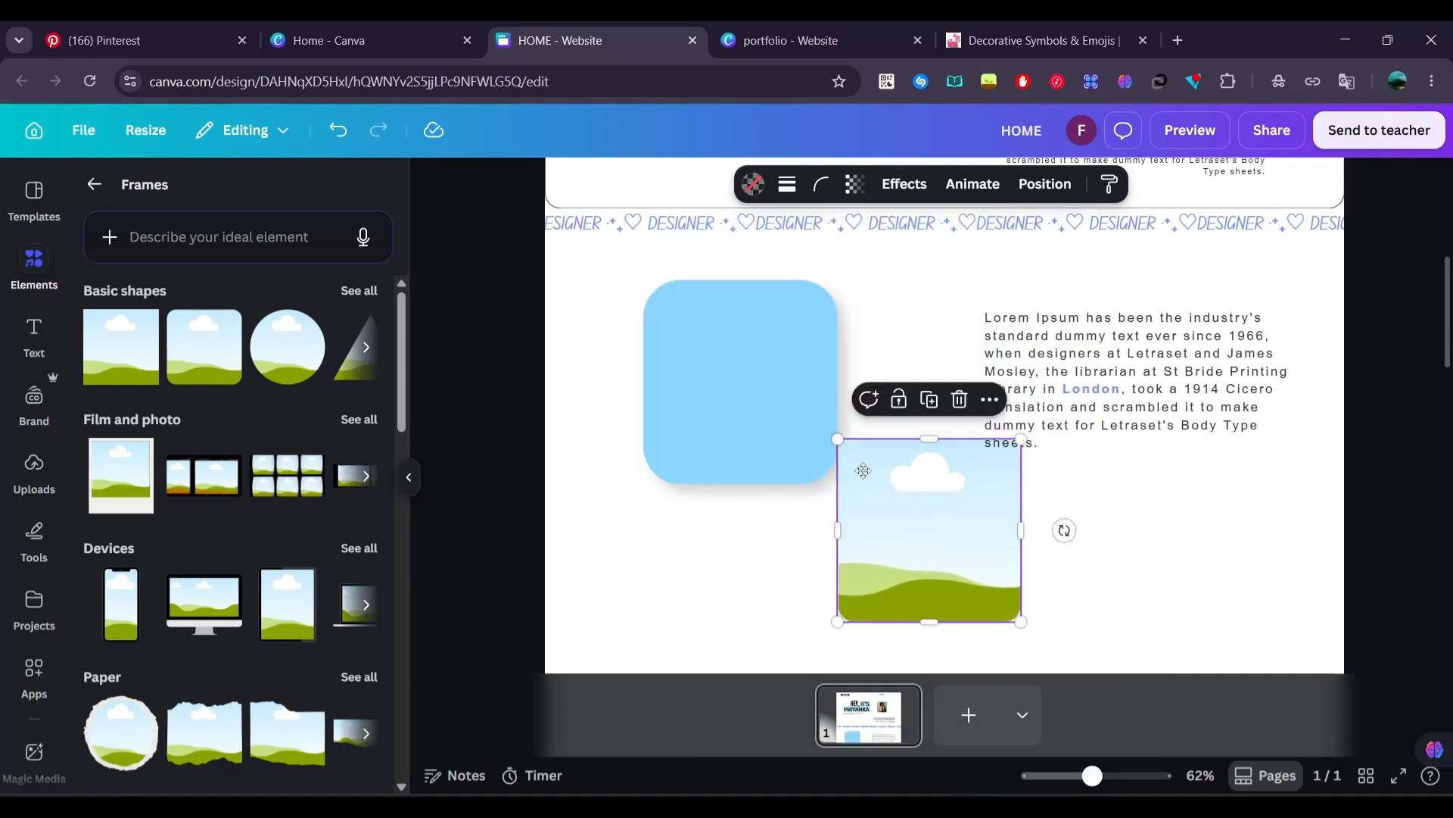
pyautogui.moveTo(916, 526); pyautogui.dragTo(727, 376)
pyautogui.moveTo(836, 395); pyautogui.dragTo(762, 406)
pyautogui.moveTo(739, 480); pyautogui.dragTo(742, 416)
pyautogui.moveTo(778, 349); pyautogui.dragTo(780, 348)
pyautogui.click(553, 372)
# Fill the frame on the blue card with the uploaded photo of the person wearing headphones
pyautogui.click(34, 469)
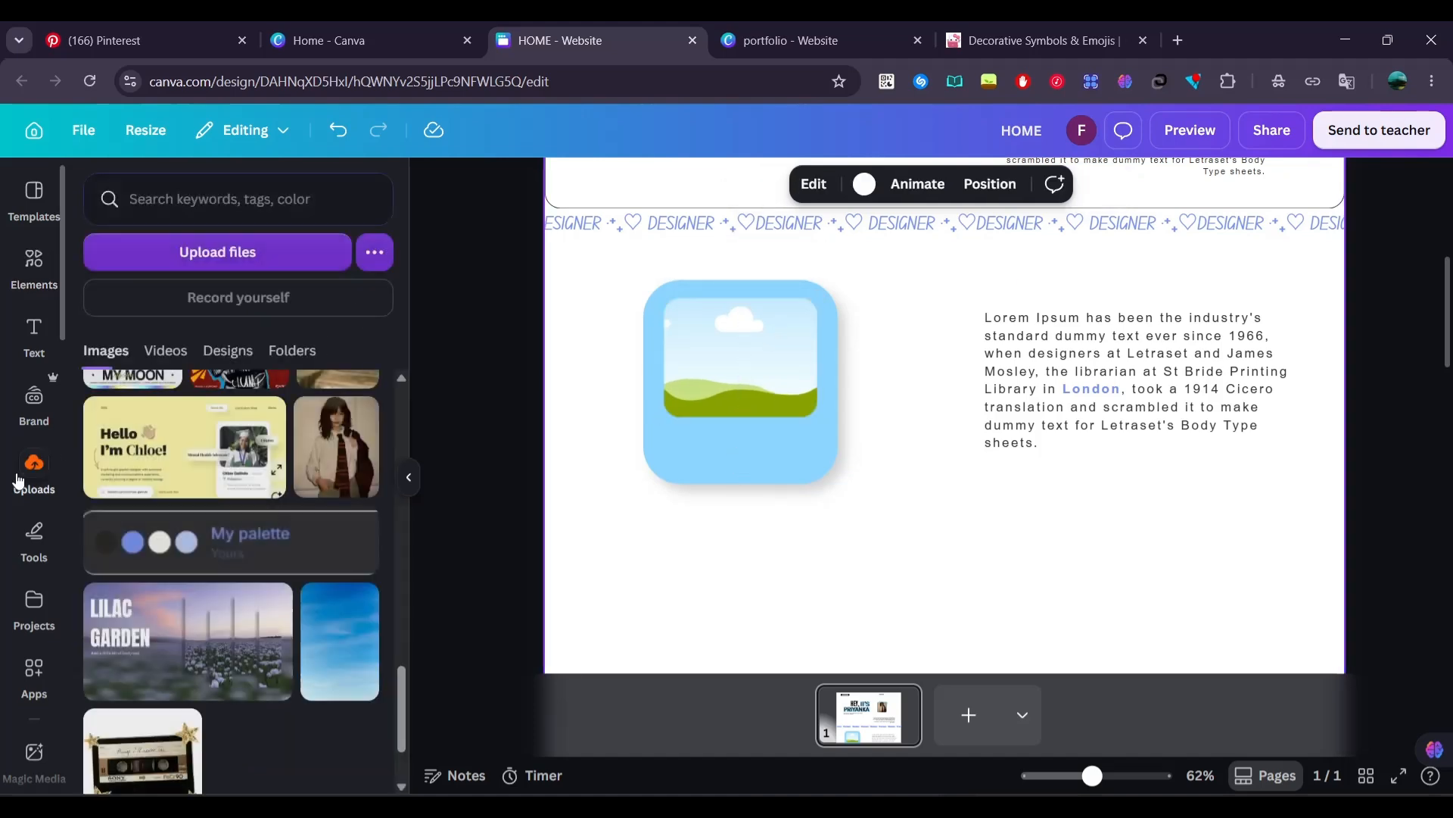
pyautogui.scroll(5, 228, 576)
pyautogui.moveTo(333, 704); pyautogui.dragTo(718, 389)
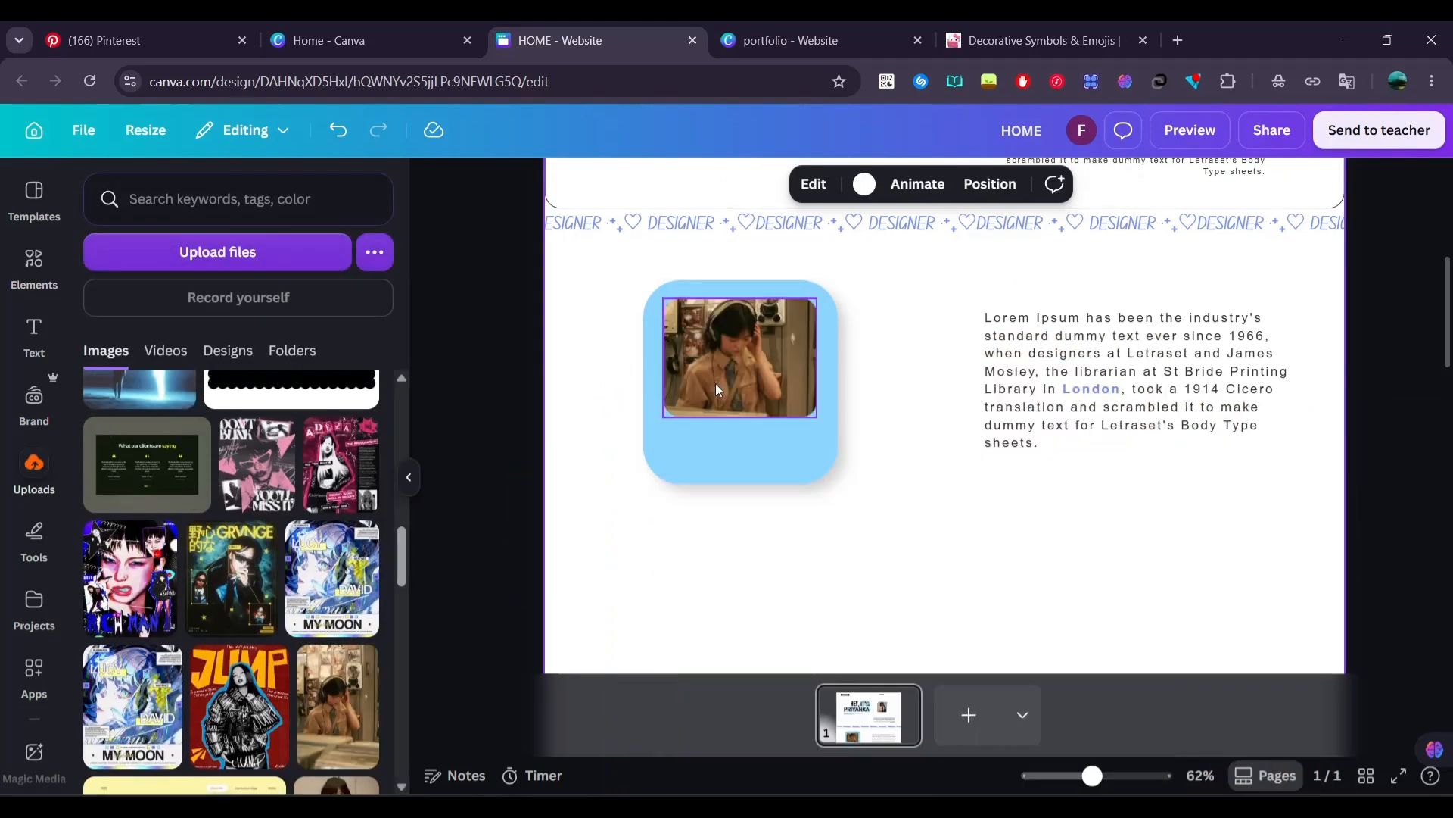
# Recolor the headphones photo with temperature -100 and tint 100, and shift the hue of its brown tones to -95
pyautogui.click(724, 379)
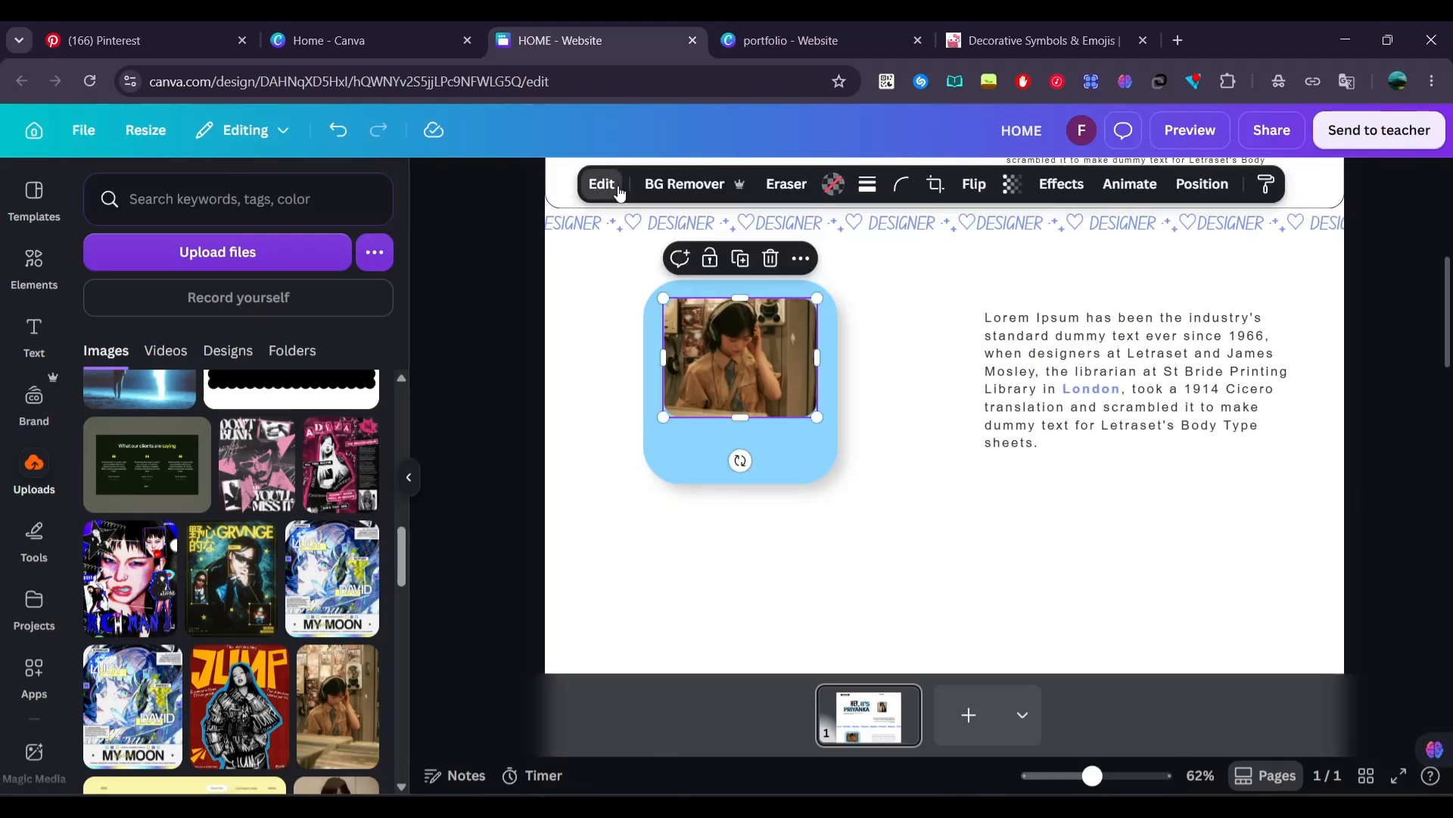
pyautogui.click(602, 184)
pyautogui.click(119, 384)
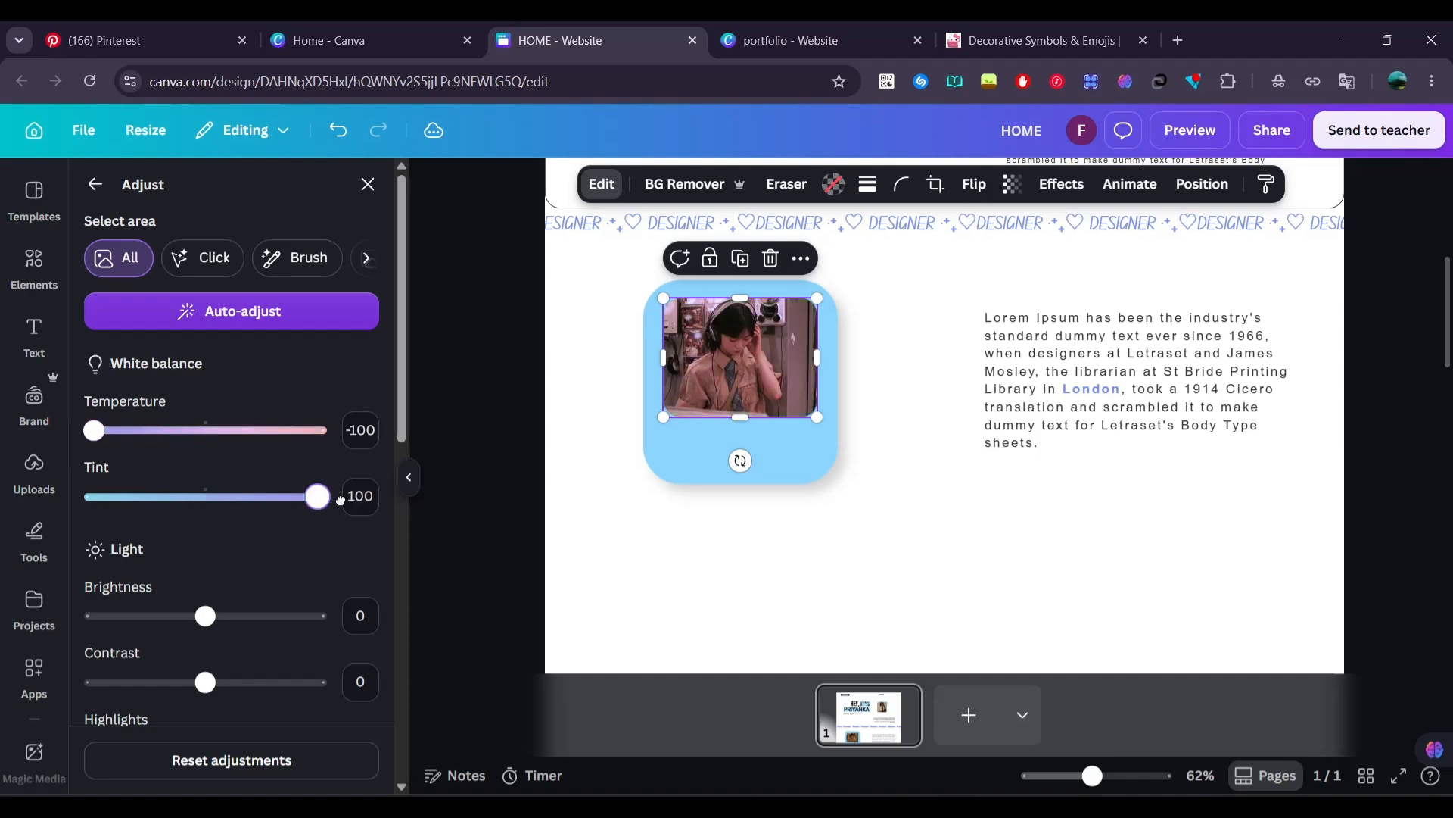
pyautogui.scroll(-10, 340, 500)
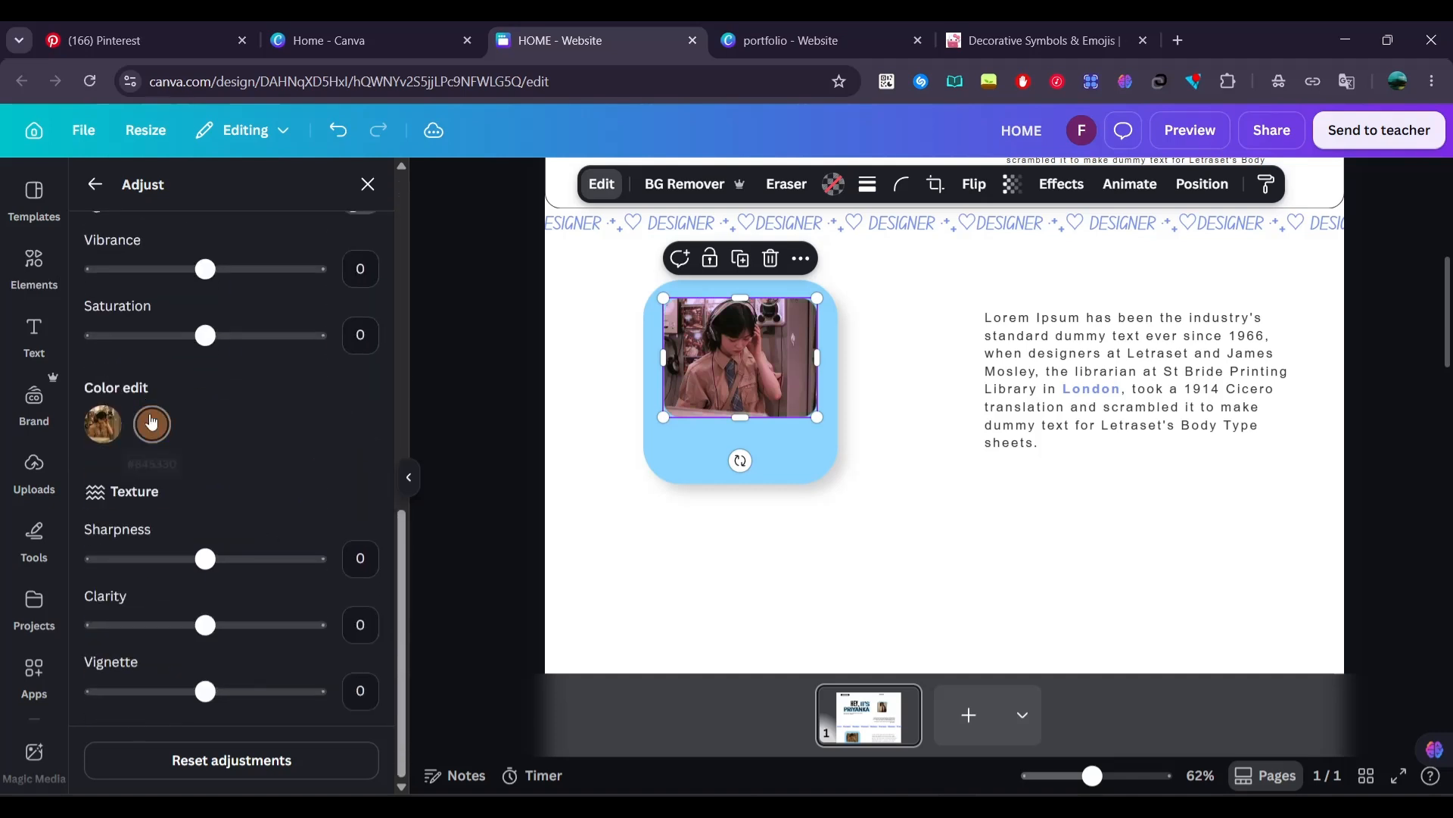
pyautogui.click(151, 423)
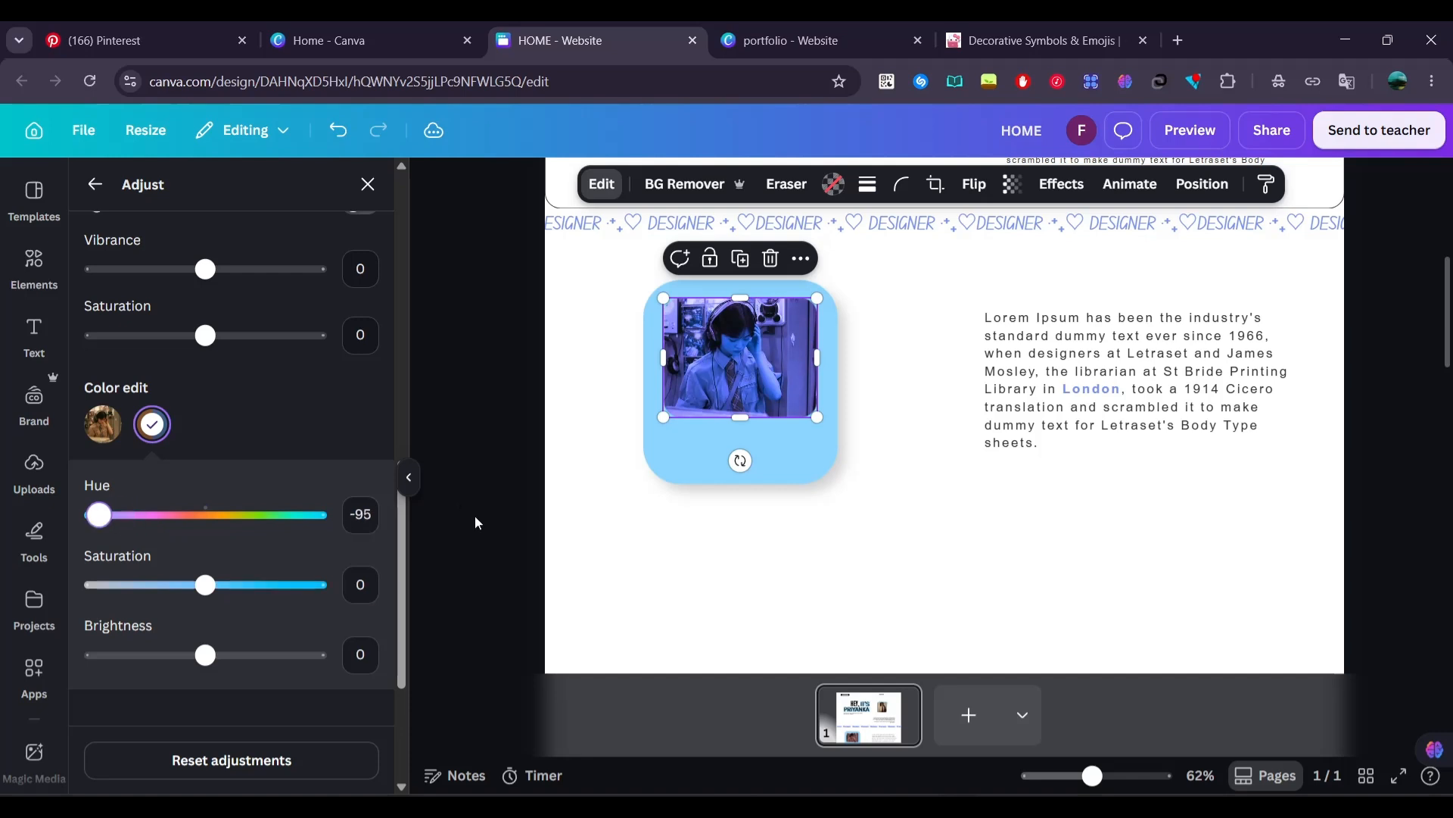
pyautogui.click(474, 542)
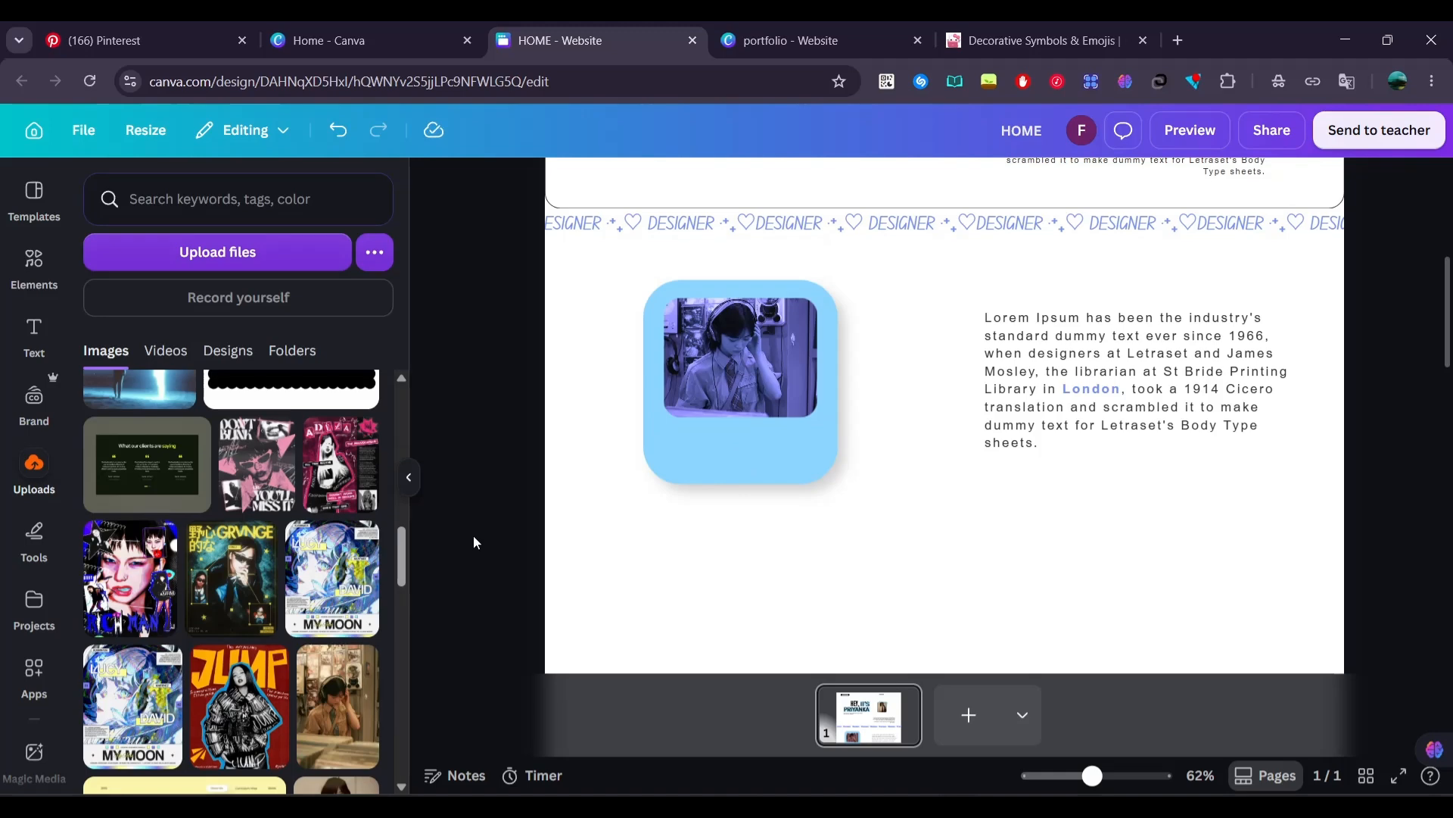
# Duplicate the header's black pill together with its DESIGNER label and place the copies over the headphones photo's right edge
pyautogui.scroll(5, 473, 534)
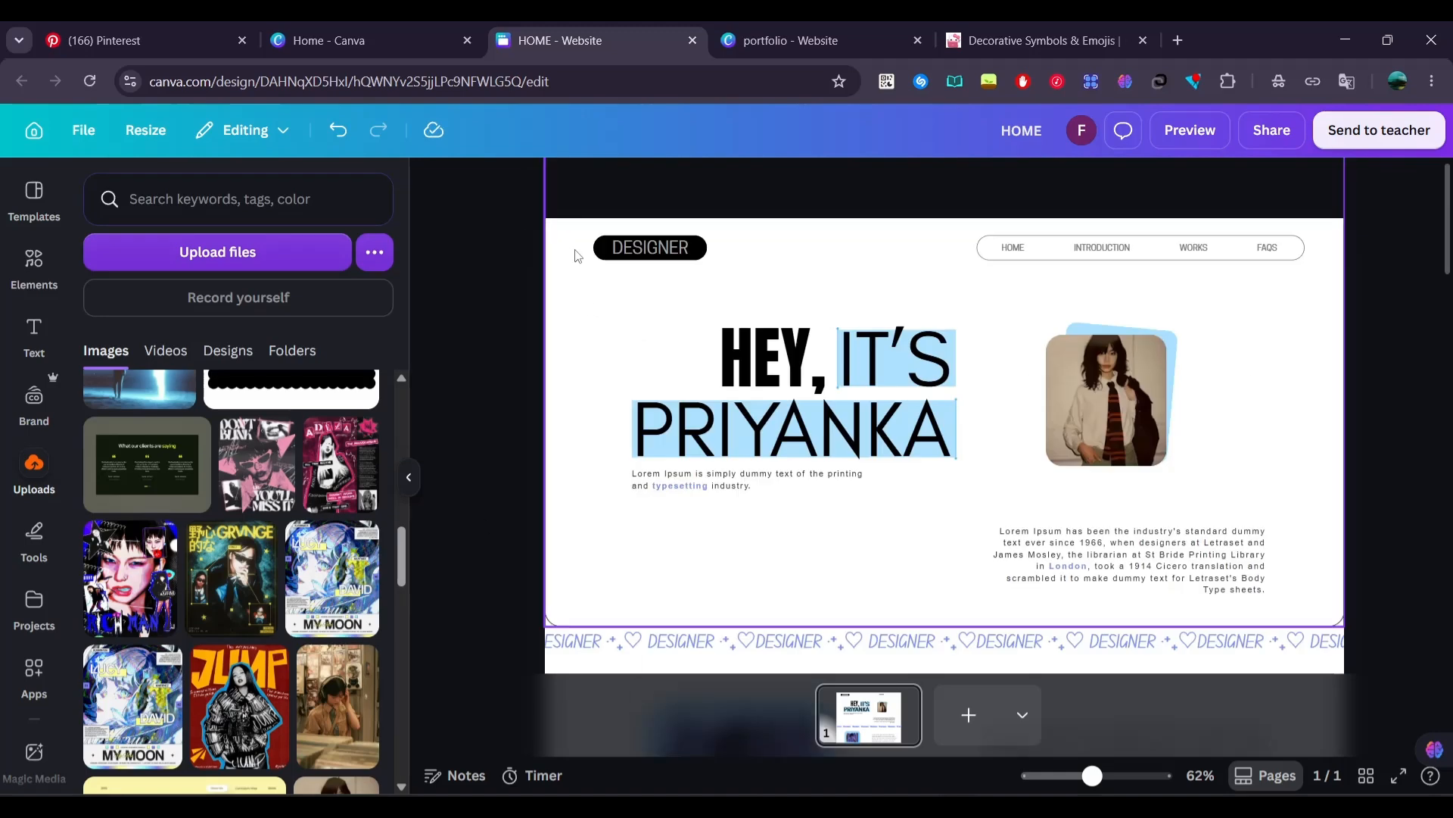
pyautogui.click(617, 252)
pyautogui.rightClick(617, 252)
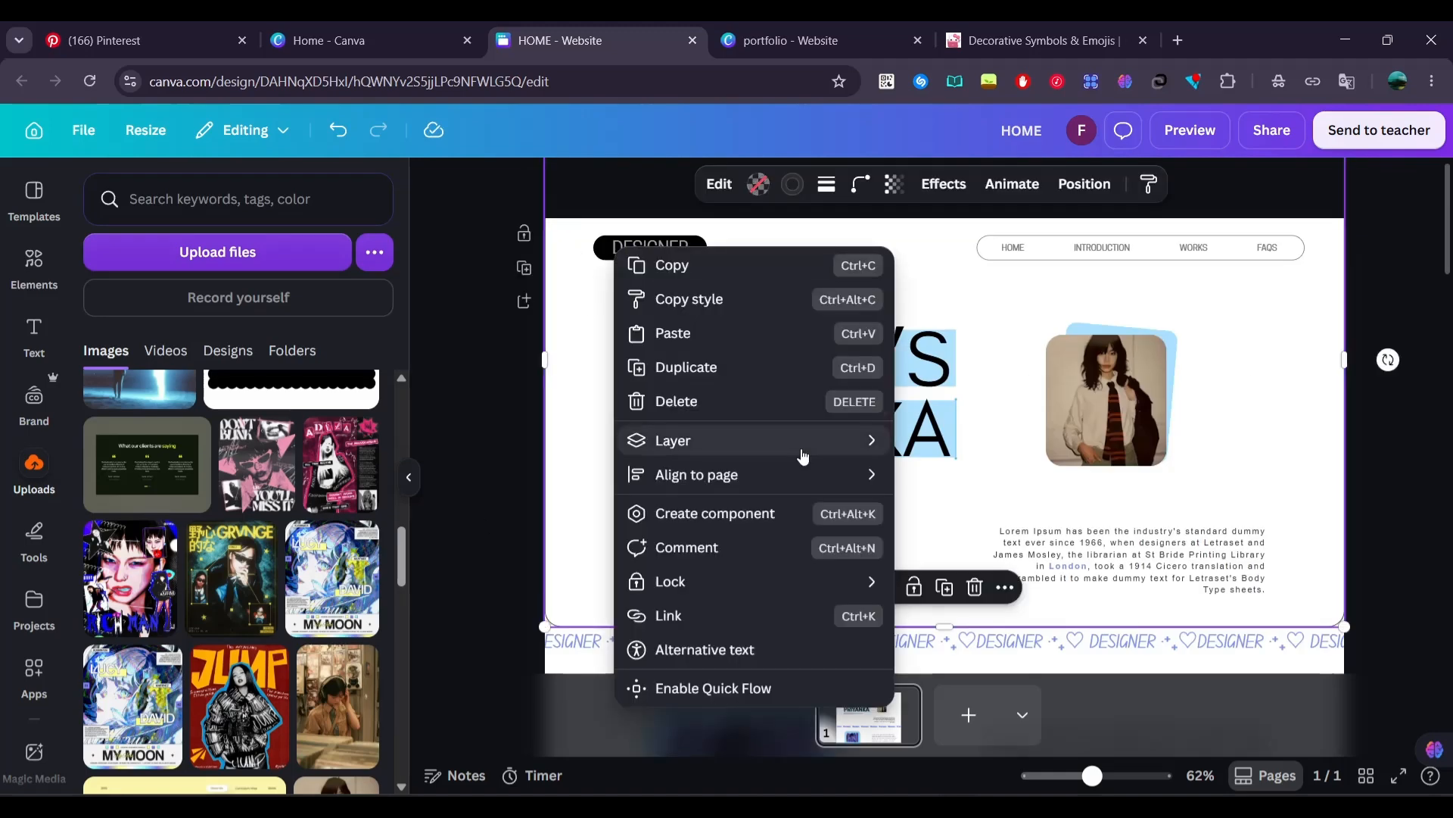
pyautogui.moveTo(672, 438)
pyautogui.click(972, 580)
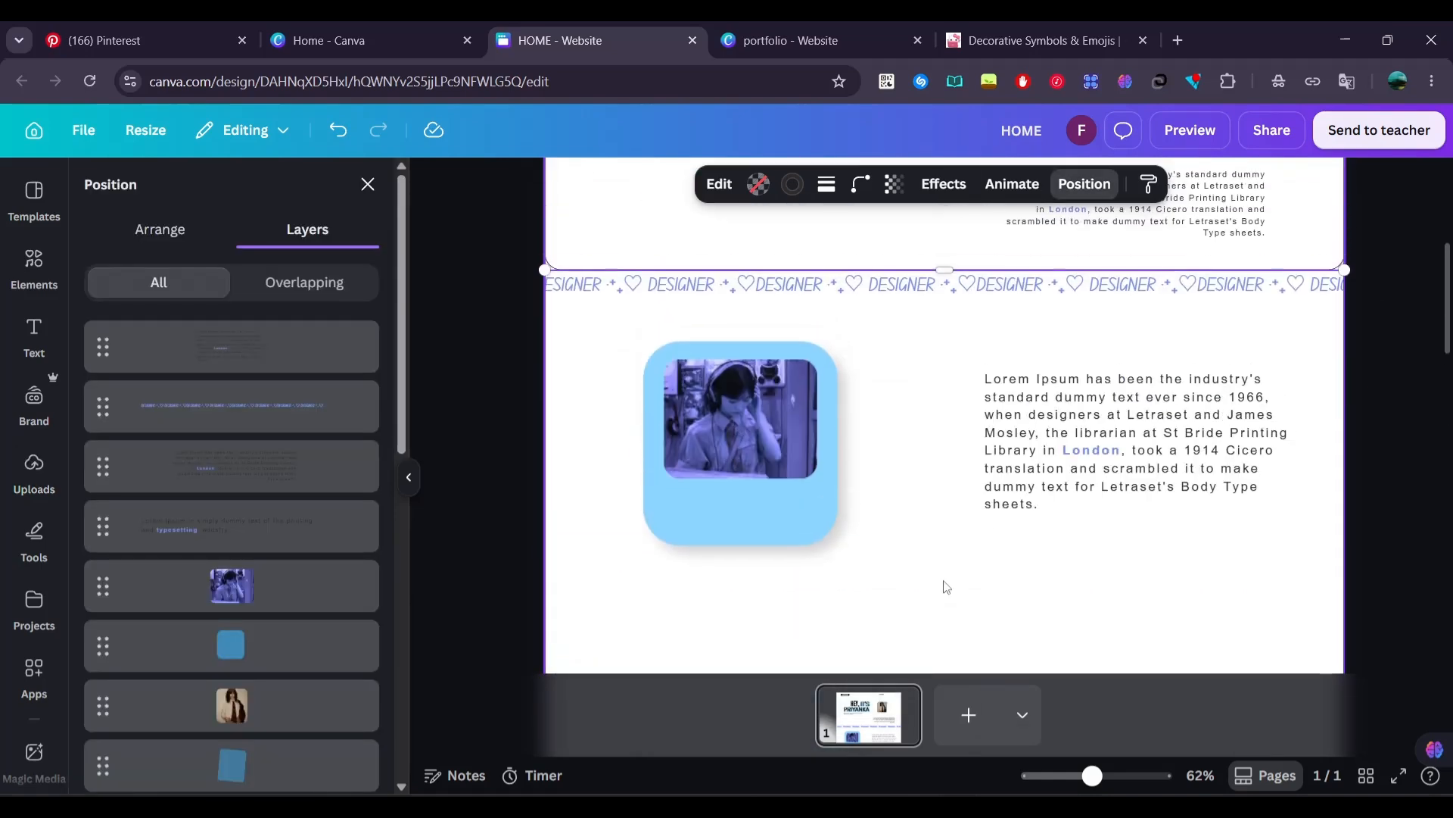
pyautogui.scroll(-8, 275, 545)
pyautogui.click(273, 693)
pyautogui.scroll(5, 307, 331)
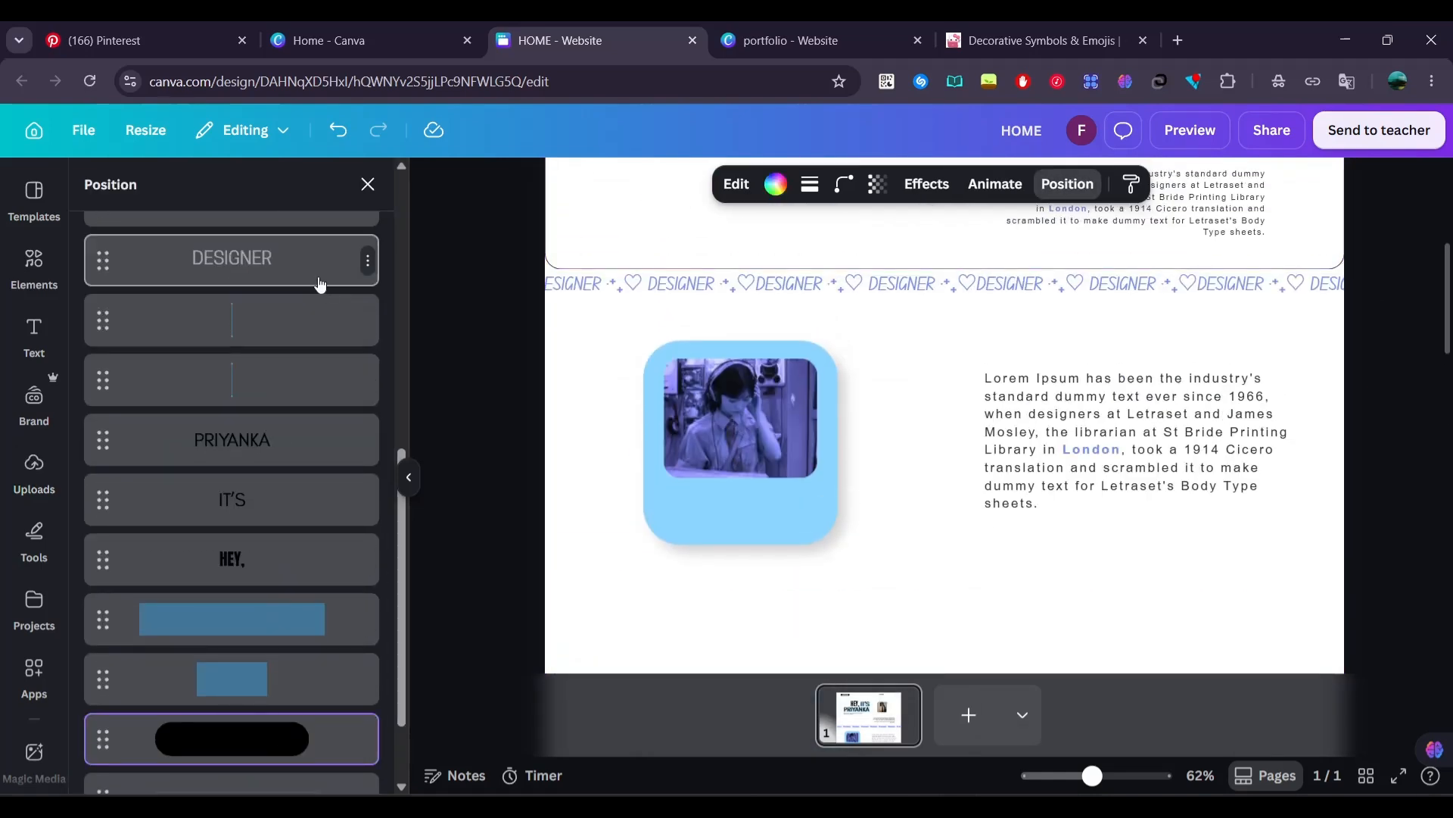
pyautogui.keyDown('shift'); pyautogui.click(318, 285); pyautogui.keyUp('shift')
pyautogui.moveTo(672, 263); pyautogui.dragTo(700, 540)
pyautogui.scroll(-3, 700, 541)
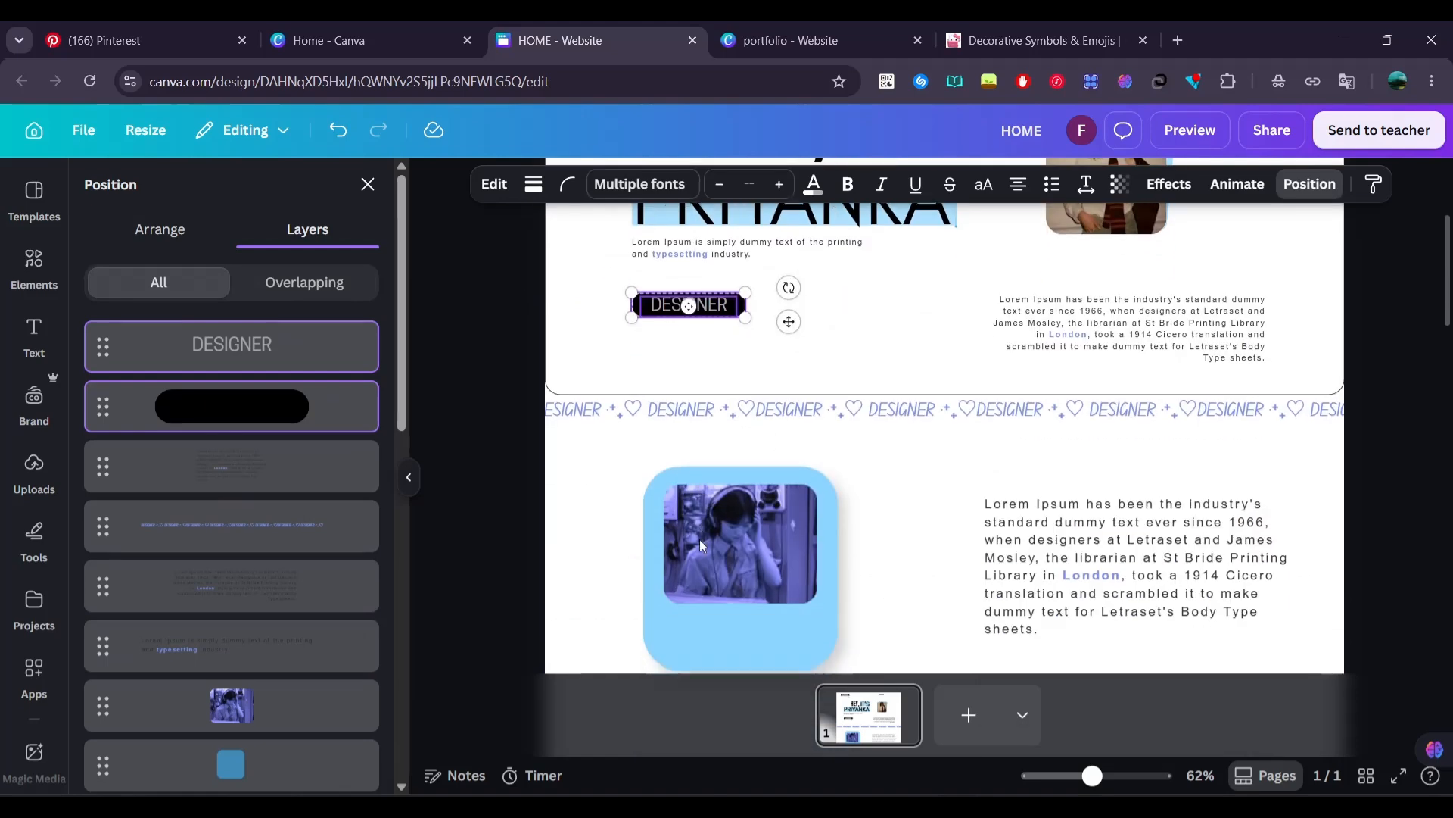
pyautogui.moveTo(724, 309); pyautogui.dragTo(863, 534)
pyautogui.scroll(-1, 864, 534)
pyautogui.scroll(-2, 866, 539)
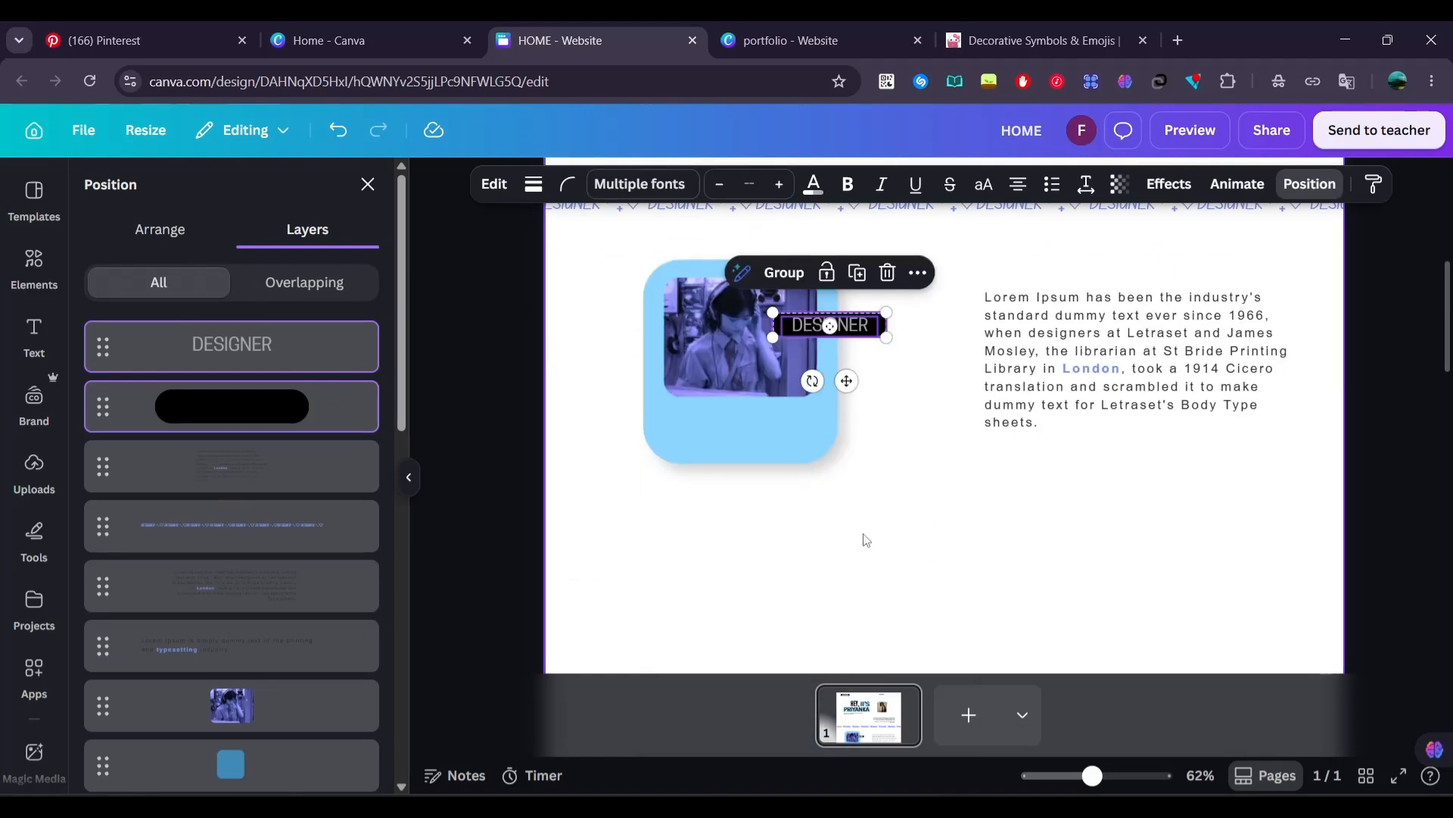
# Replace the text on the copied pill with KOREAN
pyautogui.click(825, 325)
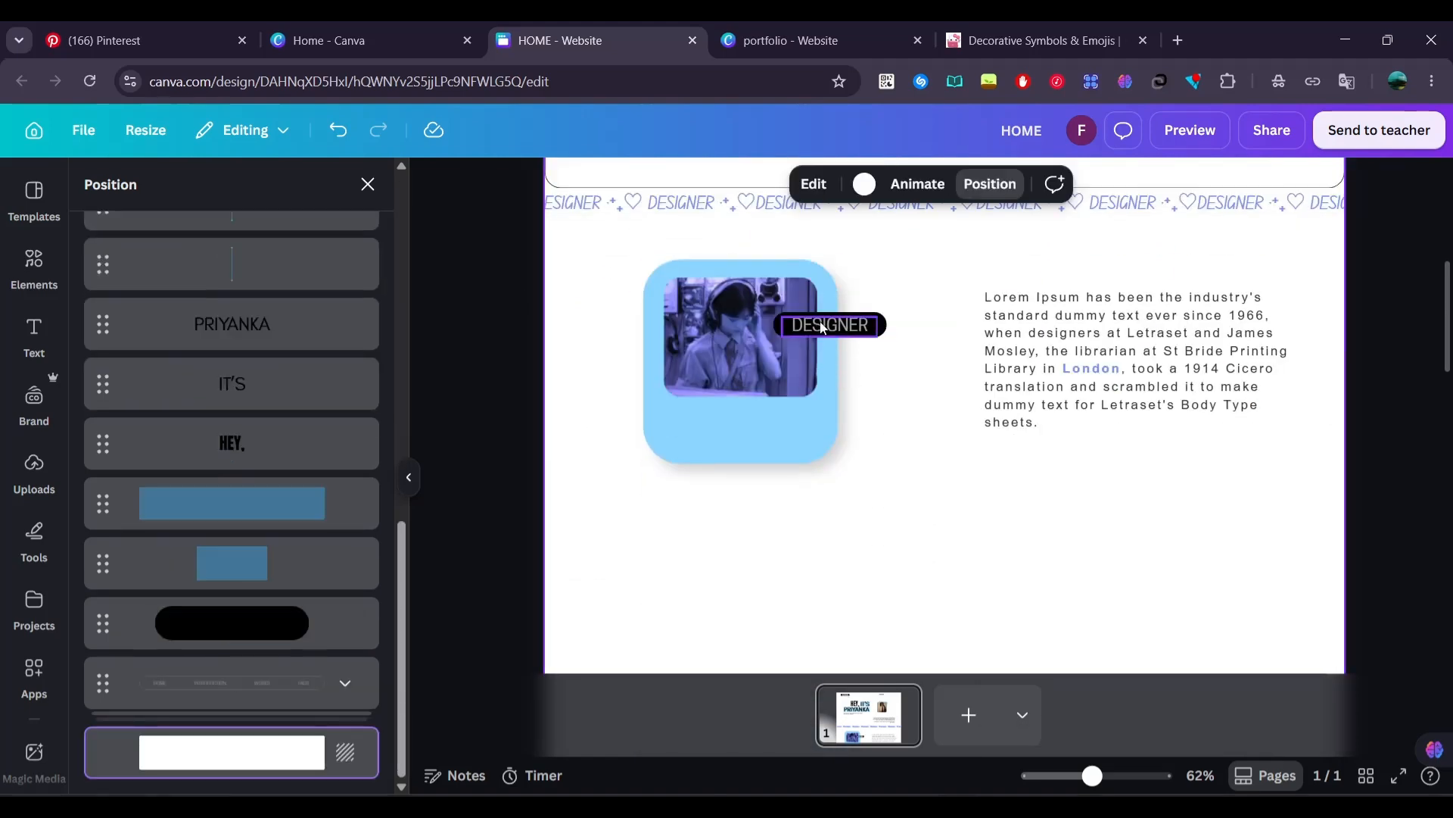
pyautogui.doubleClick(825, 325)
pyautogui.write('KOREAN')
pyautogui.click(473, 338)
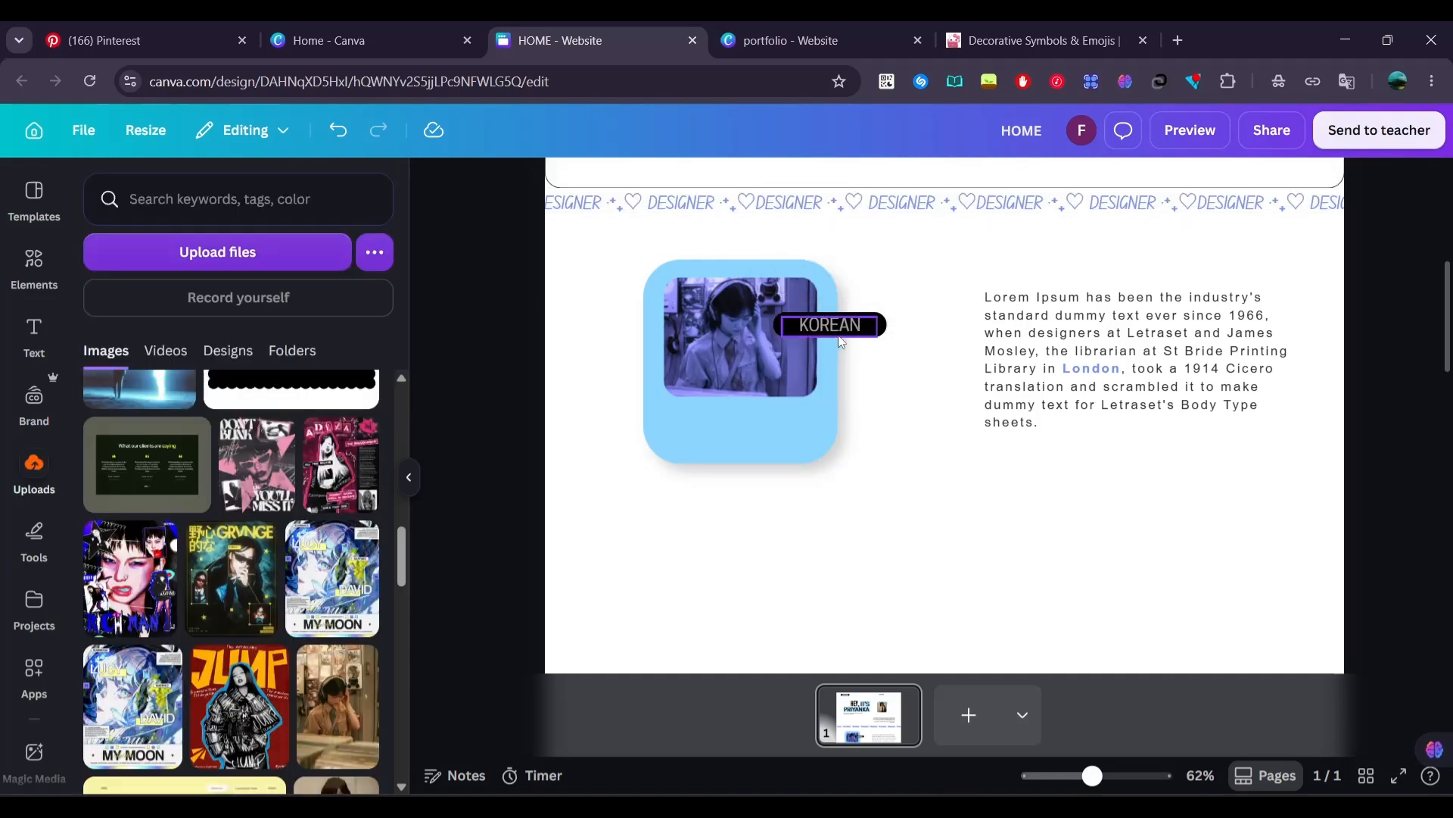
# Duplicate the black pill behind KOREAN, move the copy over the blue card's lower left edge and make it taller
pyautogui.click(876, 327)
pyautogui.hotkey('ctrl', 'd')
pyautogui.moveTo(879, 334); pyautogui.dragTo(661, 424)
pyautogui.moveTo(680, 409); pyautogui.dragTo(680, 398)
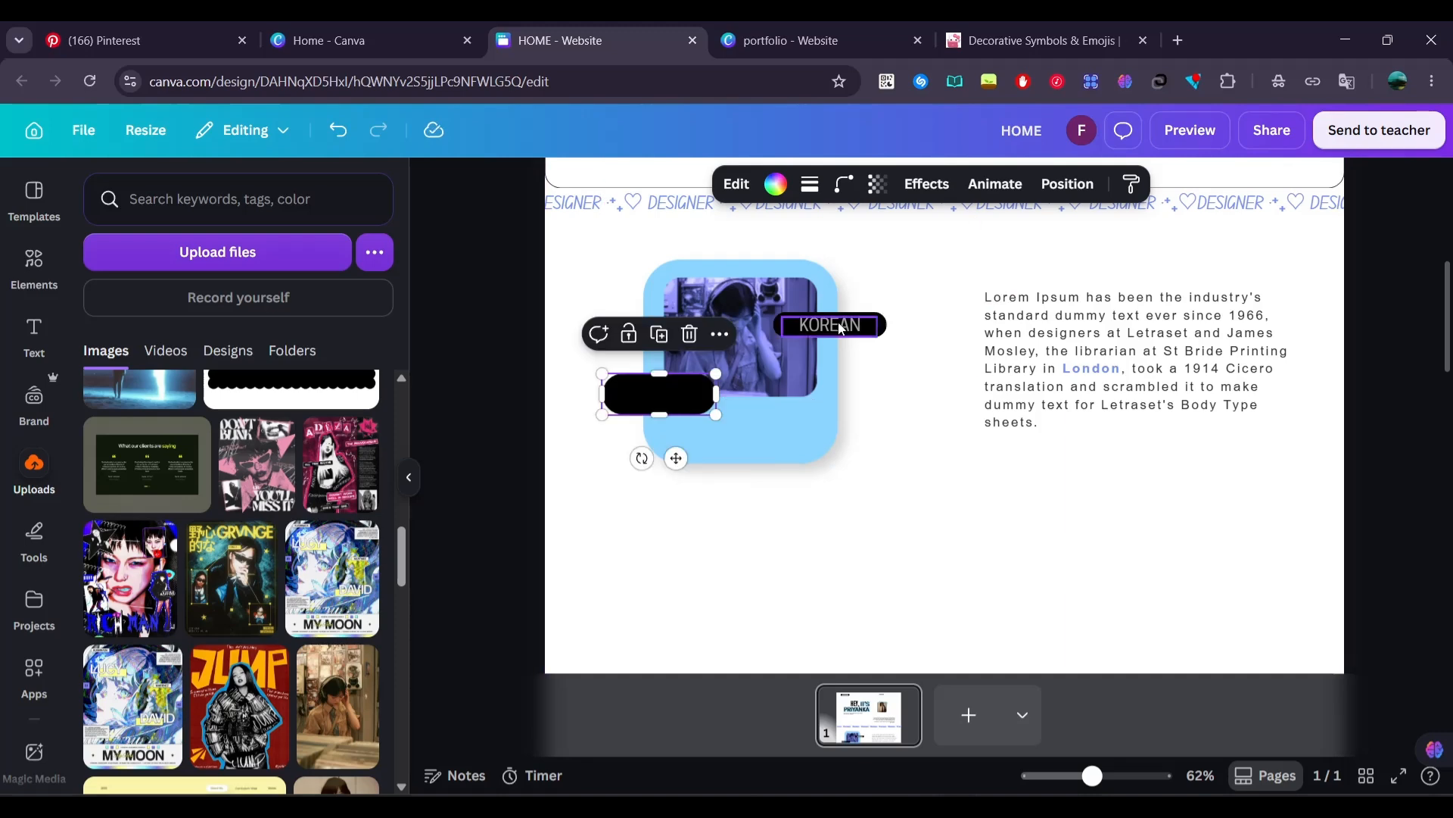
# Duplicate the KOREAN label onto the taller black pill and change its text to GRAPHIC DESIGNER
pyautogui.click(843, 328)
pyautogui.hotkey('ctrl', 'd')
pyautogui.moveTo(842, 342); pyautogui.dragTo(670, 394)
pyautogui.doubleClick(670, 394)
pyautogui.press('BackSpace')
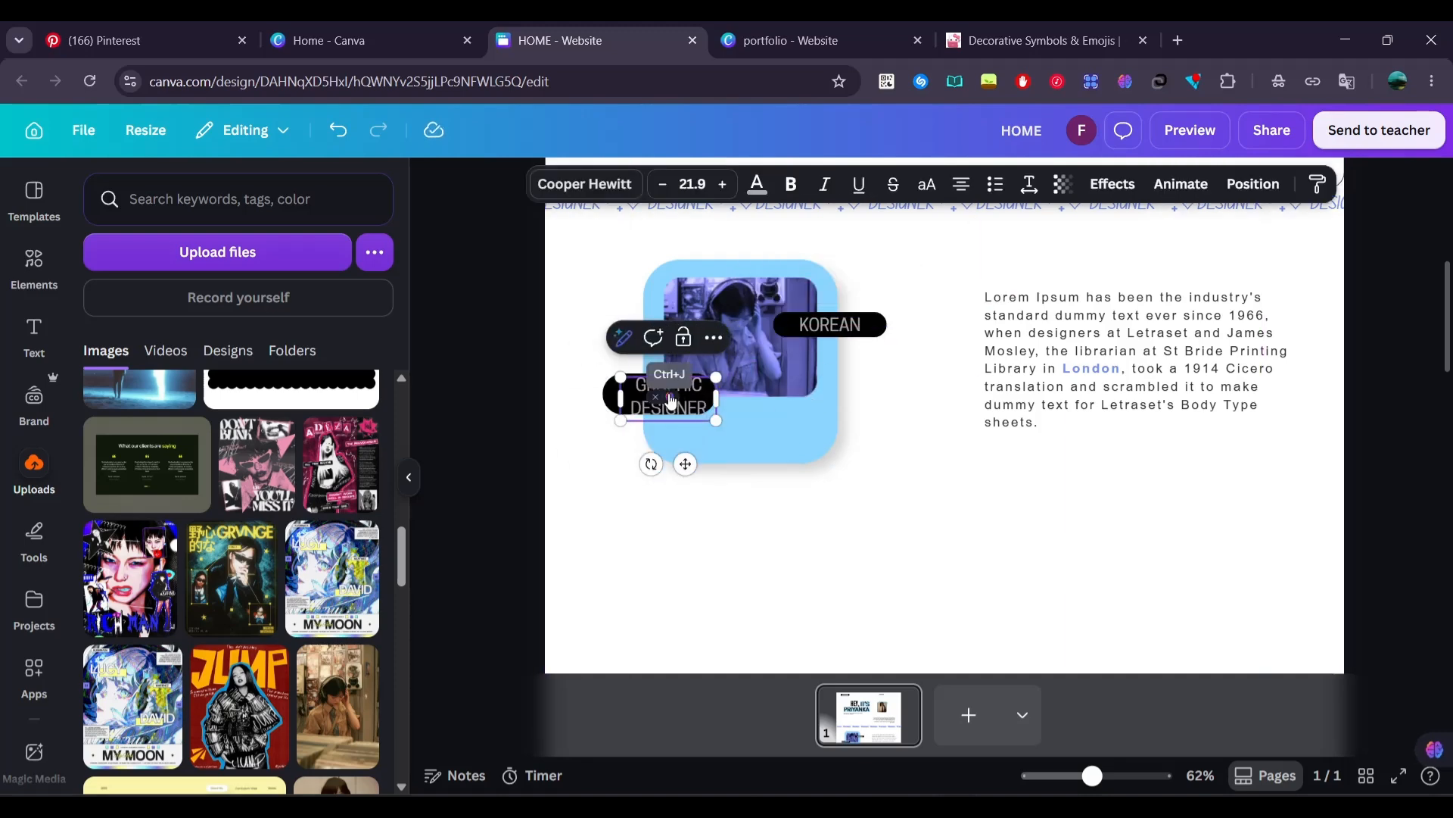
pyautogui.click(506, 393)
# Tighten the line spacing of the GRAPHIC DESIGNER label and center it on its black pill
pyautogui.moveTo(638, 401); pyautogui.dragTo(632, 398)
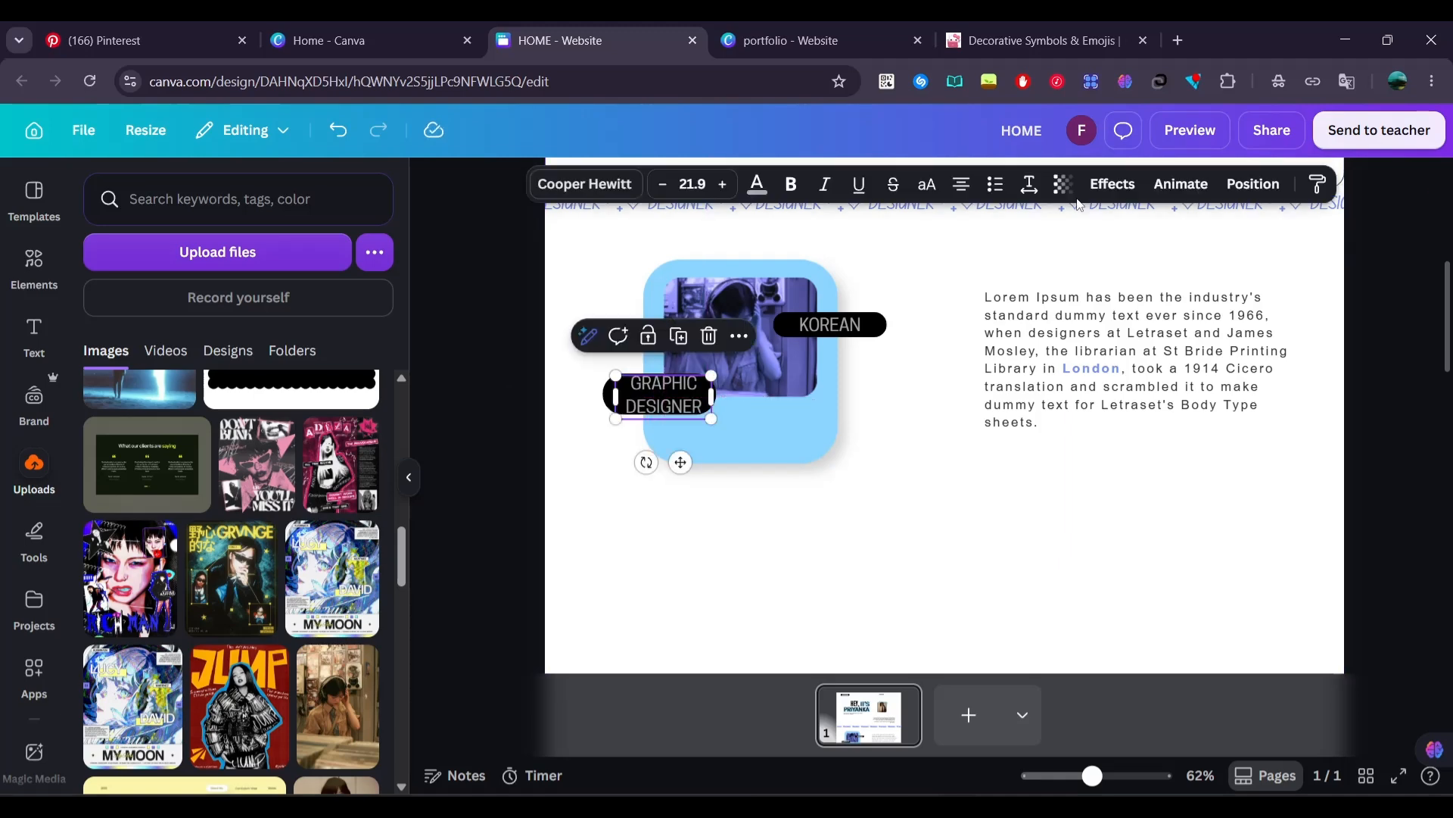
pyautogui.click(1029, 184)
pyautogui.click(497, 410)
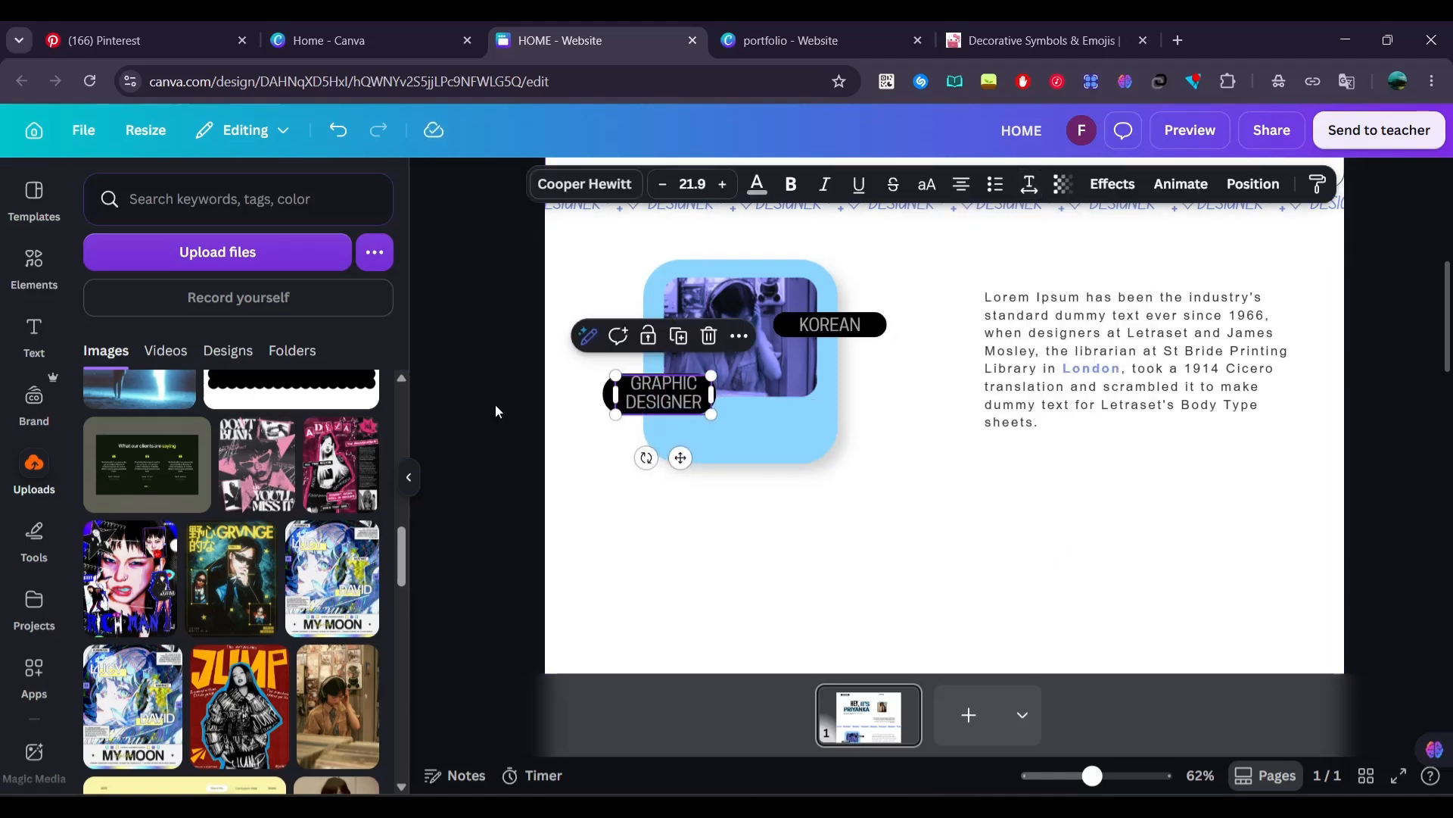
pyautogui.moveTo(649, 399); pyautogui.dragTo(634, 400)
pyautogui.click(541, 391)
pyautogui.click(506, 369)
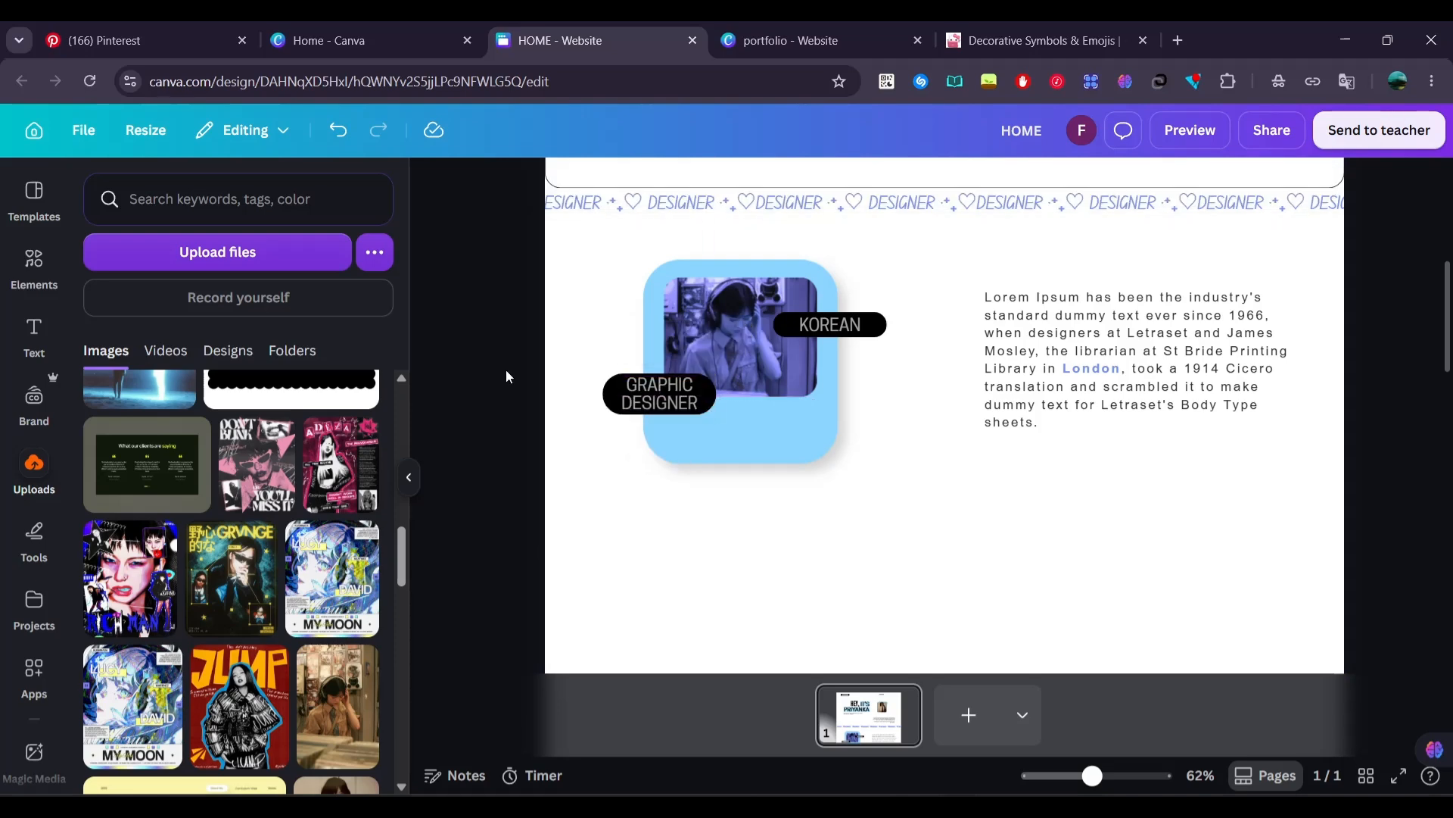
# Duplicate the GRAPHIC DESIGNER label to the blue card's lower right area and replace the text with the designer's full name
pyautogui.click(679, 403)
pyautogui.hotkey('ctrl', 'd')
pyautogui.moveTo(684, 417); pyautogui.dragTo(782, 442)
pyautogui.doubleClick(783, 442)
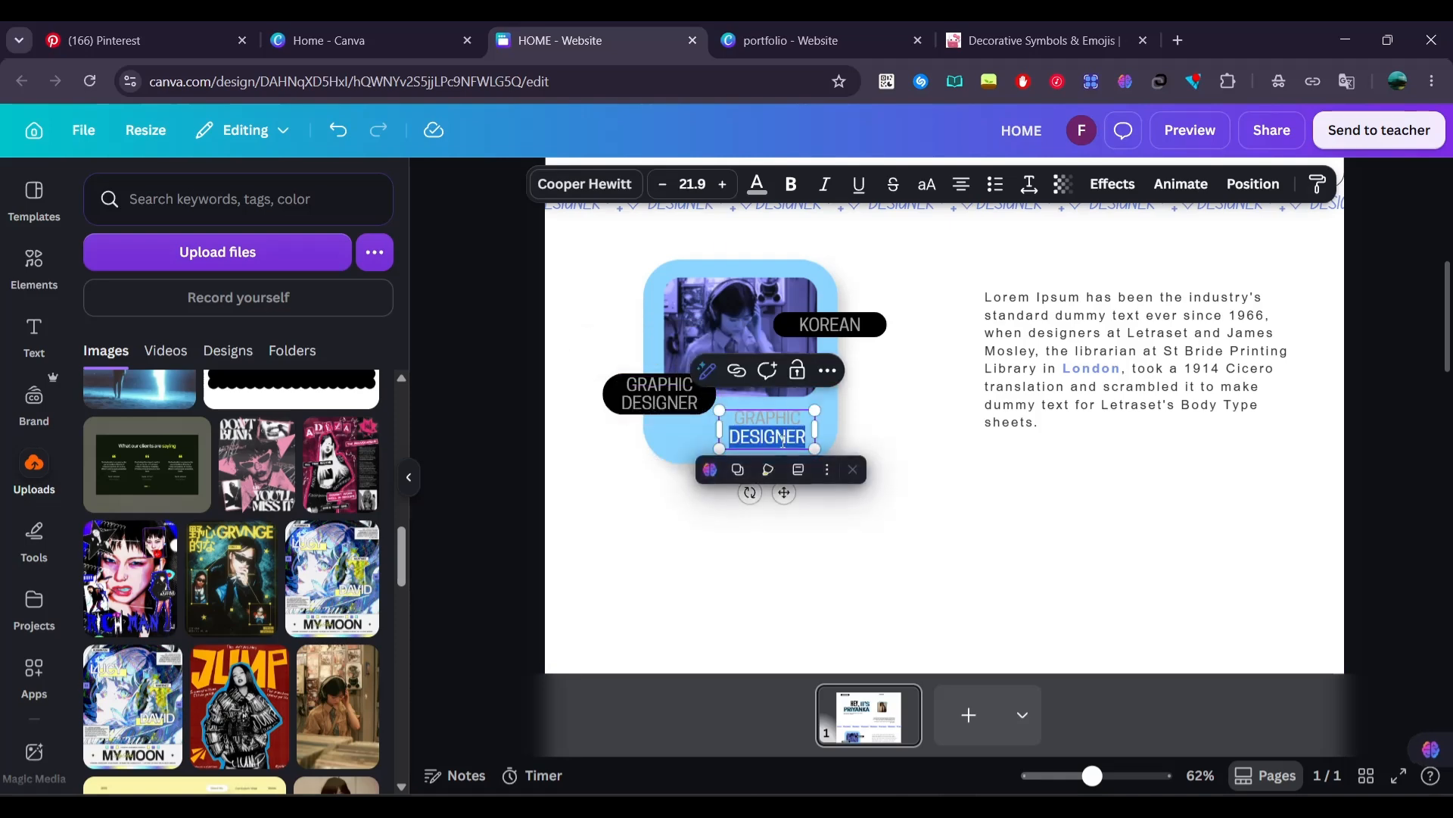
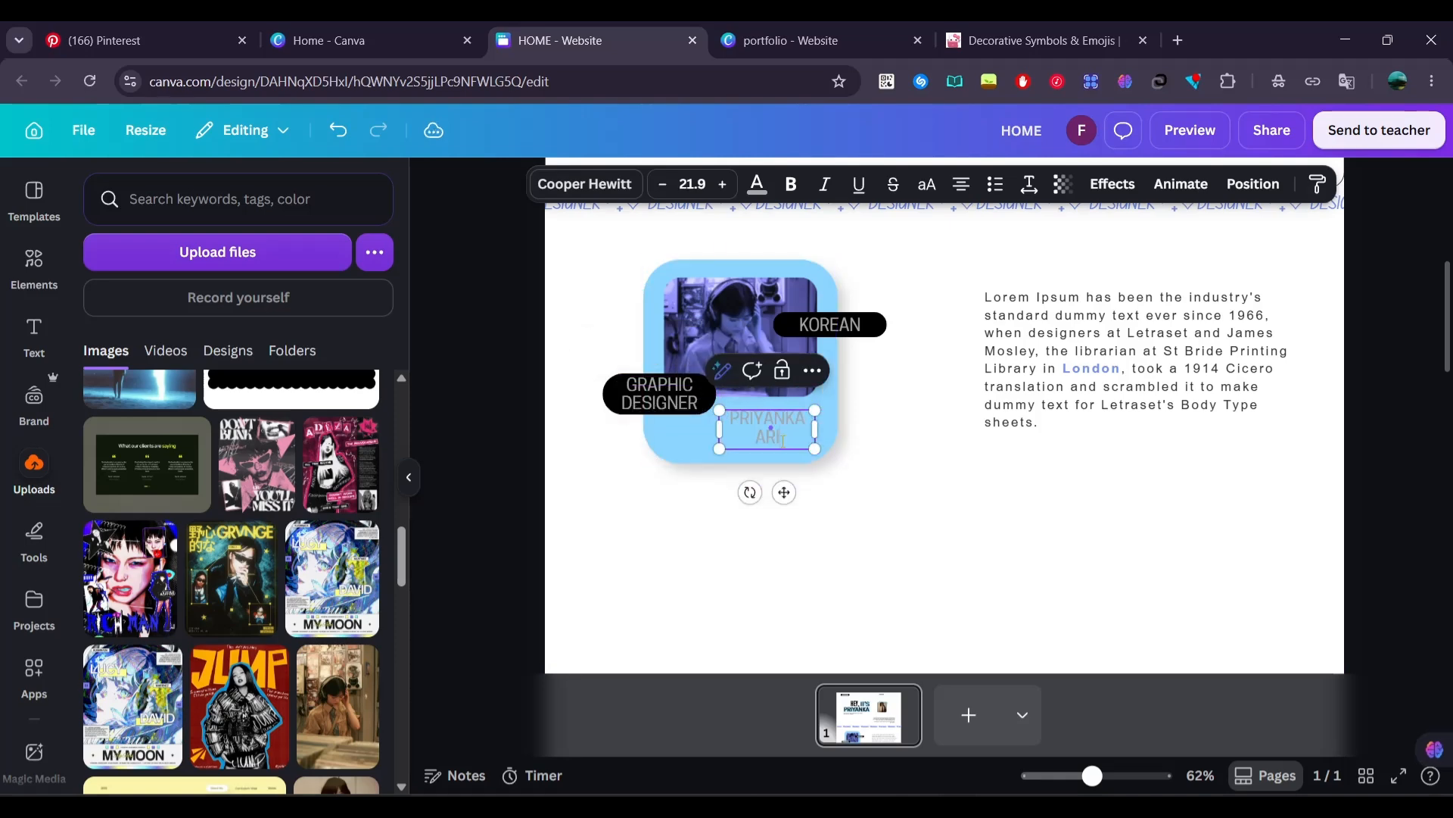
# Color the name on the blue card black and align its two lines to the right
pyautogui.hotkey('ctrl', 'a')
pyautogui.click(757, 184)
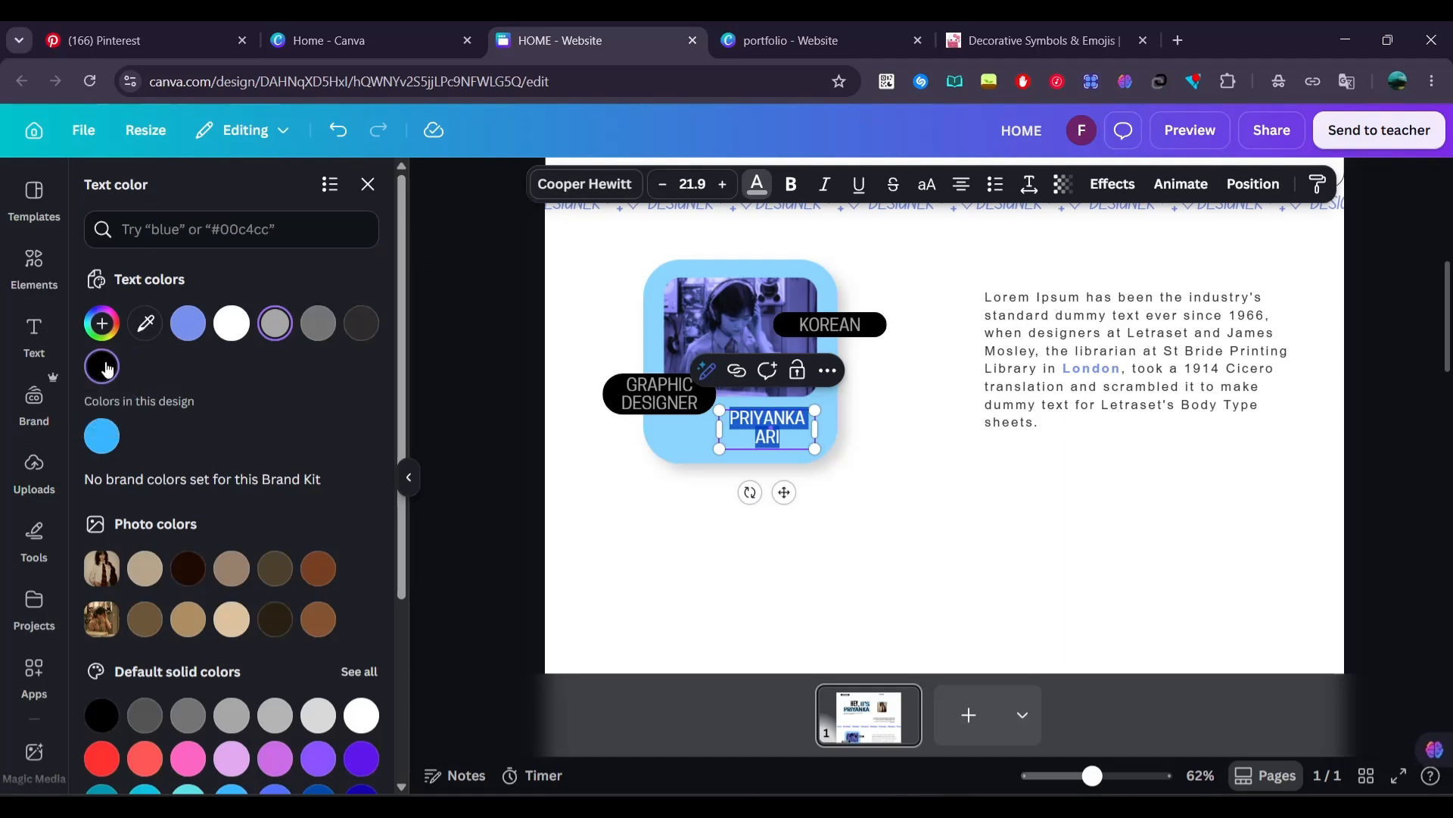
pyautogui.click(461, 374)
pyautogui.click(768, 424)
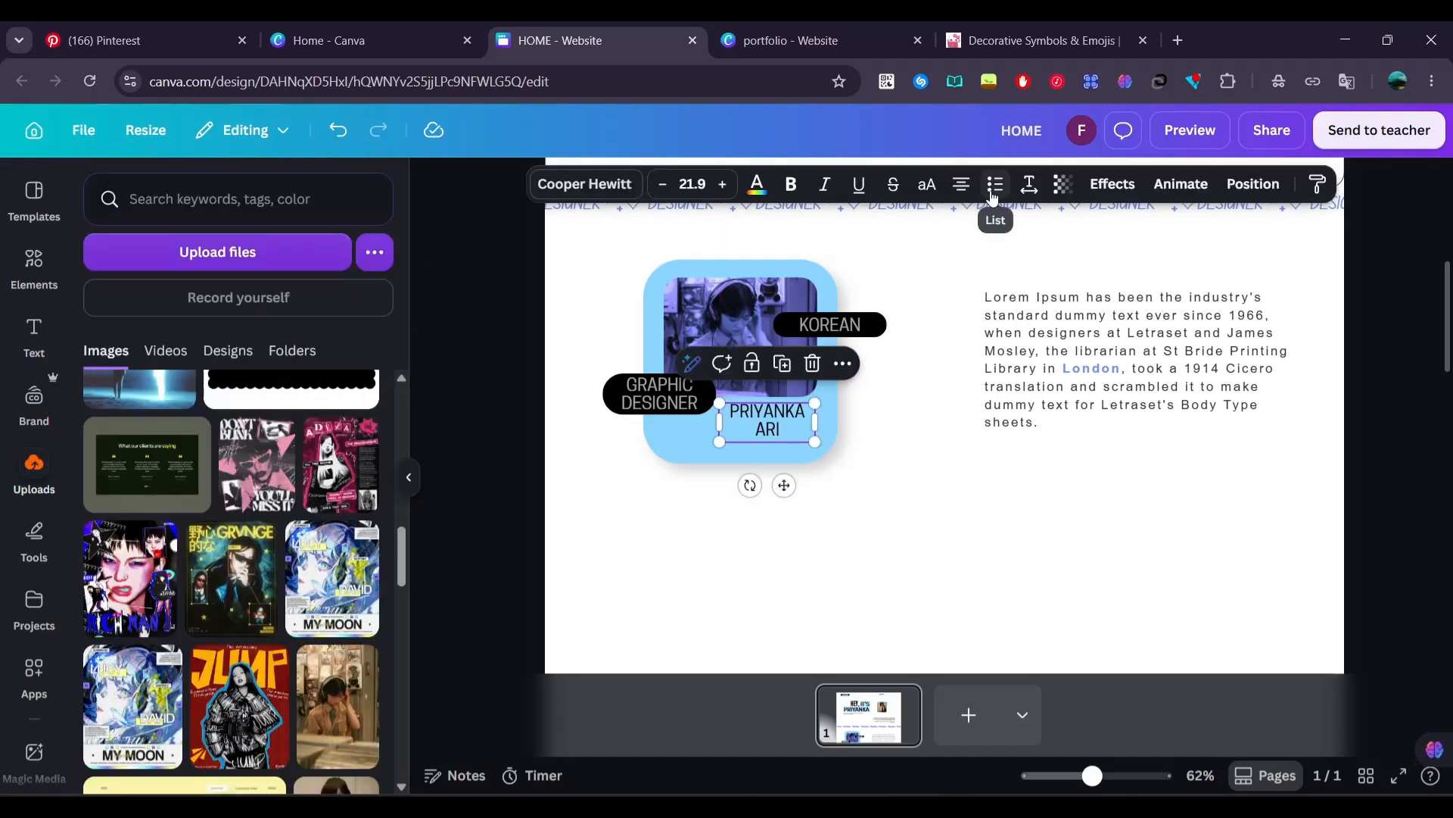
pyautogui.click(455, 472)
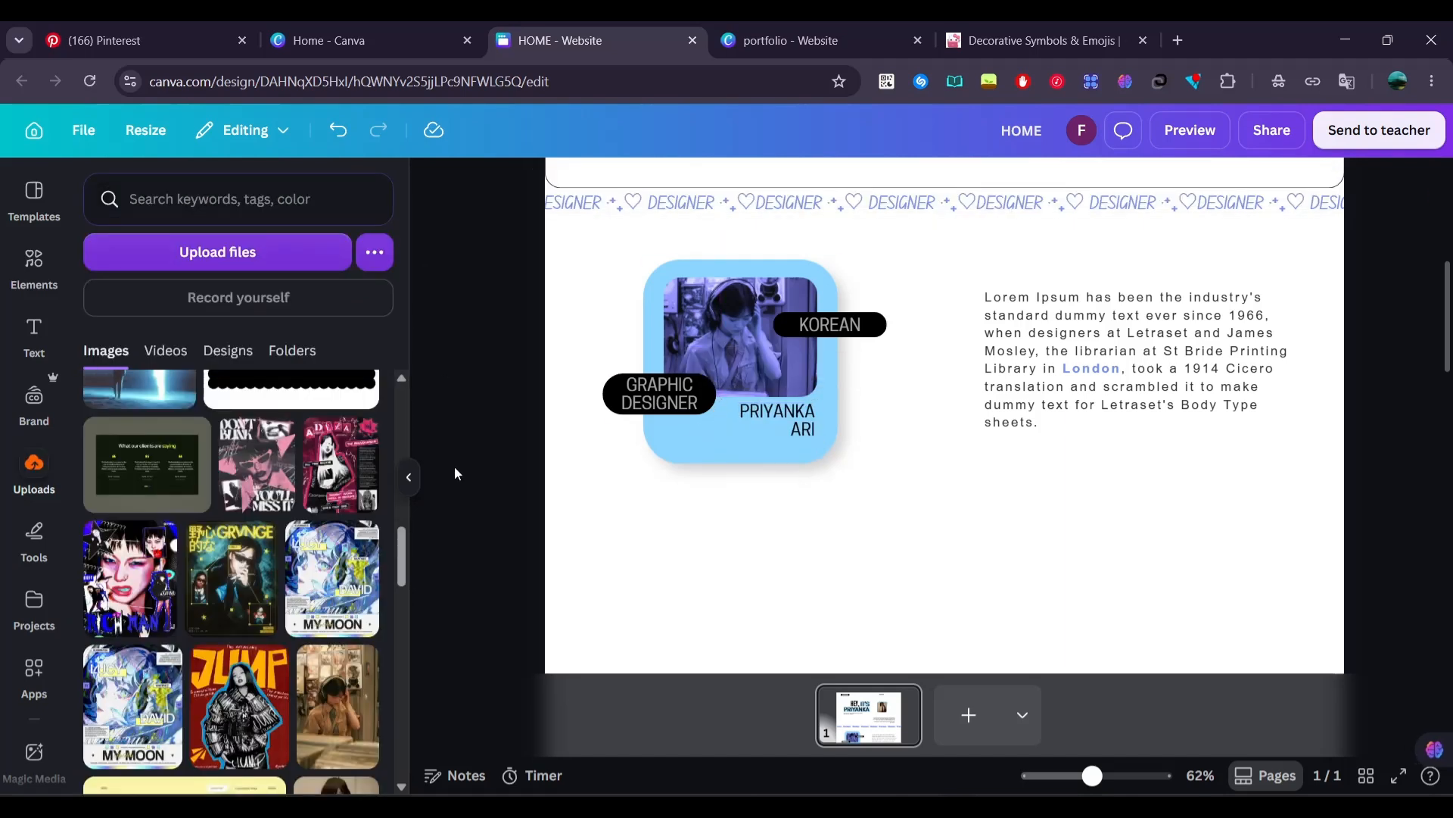
# Search the elements for "arrow" and add the thin curved black arrow graphic to the page
pyautogui.click(33, 261)
pyautogui.click(94, 185)
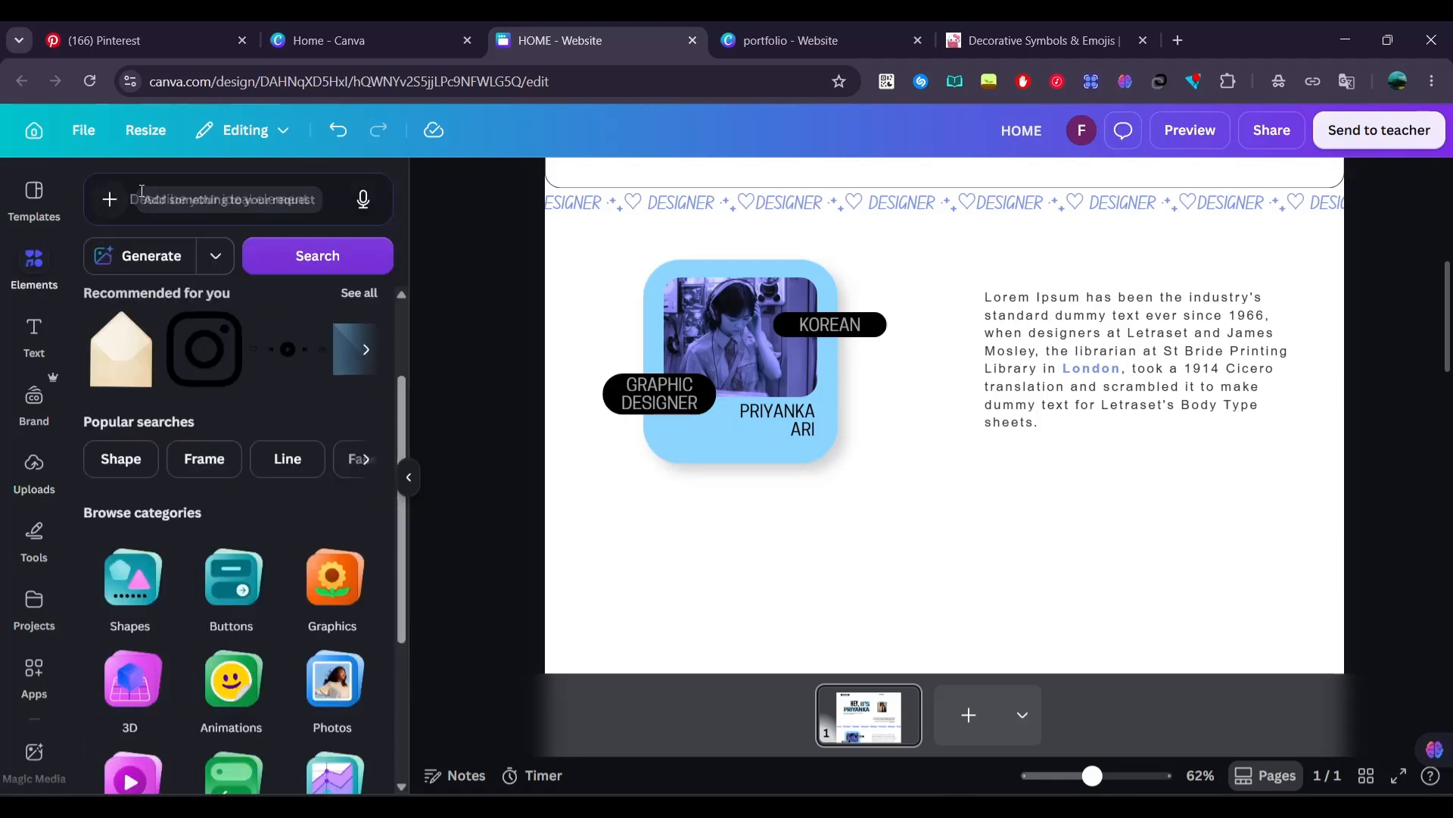
pyautogui.click(142, 199)
pyautogui.write('arrow')
pyautogui.press('Return')
pyautogui.click(353, 512)
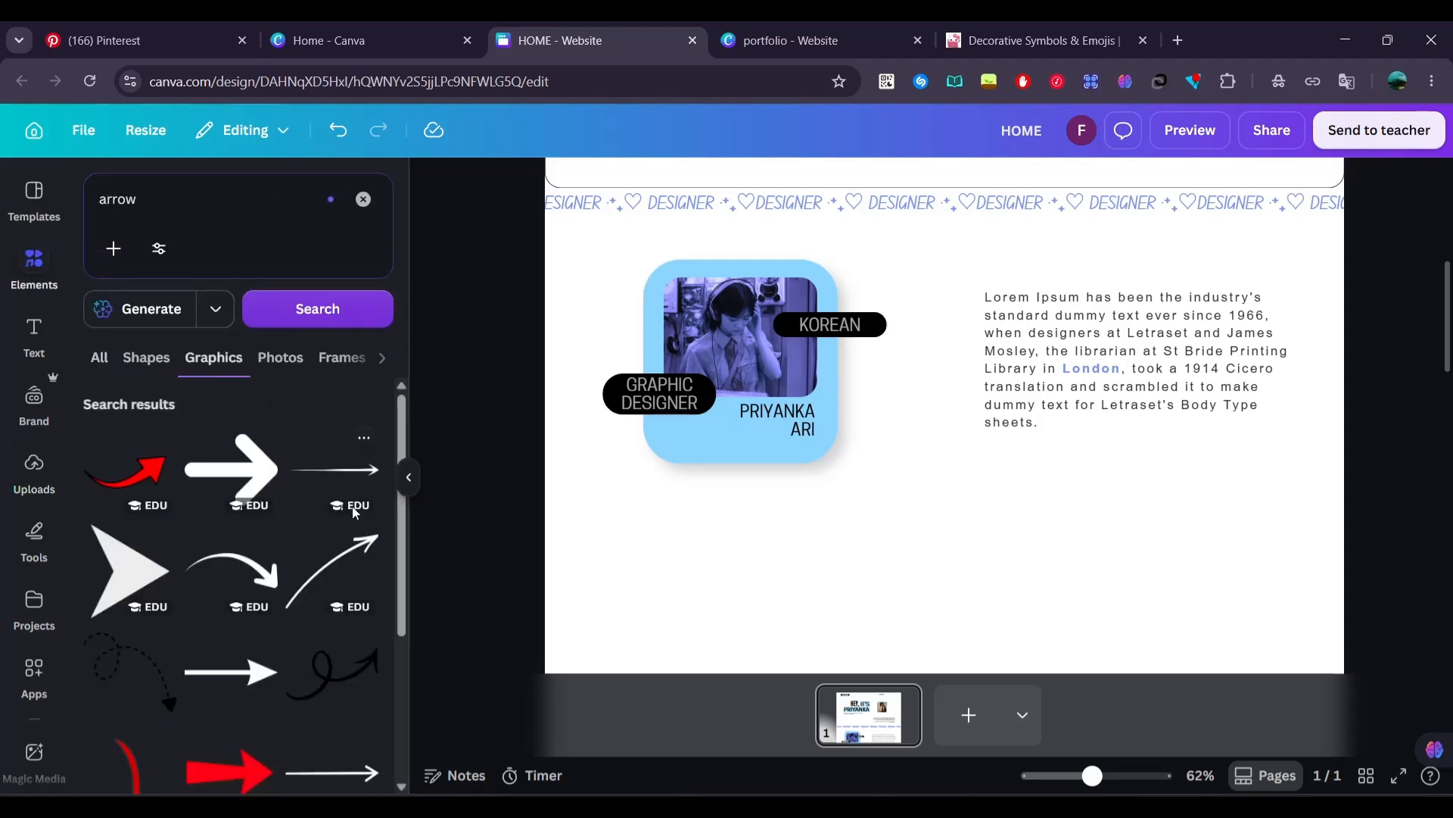
pyautogui.scroll(-3, 352, 530)
pyautogui.click(331, 611)
# Shrink and rotate the curved arrow so it leads rightward from below the blue card's lower right corner
pyautogui.moveTo(914, 568); pyautogui.dragTo(955, 589)
pyautogui.moveTo(908, 632); pyautogui.dragTo(997, 290)
pyautogui.moveTo(1043, 248); pyautogui.dragTo(918, 463)
pyautogui.moveTo(884, 565); pyautogui.dragTo(976, 522)
pyautogui.moveTo(913, 488); pyautogui.dragTo(916, 457)
# Recolor the curved arrow with the design's periwinkle blue
pyautogui.click(754, 184)
pyautogui.click(144, 393)
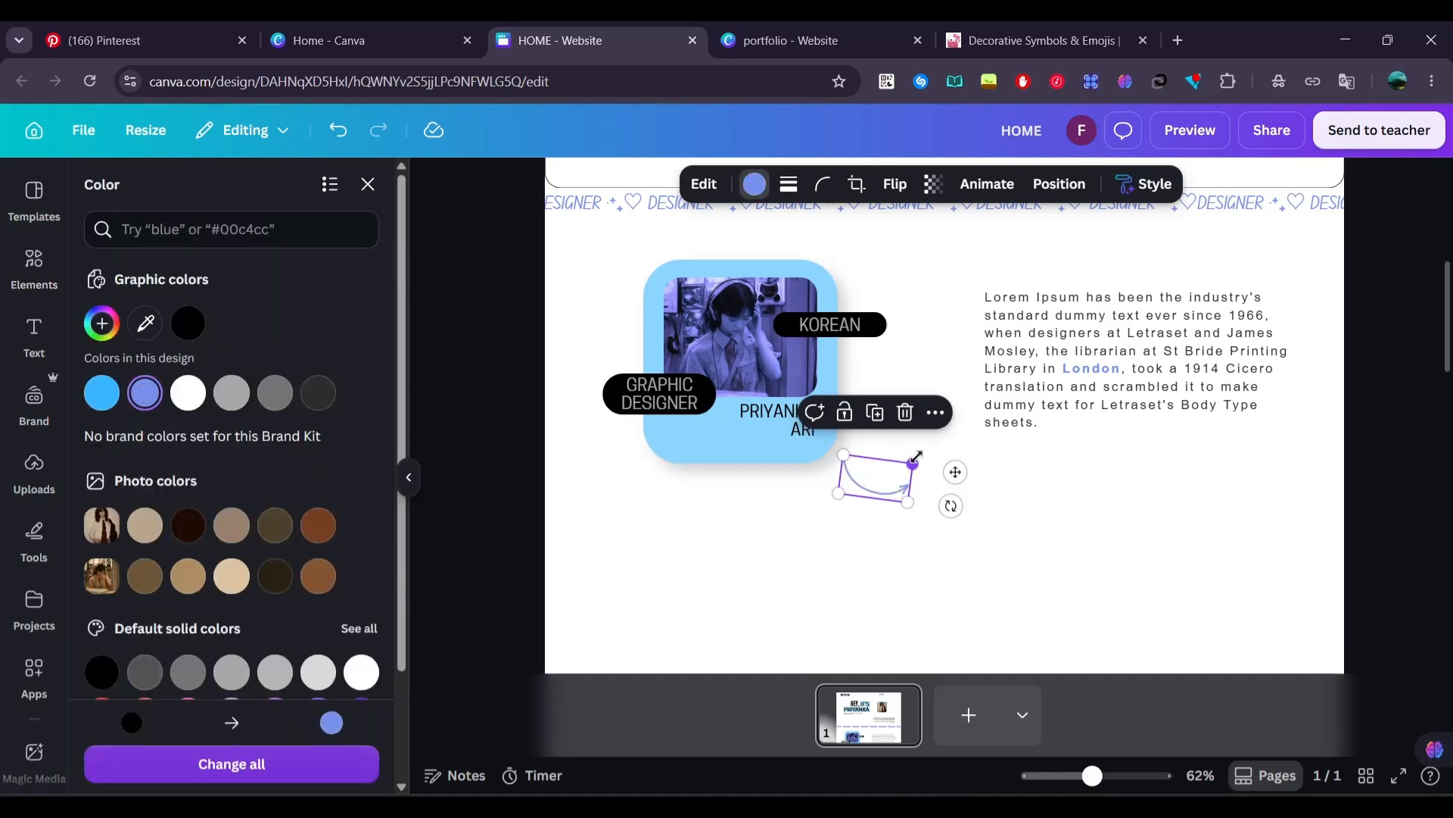
pyautogui.click(493, 368)
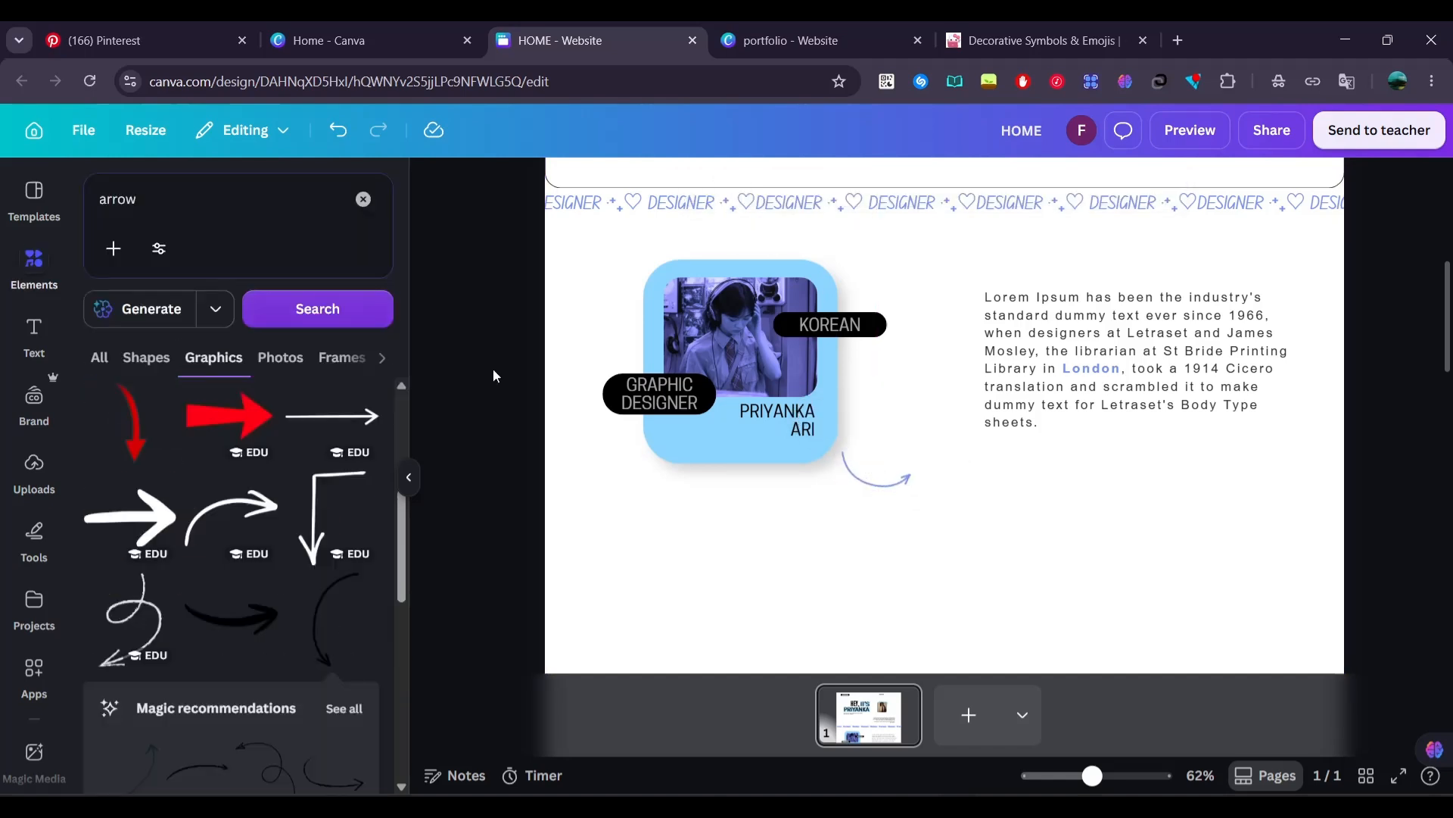
# Clear the arrow search and add the spiky gradient purple star from the recently used elements
pyautogui.click(172, 214)
pyautogui.click(363, 200)
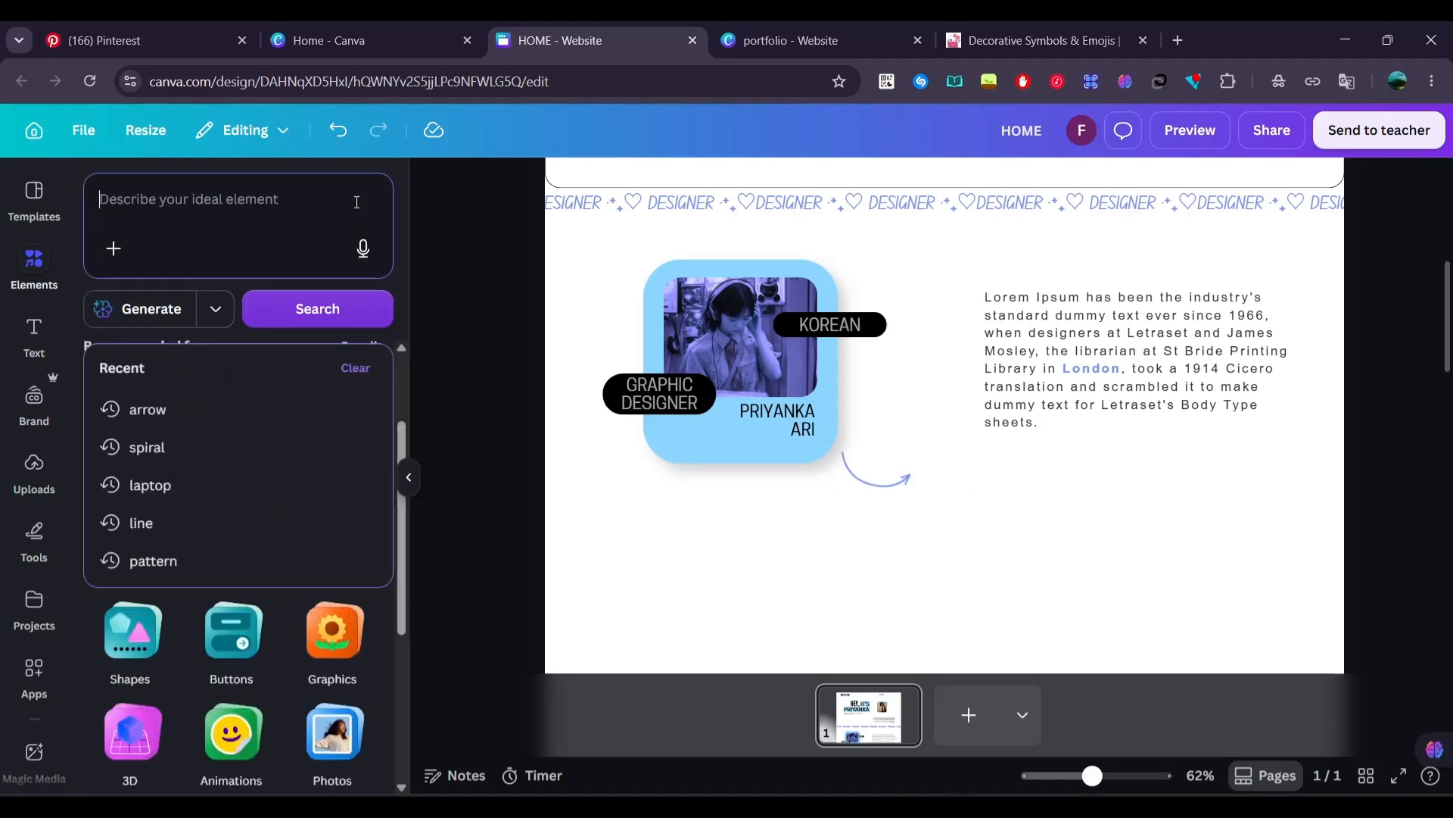
pyautogui.click(417, 386)
pyautogui.click(371, 347)
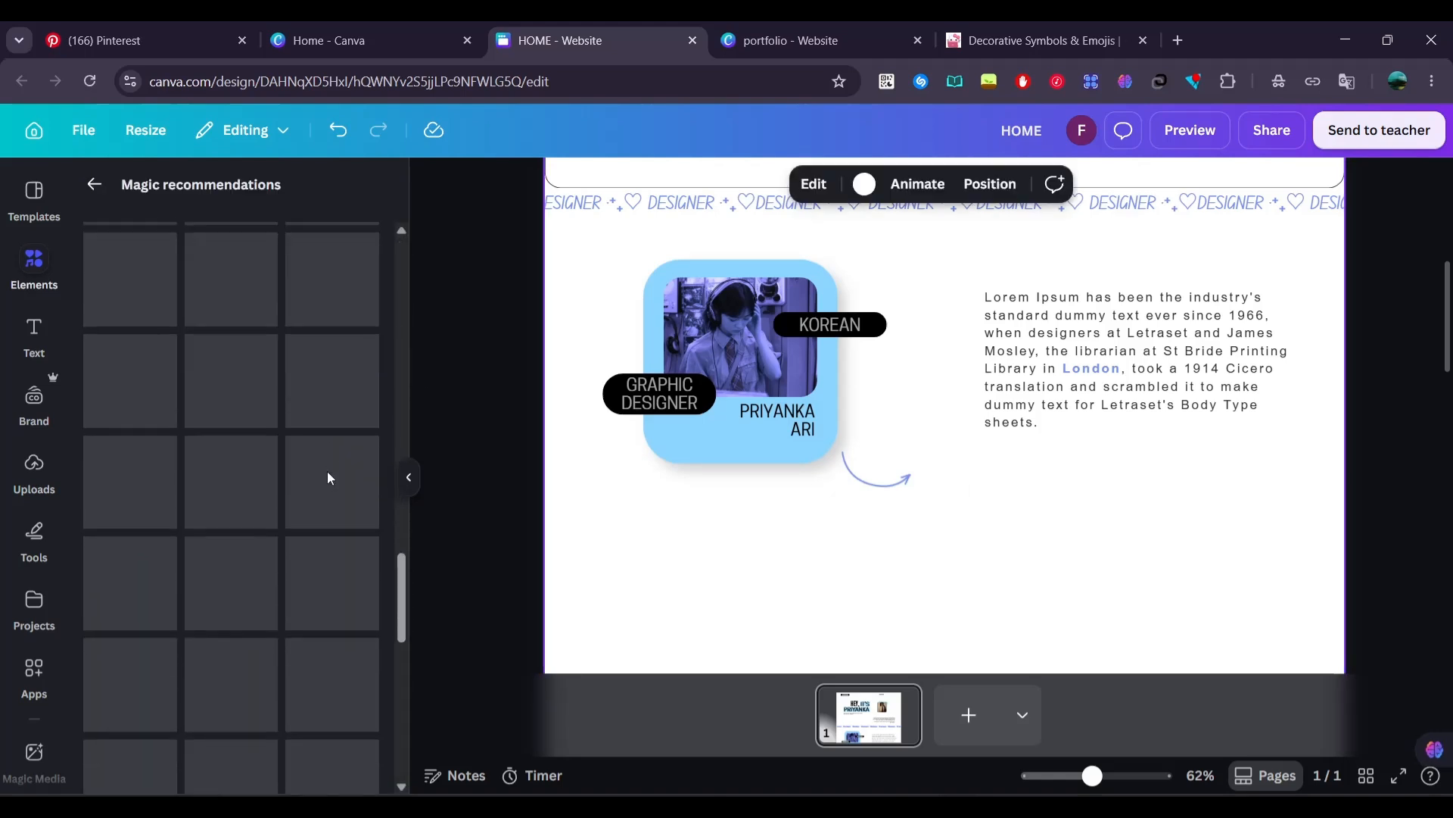
pyautogui.click(91, 185)
pyautogui.scroll(3, 214, 331)
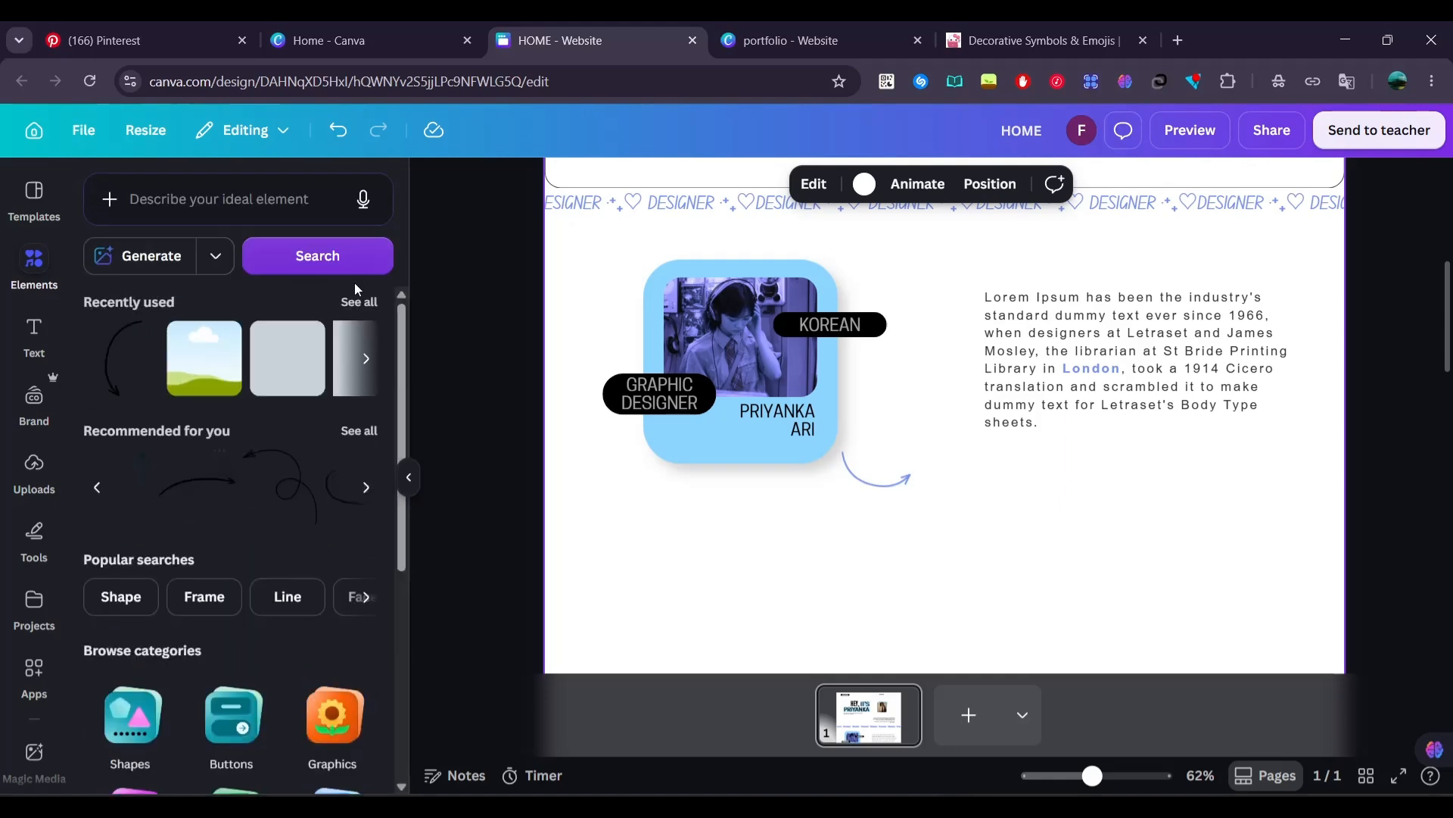
pyautogui.click(357, 294)
pyautogui.scroll(-2, 217, 548)
pyautogui.click(217, 548)
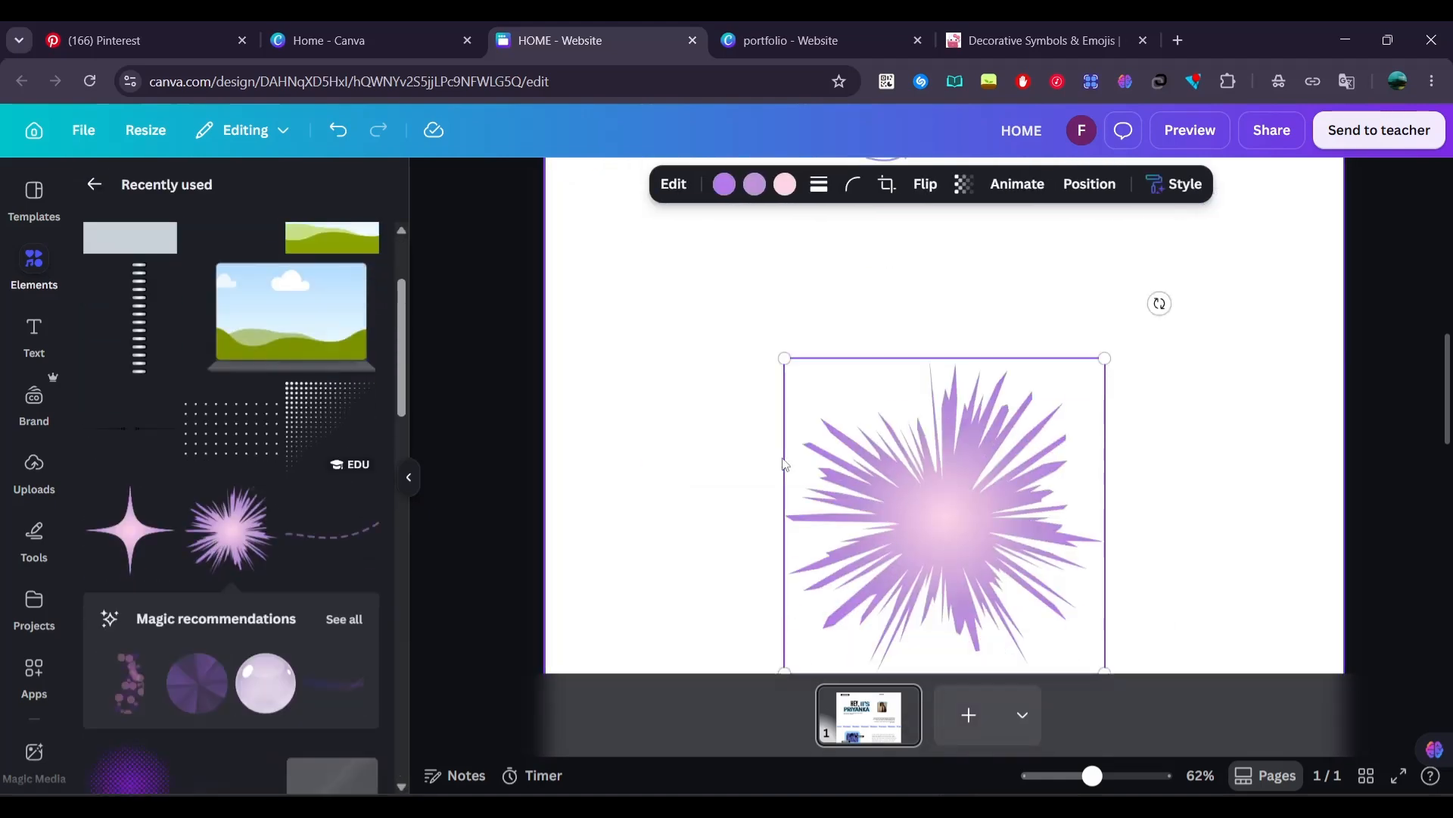
# Position the spiky star below the paragraph so that about half of it runs off the page's right edge
pyautogui.moveTo(960, 516); pyautogui.dragTo(1213, 310)
pyautogui.scroll(3, 1213, 310)
pyautogui.click(265, 499)
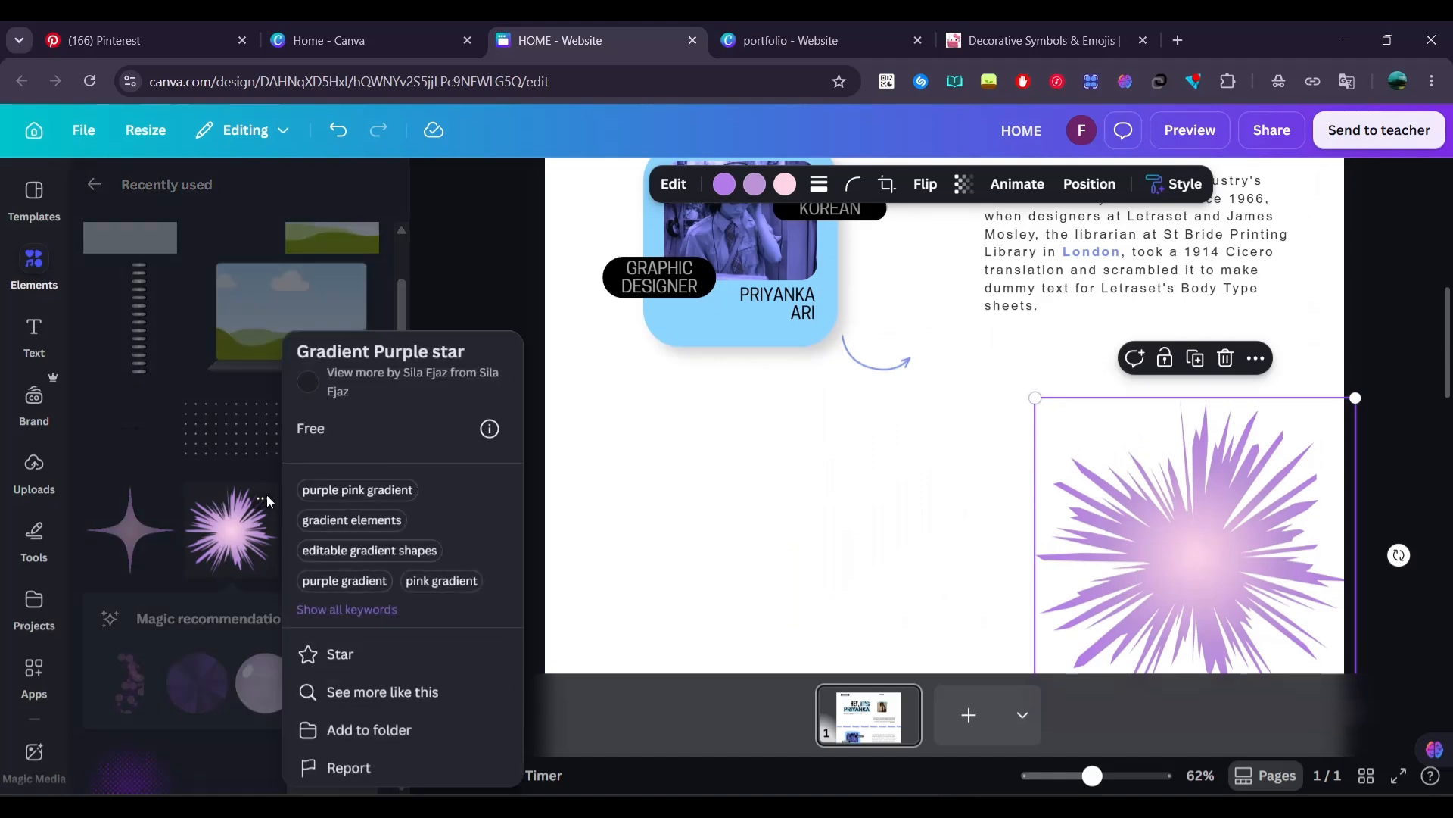
pyautogui.moveTo(1107, 497); pyautogui.dragTo(1239, 405)
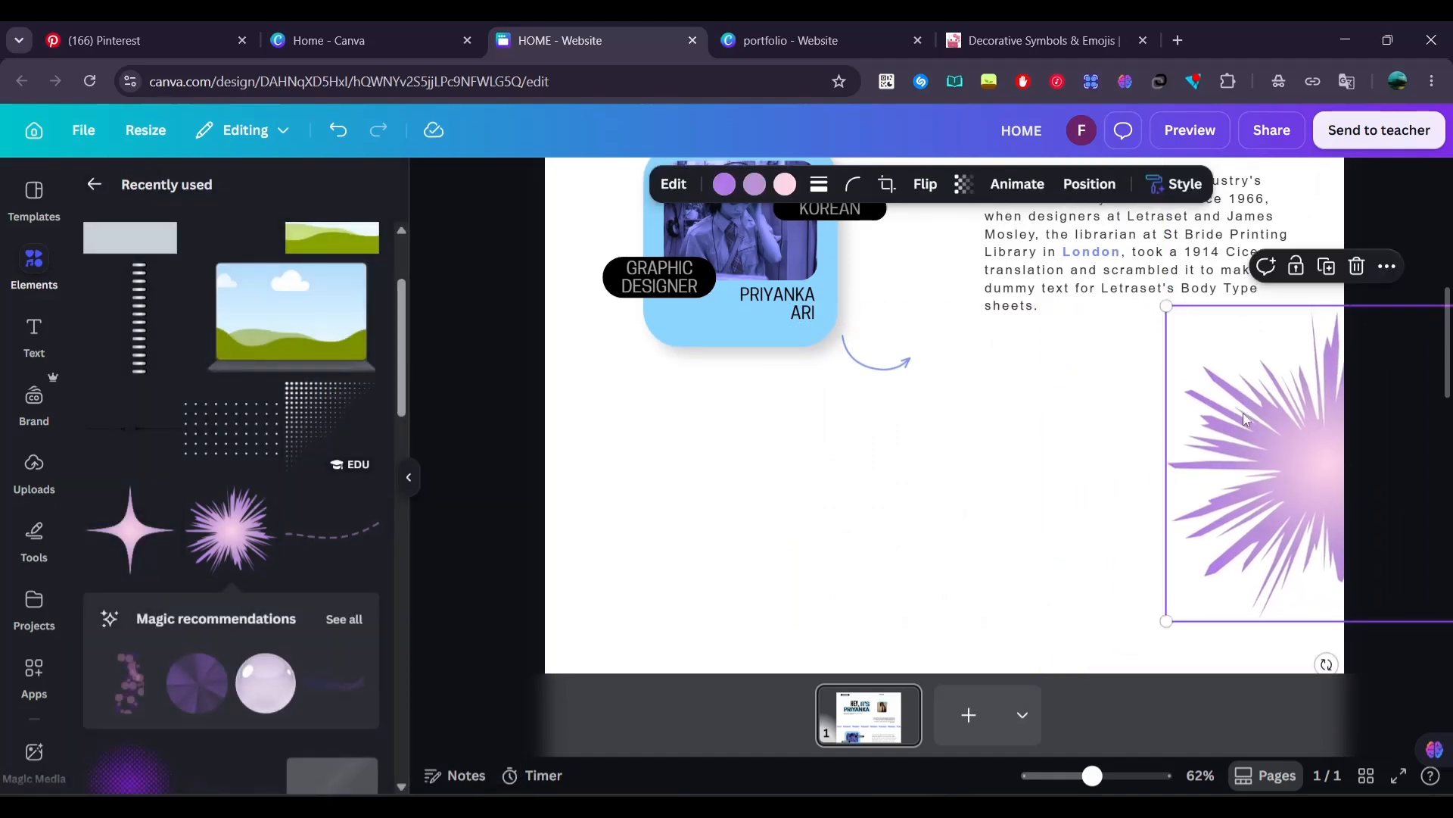
# Recolor the spiky star's gradient with periwinkle, dark blue and a medium blue center
pyautogui.click(723, 184)
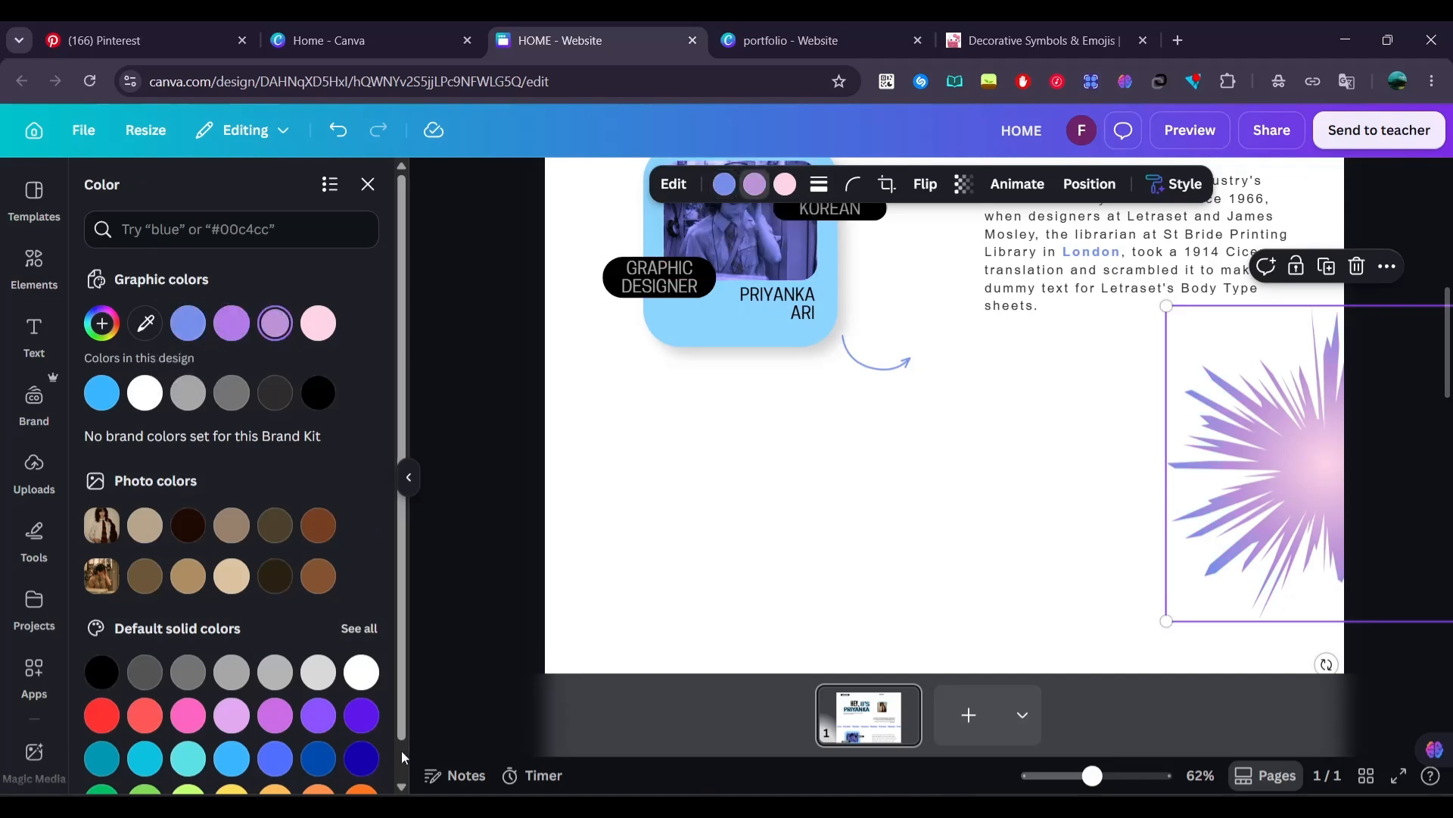
pyautogui.click(361, 758)
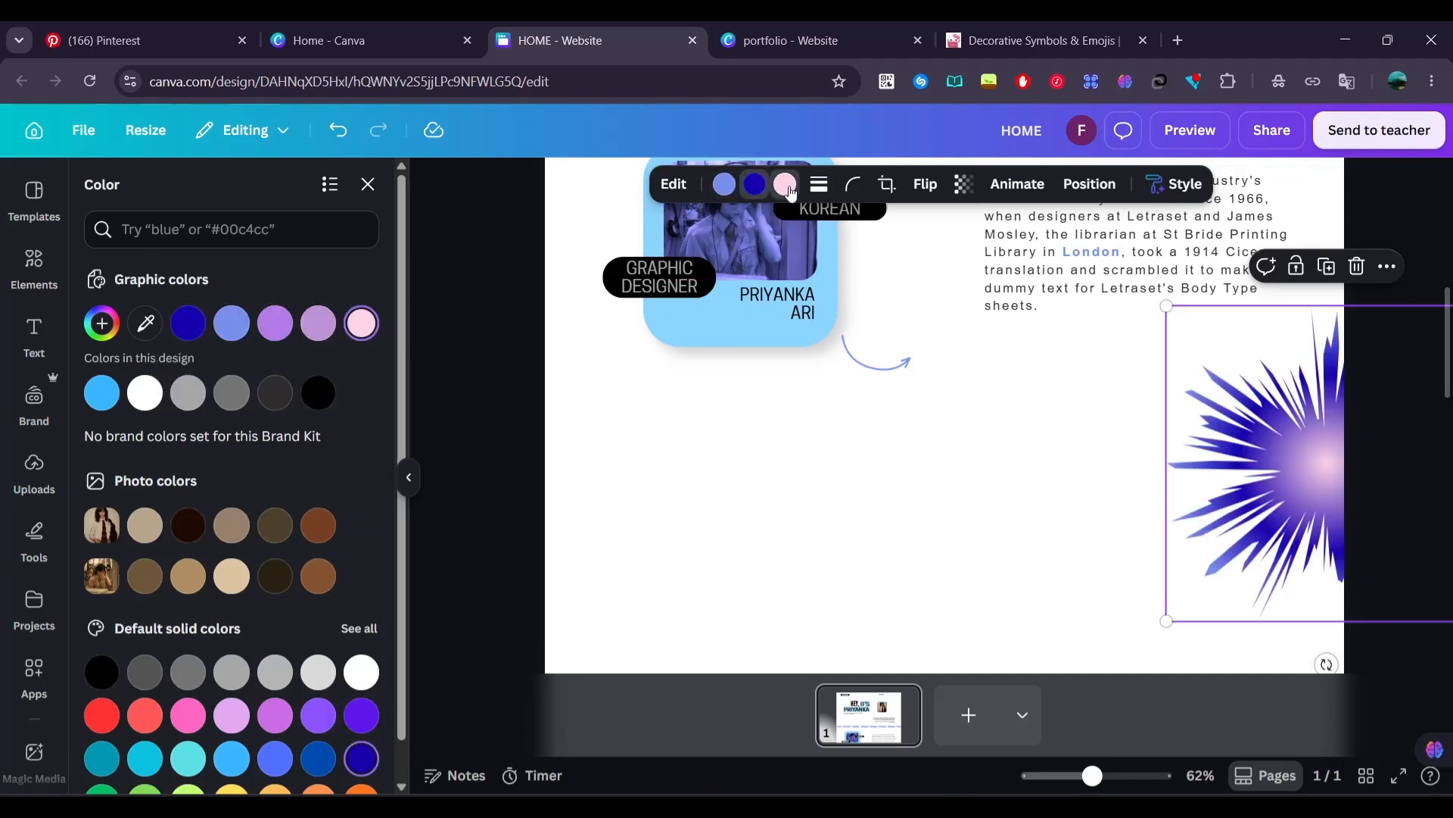
pyautogui.click(274, 758)
# Make the spiky star faint by lowering its opacity and nudge it slightly further off the page's right edge
pyautogui.click(964, 184)
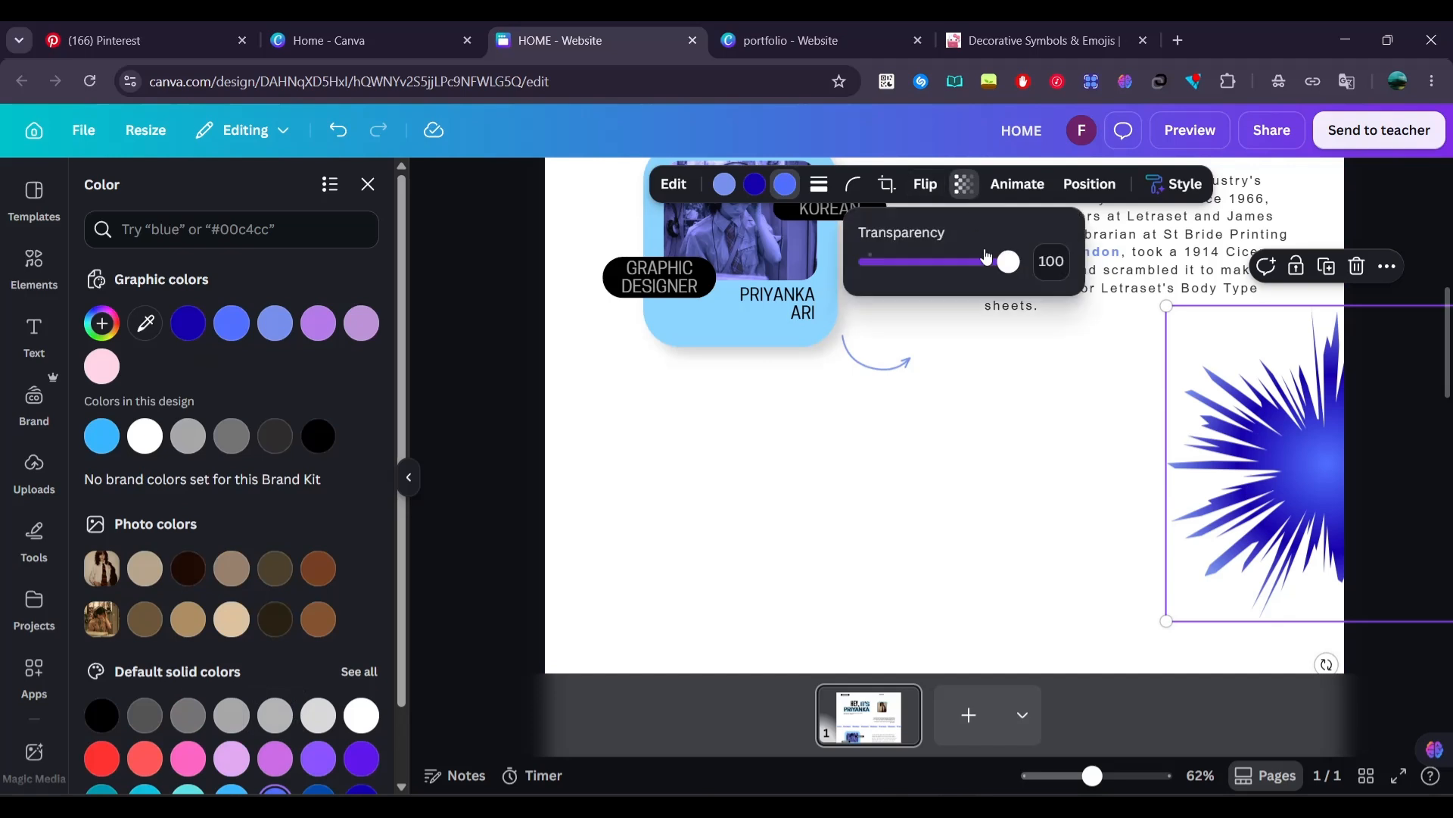
pyautogui.moveTo(1013, 261); pyautogui.dragTo(895, 266)
pyautogui.click(1277, 430)
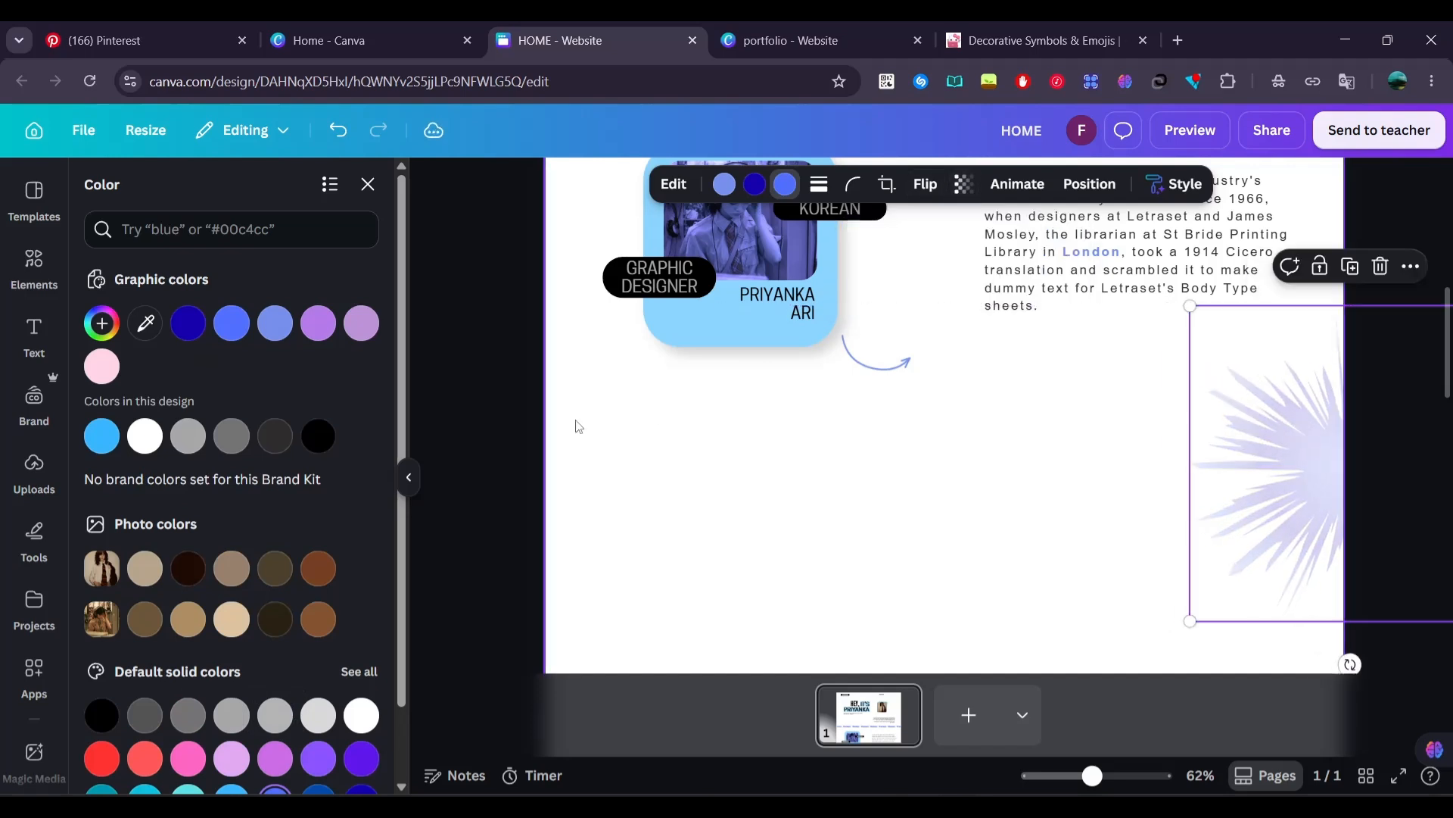
pyautogui.click(527, 410)
# Add the four-pointed gradient star from the recently used elements and place it half off the page's left edge
pyautogui.scroll(-1, 527, 410)
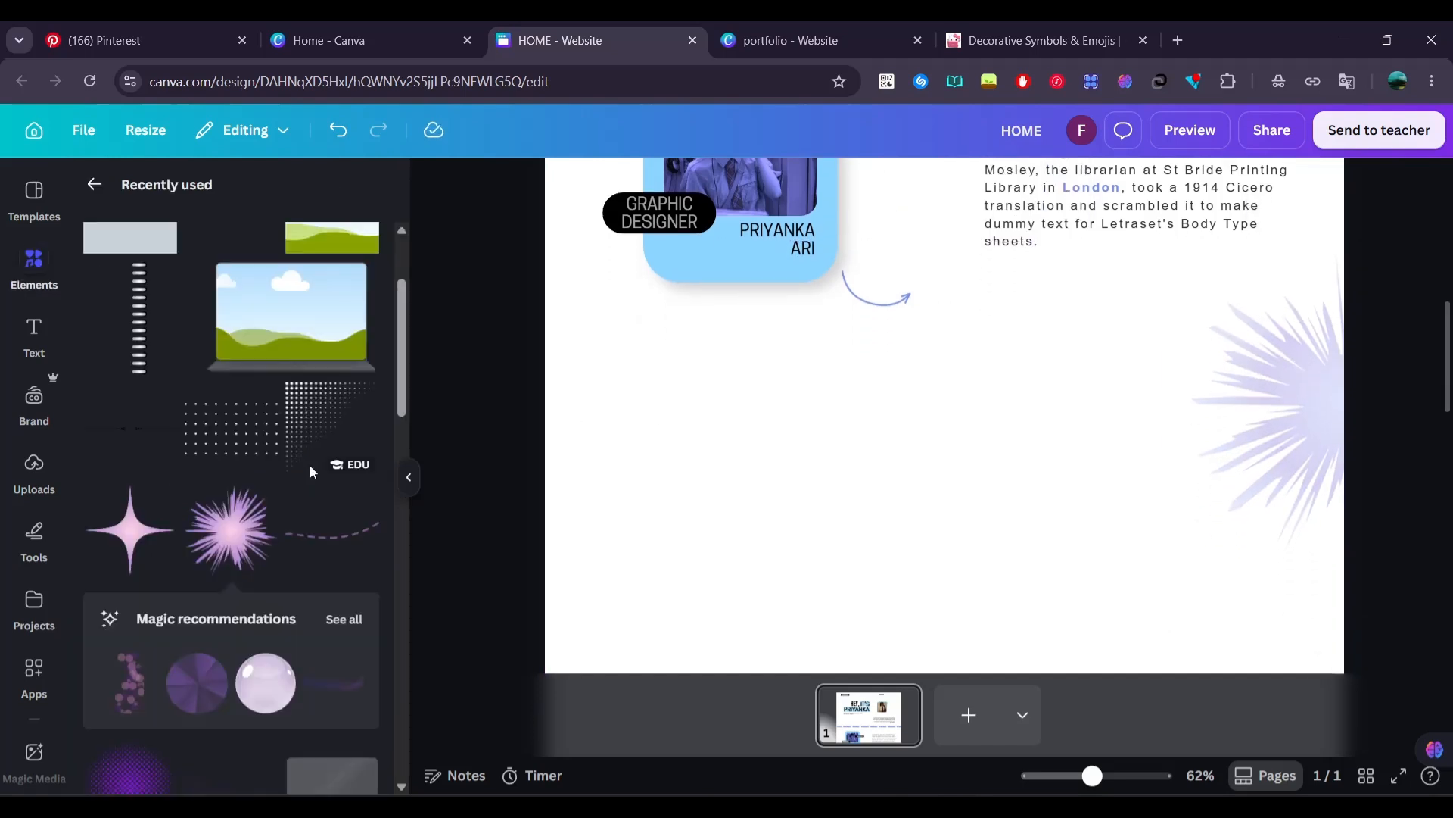
pyautogui.click(158, 500)
pyautogui.click(158, 501)
pyautogui.scroll(-2, 575, 500)
pyautogui.moveTo(162, 545); pyautogui.dragTo(488, 361)
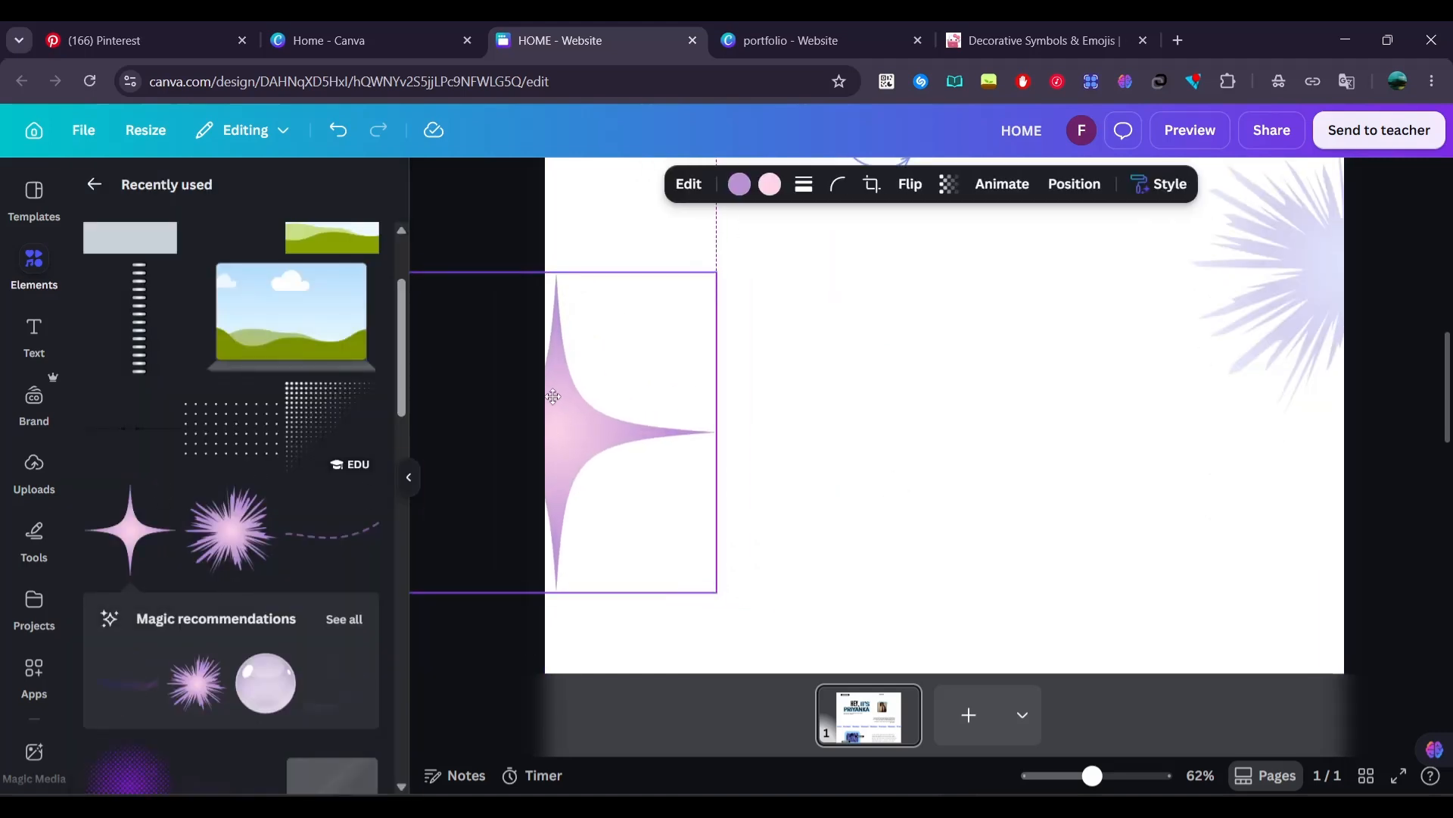
# Recolor the four-pointed star's gradient dark blue with a periwinkle center and lower its opacity so it looks faint
pyautogui.click(739, 184)
pyautogui.click(274, 323)
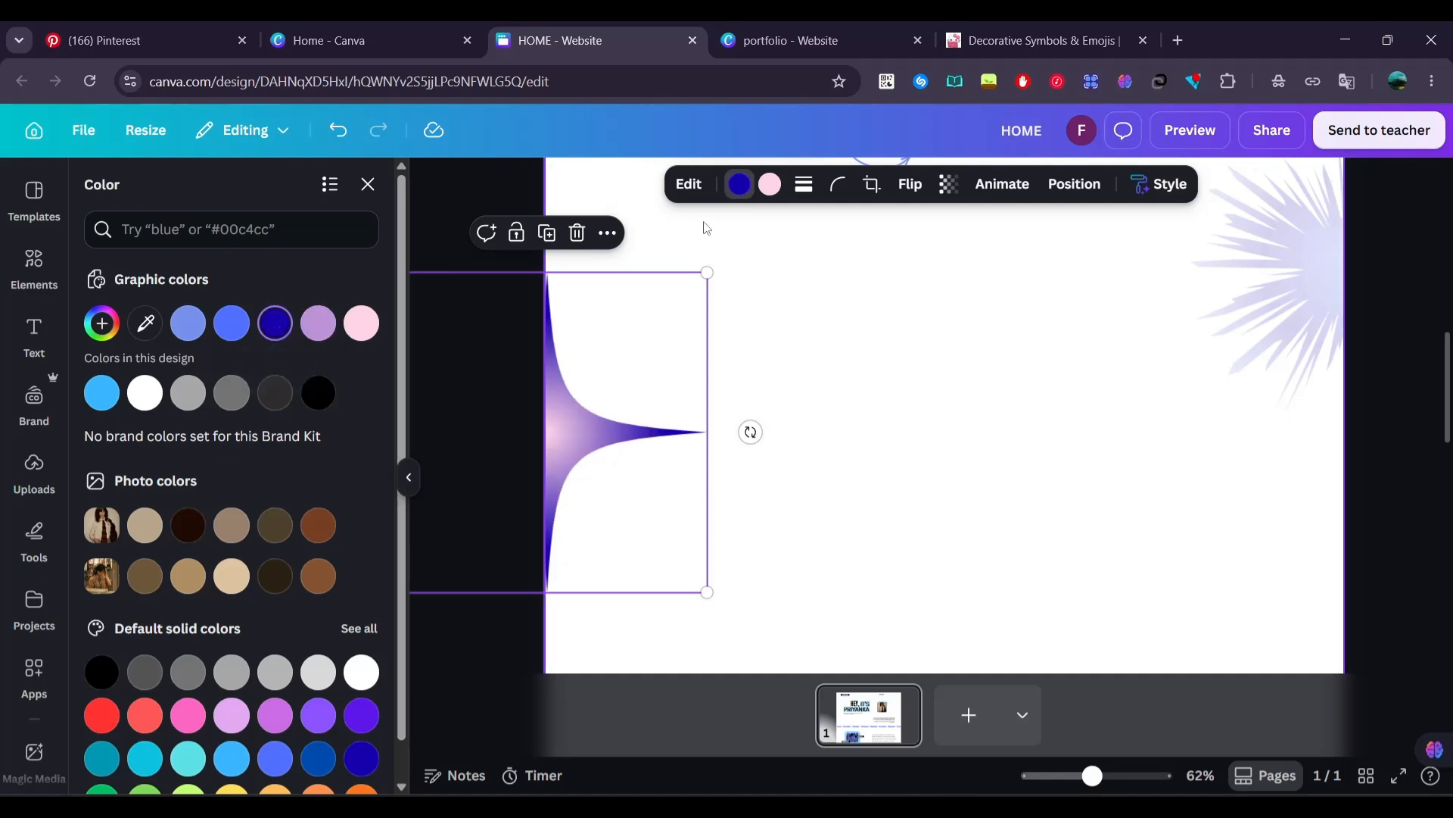
pyautogui.click(191, 329)
pyautogui.click(948, 184)
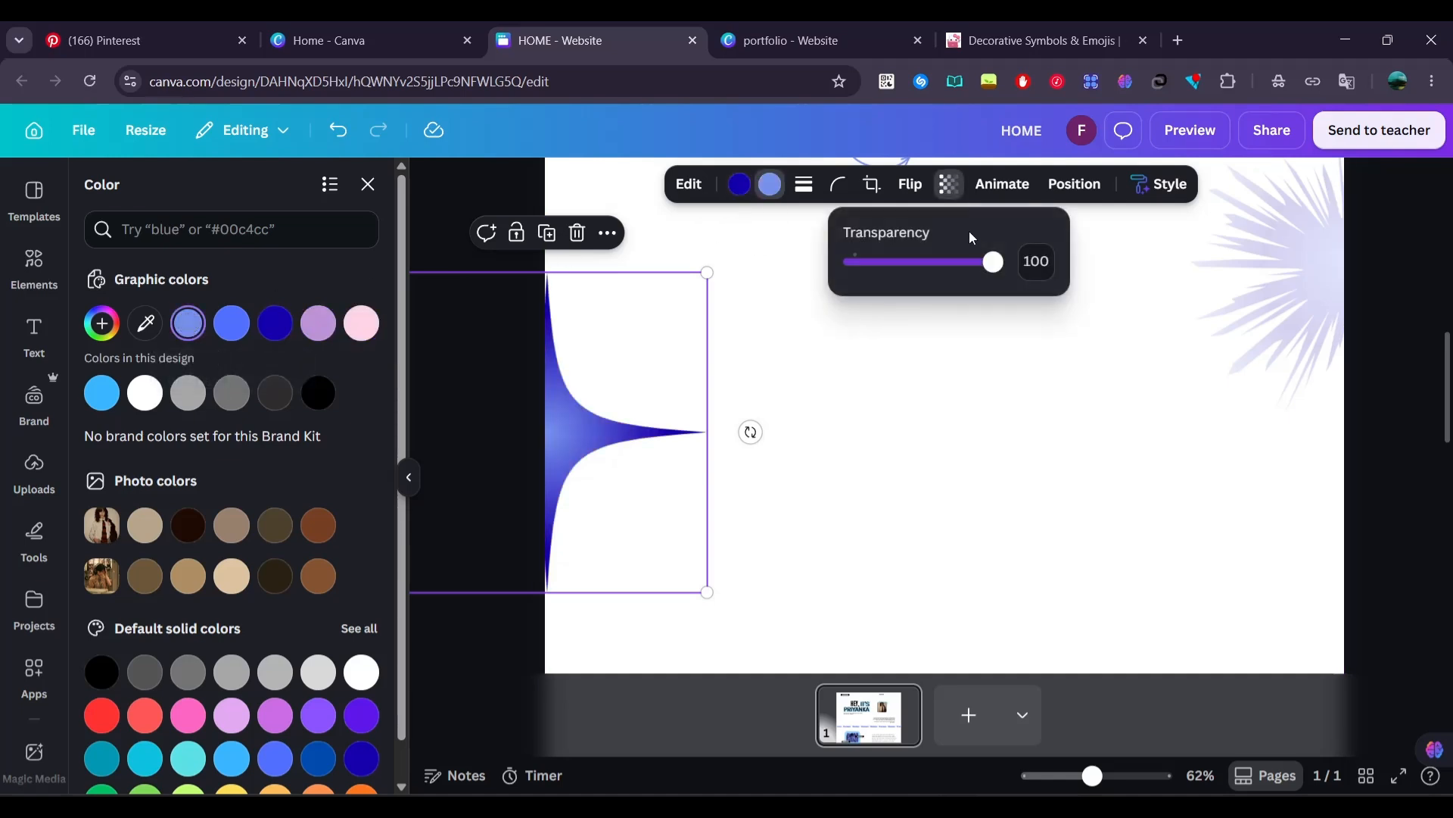
pyautogui.moveTo(998, 262); pyautogui.dragTo(903, 261)
pyautogui.click(438, 207)
# Add a heading reading "Making the best works out there!" in the empty area between the two stars
pyautogui.scroll(-4, 777, 334)
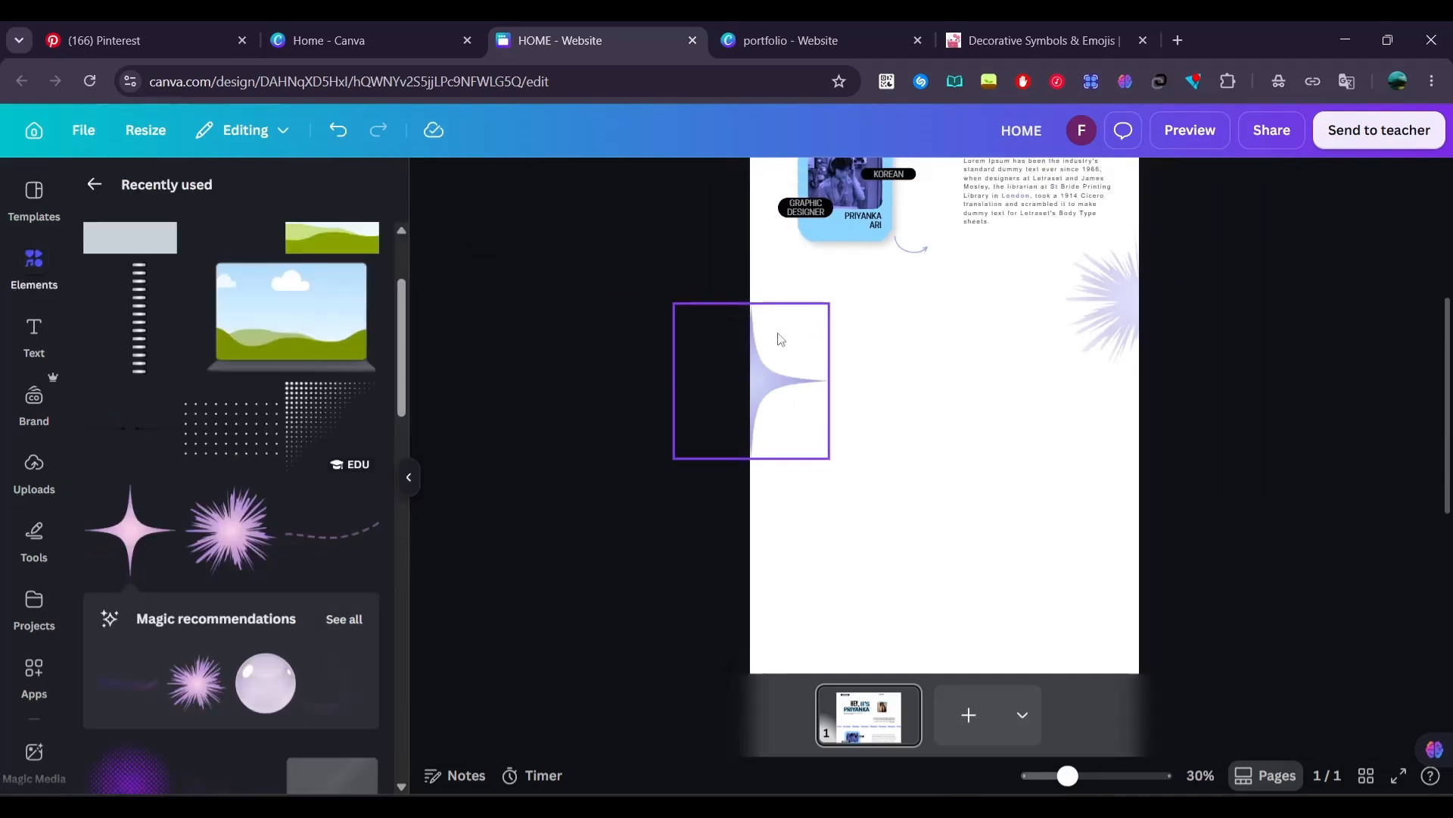
pyautogui.scroll(4, 778, 334)
pyautogui.scroll(-3, 778, 334)
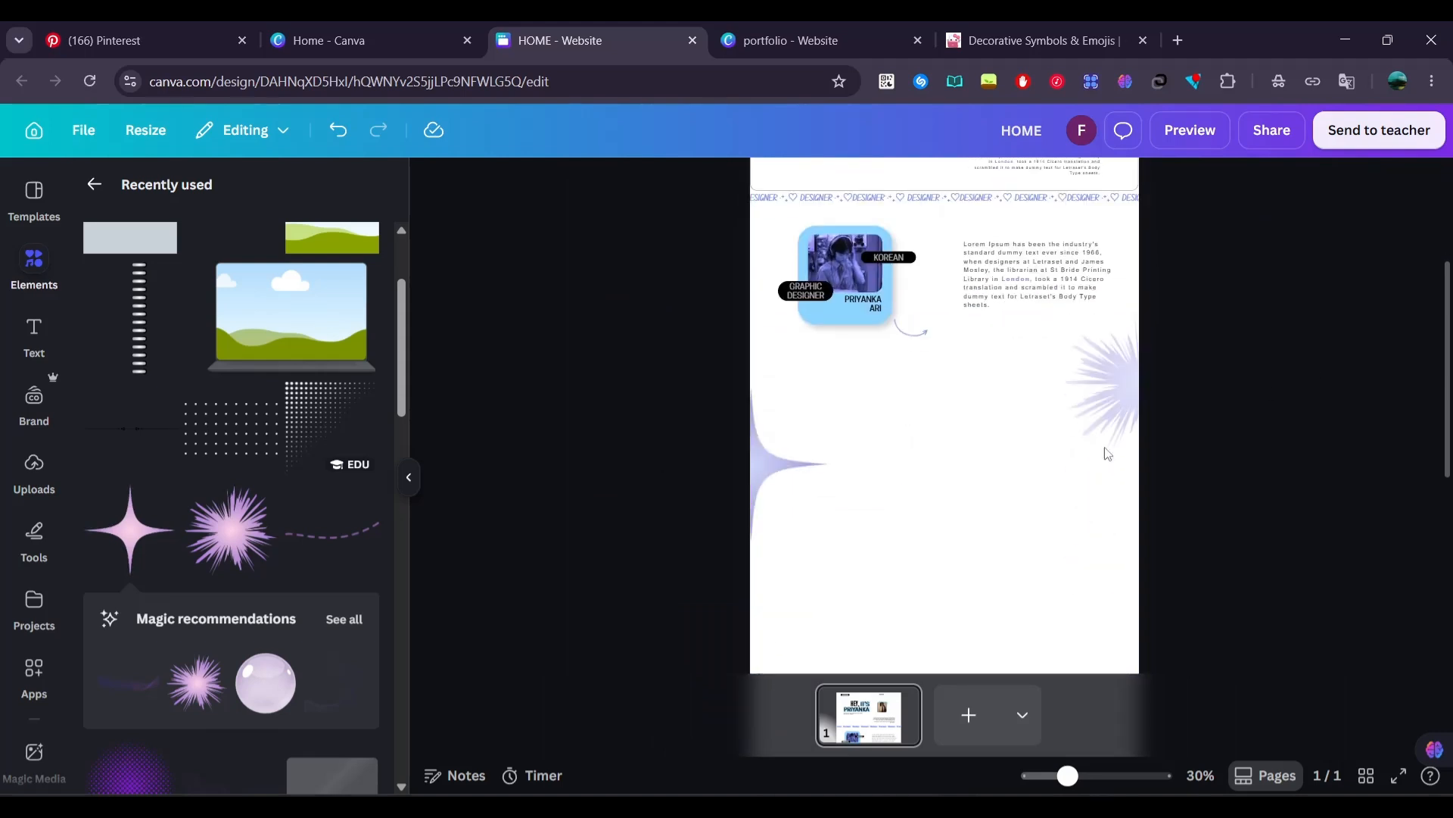
pyautogui.scroll(5, 1004, 505)
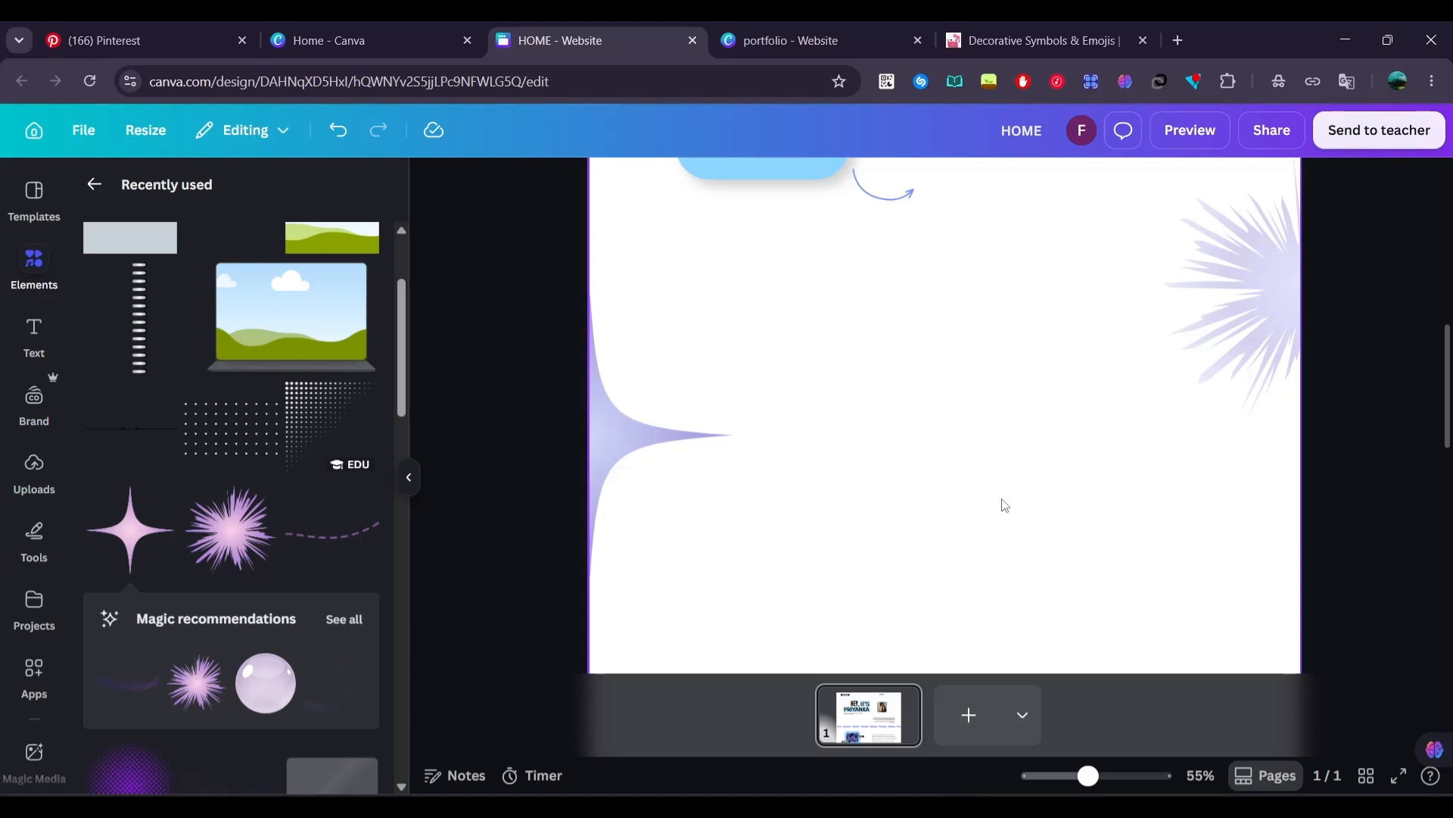
pyautogui.click(36, 349)
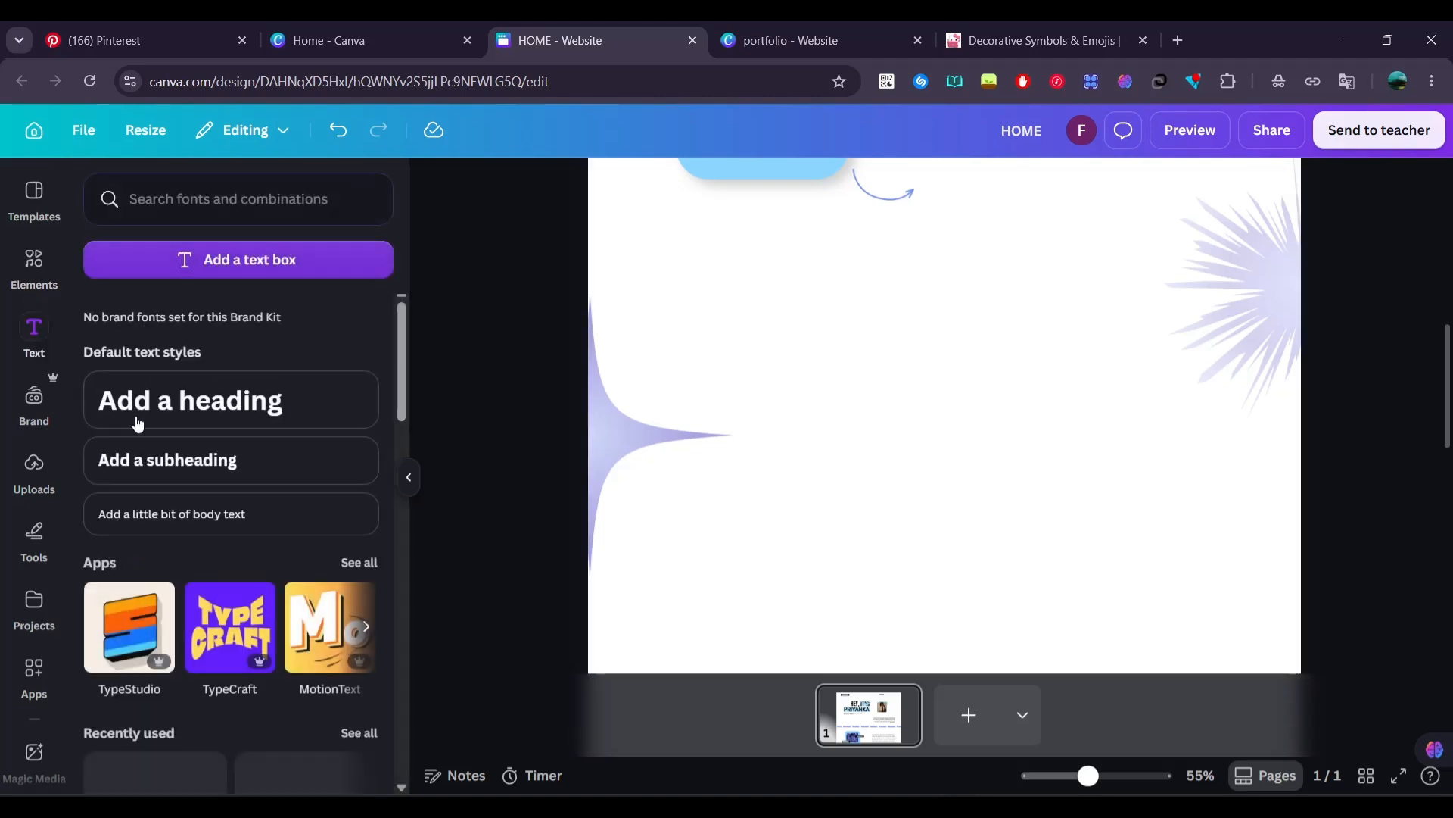
pyautogui.click(189, 398)
pyautogui.write('Makin')
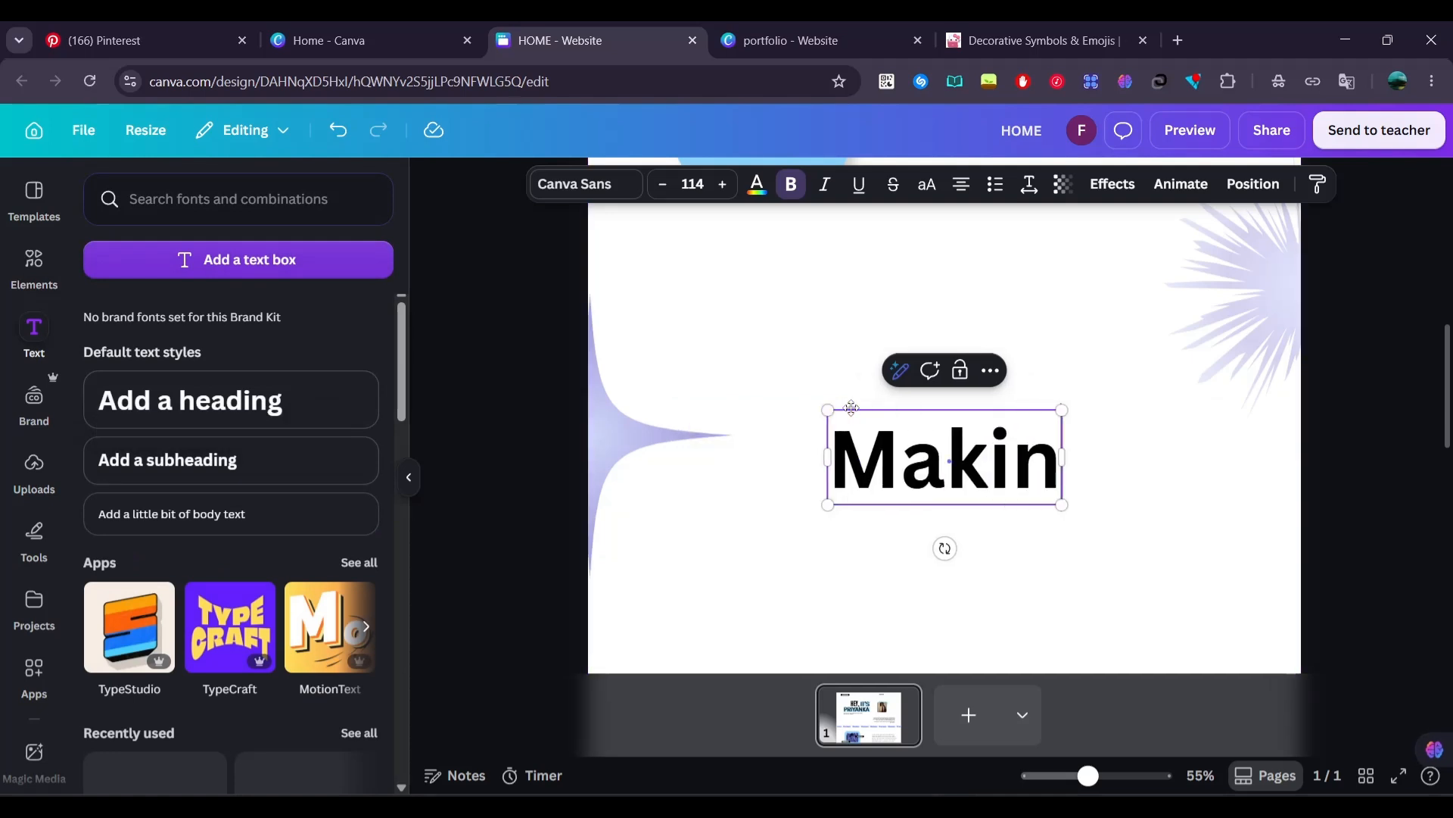
pyautogui.write('g the best')
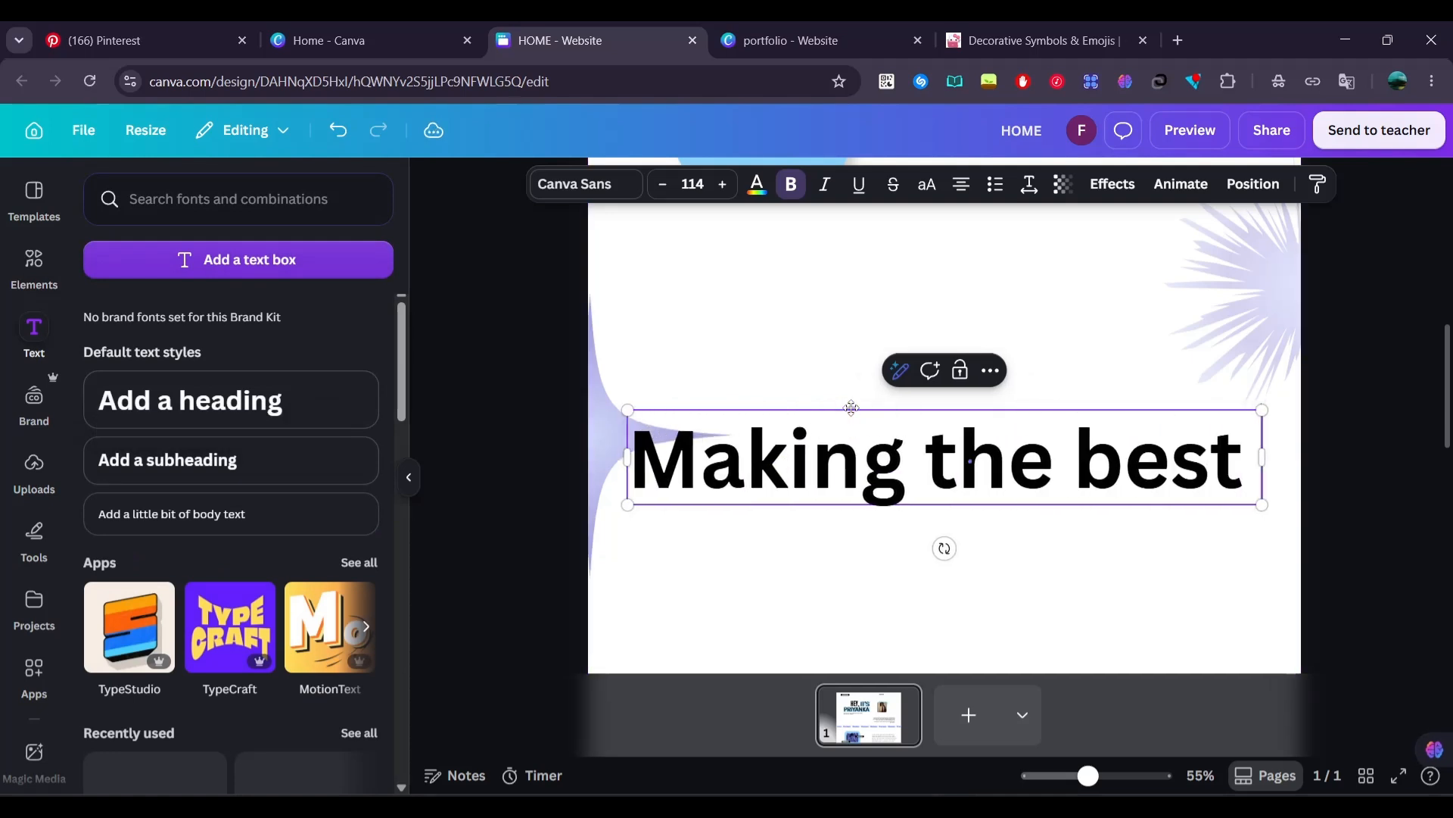
pyautogui.write(' works out there!')
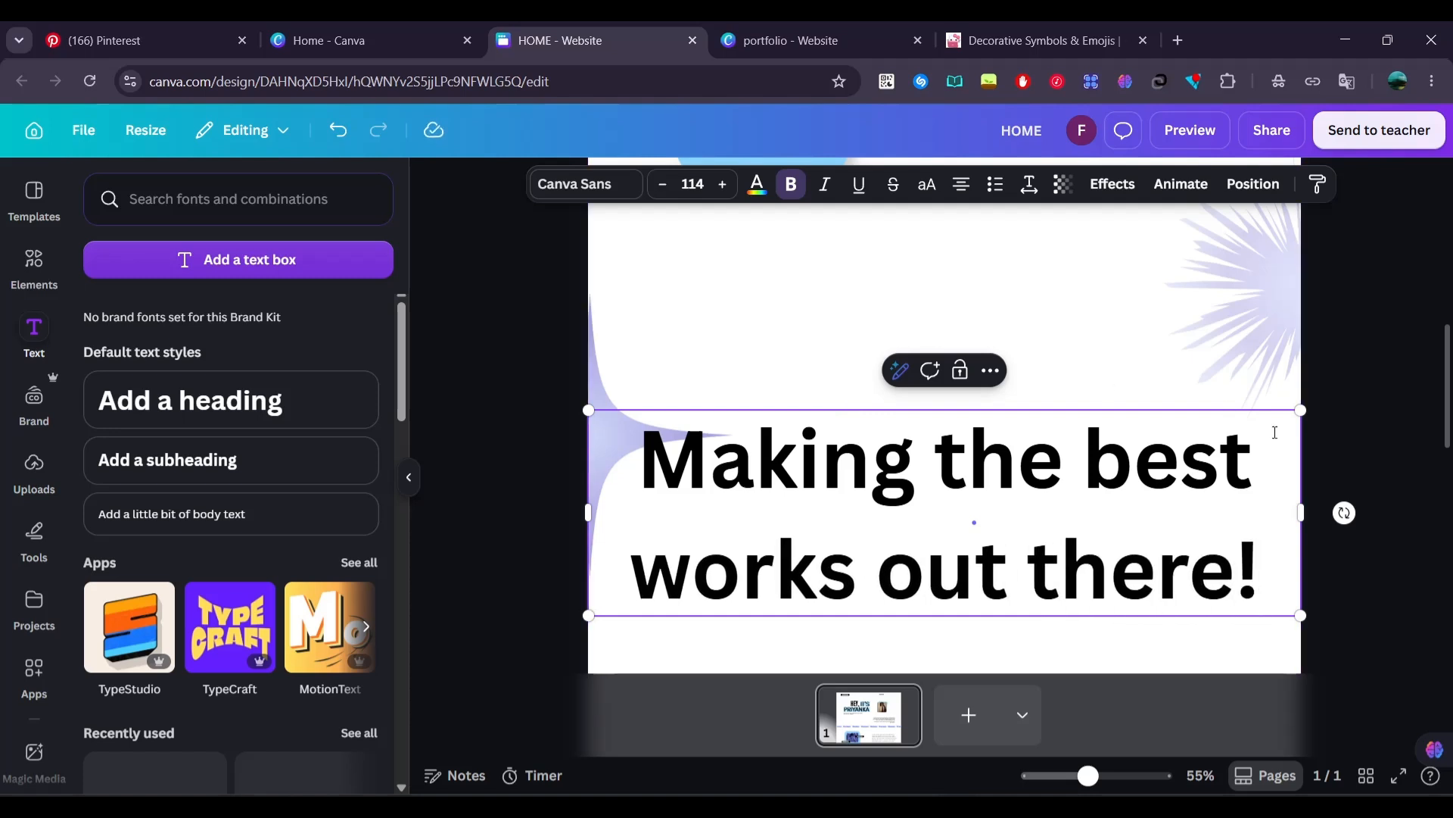
# Shrink the "Making the best works out there!" heading to size 61.6 and center it below the photo card and paragraph
pyautogui.moveTo(1096, 537); pyautogui.dragTo(978, 512)
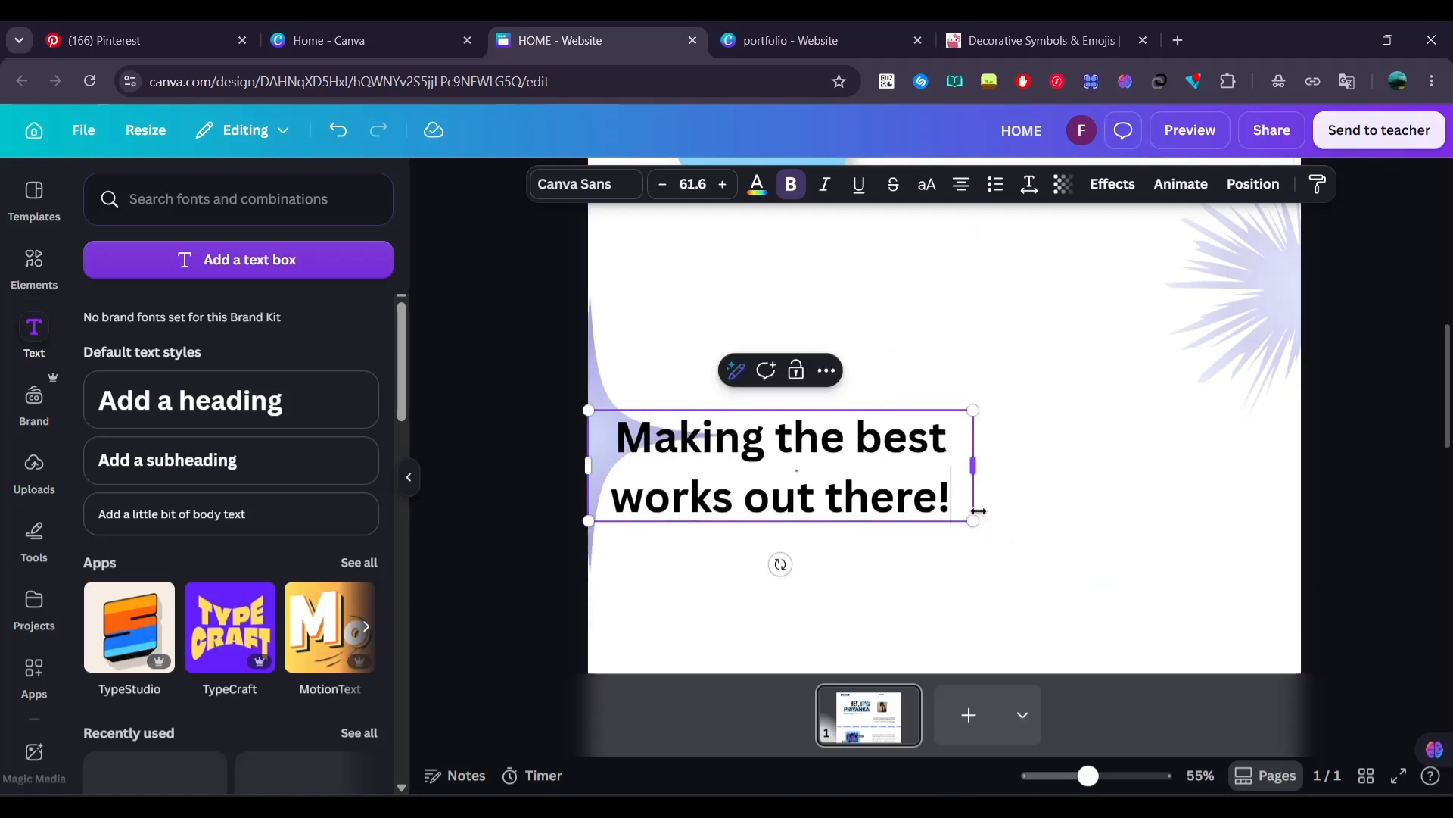
pyautogui.click(1102, 507)
pyautogui.moveTo(837, 488); pyautogui.dragTo(1014, 361)
pyautogui.scroll(3, 1013, 386)
pyautogui.moveTo(954, 491); pyautogui.dragTo(937, 457)
pyautogui.scroll(-1, 966, 467)
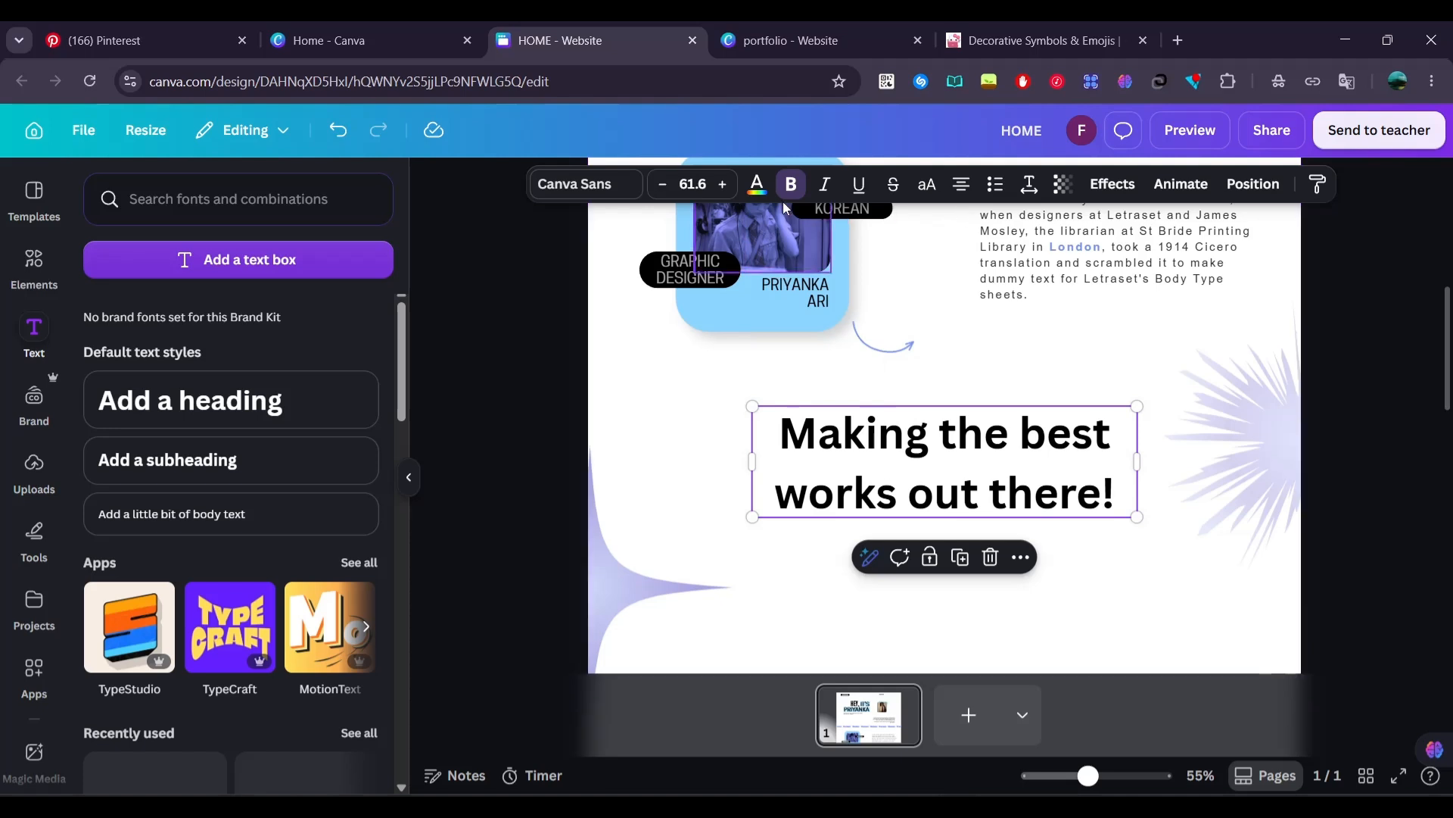
# Remove the heading's bold, set its font to Bodoni FLF, and narrow its box so it wraps after "best", keeping it between the stars
pyautogui.click(791, 193)
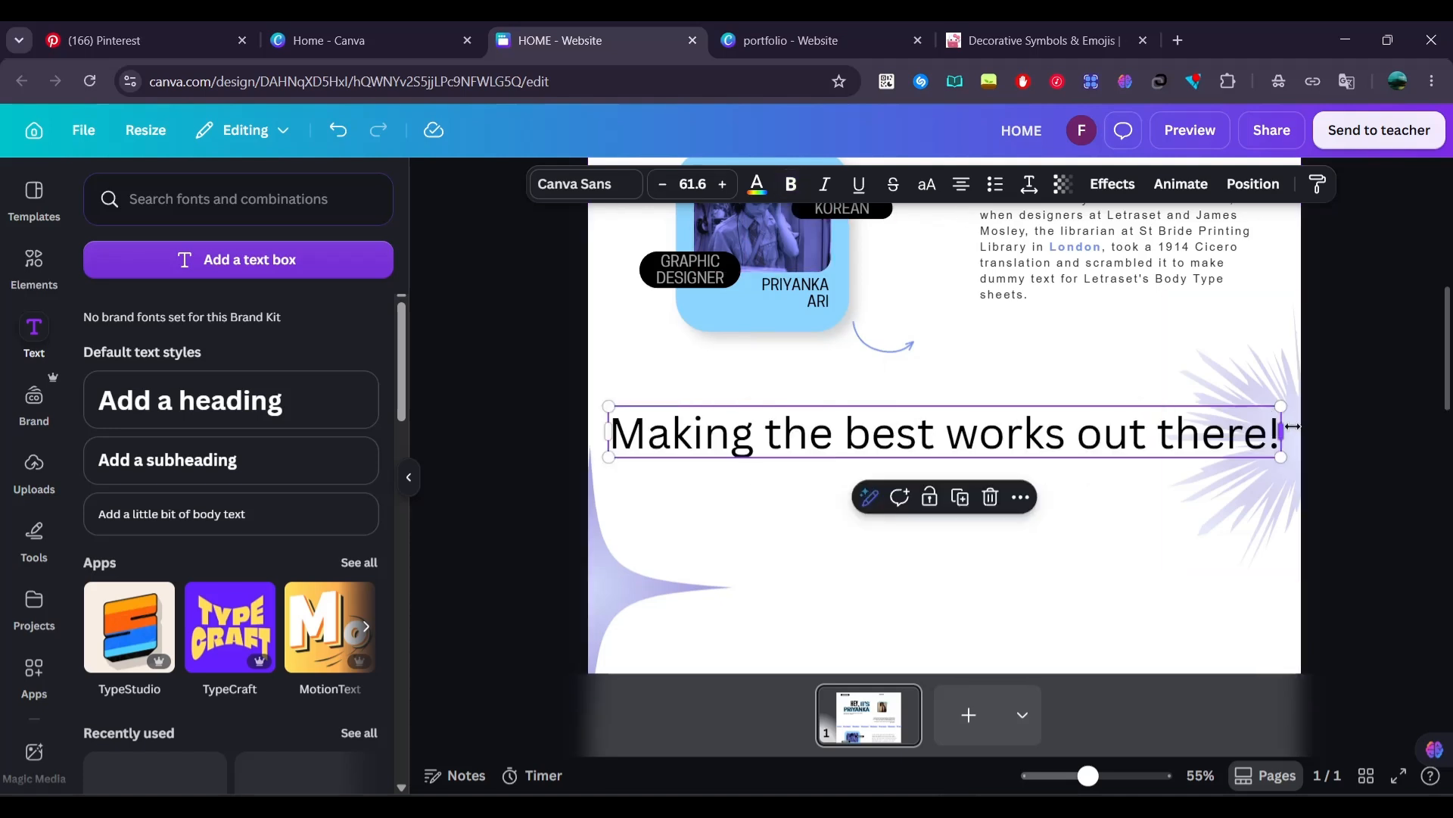
pyautogui.moveTo(1293, 427); pyautogui.dragTo(1109, 498)
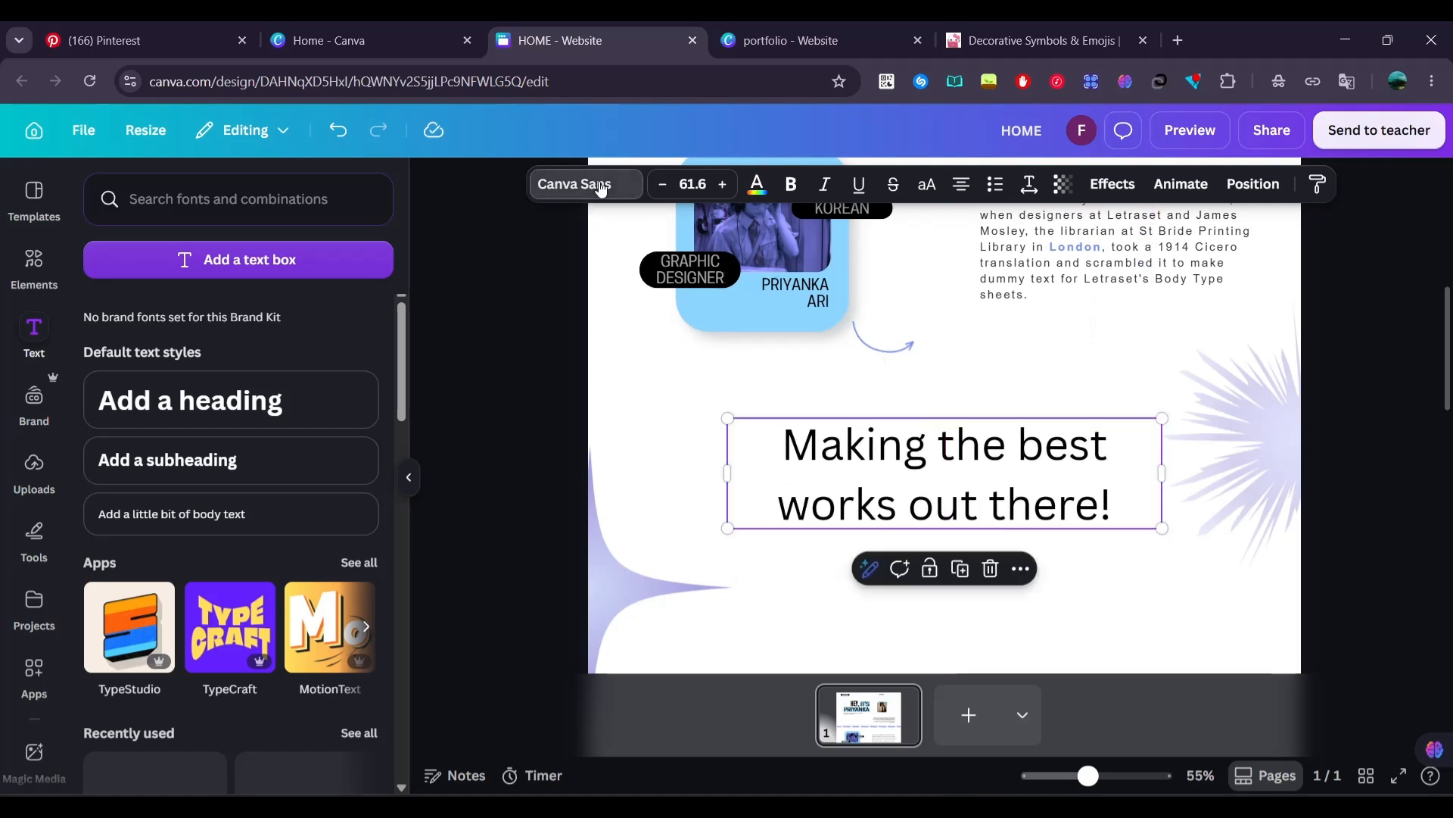
pyautogui.click(574, 184)
pyautogui.click(312, 363)
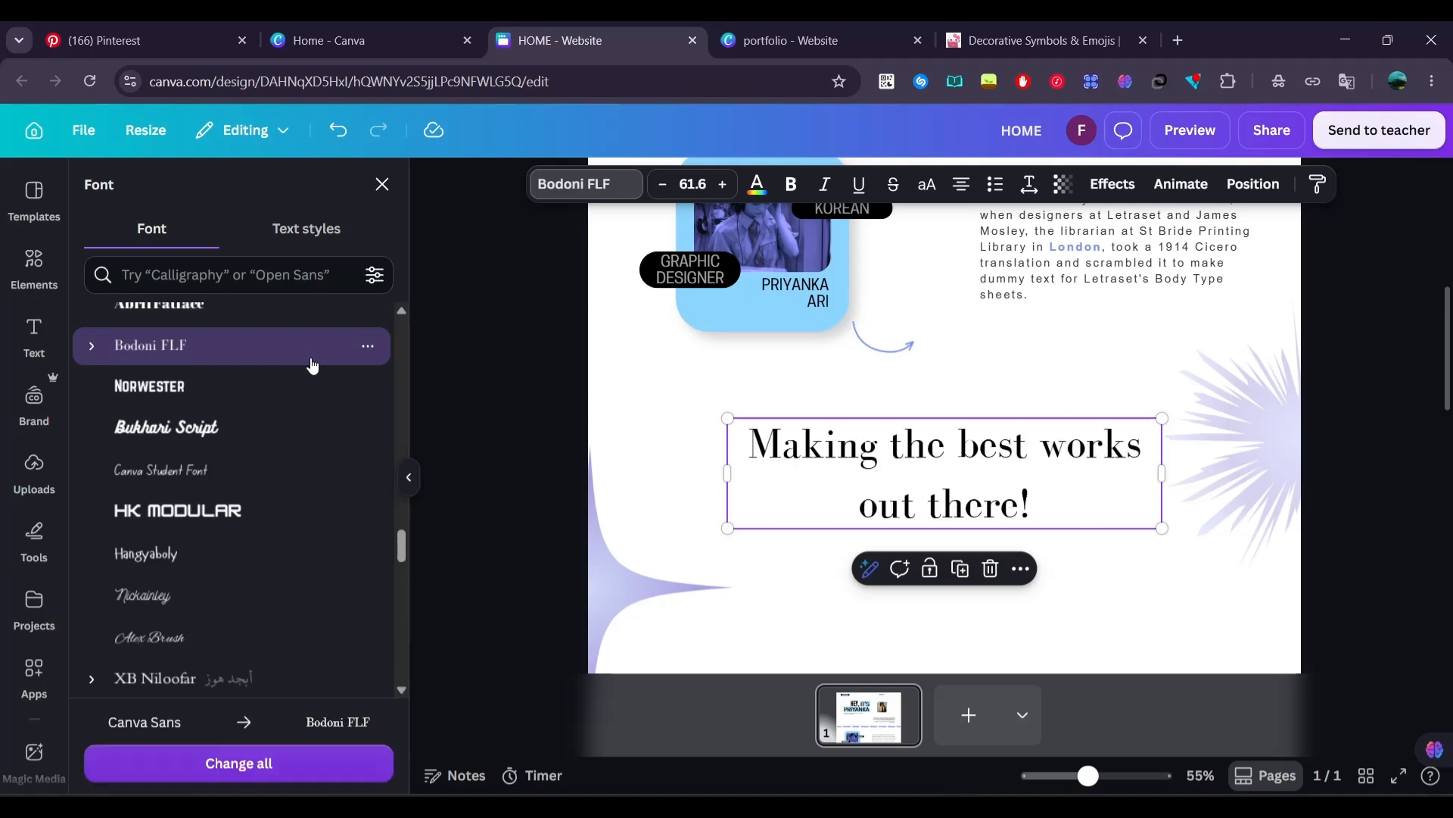
pyautogui.moveTo(1139, 479); pyautogui.dragTo(1065, 478)
pyautogui.moveTo(976, 488); pyautogui.dragTo(1023, 500)
pyautogui.click(502, 426)
pyautogui.scroll(-2, 502, 428)
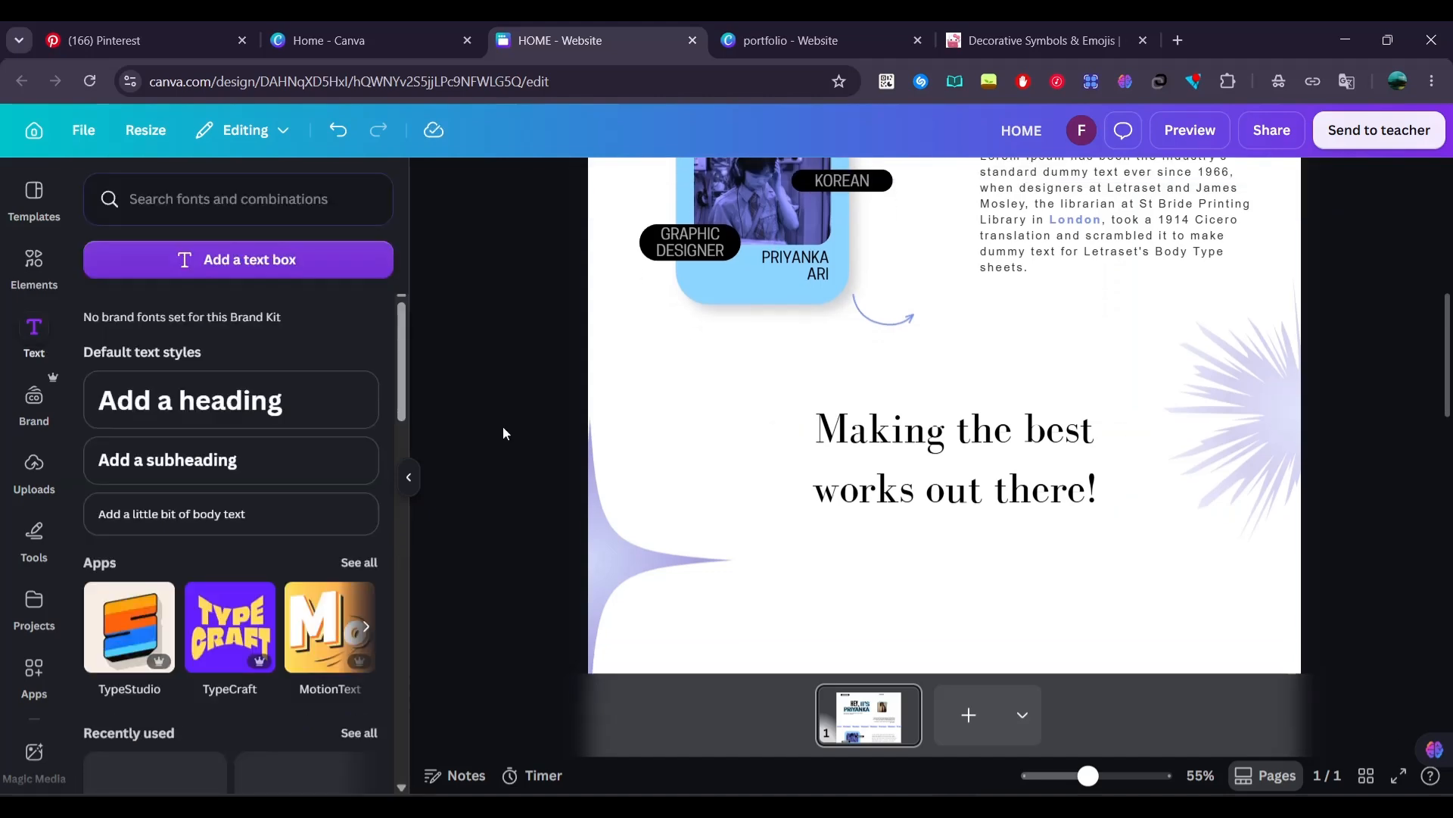
# Duplicate the Lorem Ipsum paragraph, replace the copy's text with "Contact me for presentations", and center it directly below the heading
pyautogui.scroll(4, 870, 474)
pyautogui.click(1060, 379)
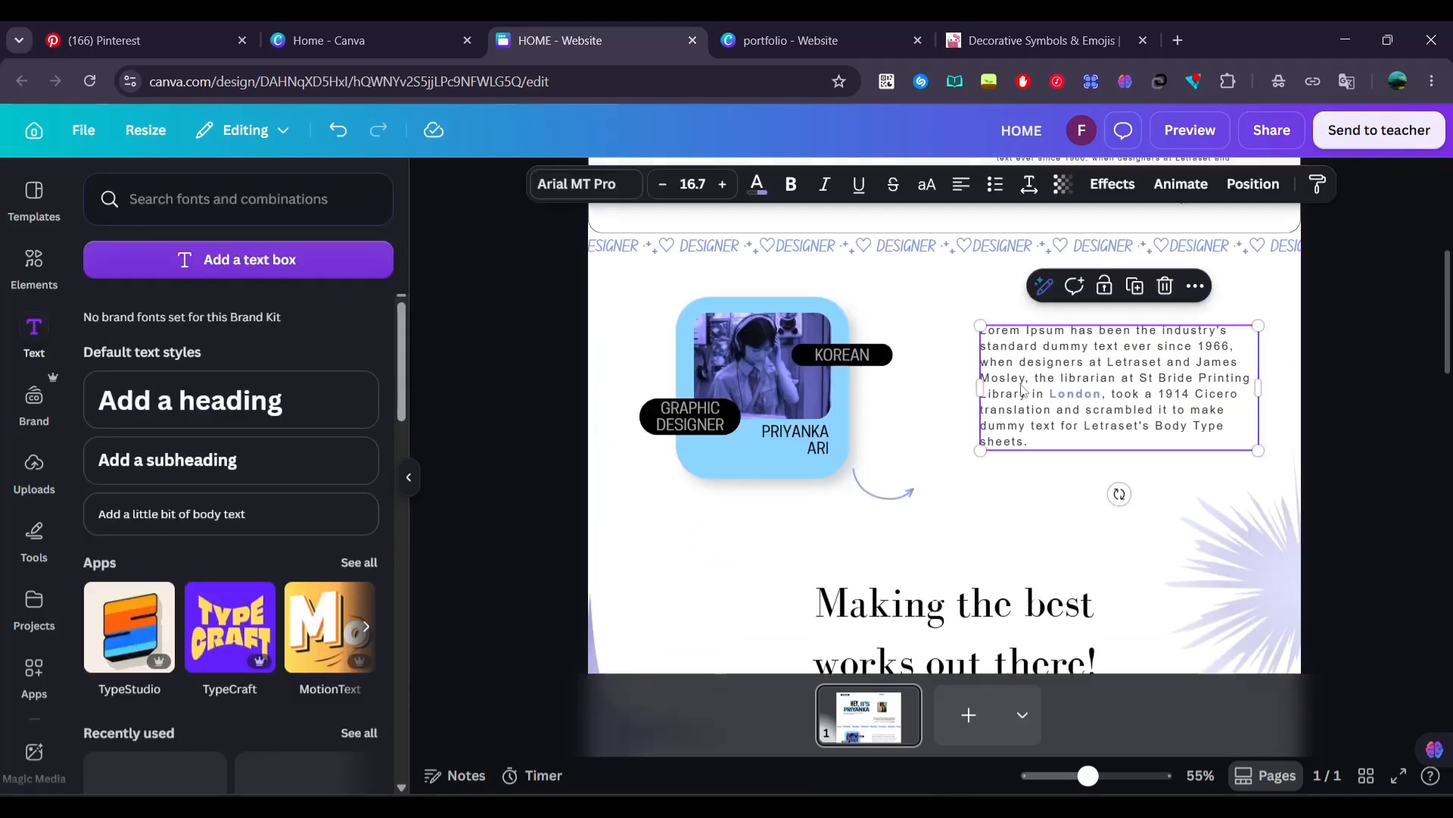
pyautogui.scroll(-3, 1058, 262)
pyautogui.scroll(1, 1060, 262)
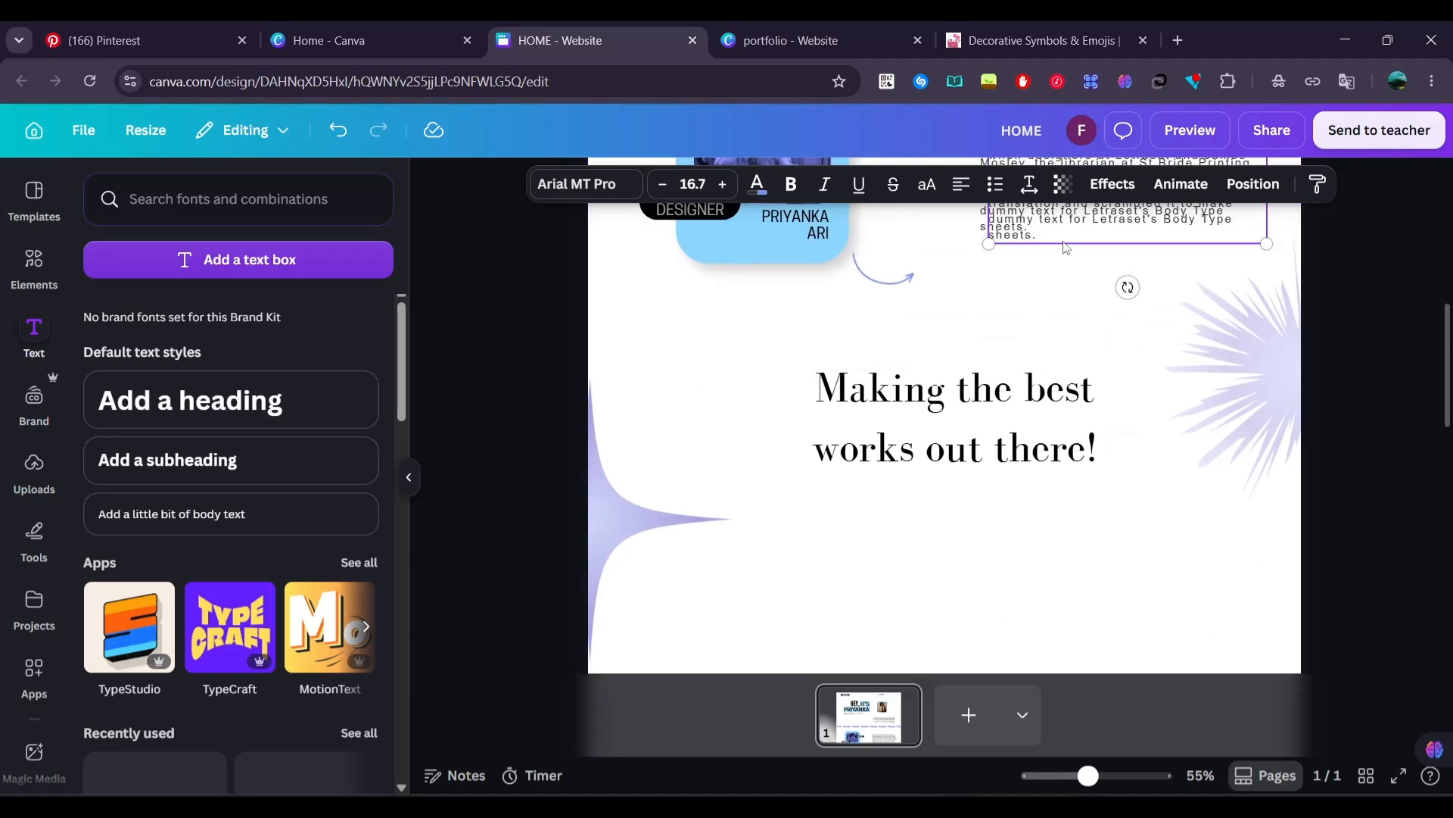
pyautogui.moveTo(1065, 243); pyautogui.dragTo(941, 598)
pyautogui.doubleClick(940, 597)
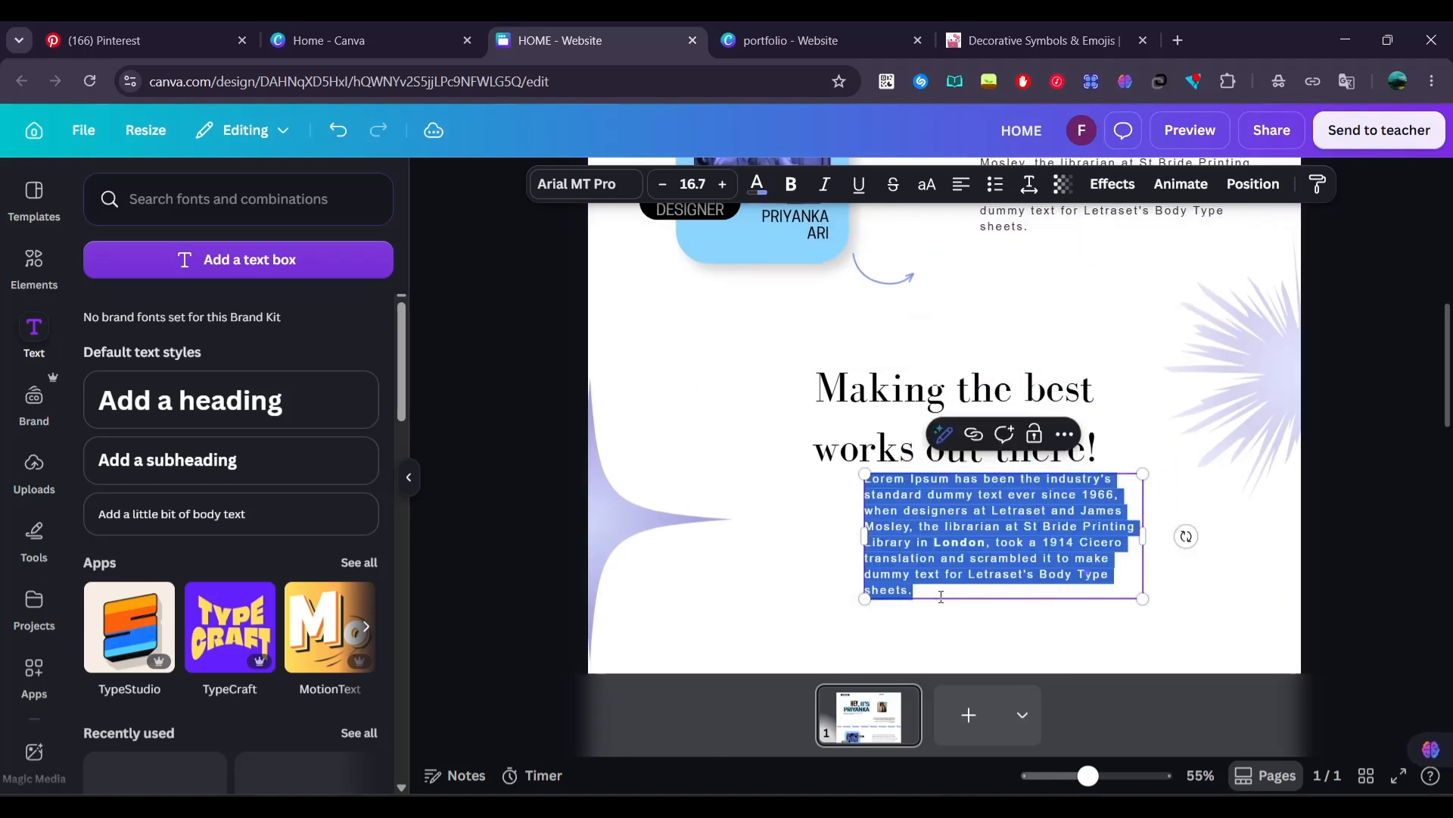
pyautogui.write('Contact me for presentations')
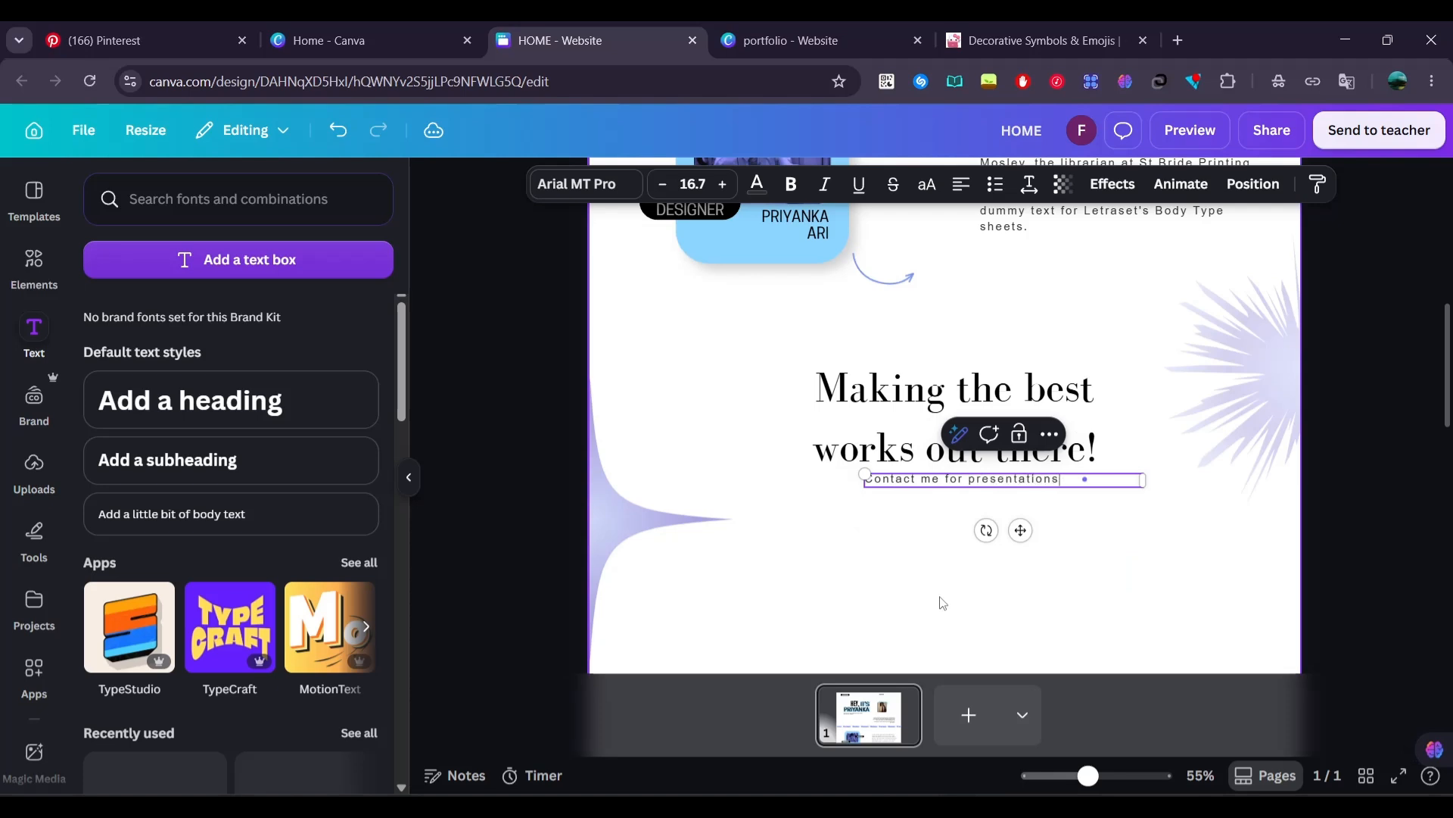
pyautogui.moveTo(999, 480)
pyautogui.mouseDown()
pyautogui.moveTo(962, 501)
pyautogui.moveTo(1013, 498)
pyautogui.mouseUp()
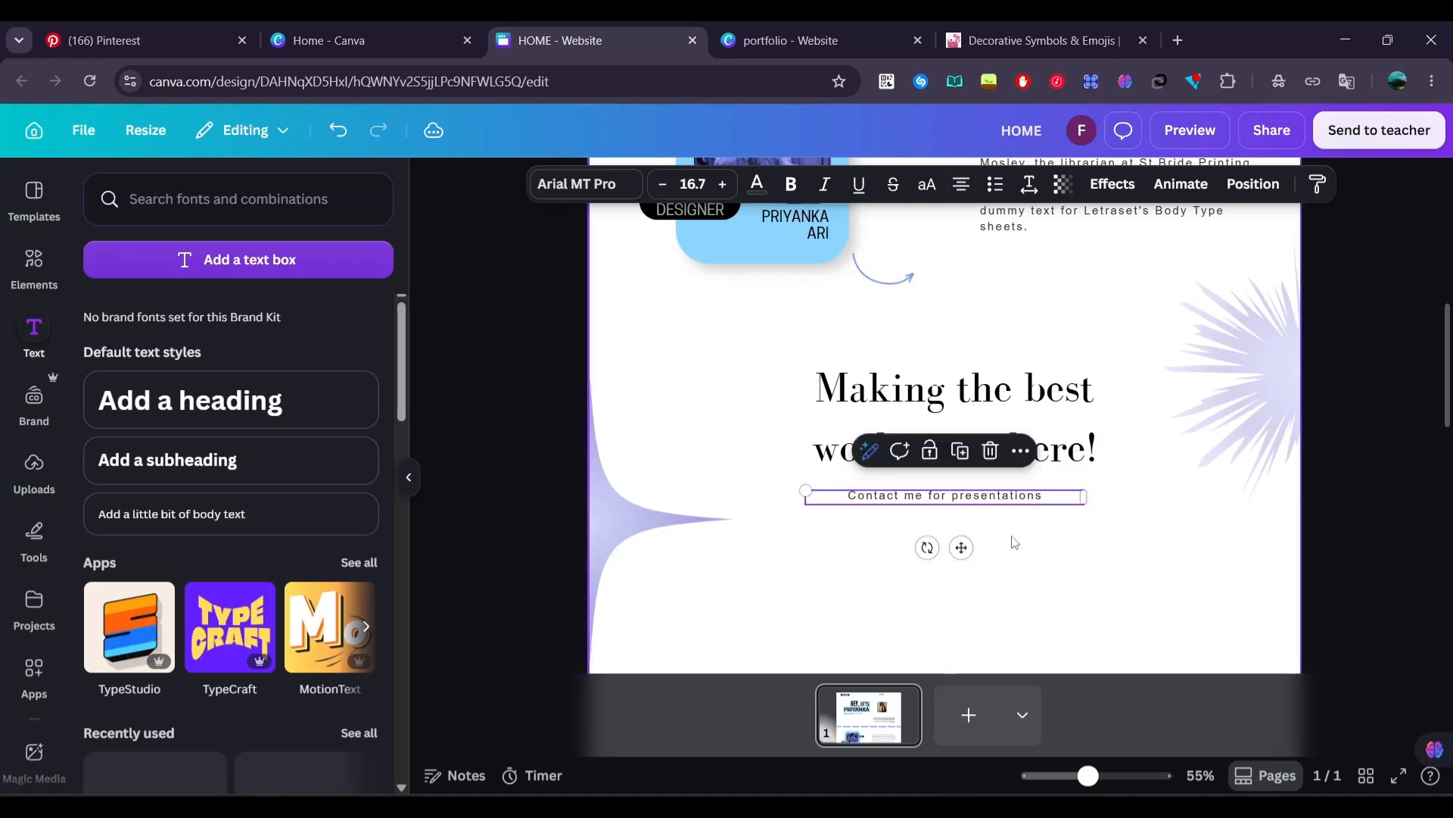
# Add a body text box below the contact line and replace its text with "HIRE ME"
pyautogui.click(479, 511)
pyautogui.moveTo(333, 514); pyautogui.dragTo(878, 546)
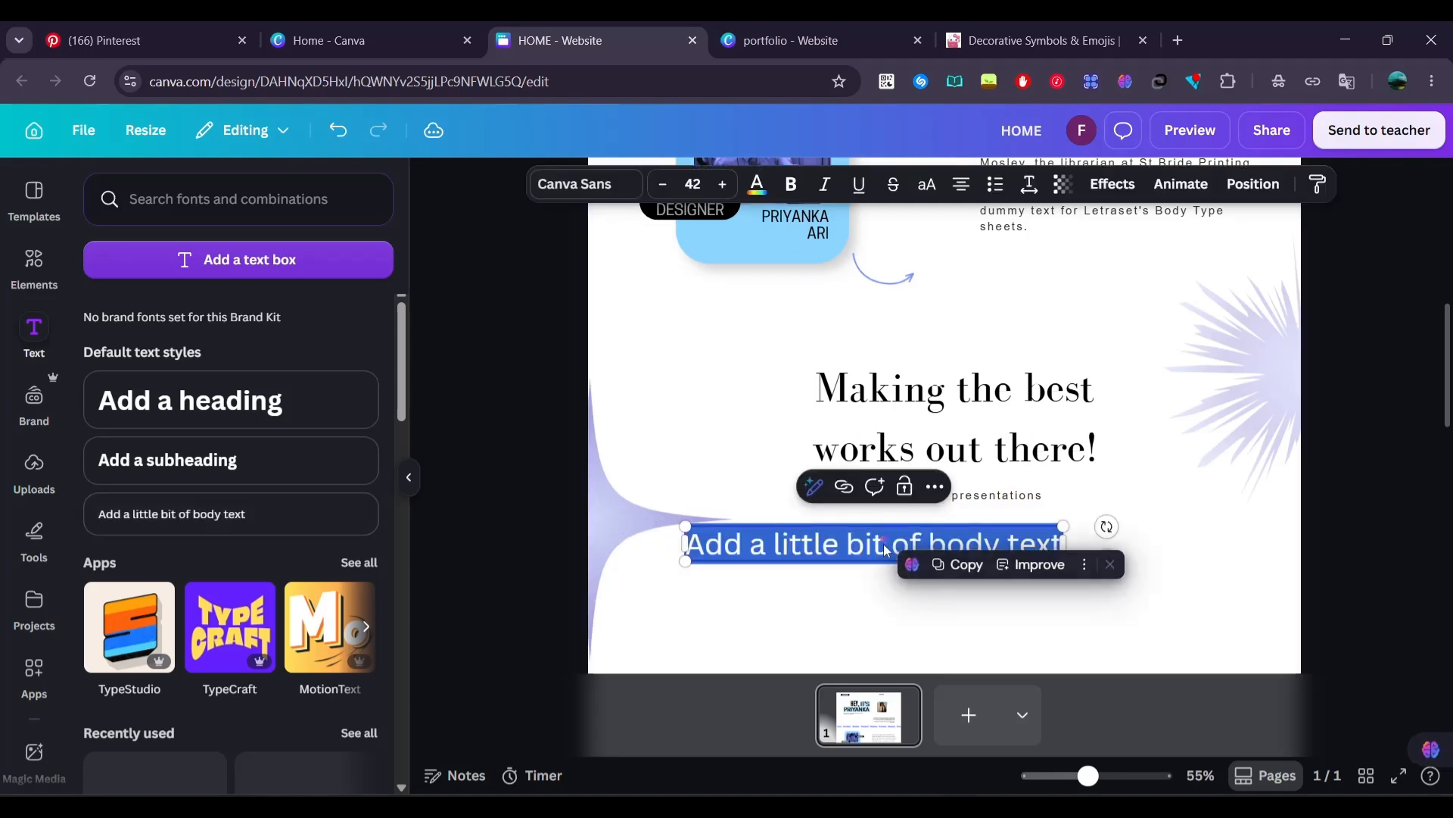
pyautogui.press('Escape')
pyautogui.hotkey('ctrl', 'a')
pyautogui.click(885, 550)
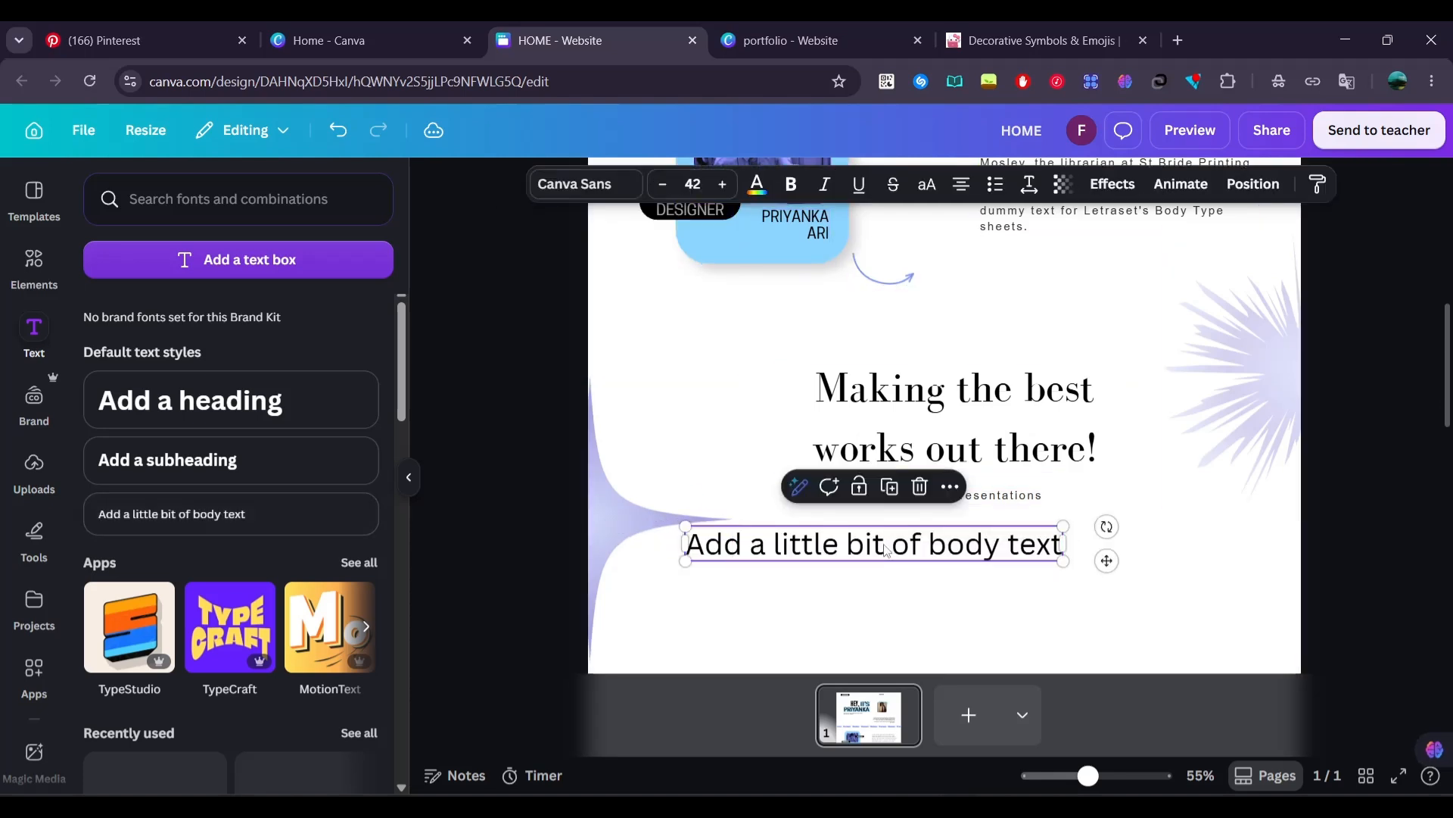
pyautogui.hotkey('ctrl', 'a')
pyautogui.write('H')
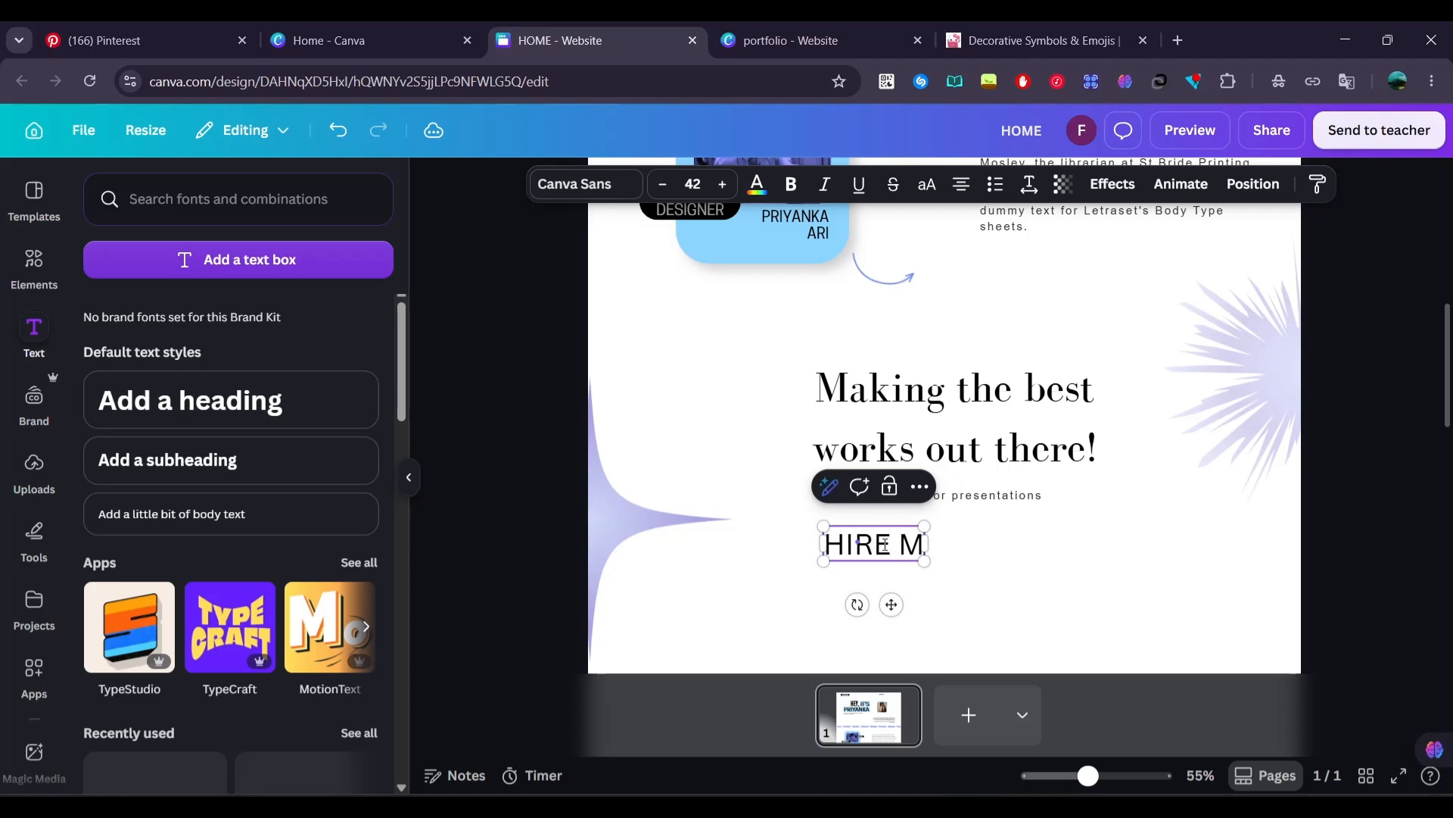
pyautogui.click(1013, 579)
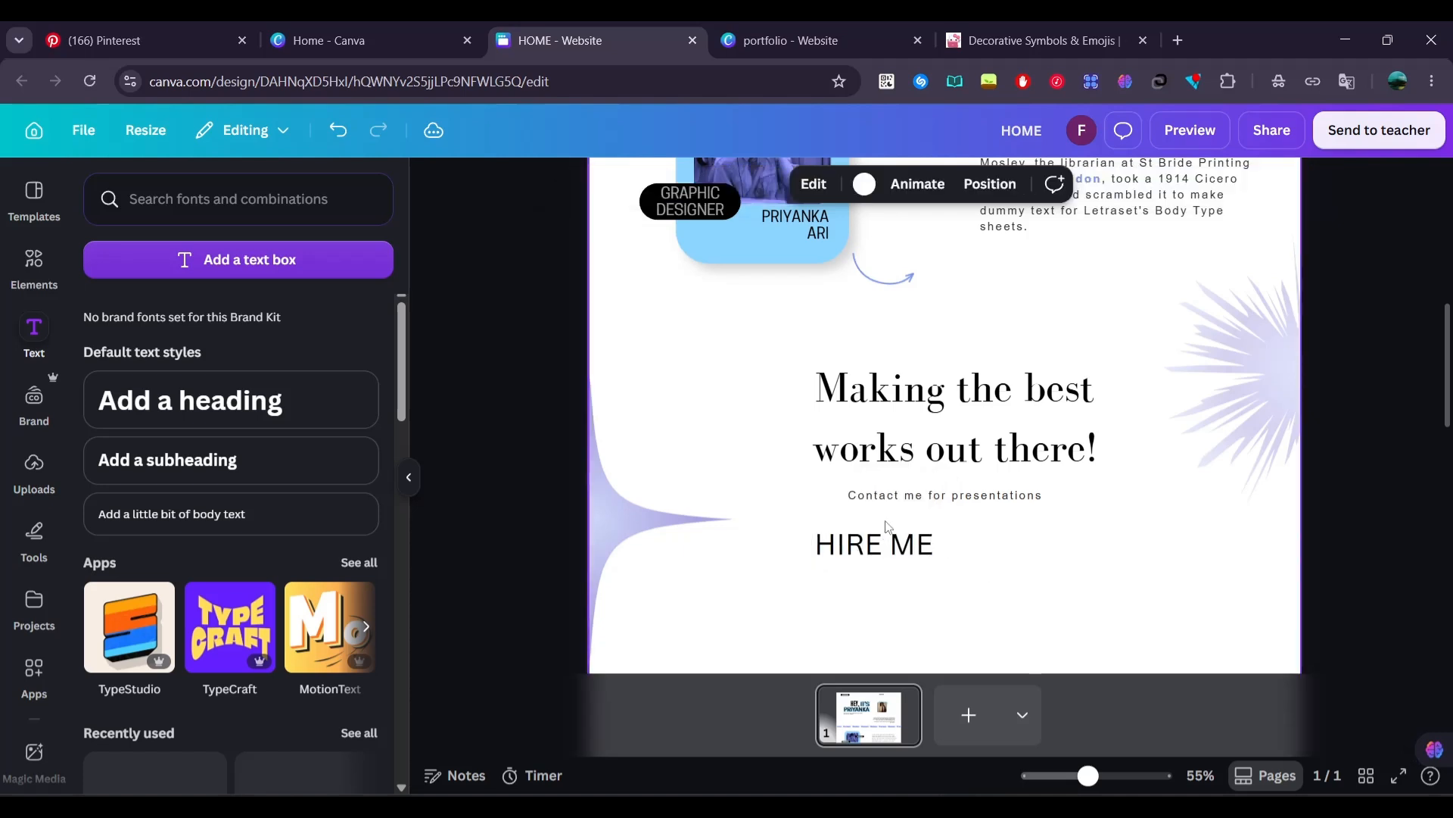
# Shrink the HIRE ME text to size 14.9, make it bold and dark blue, and center it beneath the contact line
pyautogui.moveTo(884, 542); pyautogui.dragTo(947, 547)
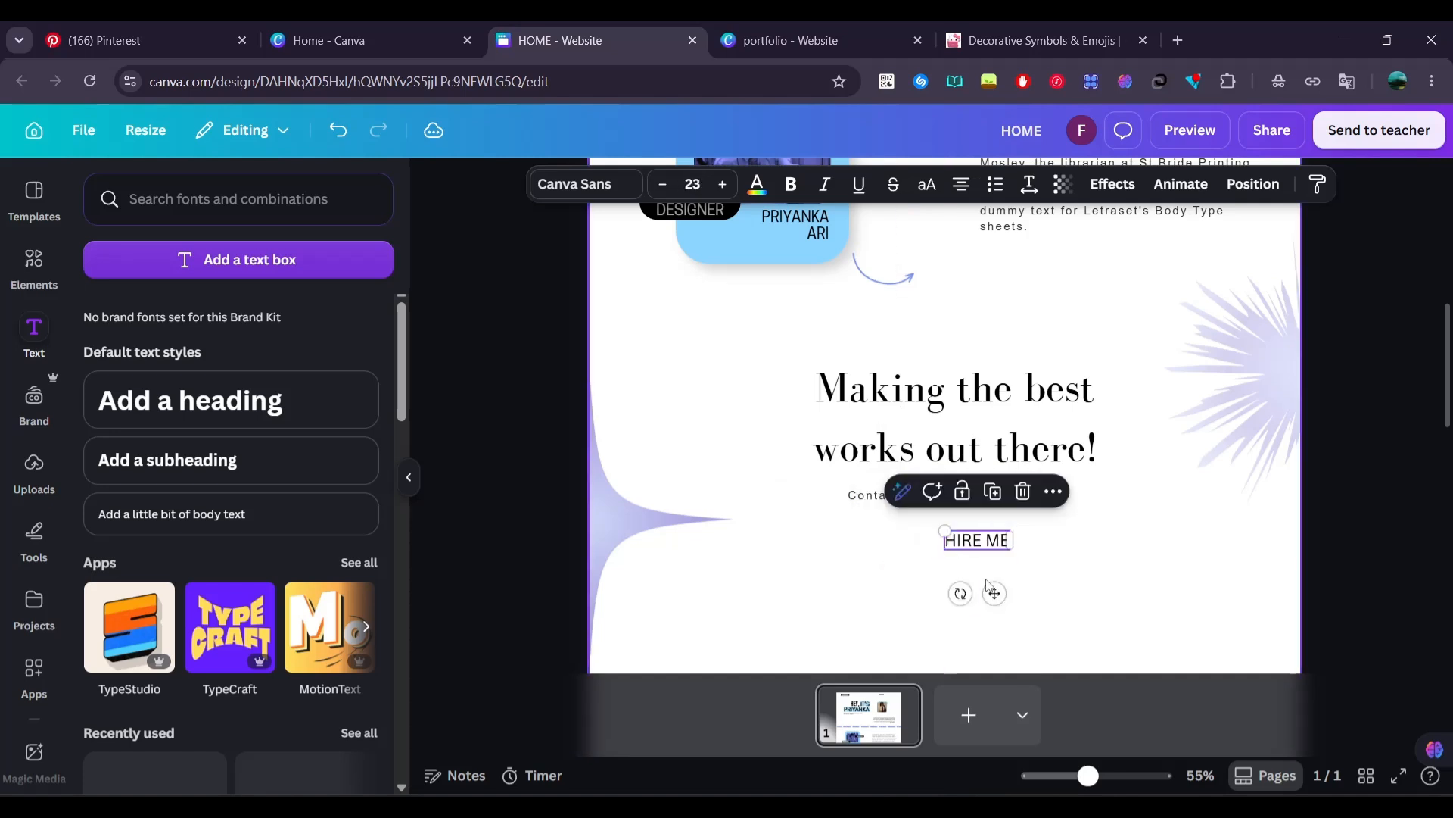
pyautogui.moveTo(992, 591); pyautogui.dragTo(971, 600)
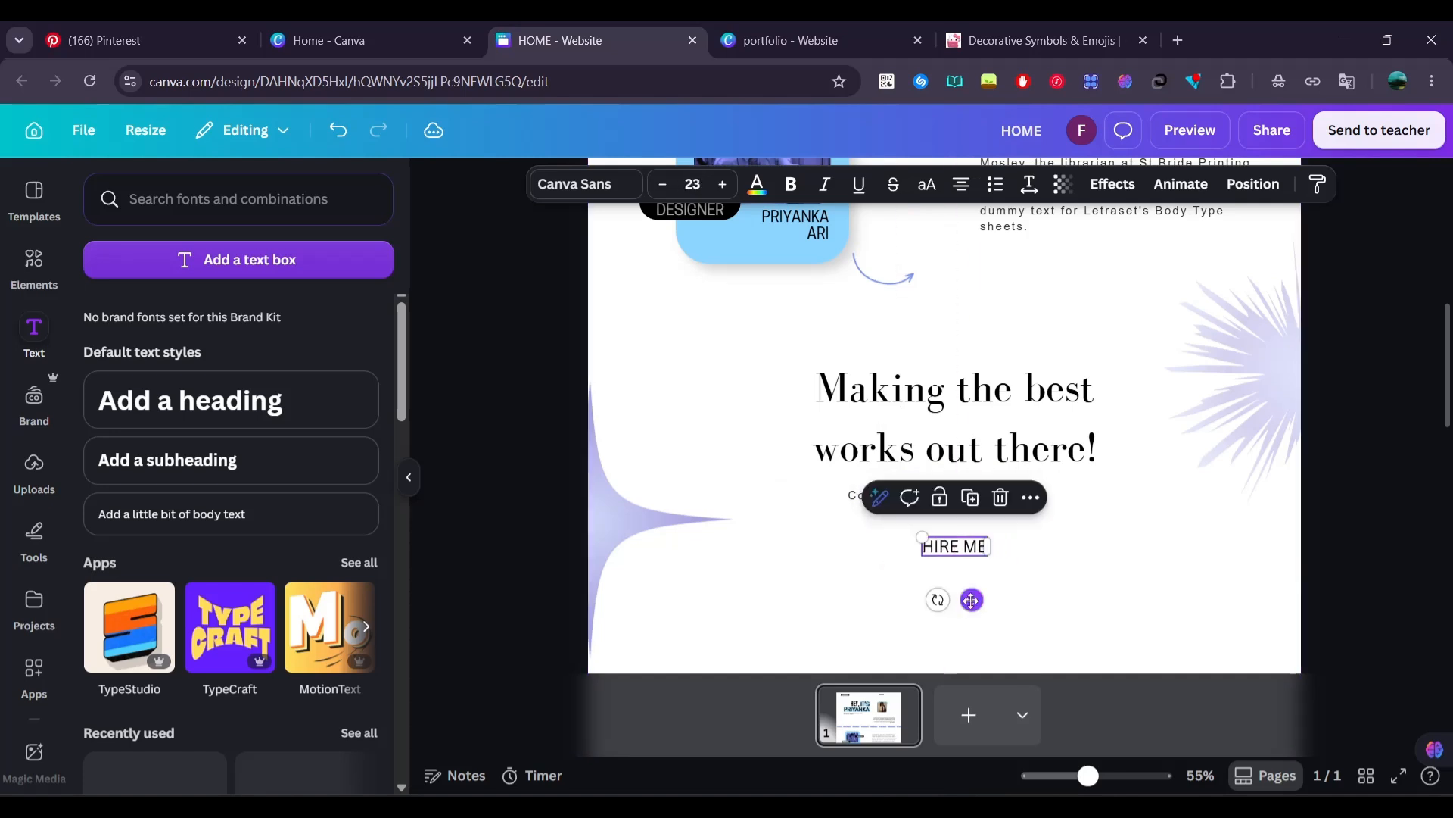
pyautogui.click(757, 186)
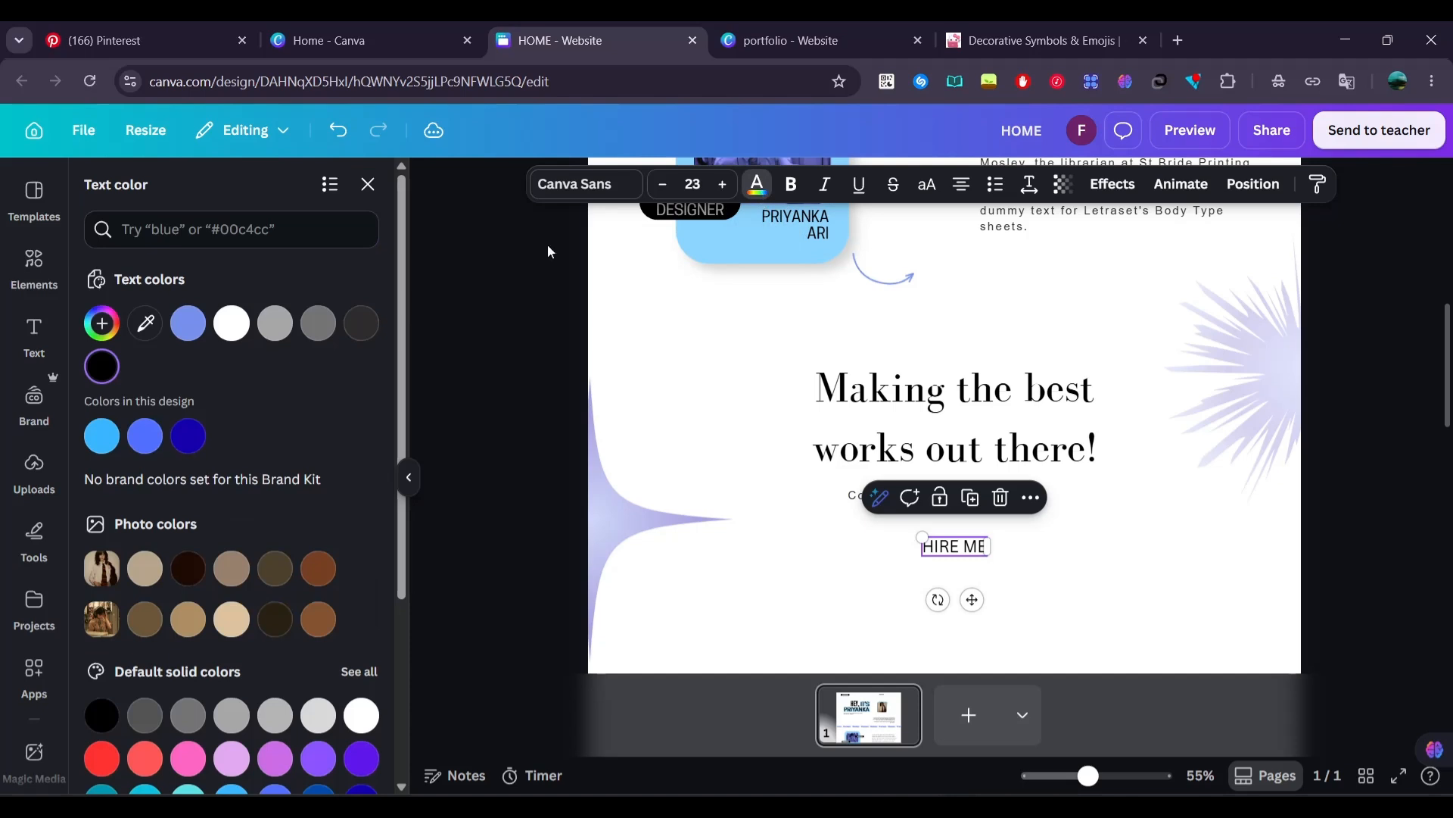
pyautogui.click(205, 436)
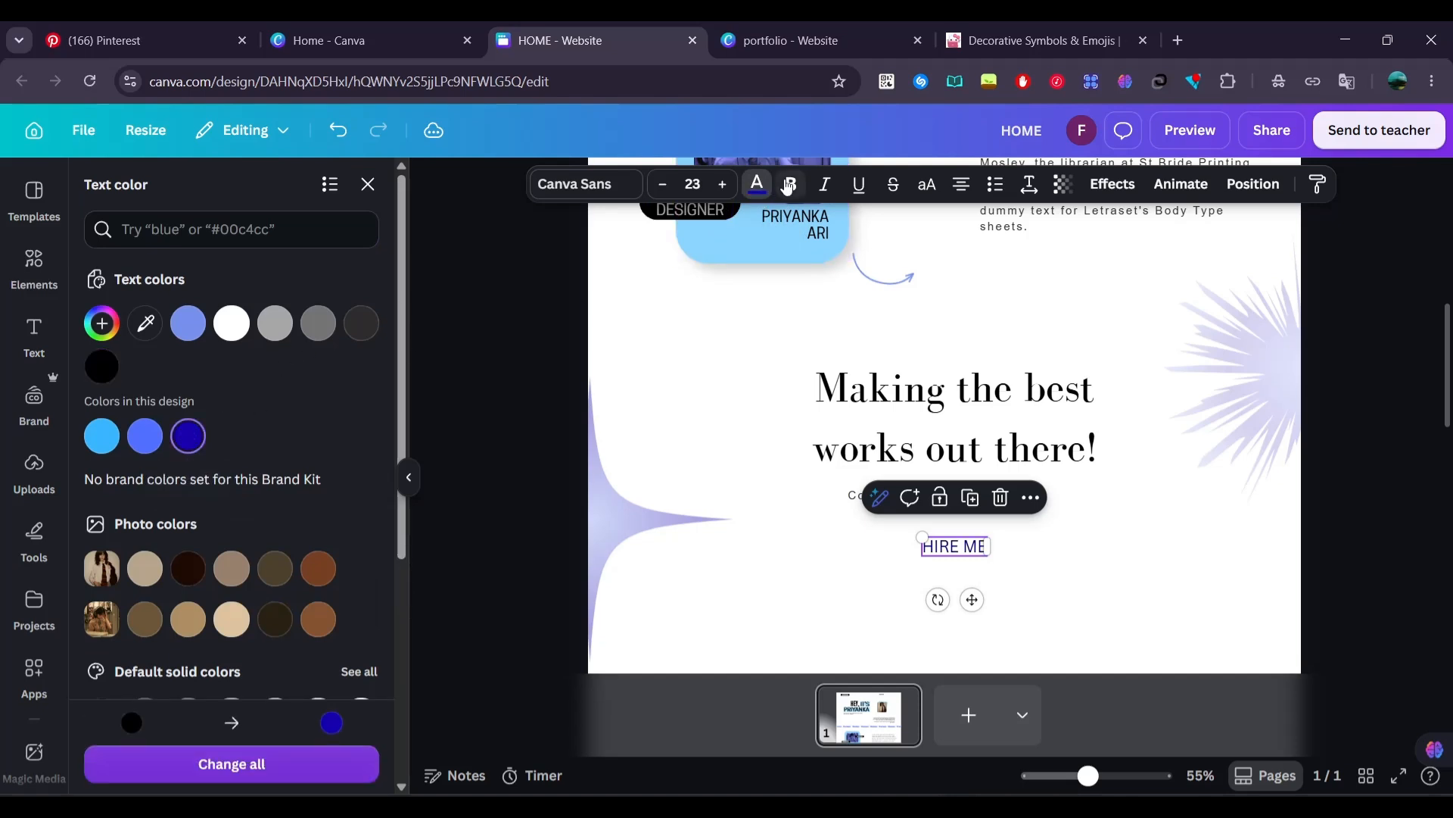
pyautogui.moveTo(924, 536); pyautogui.dragTo(944, 542)
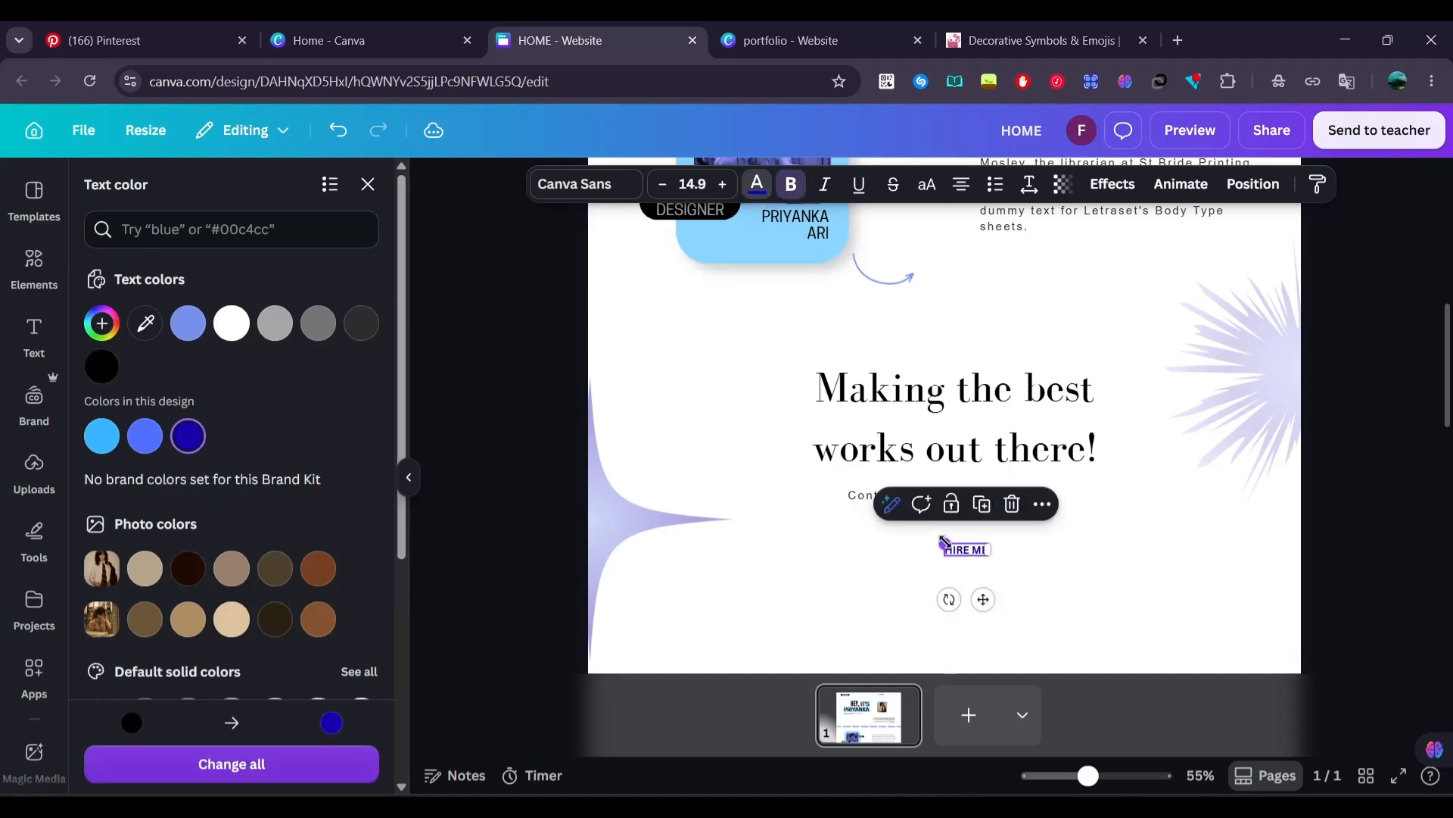
pyautogui.moveTo(981, 599); pyautogui.dragTo(970, 596)
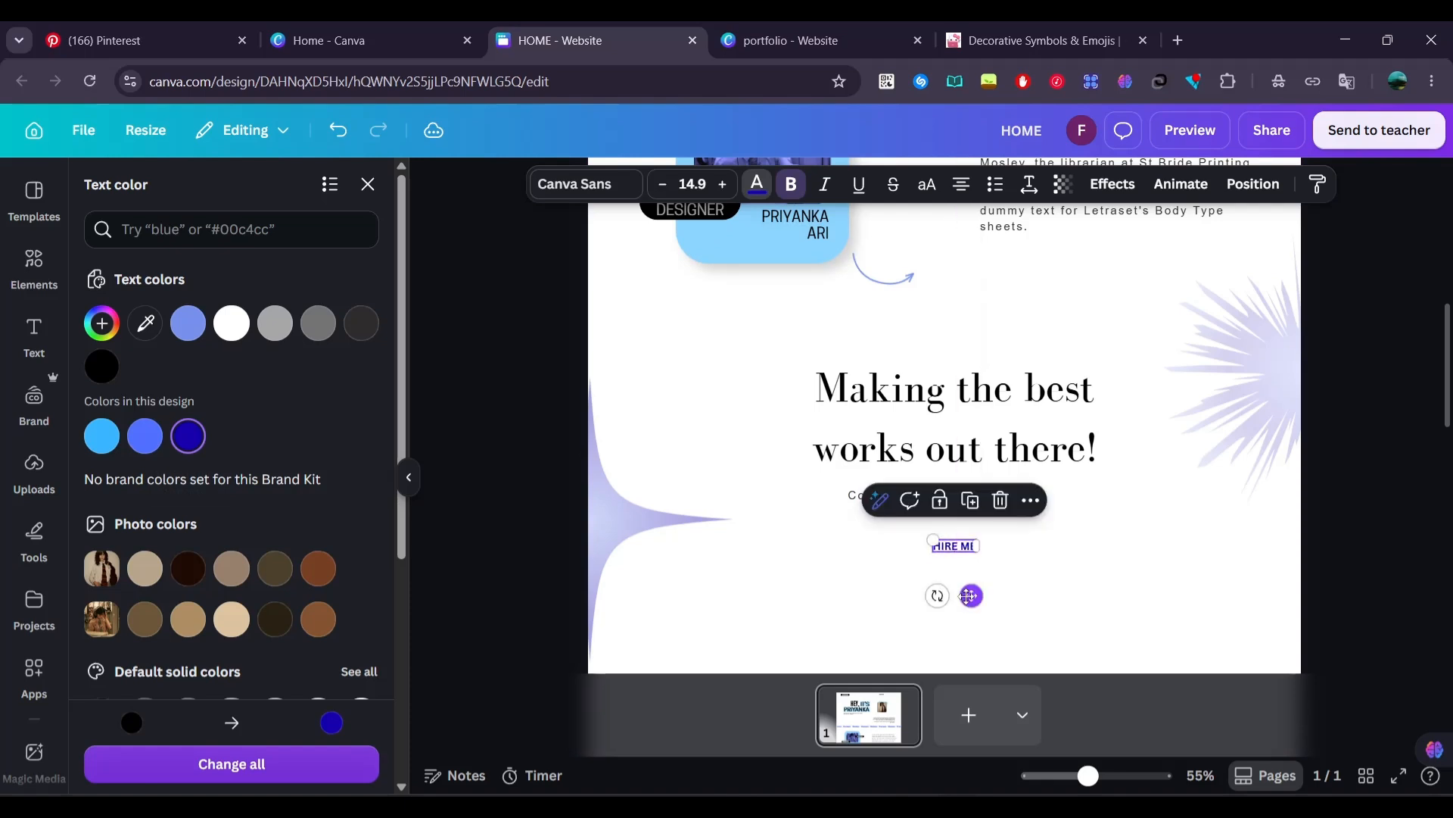
# Search the elements library for "pen circle" and show only graphics
pyautogui.click(30, 261)
pyautogui.scroll(3, 91, 186)
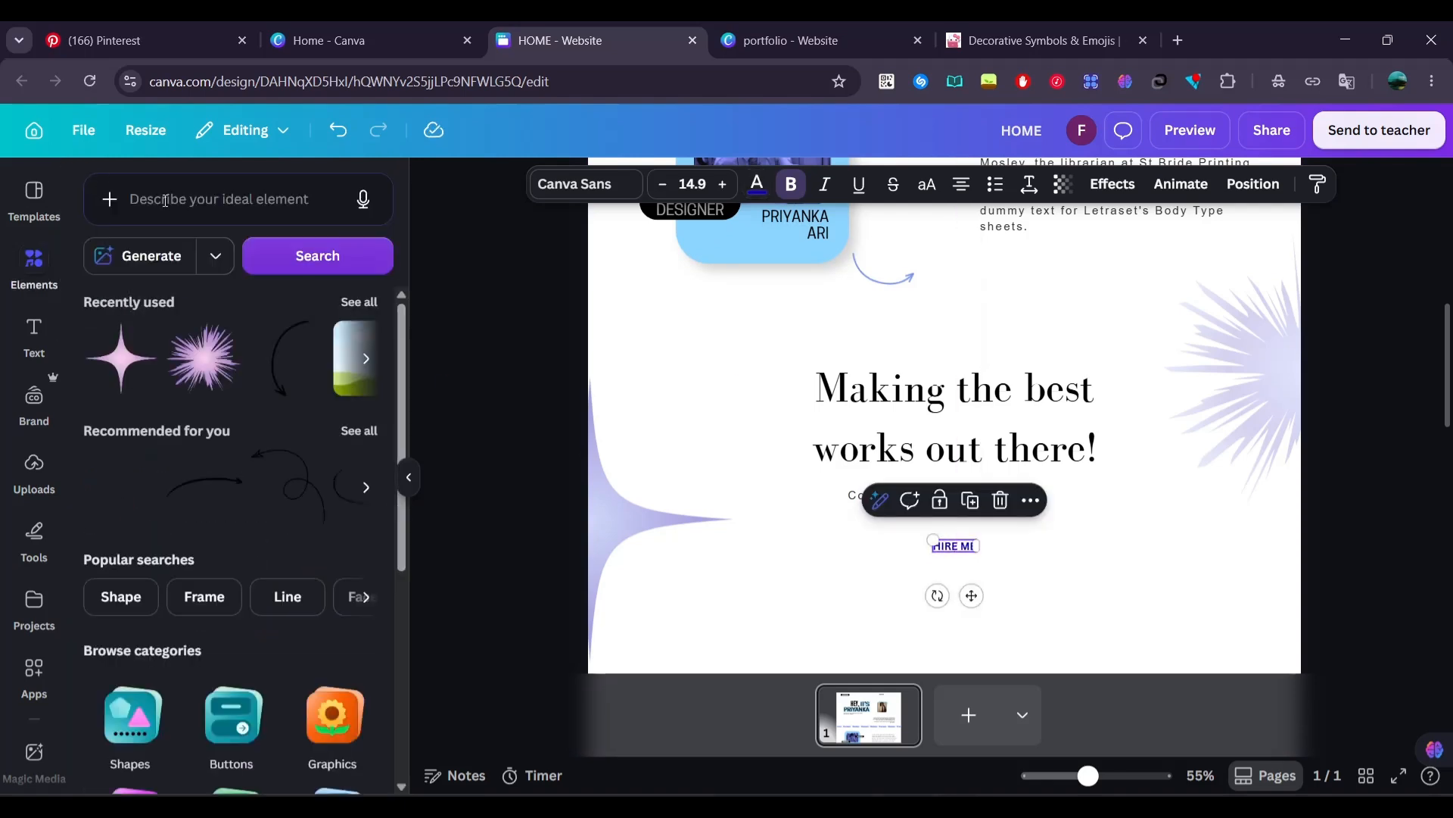
pyautogui.click(165, 201)
pyautogui.write('pen circle')
pyautogui.press('Return')
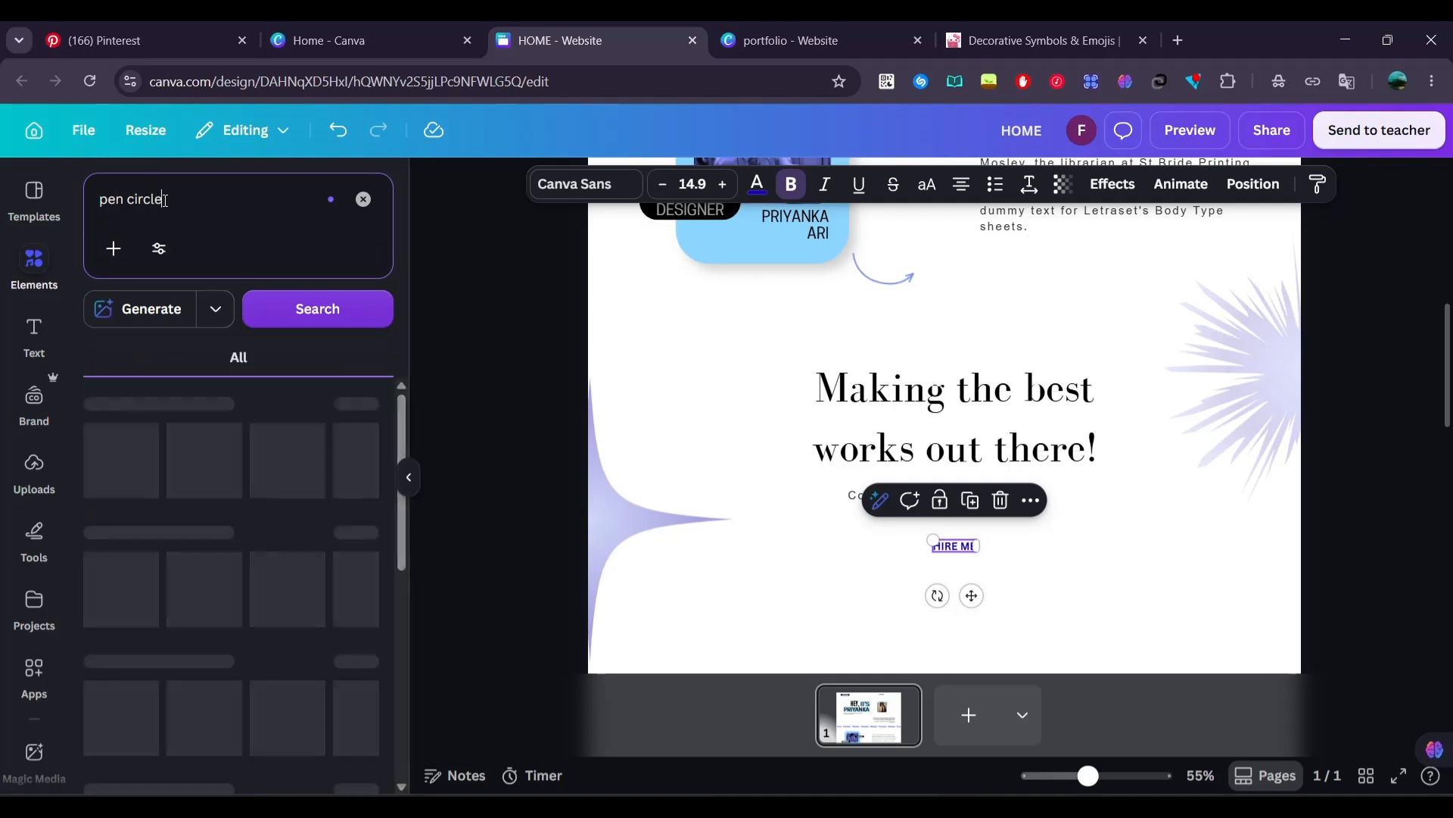
pyautogui.click(363, 403)
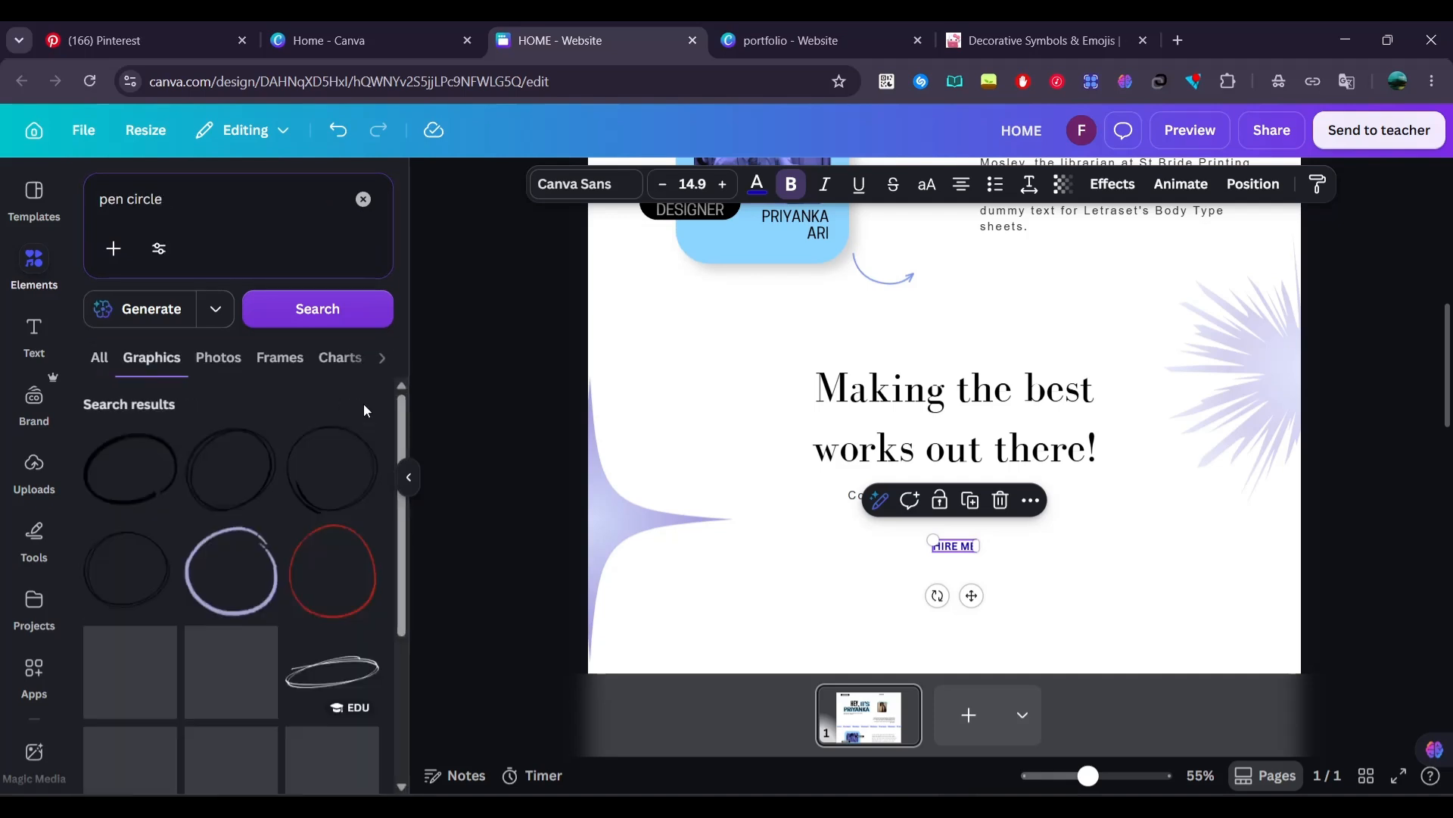
# Add the thin hand-drawn white ellipse graphic to the page and fit it around the HIRE ME text
pyautogui.scroll(-2, 302, 558)
pyautogui.scroll(-3, 457, 588)
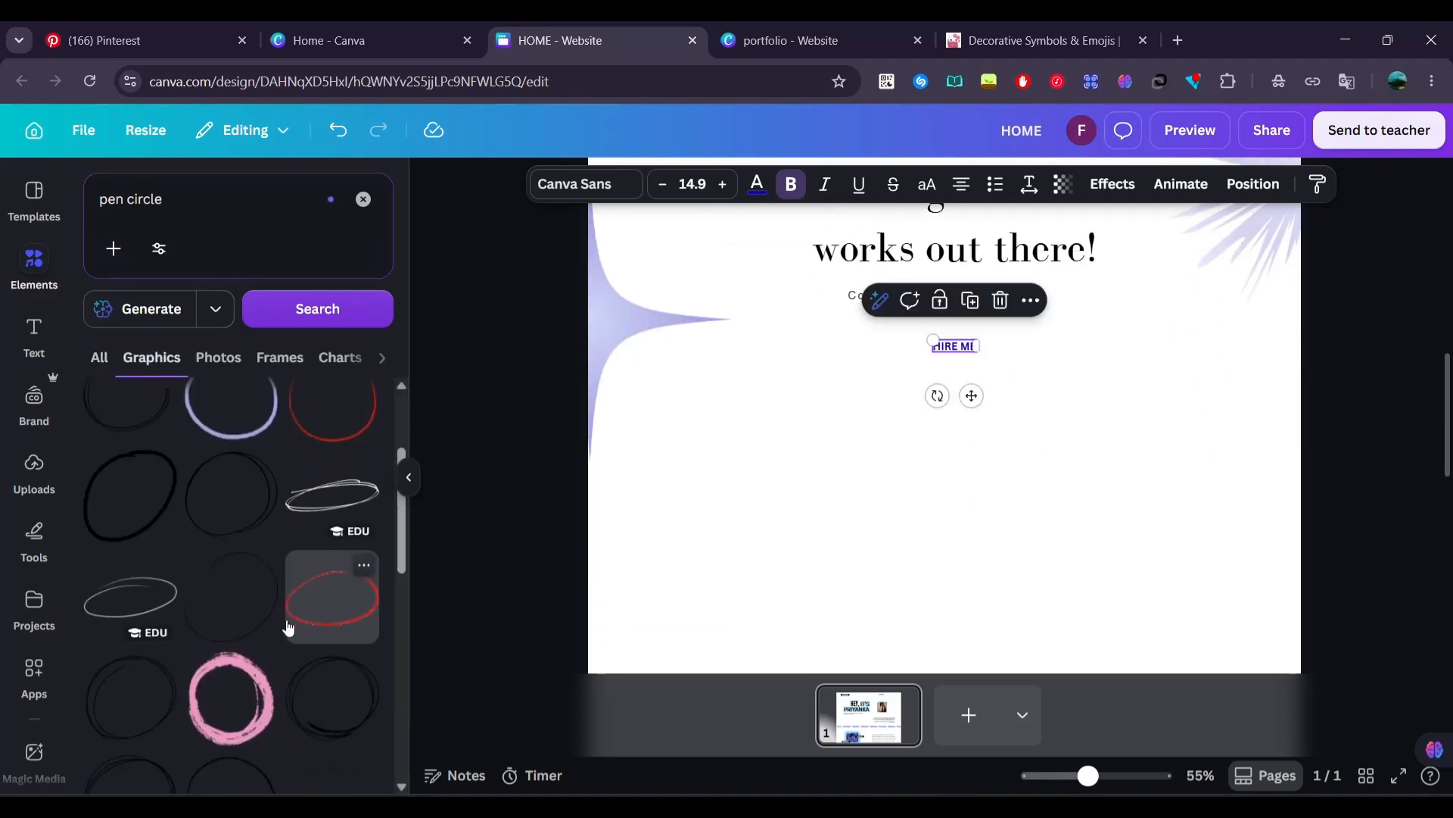
pyautogui.scroll(-5, 287, 619)
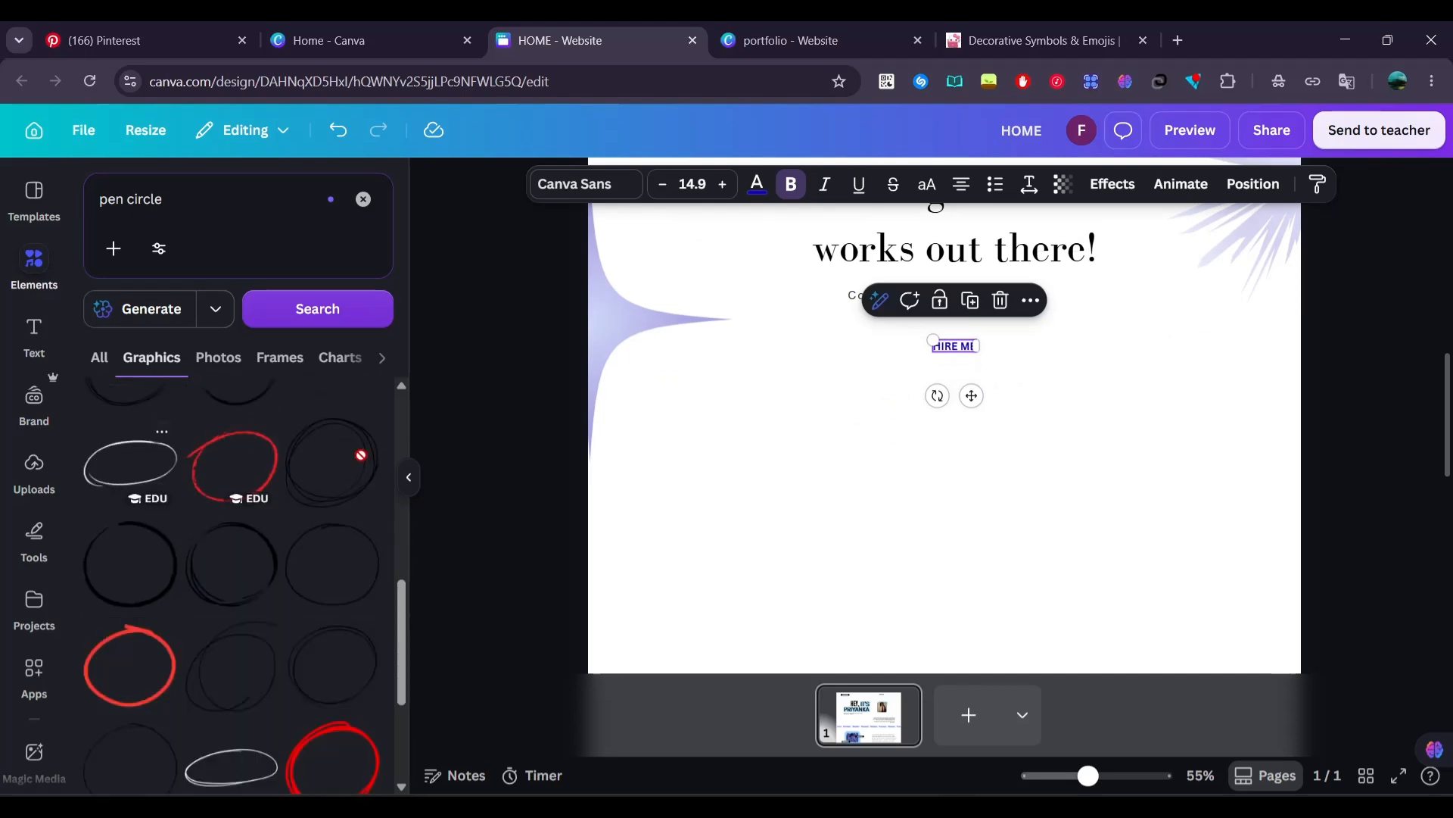
pyautogui.moveTo(137, 516); pyautogui.dragTo(840, 402)
pyautogui.moveTo(800, 469); pyautogui.dragTo(968, 351)
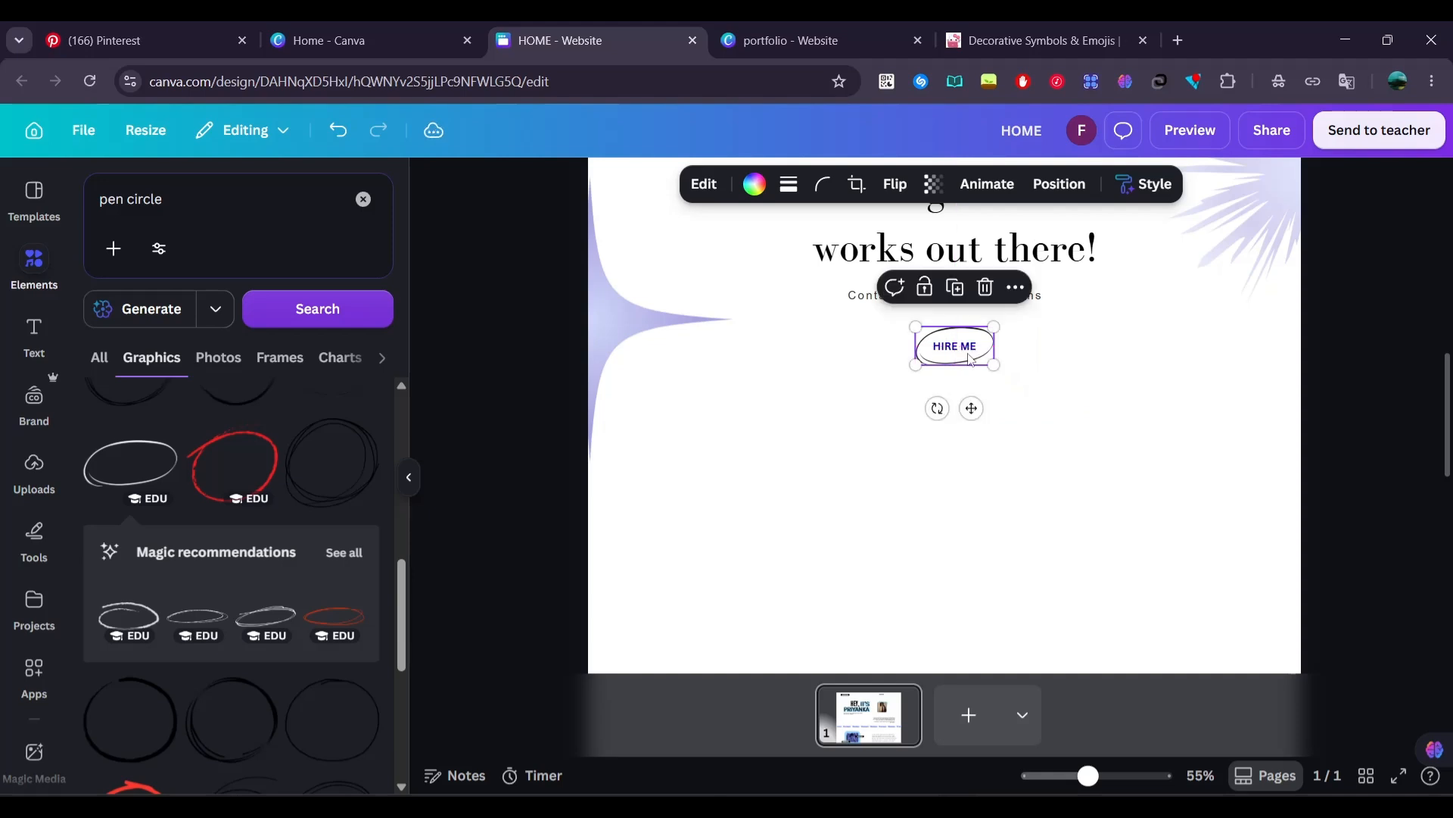
# Recolor the ellipse around HIRE ME to the design's dark blue and apply the color change across the page
pyautogui.click(757, 186)
pyautogui.click(268, 325)
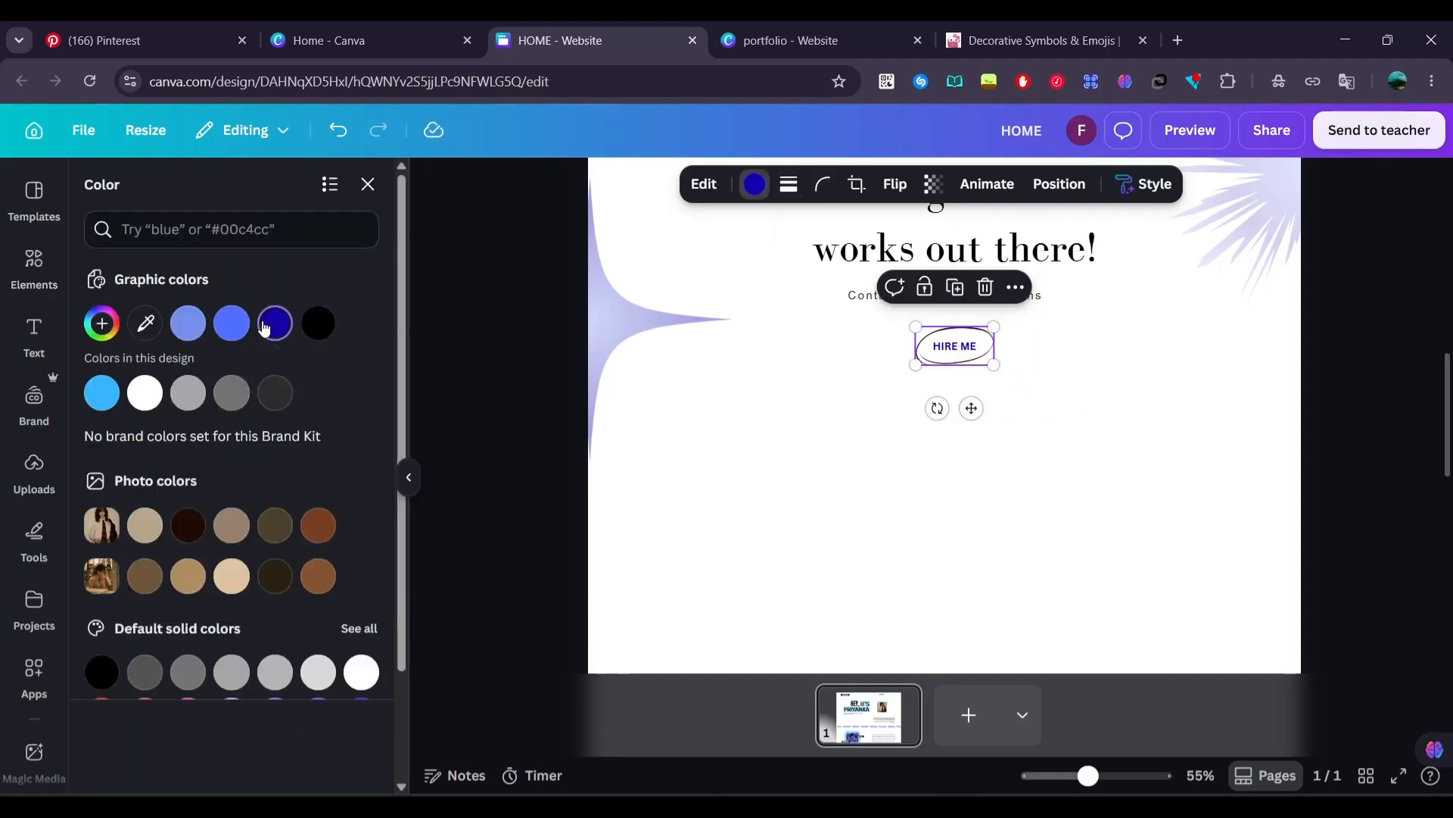
pyautogui.click(209, 760)
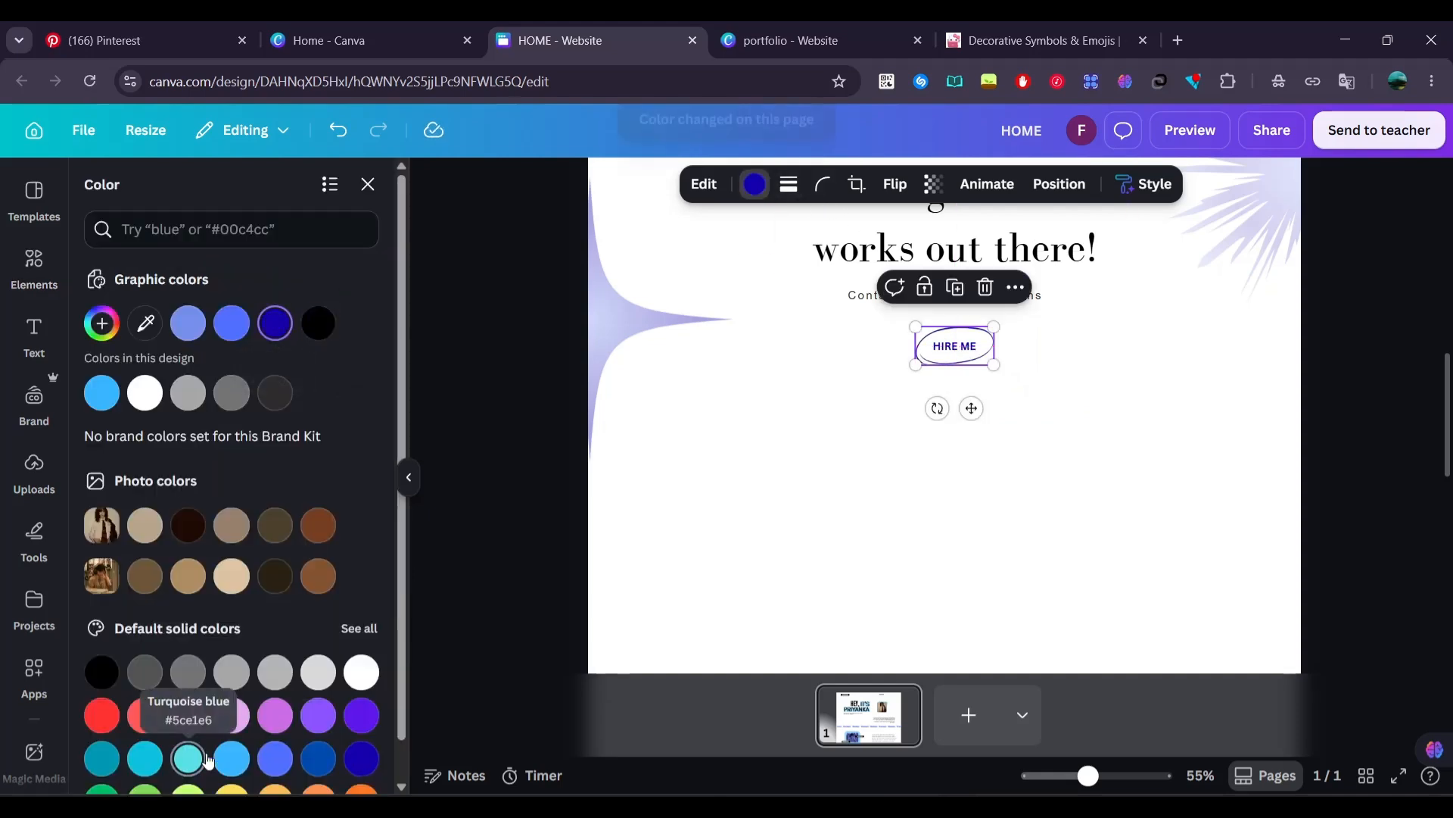
pyautogui.click(489, 374)
# Paste the MY WORKS heading with its four short text columns into the empty area below HIRE ME
pyautogui.scroll(5, 489, 374)
pyautogui.scroll(-10, 489, 374)
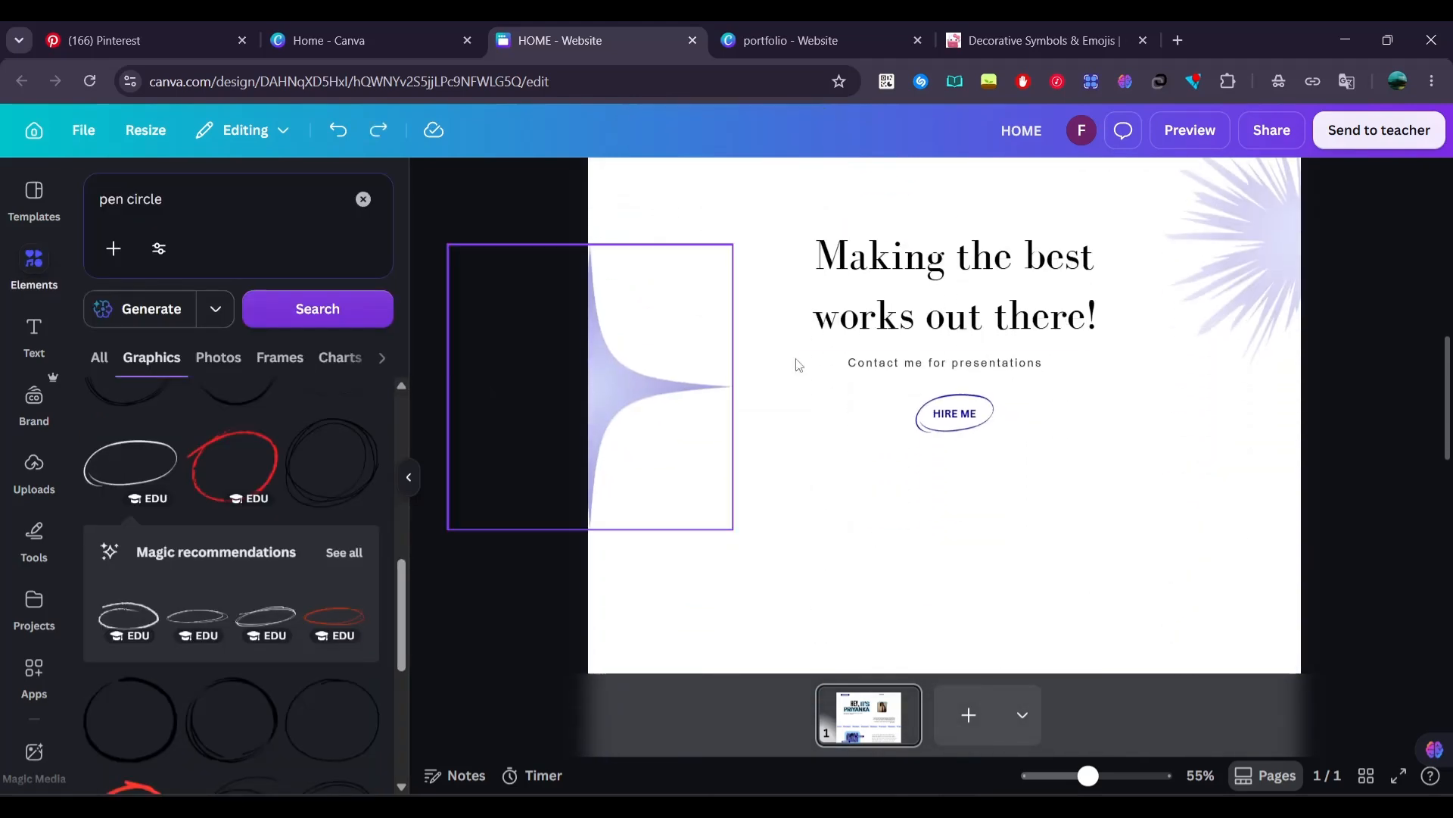
pyautogui.scroll(4, 970, 424)
pyautogui.scroll(-3, 974, 425)
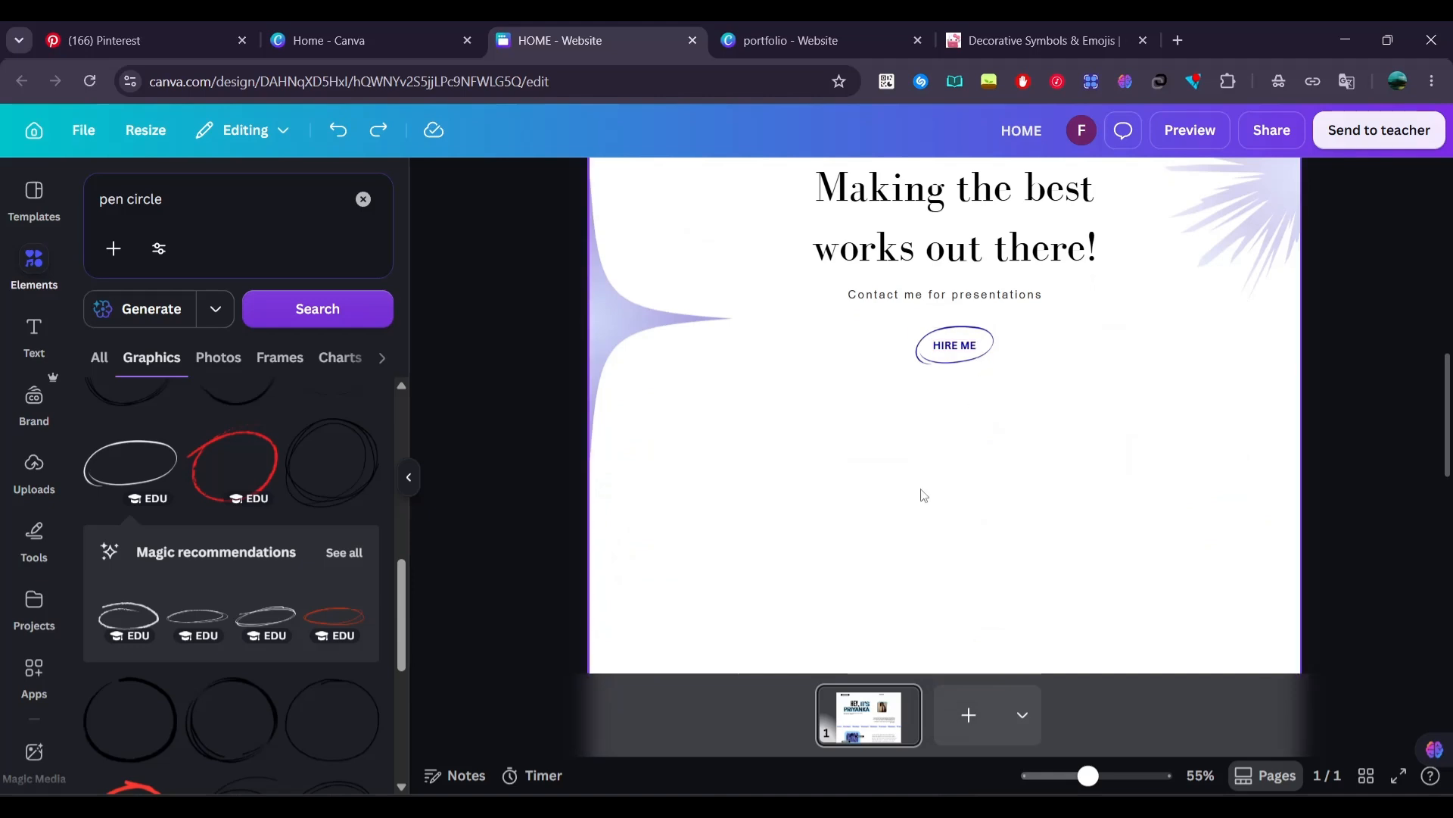
pyautogui.scroll(2, 1006, 355)
pyautogui.scroll(-4, 1005, 357)
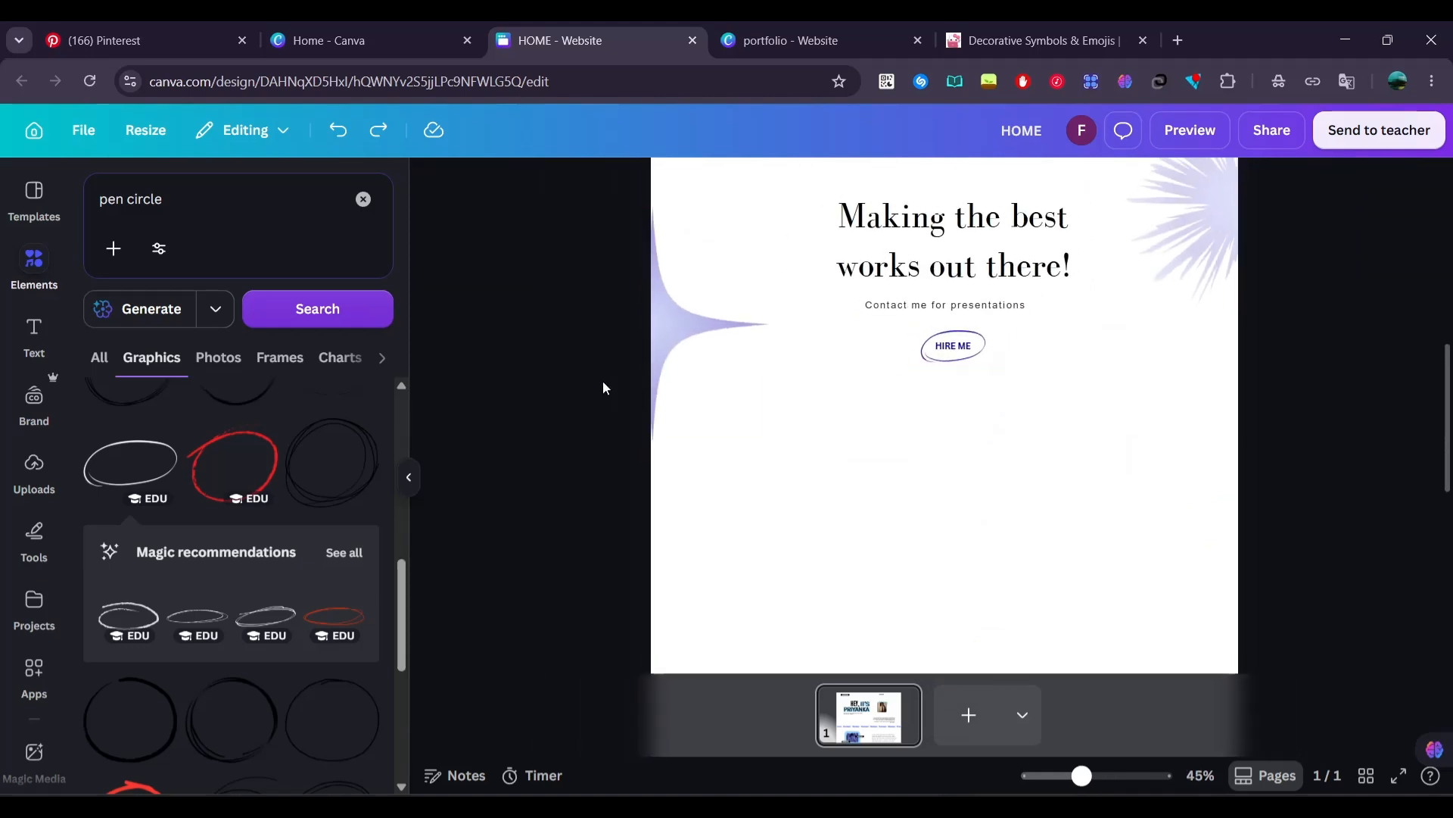
pyautogui.scroll(-2, 603, 383)
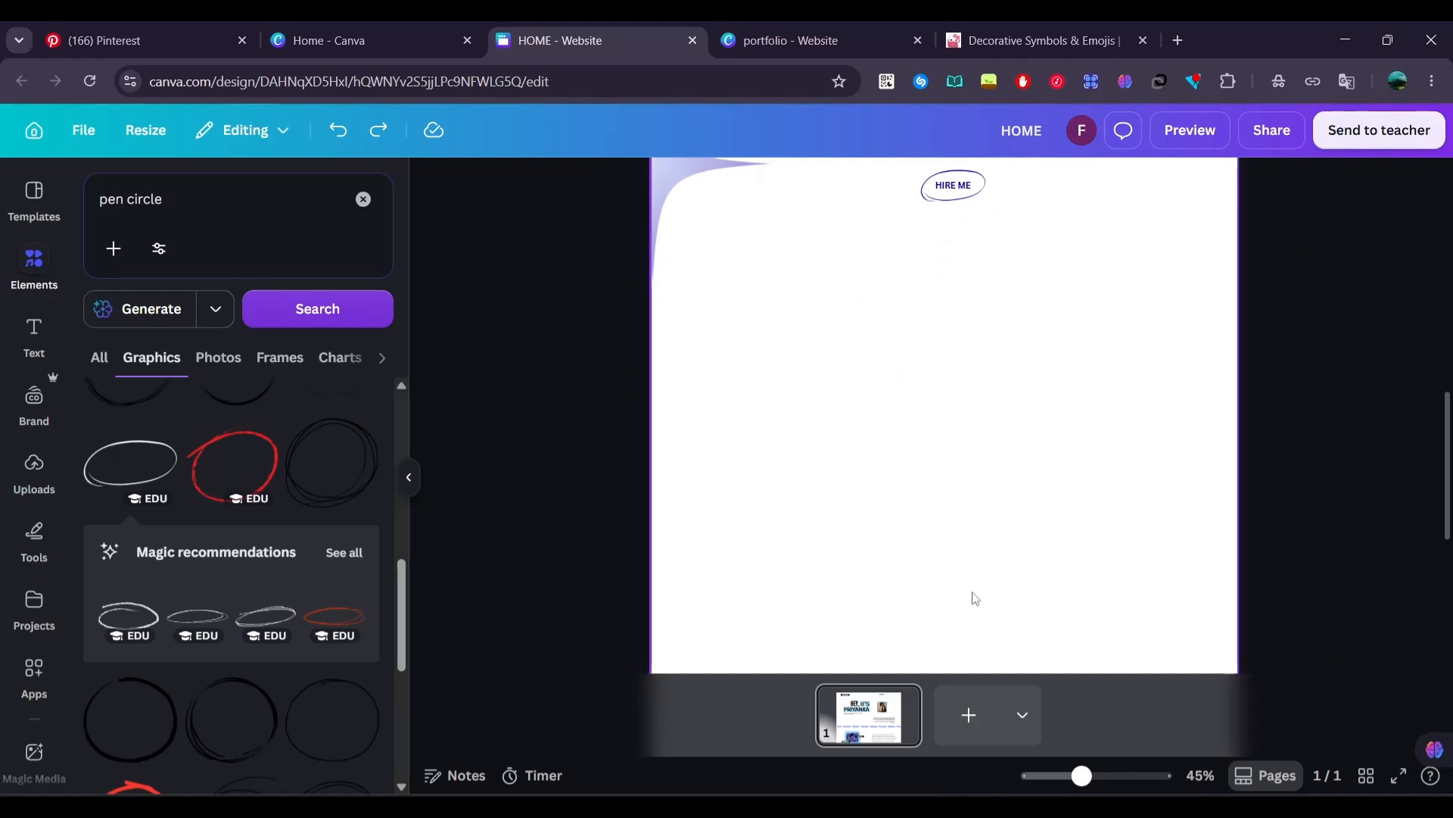
pyautogui.click(966, 516)
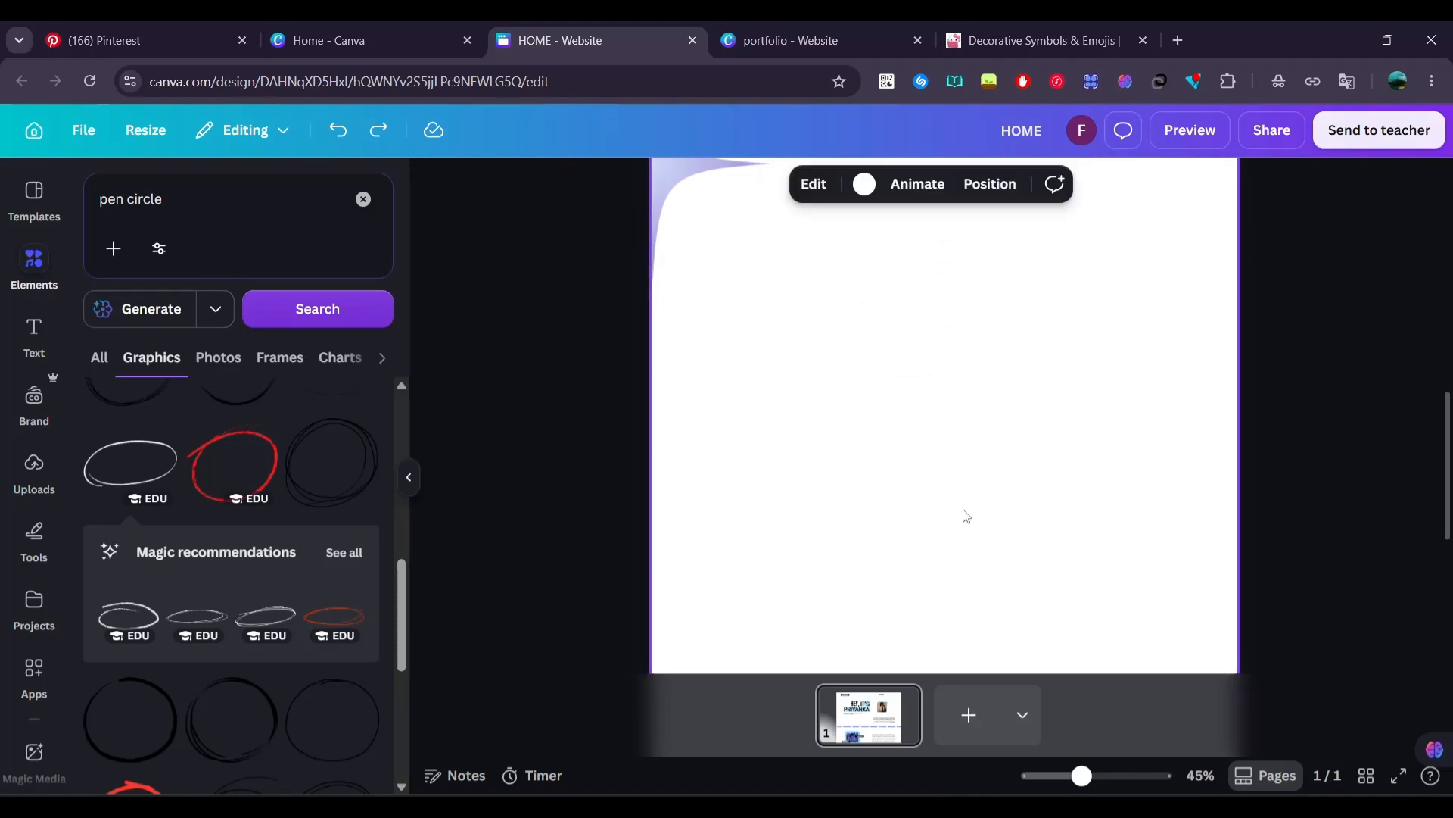
pyautogui.click(966, 516)
pyautogui.moveTo(984, 433); pyautogui.dragTo(966, 518)
pyautogui.click(611, 431)
pyautogui.scroll(-3, 610, 431)
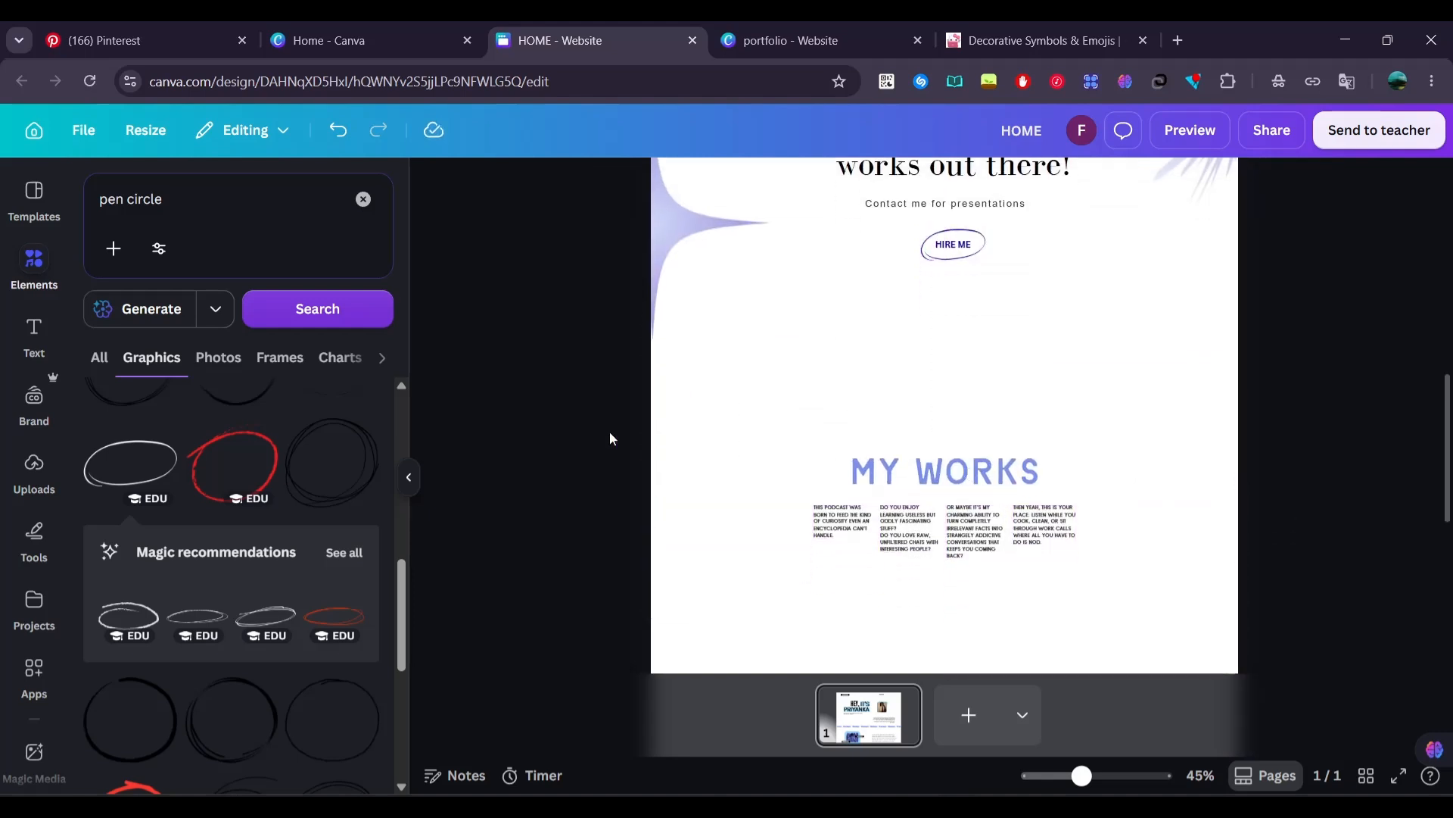
# Add the uploaded DON'T BLINK poster, shrink it to a small thumbnail, and center it above the MY WORKS heading
pyautogui.scroll(2, 746, 219)
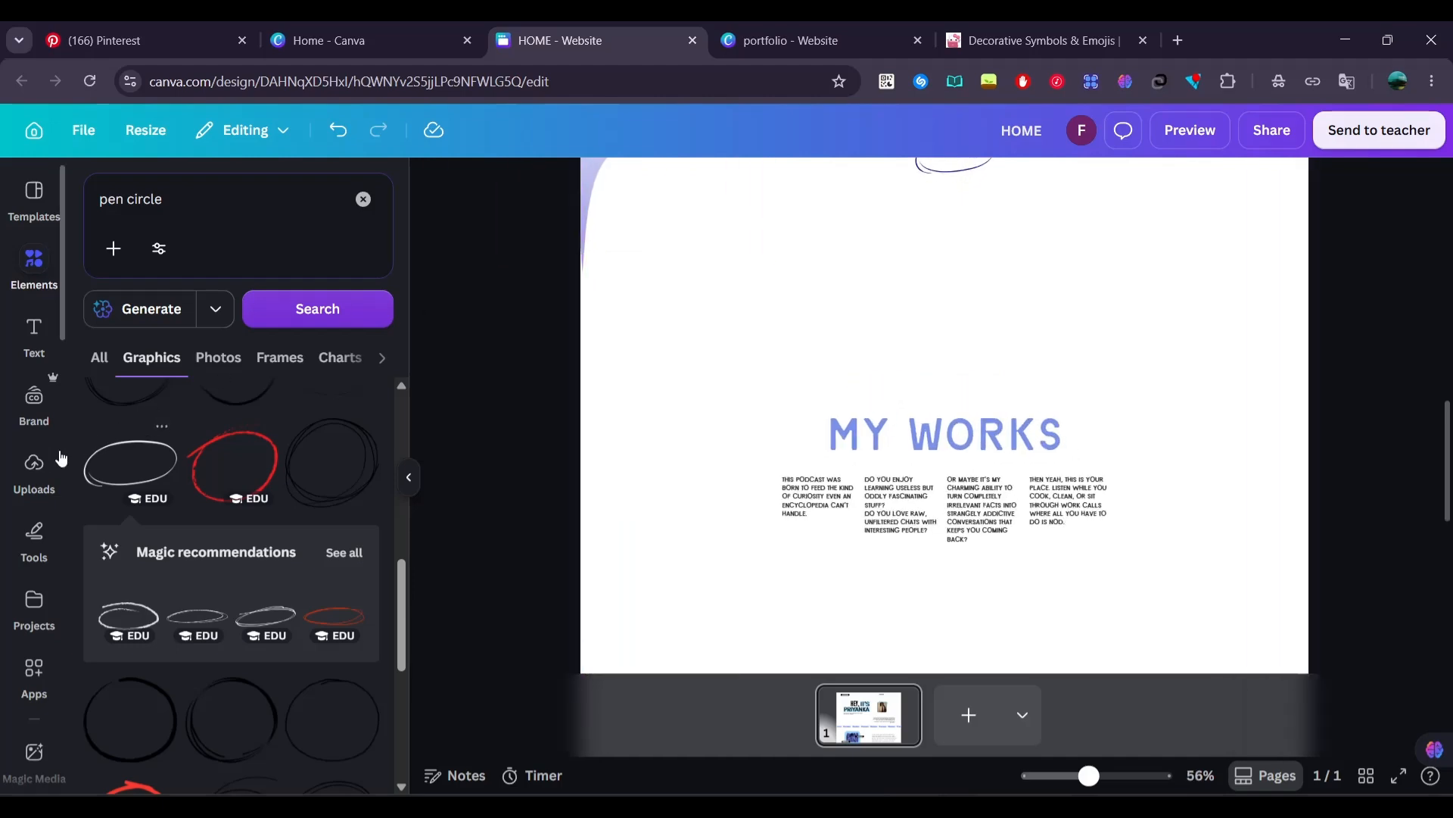
pyautogui.click(34, 466)
pyautogui.moveTo(257, 479); pyautogui.dragTo(1011, 554)
pyautogui.moveTo(1205, 681); pyautogui.dragTo(924, 338)
pyautogui.moveTo(848, 250); pyautogui.dragTo(910, 375)
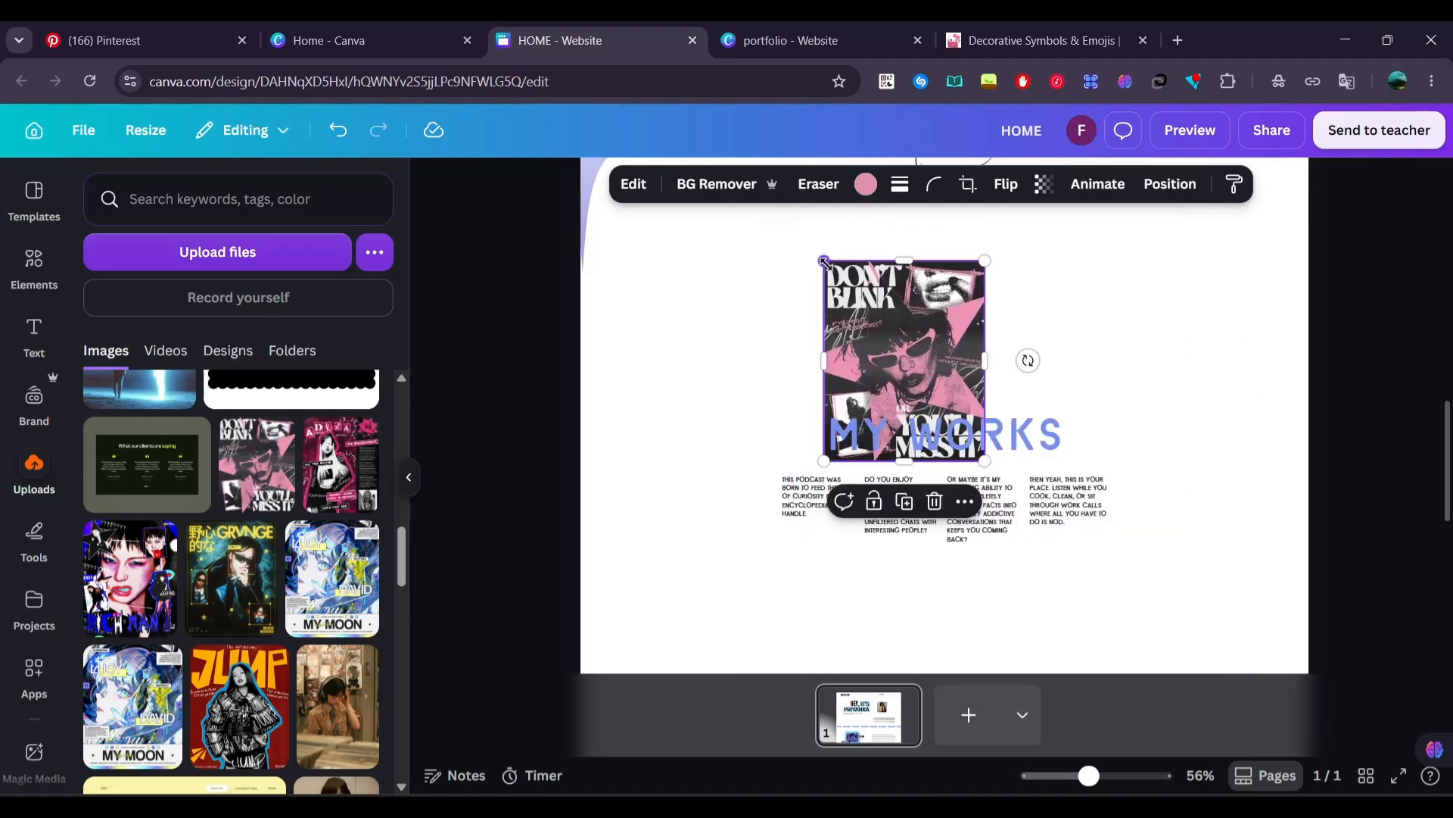
pyautogui.moveTo(986, 460); pyautogui.dragTo(922, 381)
pyautogui.moveTo(872, 322); pyautogui.dragTo(947, 302)
# Add the uploaded pink ADUZA poster and shrink it to thumbnail size over the DON'T BLINK poster
pyautogui.moveTo(340, 464); pyautogui.dragTo(950, 409)
pyautogui.moveTo(1174, 674); pyautogui.dragTo(911, 345)
pyautogui.moveTo(828, 235); pyautogui.dragTo(1014, 379)
pyautogui.moveTo(1097, 478); pyautogui.dragTo(999, 353)
# Add the uploaded MY MOON poster and shrink it to thumbnail size on the poster stack above MY WORKS
pyautogui.moveTo(333, 577); pyautogui.dragTo(976, 474)
pyautogui.moveTo(750, 206); pyautogui.dragTo(1037, 560)
pyautogui.moveTo(1105, 628); pyautogui.dragTo(975, 310)
pyautogui.moveTo(1062, 435); pyautogui.dragTo(1000, 353)
pyautogui.click(719, 379)
# Add the uploaded GRVNGE poster and shrink it to match the stacked posters above MY WORKS
pyautogui.moveTo(236, 577); pyautogui.dragTo(950, 341)
pyautogui.moveTo(1150, 623); pyautogui.dragTo(908, 321)
pyautogui.moveTo(821, 234); pyautogui.dragTo(1016, 412)
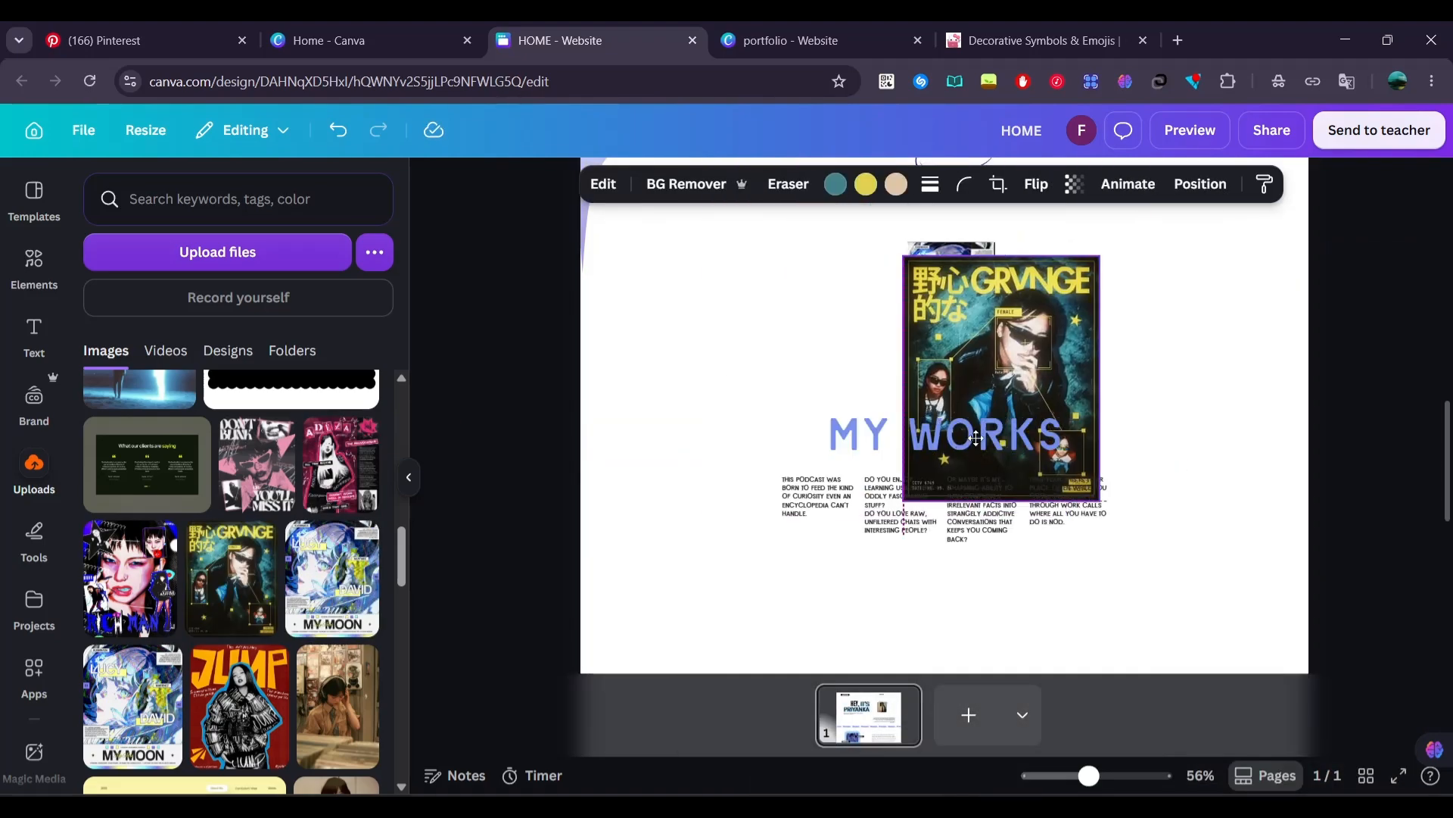
pyautogui.moveTo(1103, 491); pyautogui.dragTo(1000, 352)
# Add the uploaded JUMP poster and shrink it to match the stacked posters above MY WORKS
pyautogui.moveTo(239, 706); pyautogui.dragTo(918, 545)
pyautogui.moveTo(697, 273); pyautogui.dragTo(895, 516)
pyautogui.moveTo(1003, 621); pyautogui.dragTo(1015, 348)
pyautogui.moveTo(1150, 546); pyautogui.dragTo(994, 351)
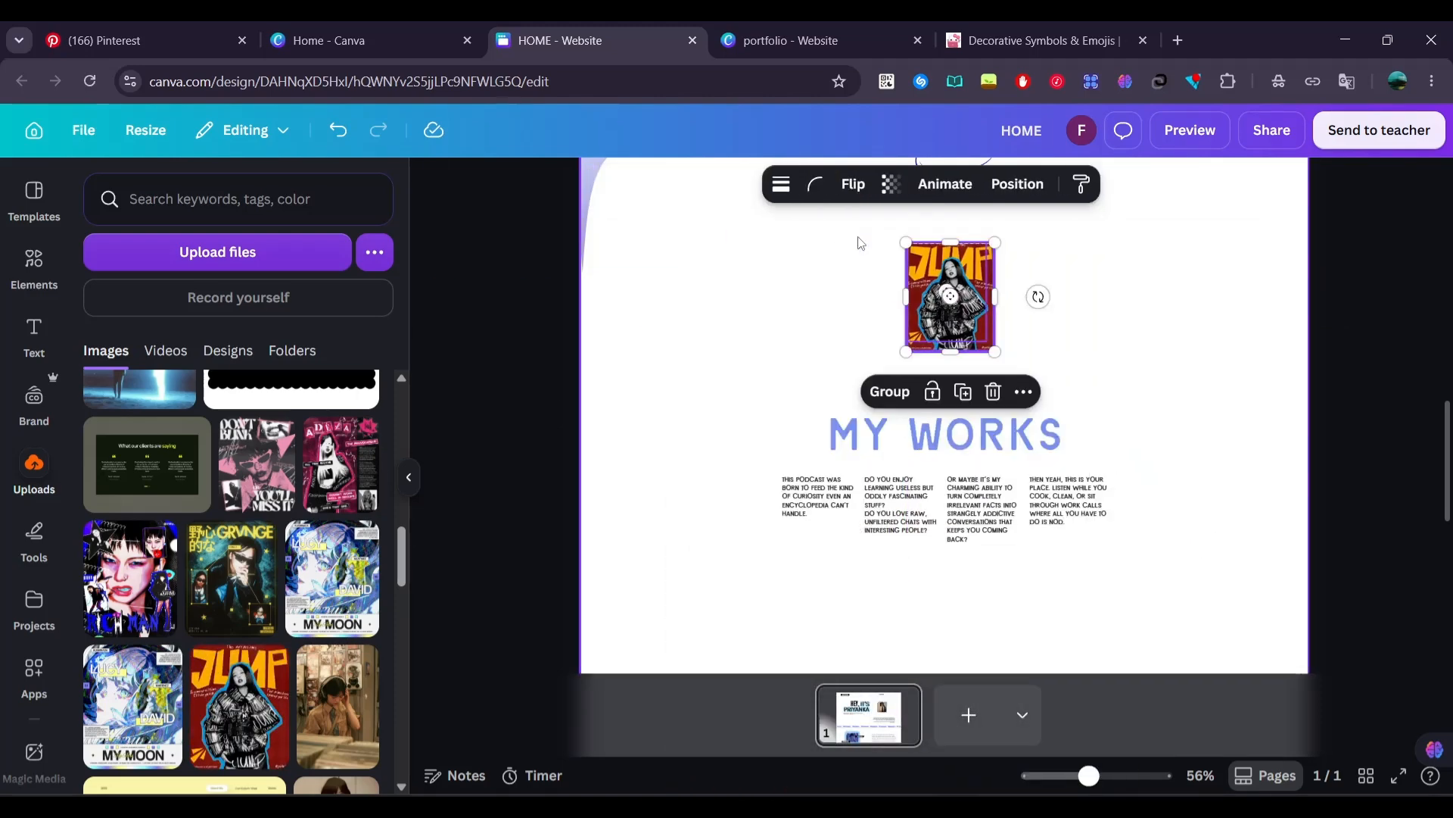
# Round the corners of all the stacked posters with a corner rounding of 31
pyautogui.click(816, 184)
pyautogui.click(899, 261)
pyautogui.write('31')
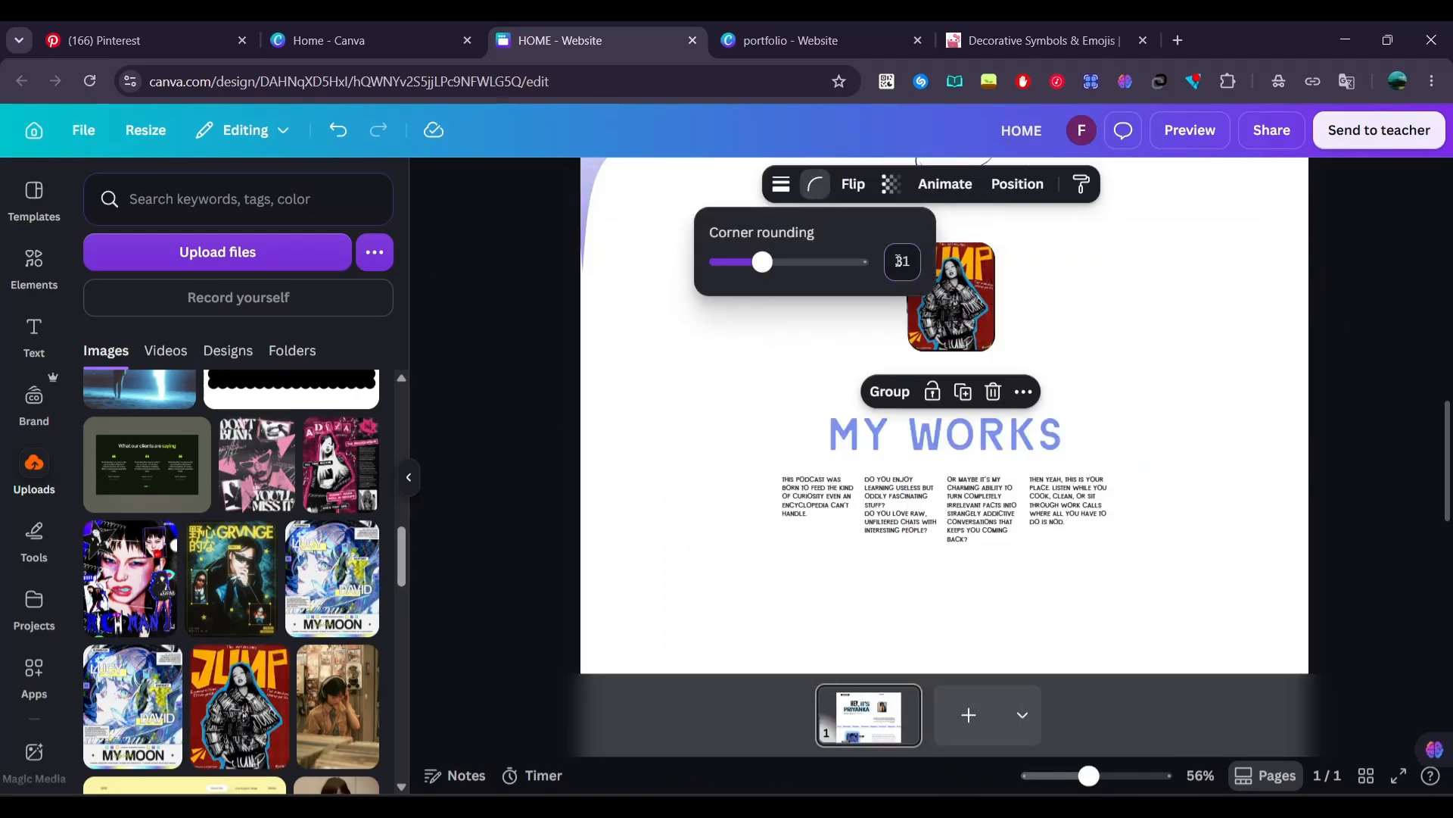
pyautogui.click(867, 350)
# Spread the stacked posters out above MY WORKS, with GRVNGE and JUMP on the left, DON'T BLINK centered, and MY MOON and ADUZA on the right
pyautogui.moveTo(951, 306); pyautogui.dragTo(846, 290)
pyautogui.scroll(2, 871, 310)
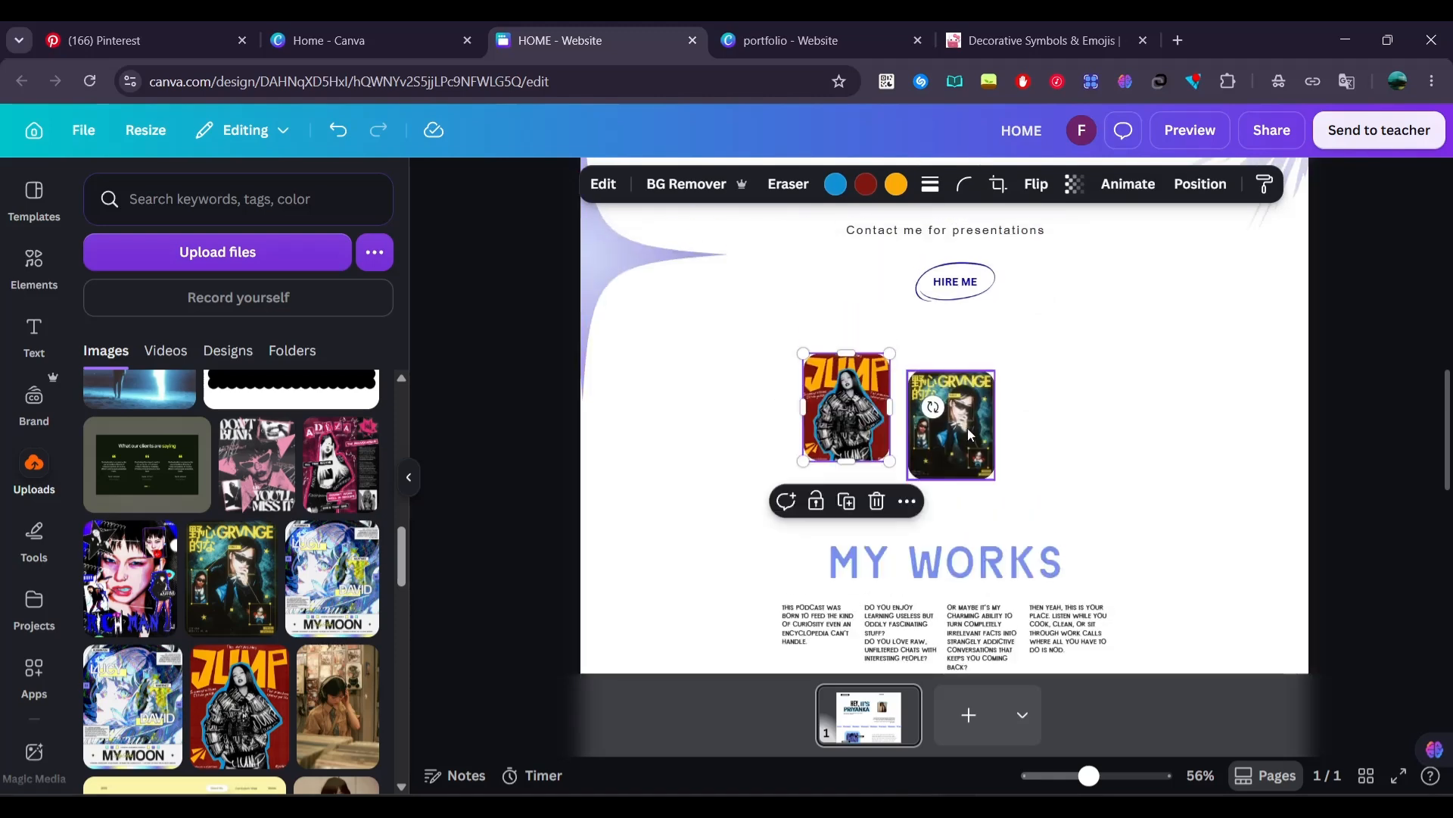
pyautogui.moveTo(939, 412); pyautogui.dragTo(671, 430)
pyautogui.moveTo(965, 454); pyautogui.dragTo(1171, 451)
pyautogui.moveTo(958, 427); pyautogui.dragTo(1135, 433)
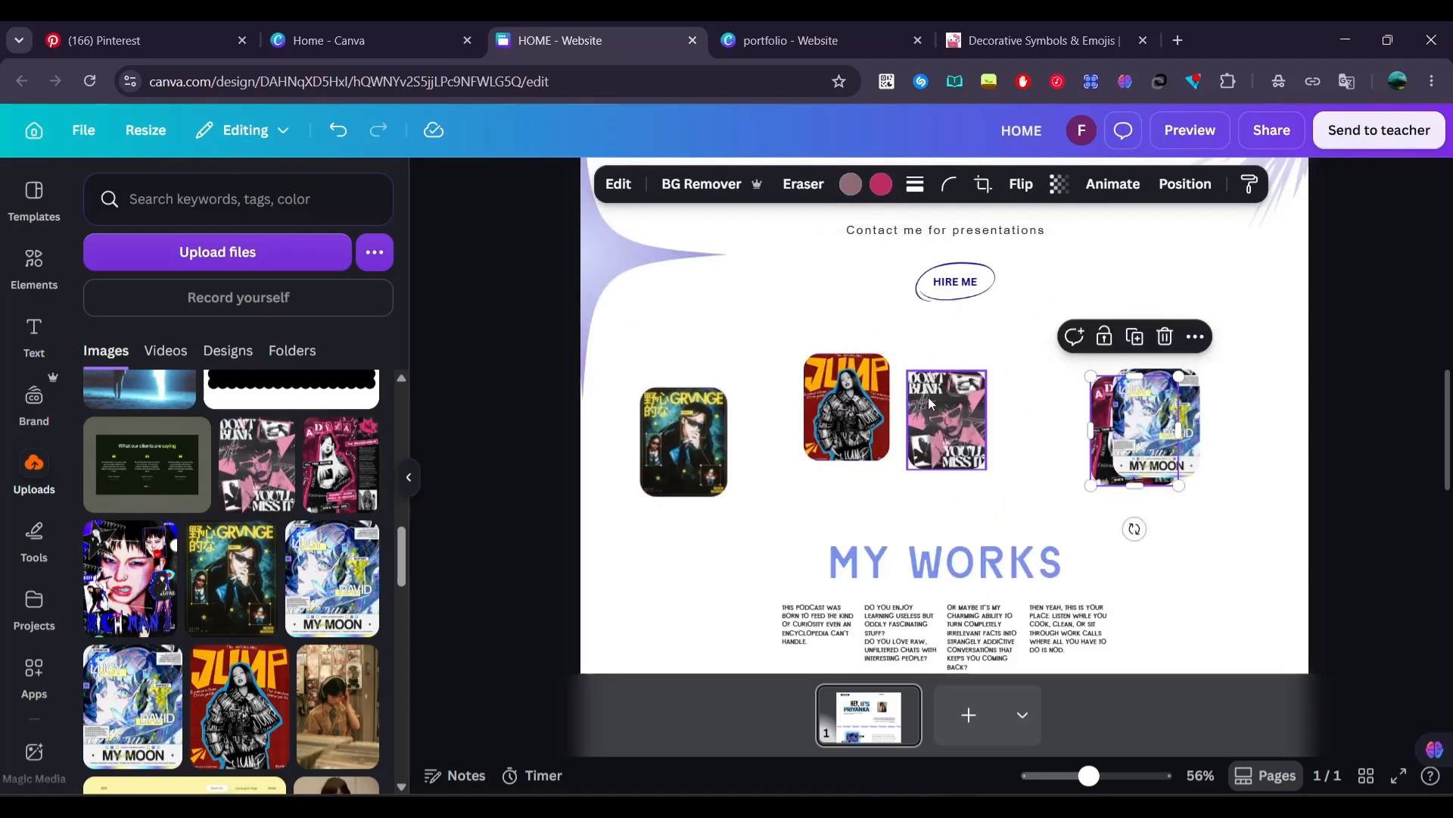
pyautogui.moveTo(939, 392); pyautogui.dragTo(944, 382)
pyautogui.moveTo(847, 408); pyautogui.dragTo(839, 424)
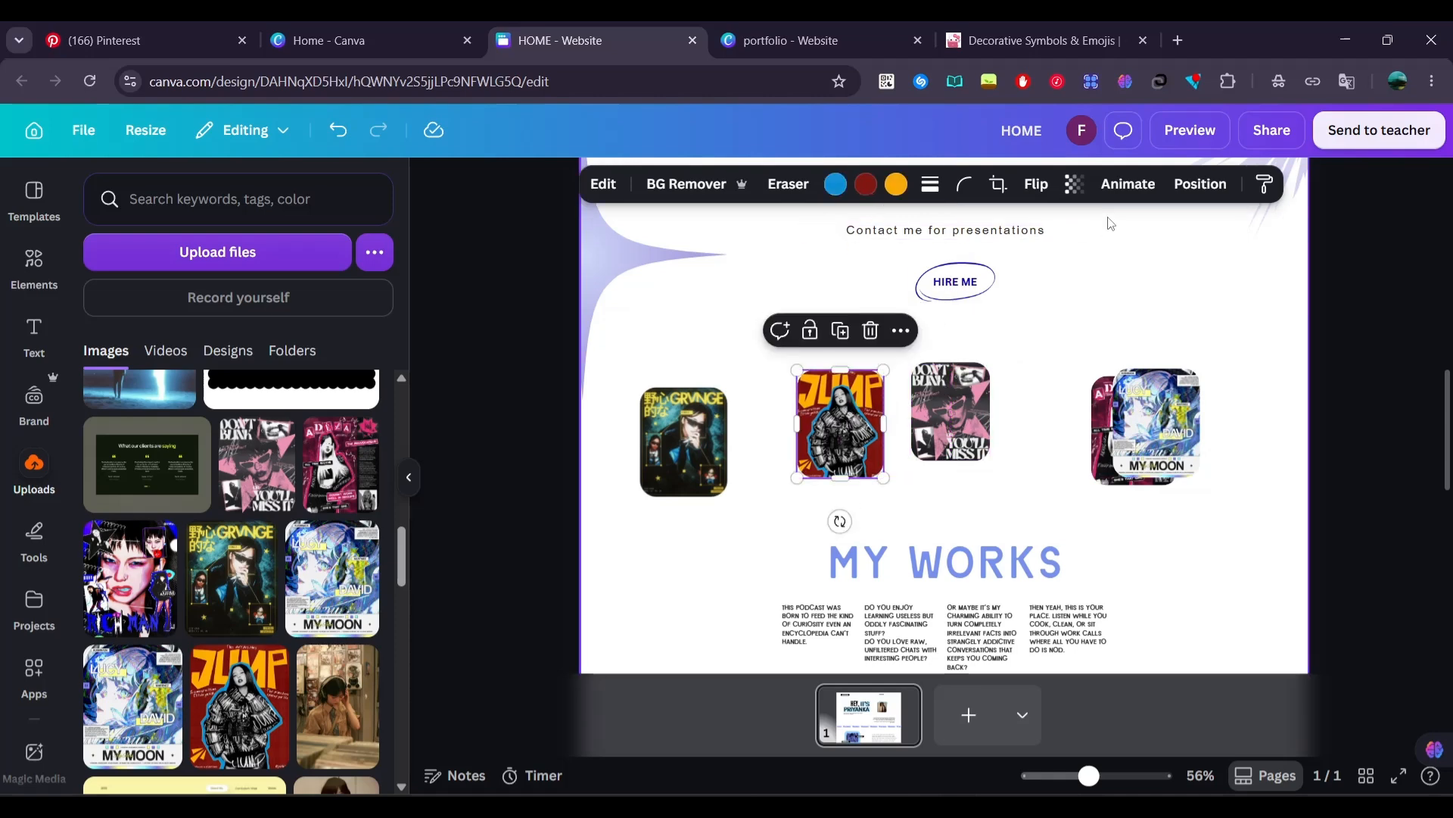
# Rotate the JUMP poster to 45° and move it to the right of the DON'T BLINK poster
pyautogui.click(1181, 186)
pyautogui.scroll(5, 227, 454)
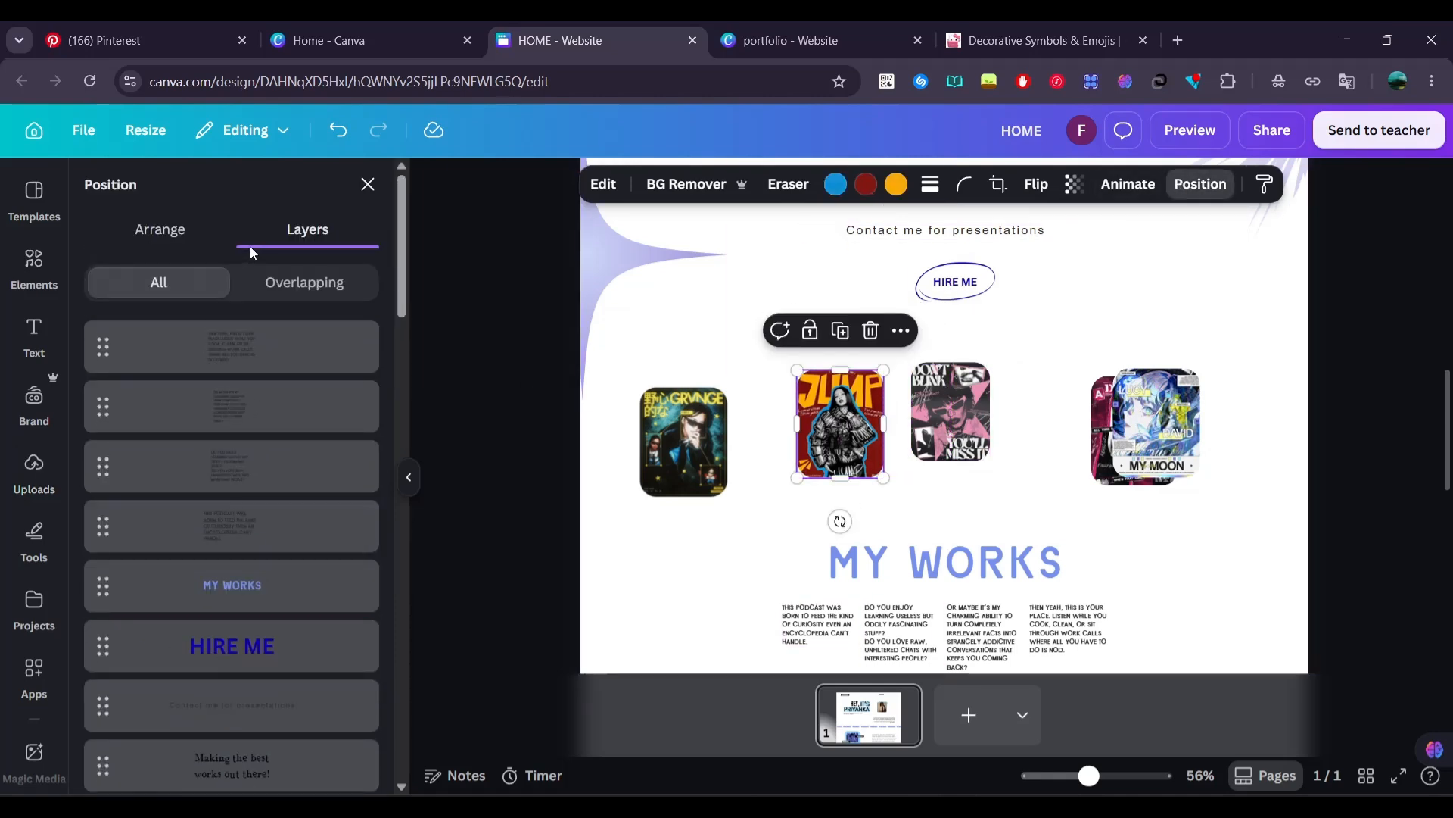
pyautogui.click(154, 230)
pyautogui.write('45')
pyautogui.press('Return')
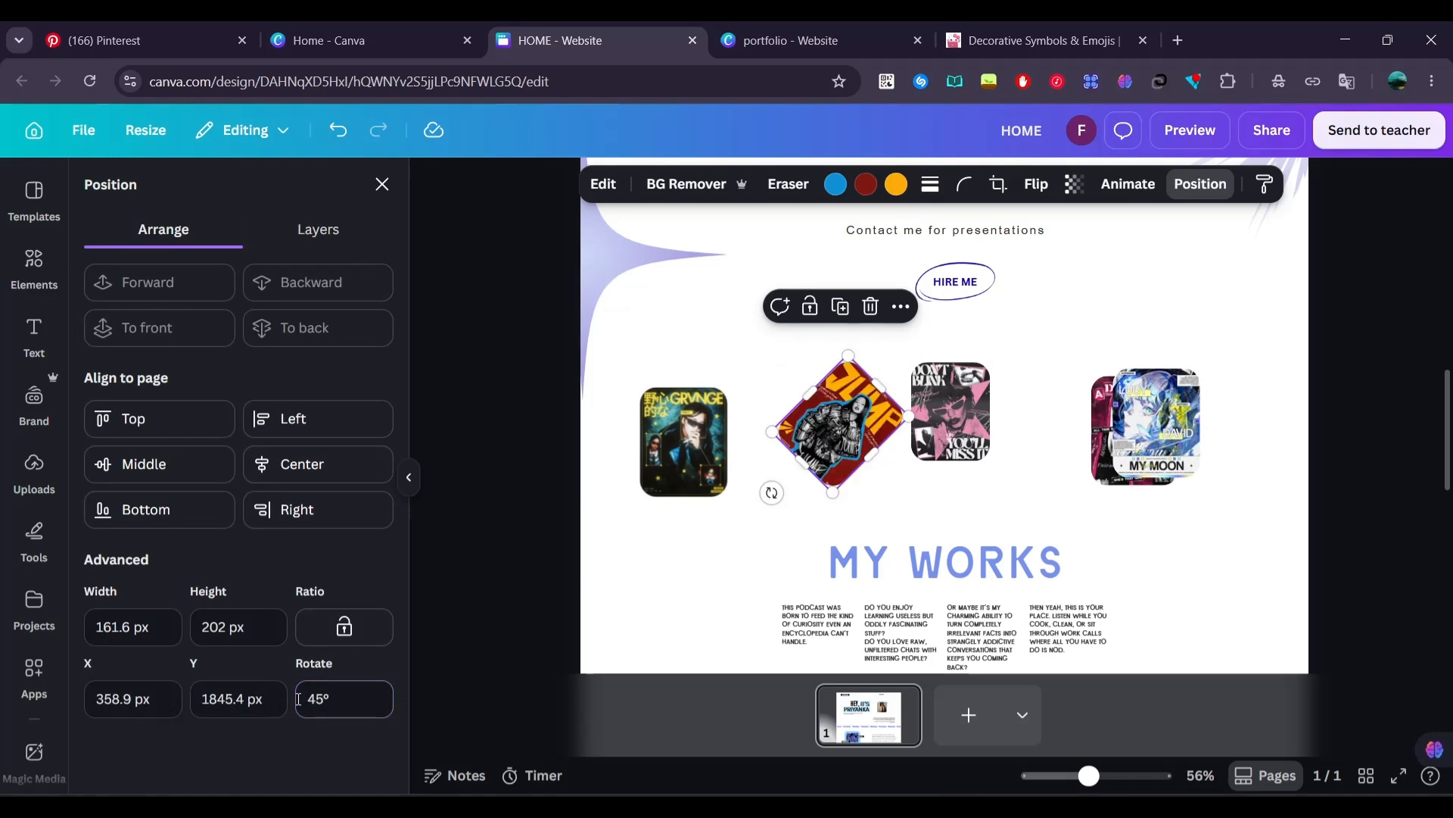
pyautogui.moveTo(826, 431); pyautogui.dragTo(1087, 458)
# Rotate the MY MOON poster to 90°, place it right of the MY WORKS heading, and shift the JUMP poster above it
pyautogui.click(1193, 430)
pyautogui.moveTo(1193, 430); pyautogui.dragTo(1276, 513)
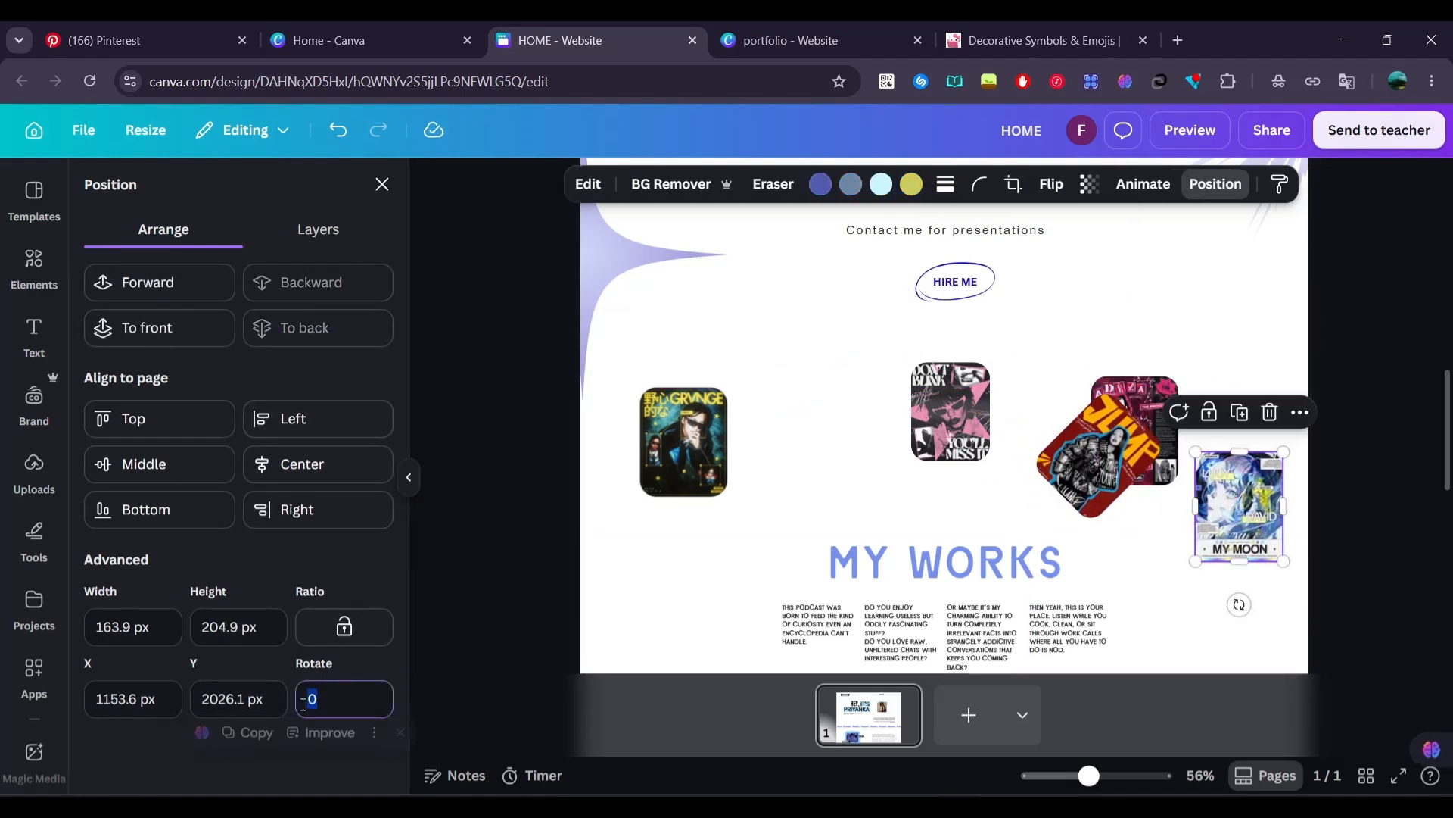
pyautogui.write('90')
pyautogui.press('Return')
pyautogui.moveTo(1224, 499); pyautogui.dragTo(1194, 567)
pyautogui.moveTo(1096, 454); pyautogui.dragTo(1145, 441)
# Rotate the pink ADUZA poster to -90° and place it left of the MY WORKS heading
pyautogui.moveTo(1110, 391); pyautogui.dragTo(770, 384)
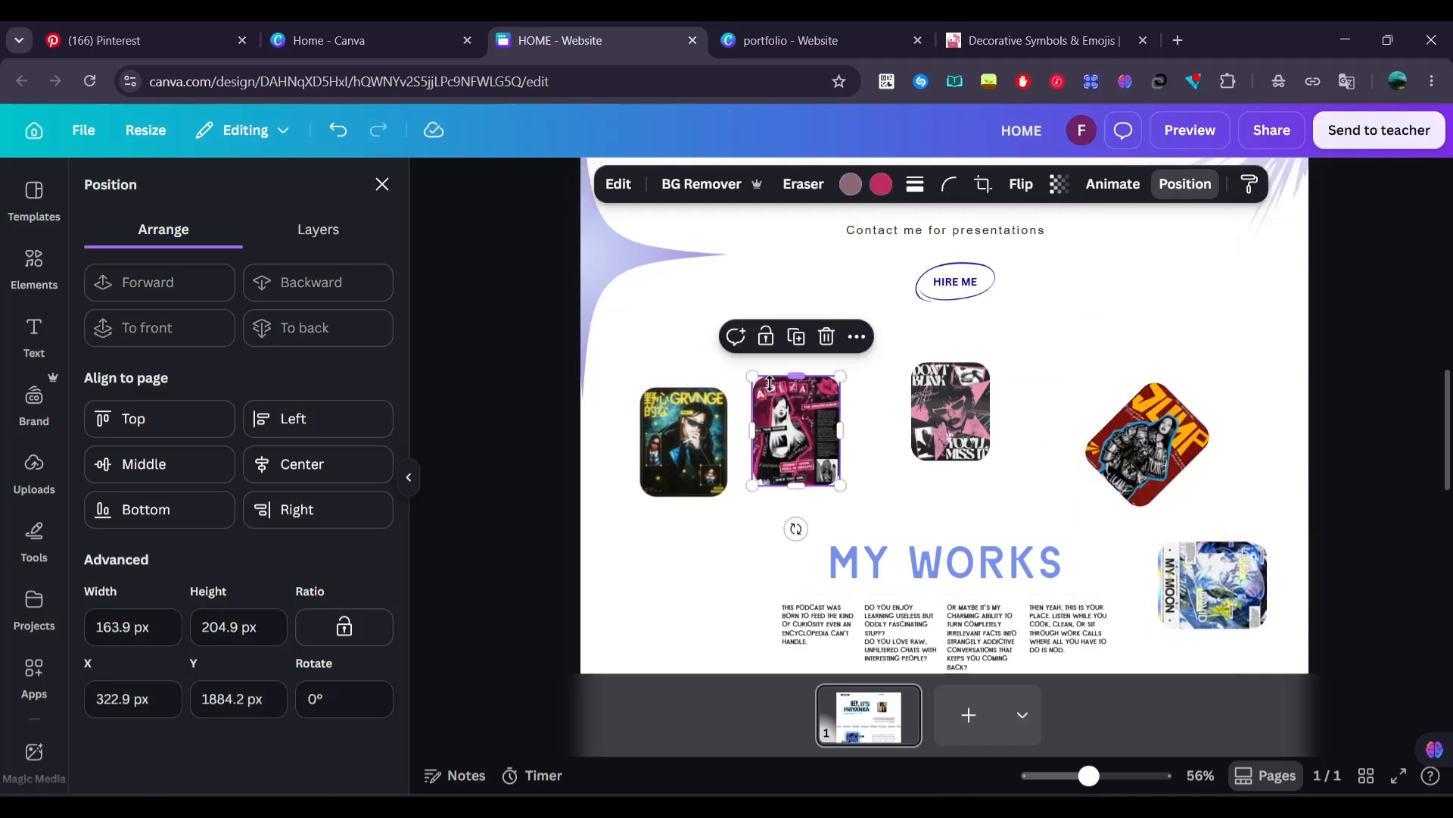
pyautogui.click(303, 711)
pyautogui.write('-90')
pyautogui.press('Return')
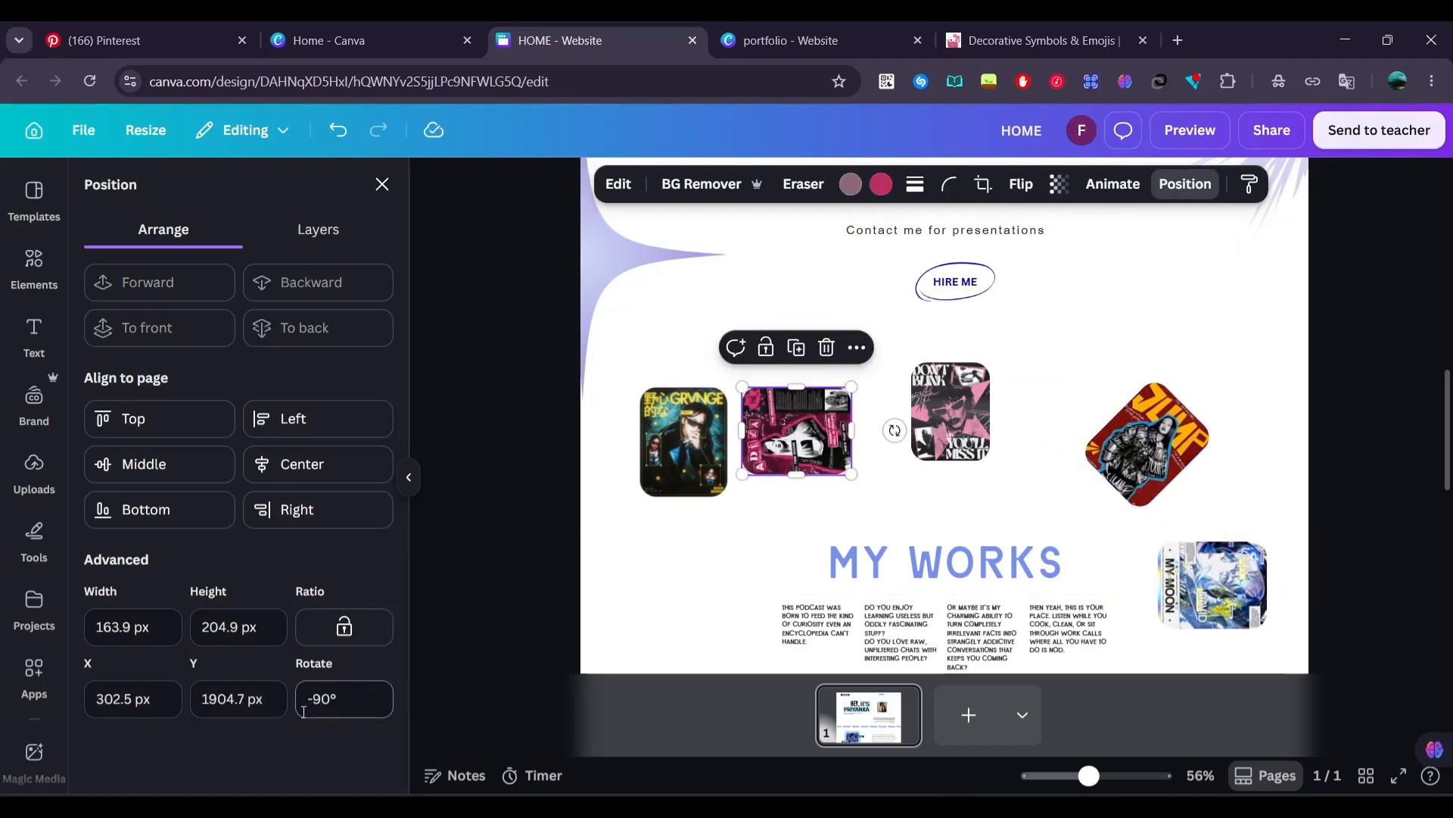
pyautogui.moveTo(799, 439); pyautogui.dragTo(654, 595)
# Rotate the GRVNGE poster to -45° and place it between the ADUZA and DON'T BLINK posters to form the arch
pyautogui.click(710, 414)
pyautogui.doubleClick(359, 691)
pyautogui.write('-5')
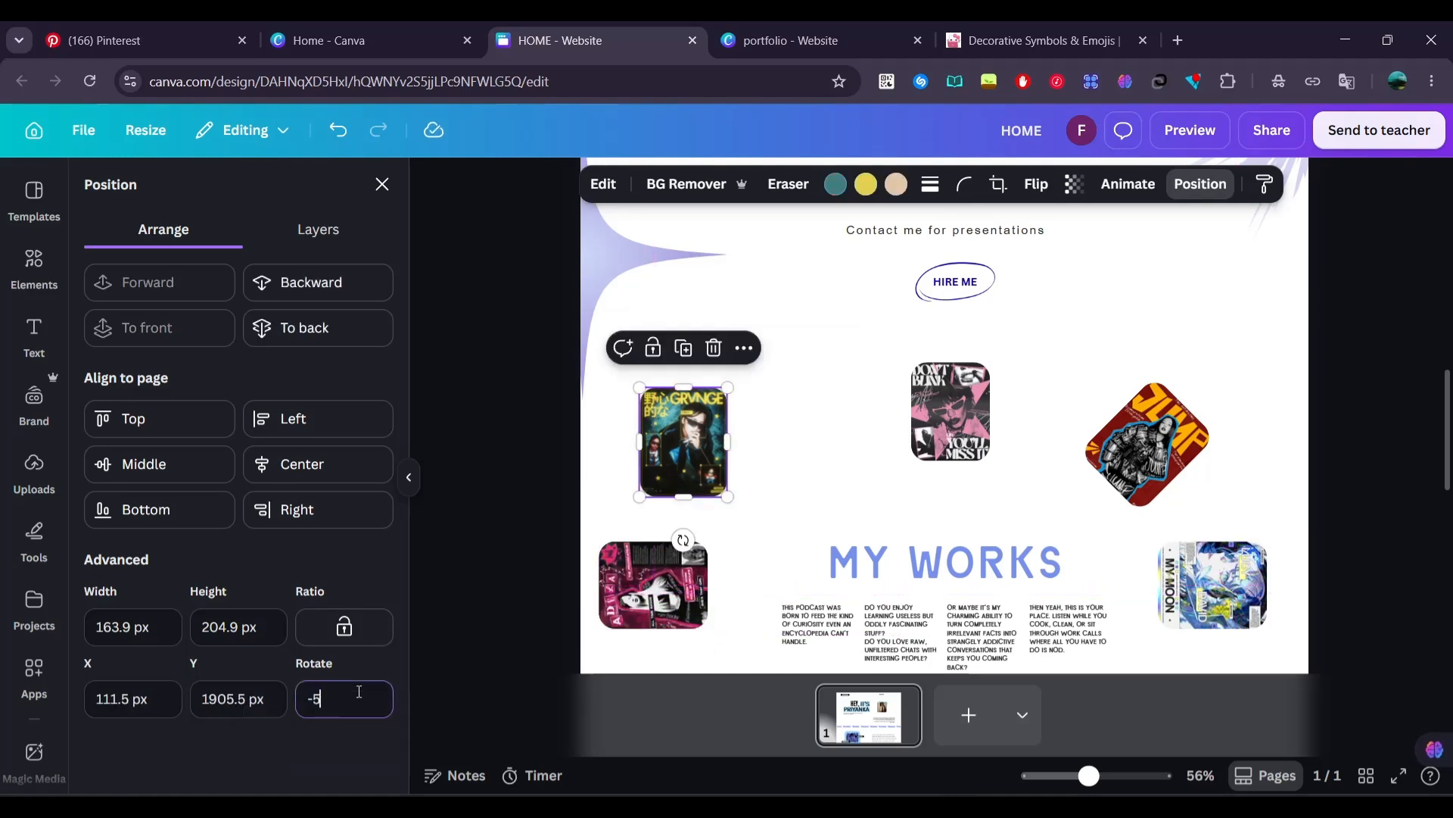
pyautogui.write('45')
pyautogui.press('Return')
pyautogui.moveTo(729, 439); pyautogui.dragTo(786, 436)
# Nudge the central DON'T BLINK poster slightly upward to finish the poster arch over MY WORKS
pyautogui.scroll(-3, 786, 436)
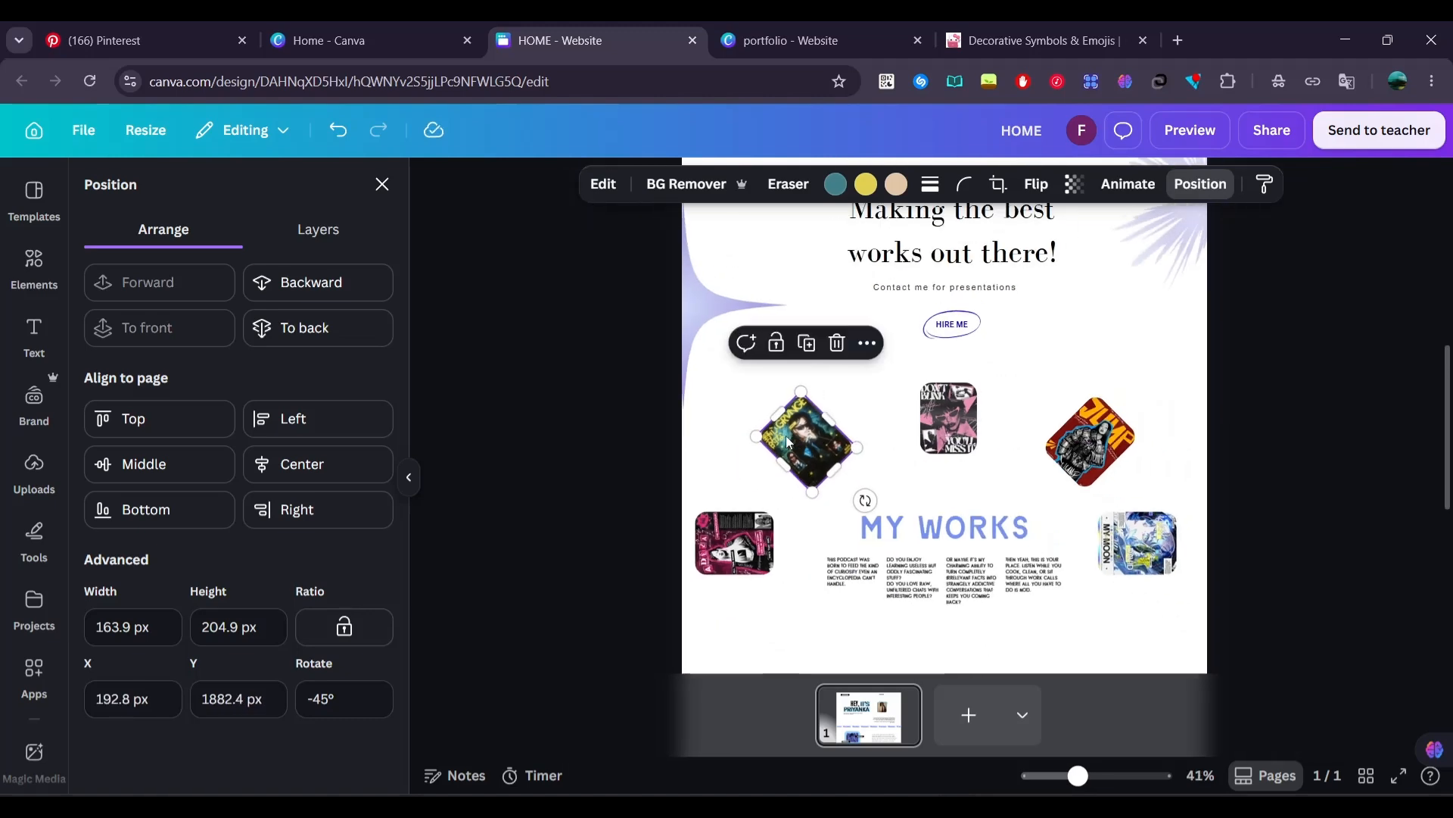
pyautogui.click(1214, 615)
pyautogui.scroll(-1, 1196, 625)
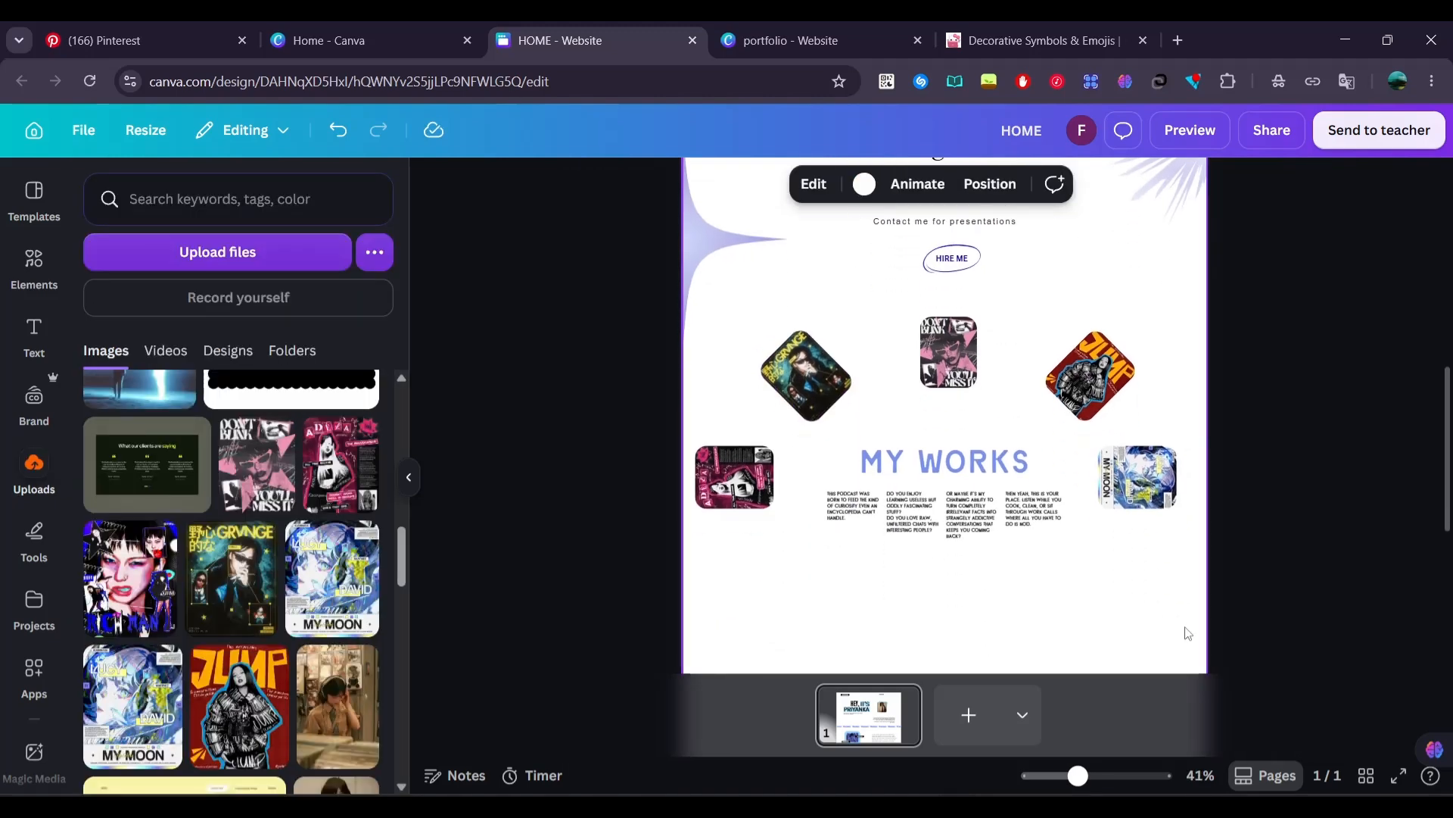
pyautogui.moveTo(938, 337); pyautogui.dragTo(937, 324)
pyautogui.click(535, 380)
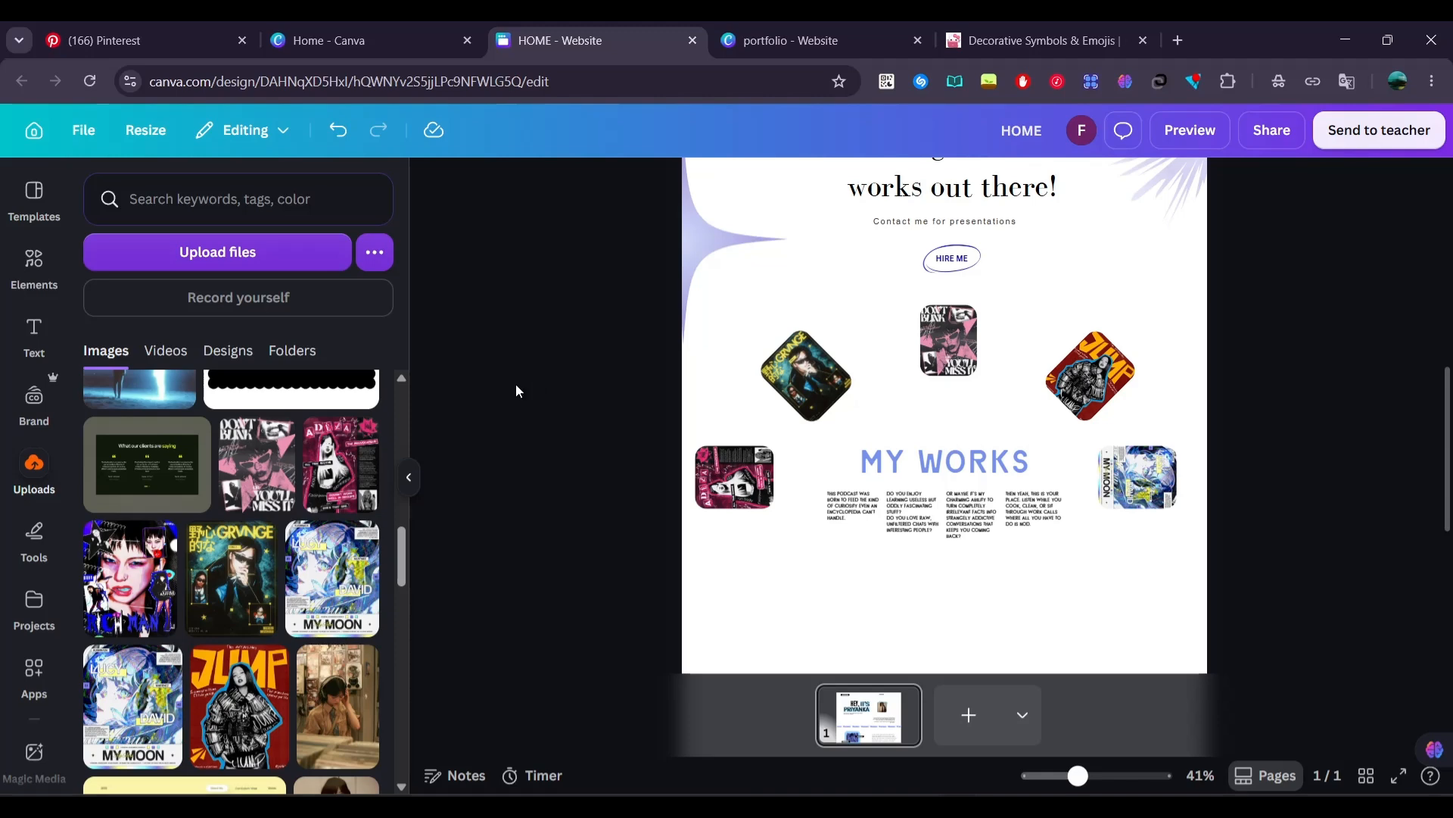
# Add the uploaded black scalloped banner, enlarge it across the full page width behind MY WORKS, and remove its background
pyautogui.scroll(2, 291, 492)
pyautogui.moveTo(291, 511)
pyautogui.mouseDown()
pyautogui.moveTo(717, 370)
pyautogui.moveTo(765, 393)
pyautogui.moveTo(875, 554)
pyautogui.moveTo(872, 576)
pyautogui.moveTo(795, 340)
pyautogui.mouseUp()
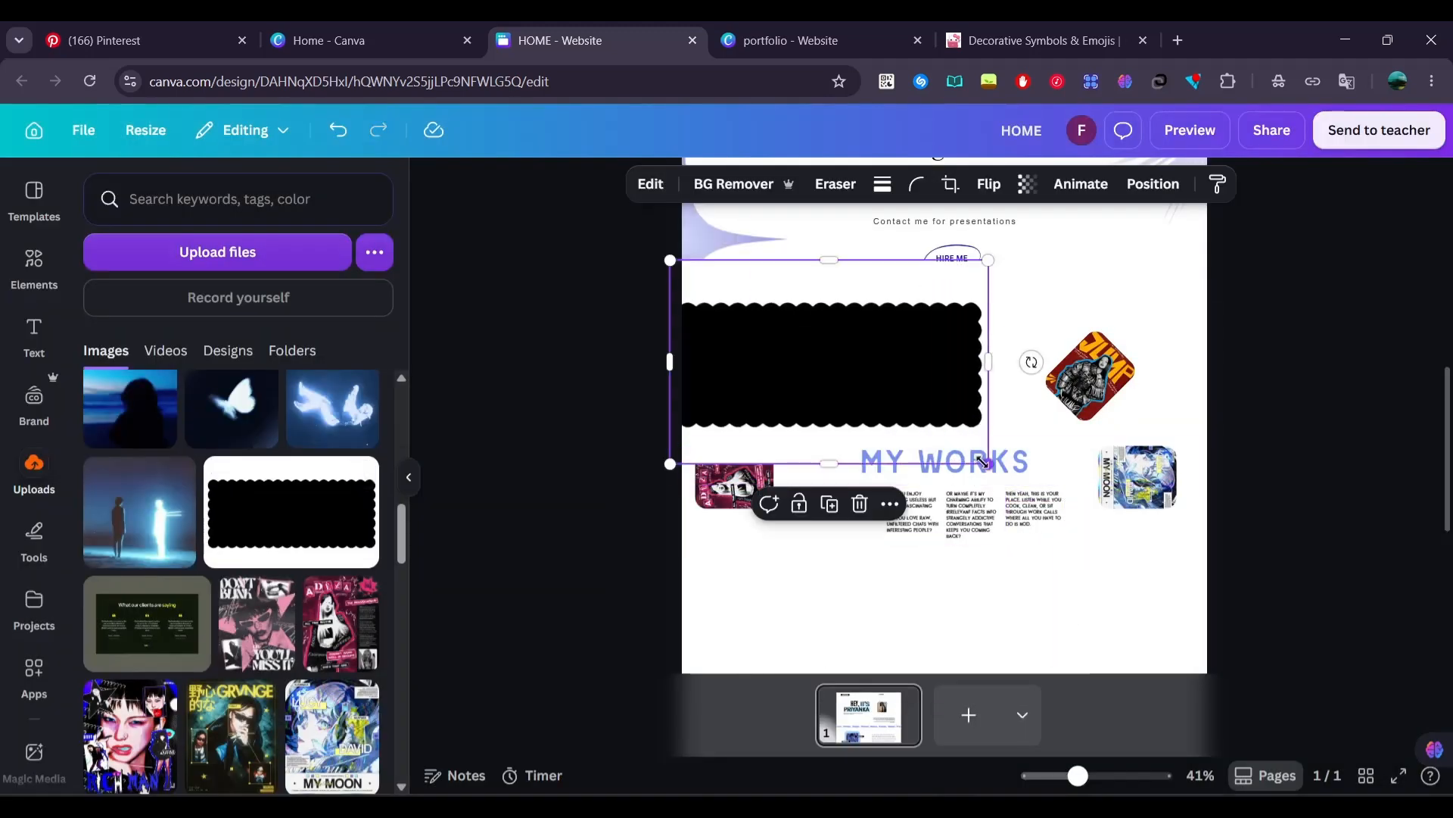
pyautogui.moveTo(988, 463); pyautogui.dragTo(1329, 682)
pyautogui.moveTo(1196, 593); pyautogui.dragTo(1128, 569)
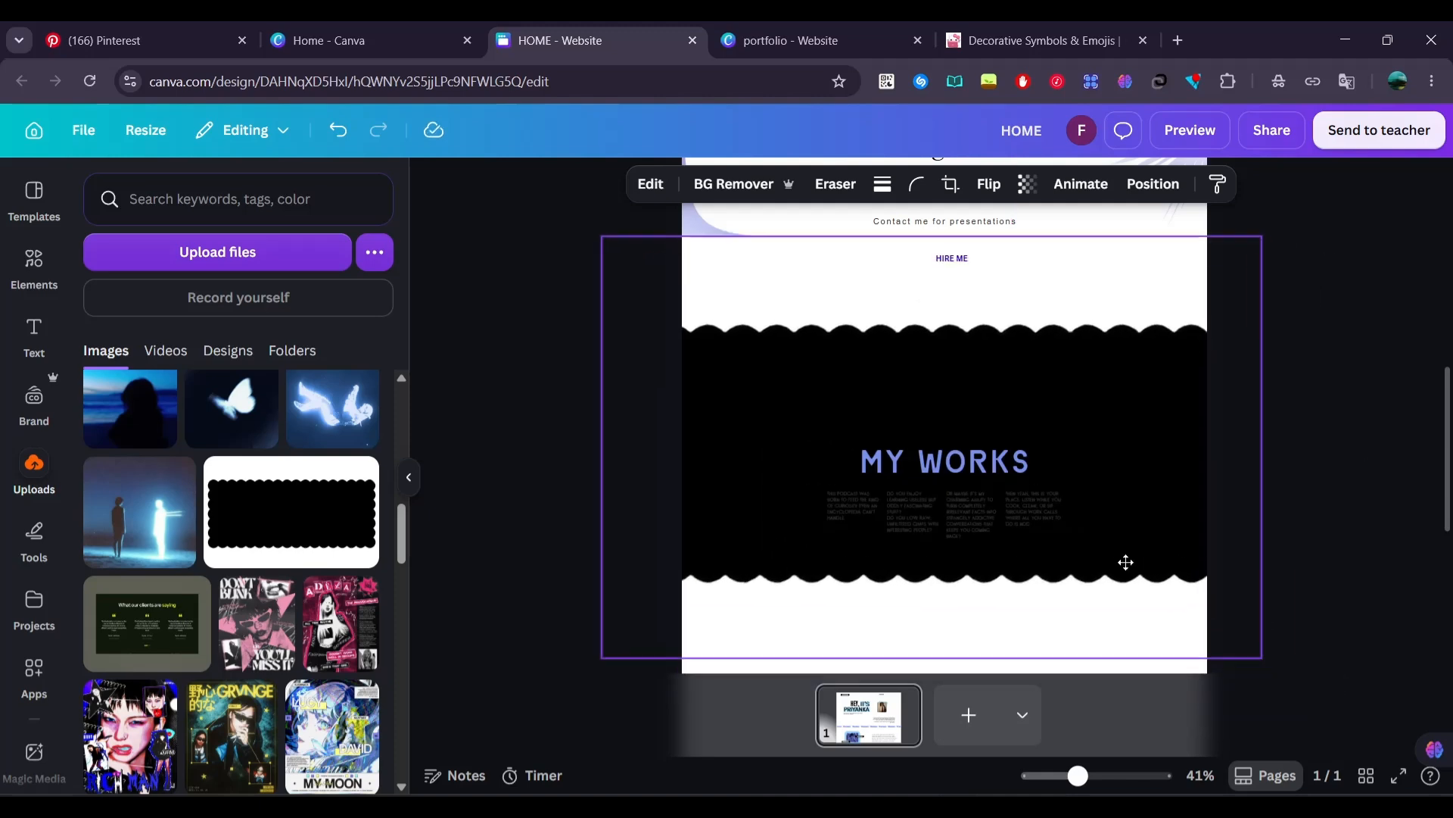
pyautogui.click(732, 197)
# Send the black scalloped banner to the back, behind the MY WORKS heading, text and posters
pyautogui.click(711, 445)
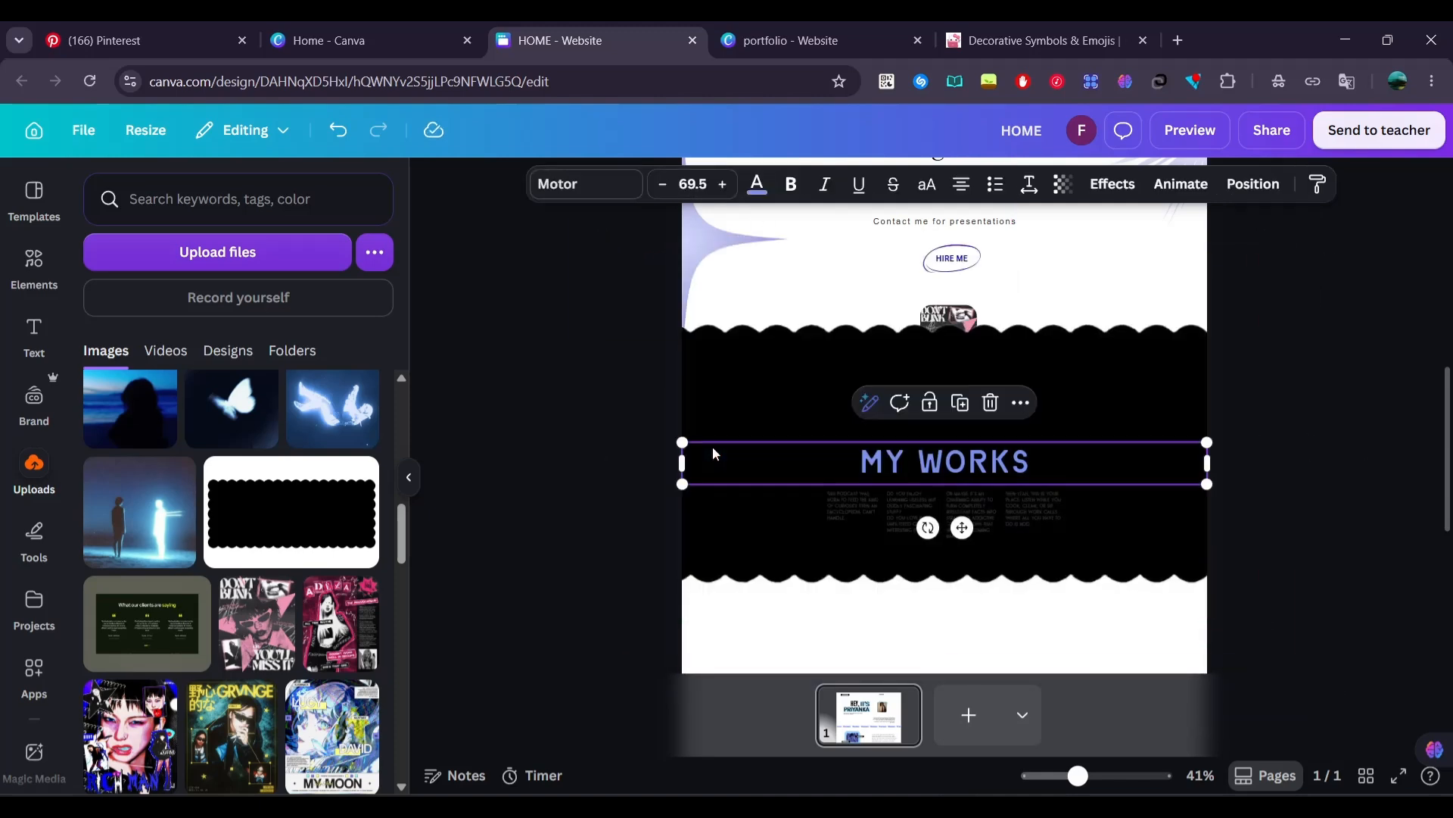
pyautogui.click(718, 384)
pyautogui.rightClick(717, 381)
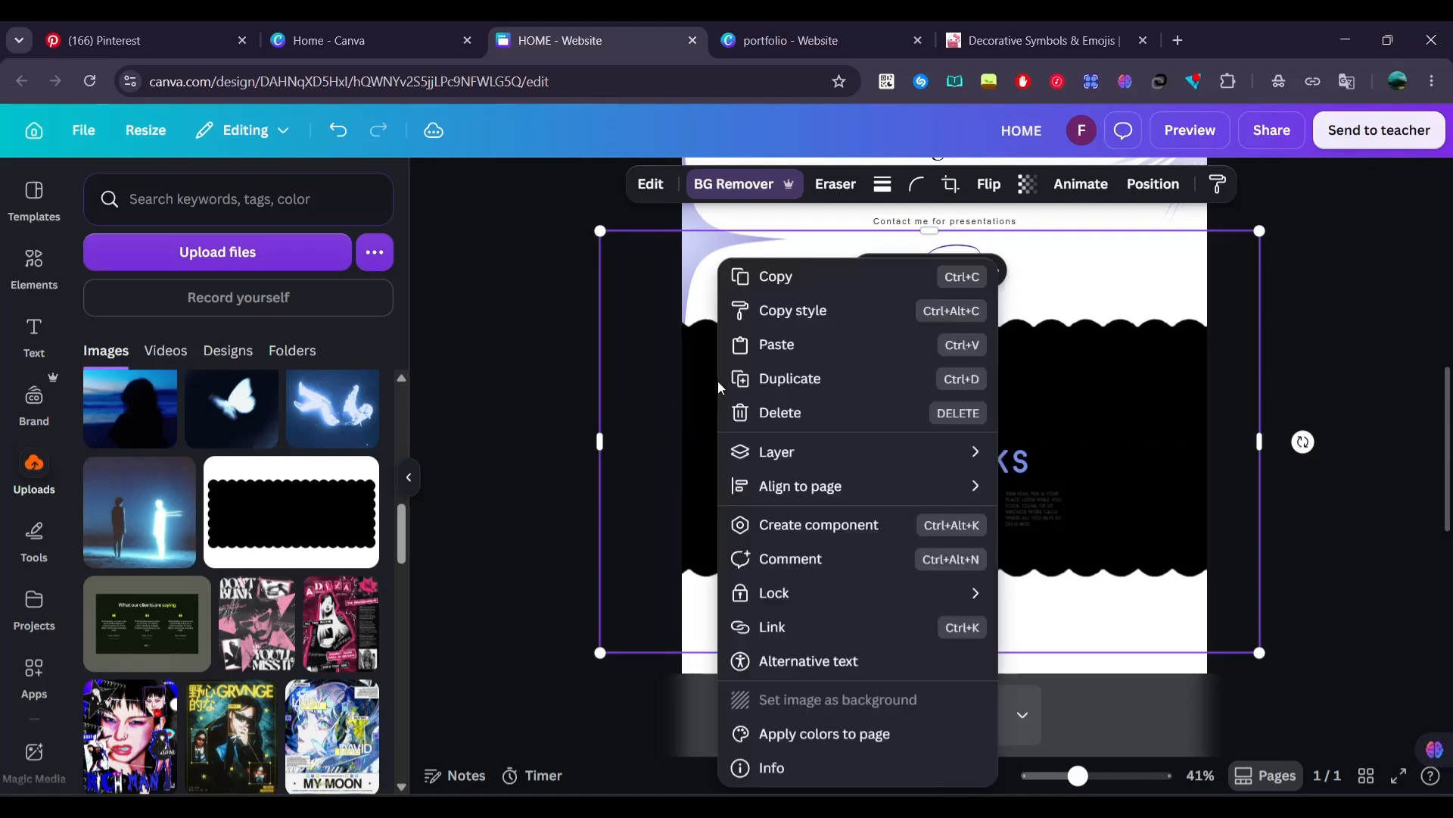
pyautogui.moveTo(958, 451)
pyautogui.click(1071, 555)
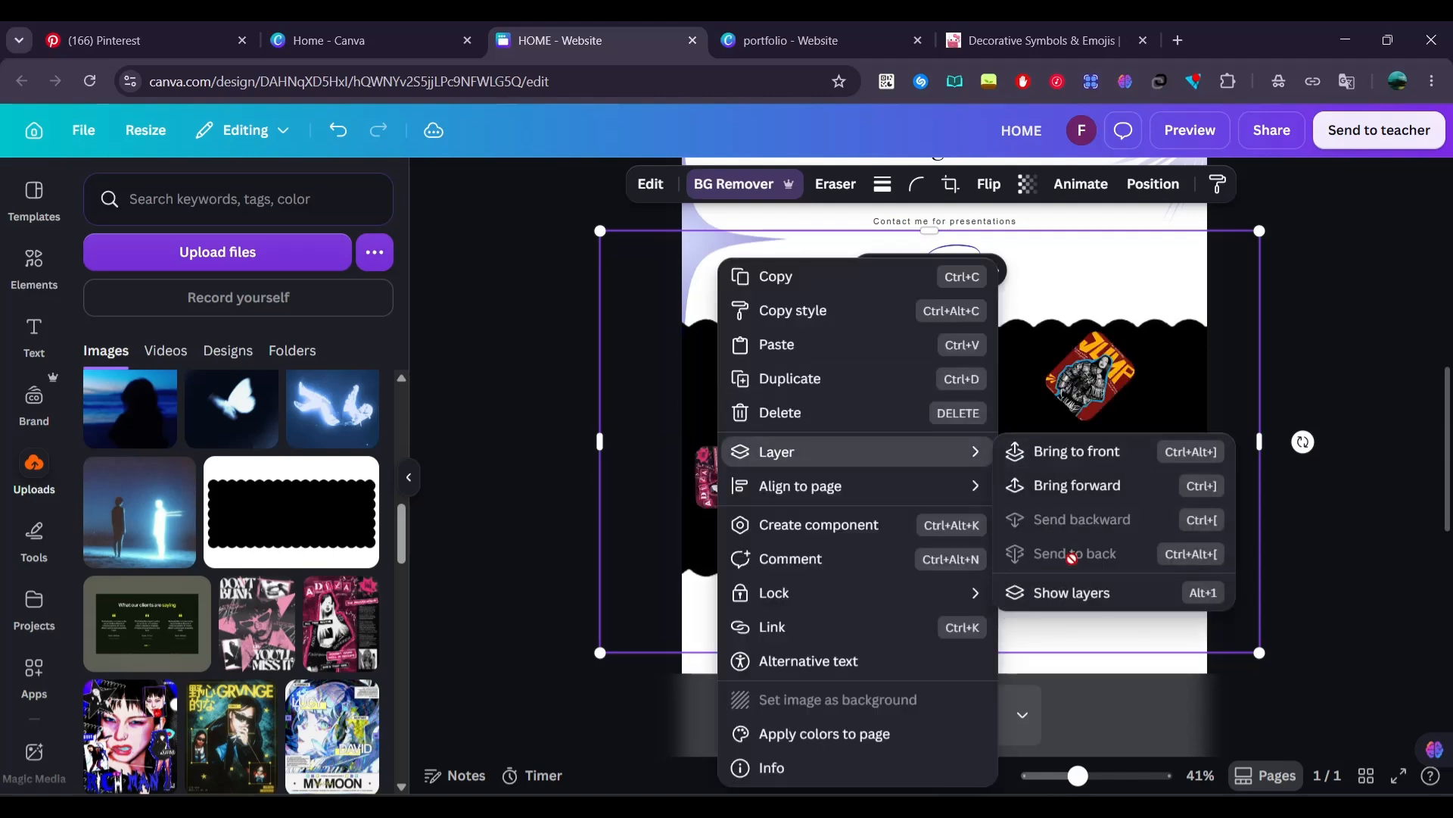
# Invert the scalloped banner's colors in the image adjustments and shift it slightly down behind the poster arch
pyautogui.click(647, 186)
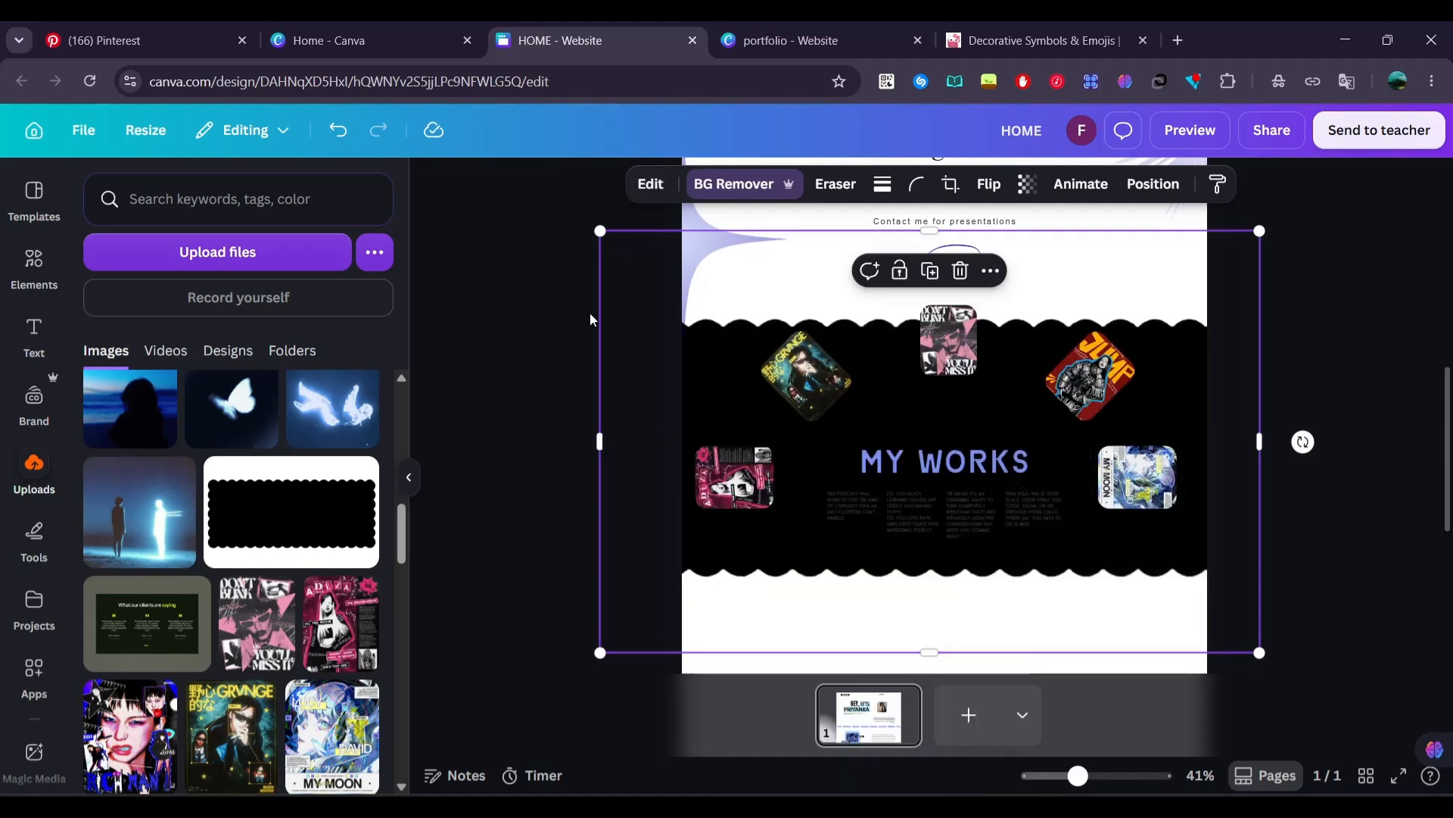
pyautogui.click(646, 188)
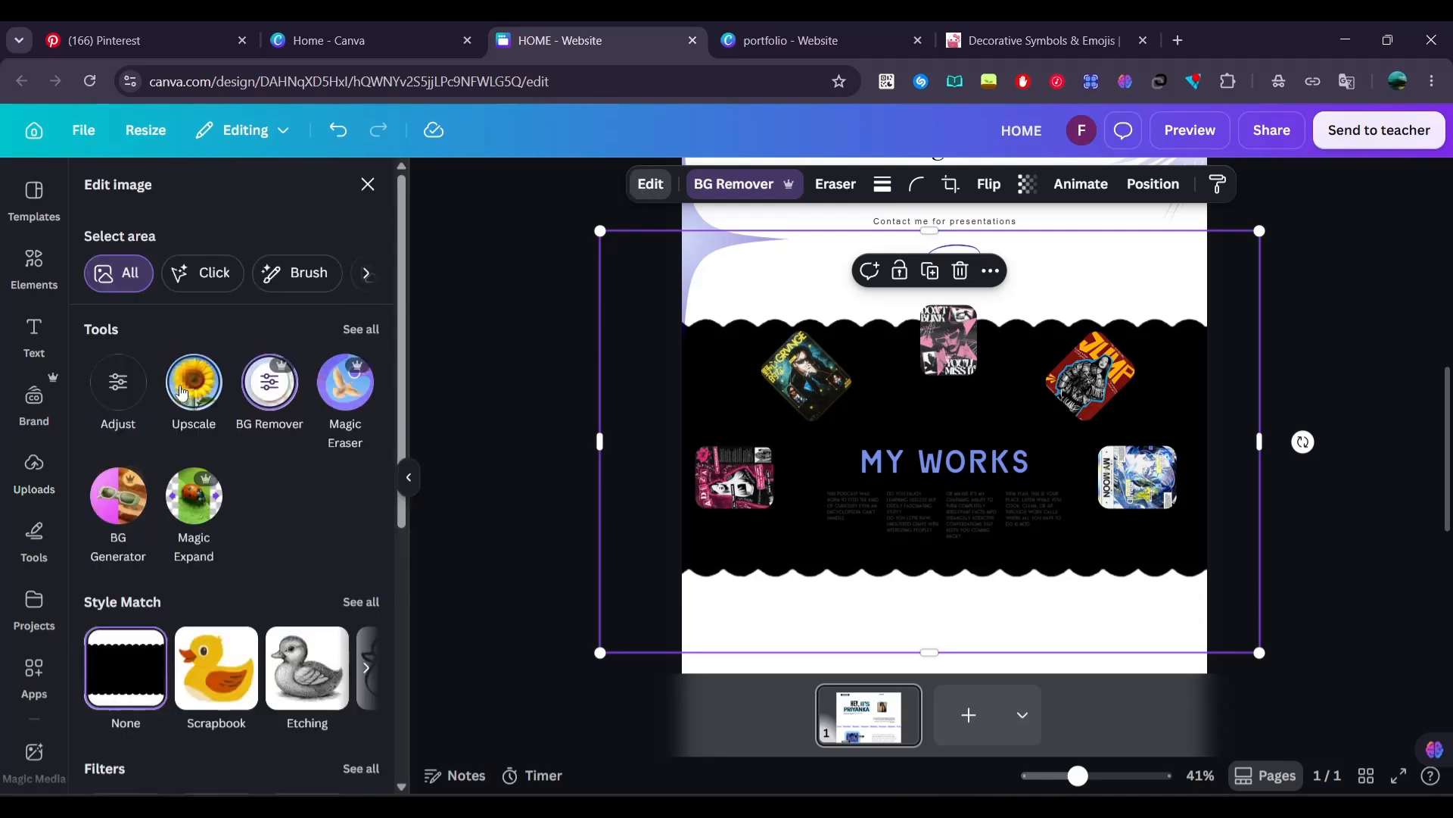
pyautogui.click(123, 392)
pyautogui.scroll(-5, 124, 385)
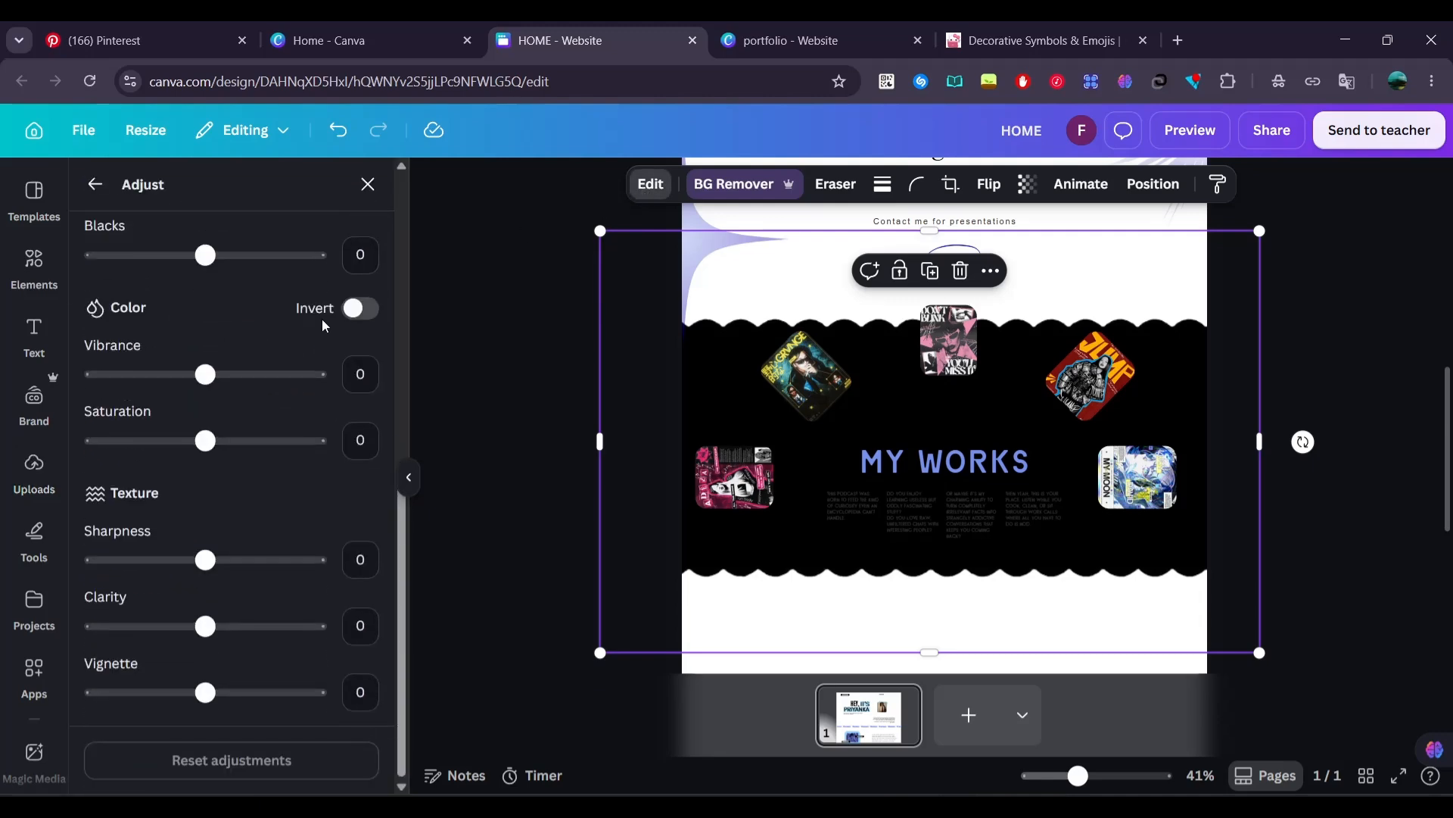
pyautogui.click(354, 310)
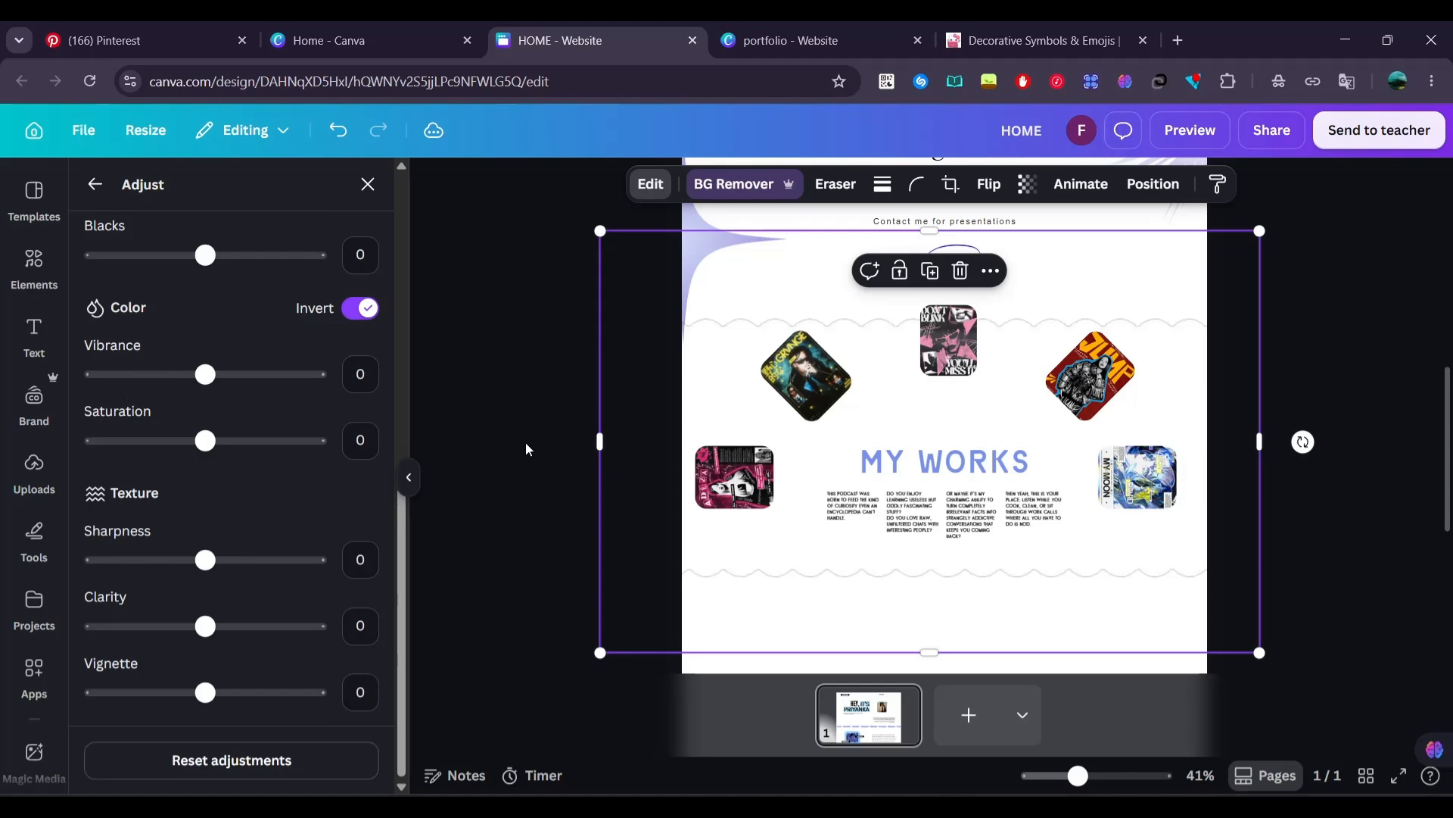
pyautogui.moveTo(688, 357); pyautogui.dragTo(690, 374)
pyautogui.click(551, 419)
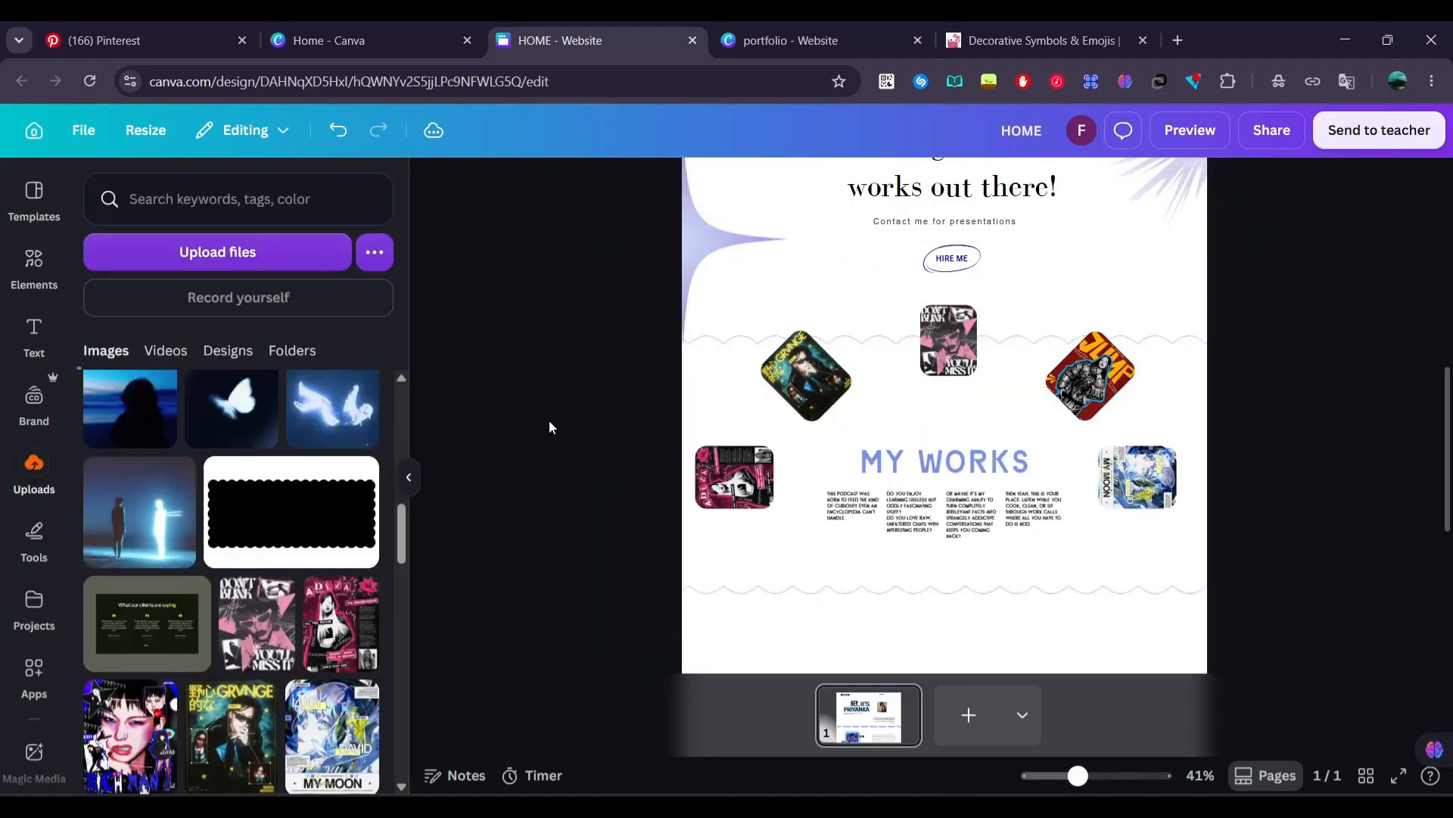
# Add a square shape below MY WORKS and stretch it into a tall band spanning the full page width
pyautogui.scroll(-5, 550, 421)
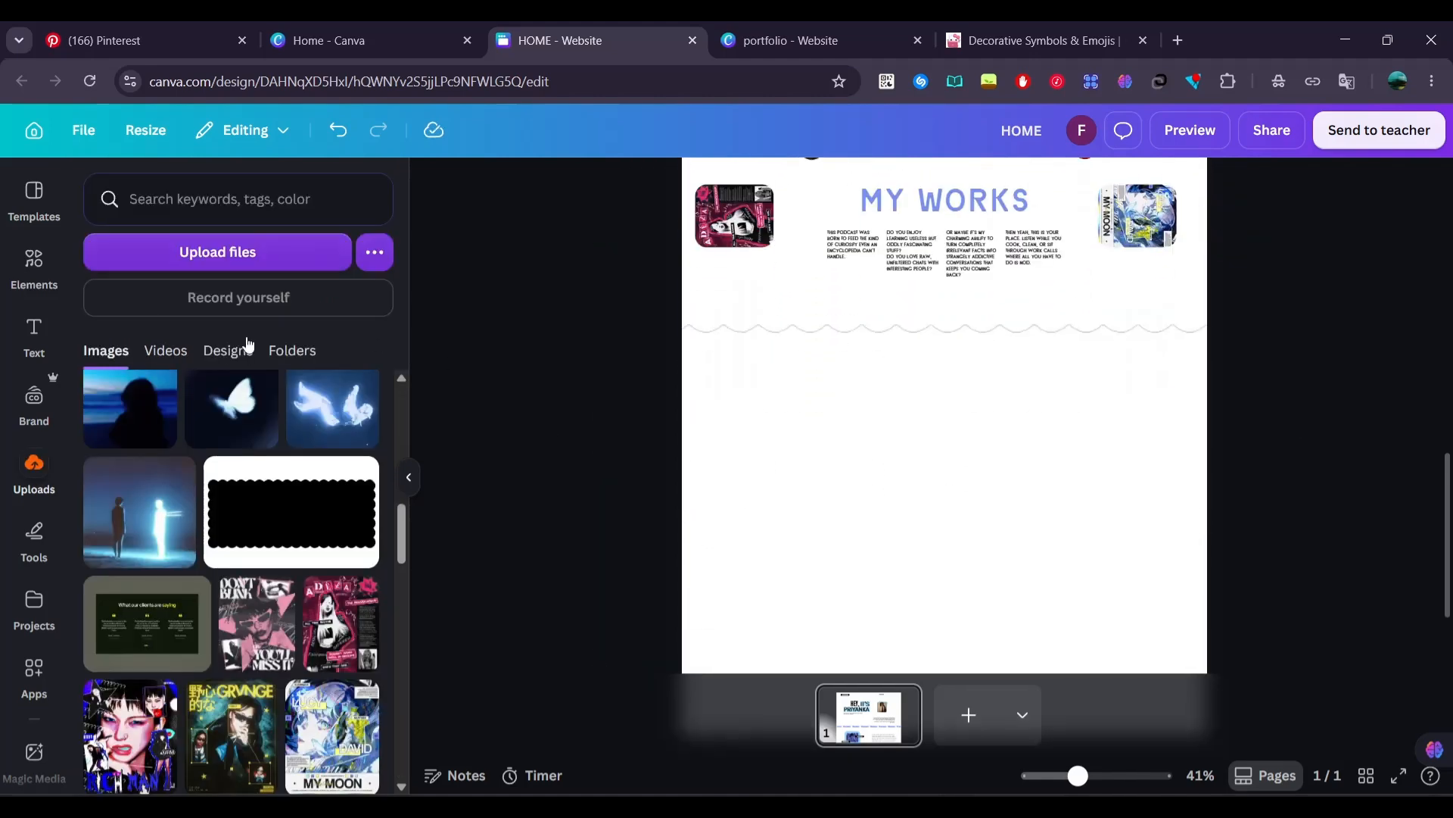
pyautogui.click(38, 298)
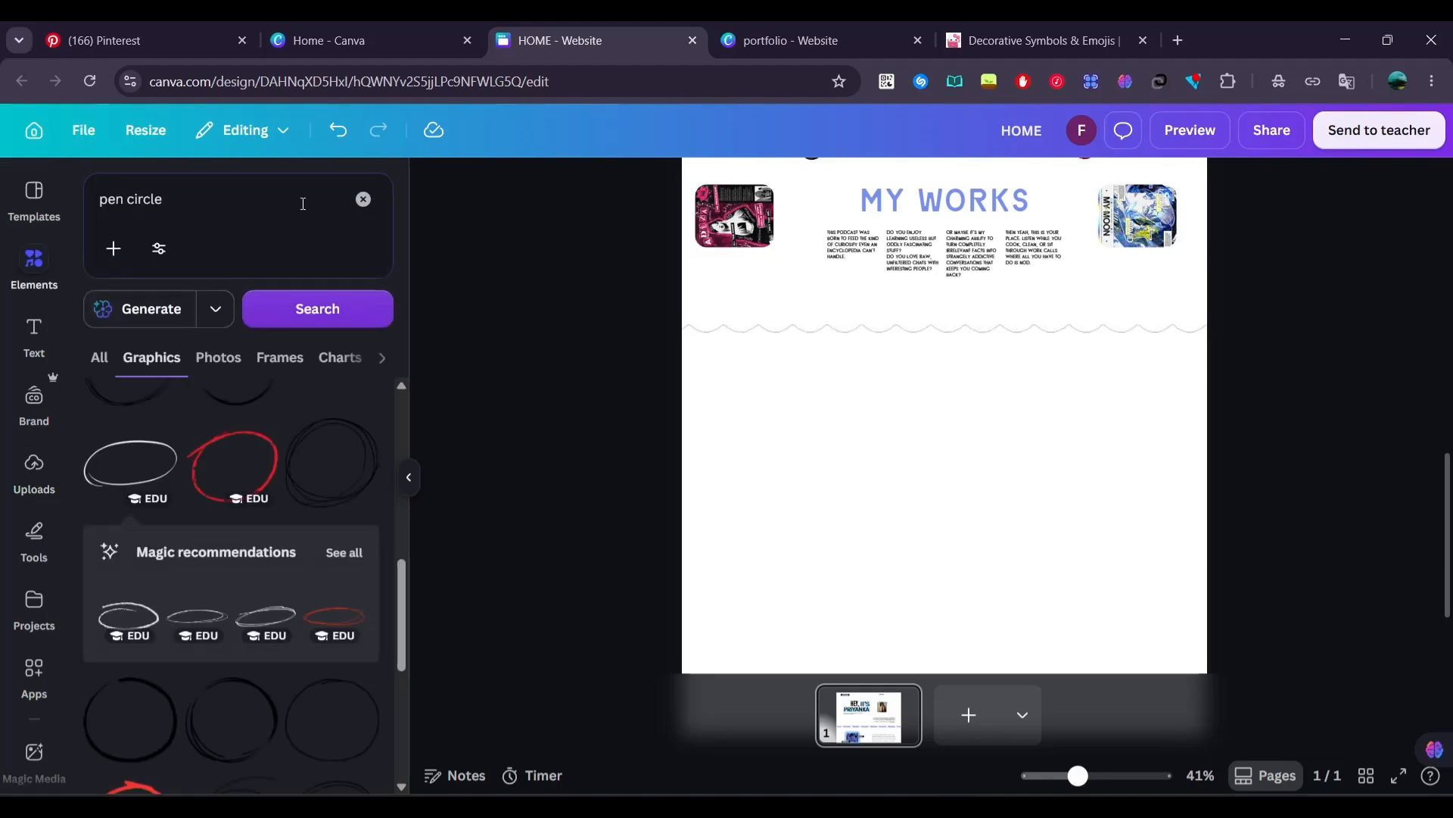
pyautogui.click(363, 200)
pyautogui.scroll(-5, 285, 512)
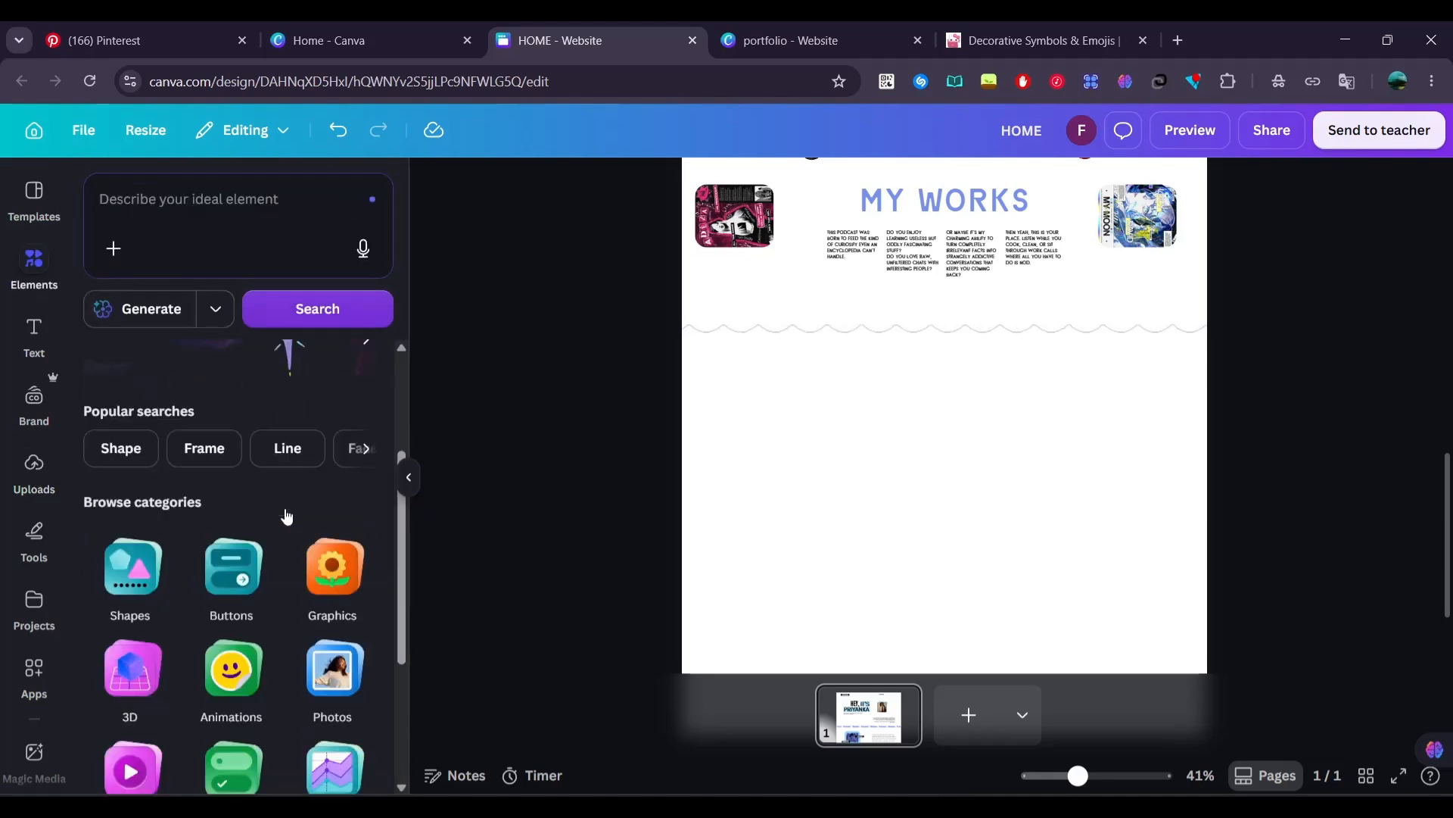
pyautogui.click(114, 568)
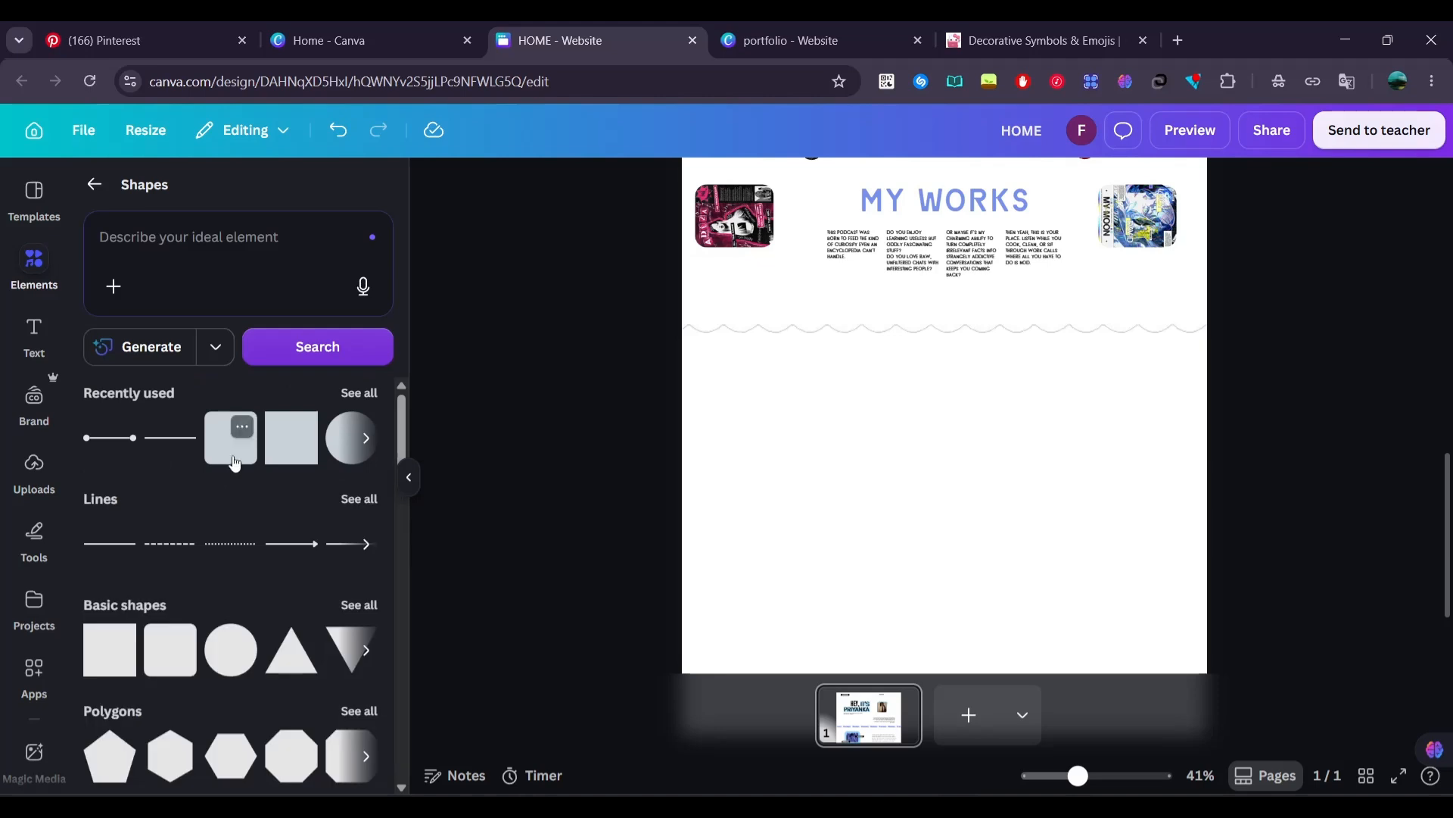
pyautogui.moveTo(231, 435); pyautogui.dragTo(696, 359)
pyautogui.moveTo(828, 399); pyautogui.dragTo(1263, 399)
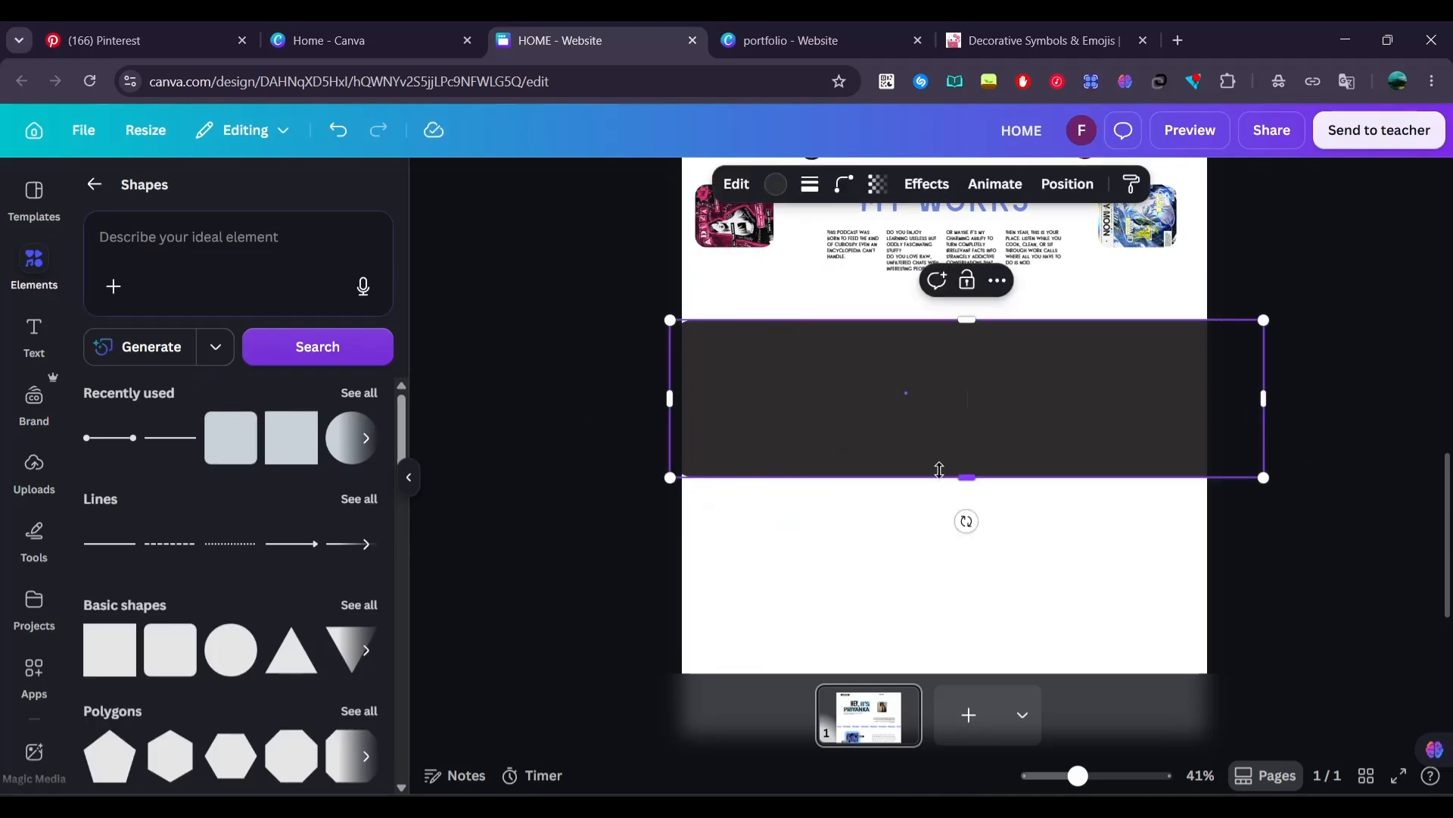
pyautogui.click(972, 487)
pyautogui.click(969, 468)
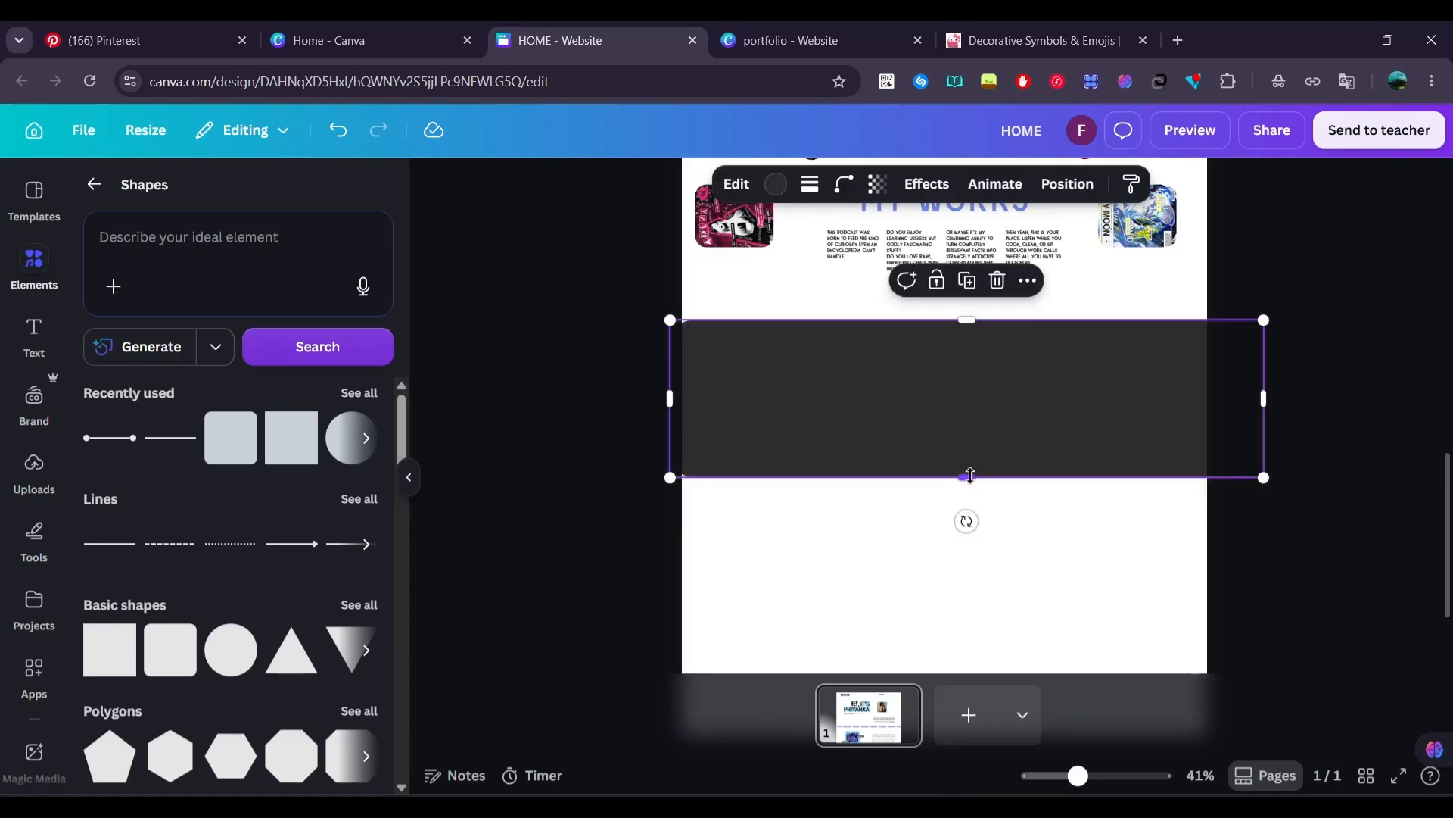
pyautogui.moveTo(967, 477); pyautogui.dragTo(967, 613)
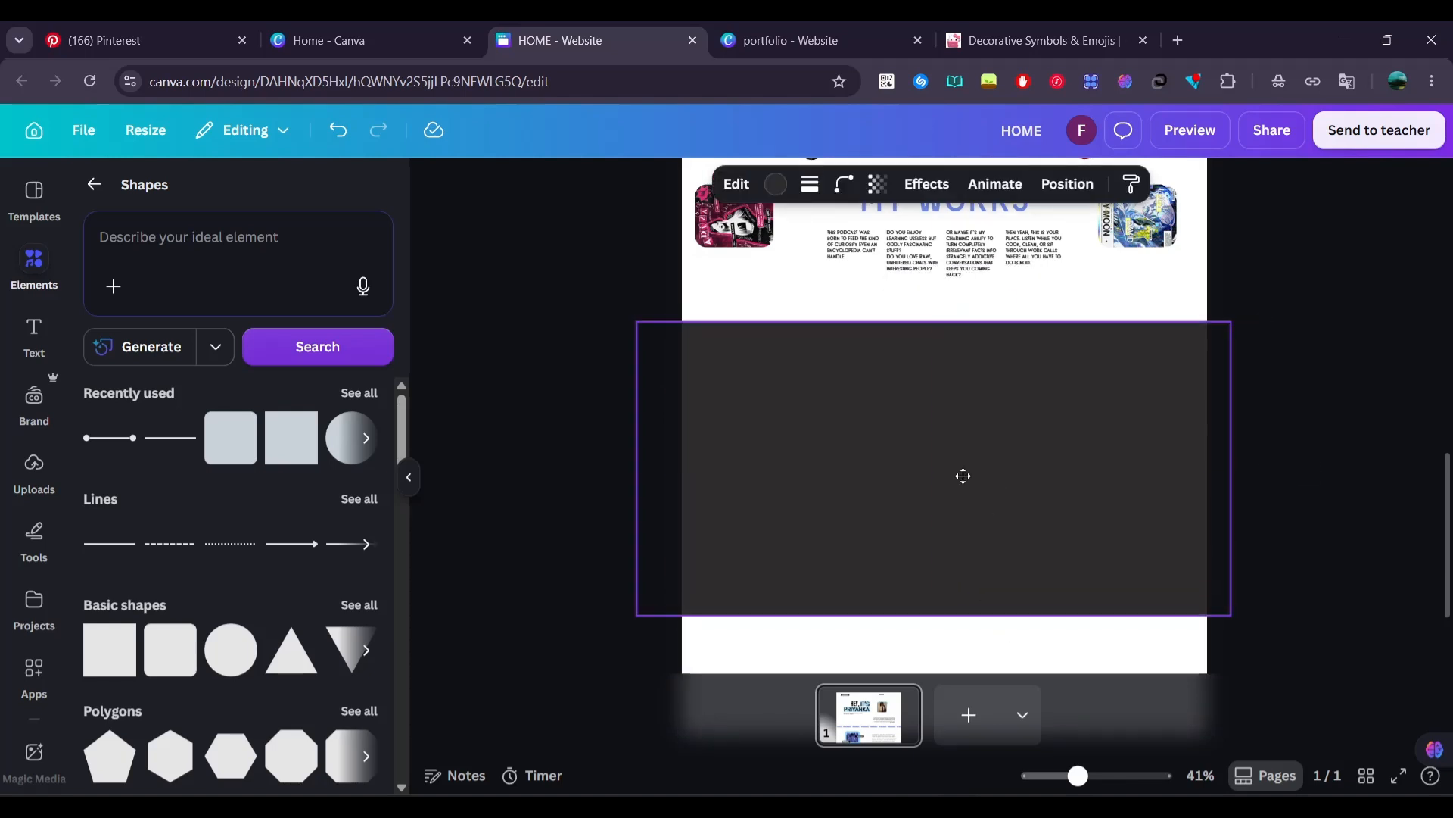
# Send the new band to the back, behind the scalloped edge, and fill it with light blue
pyautogui.rightClick(966, 476)
pyautogui.moveTo(1051, 519)
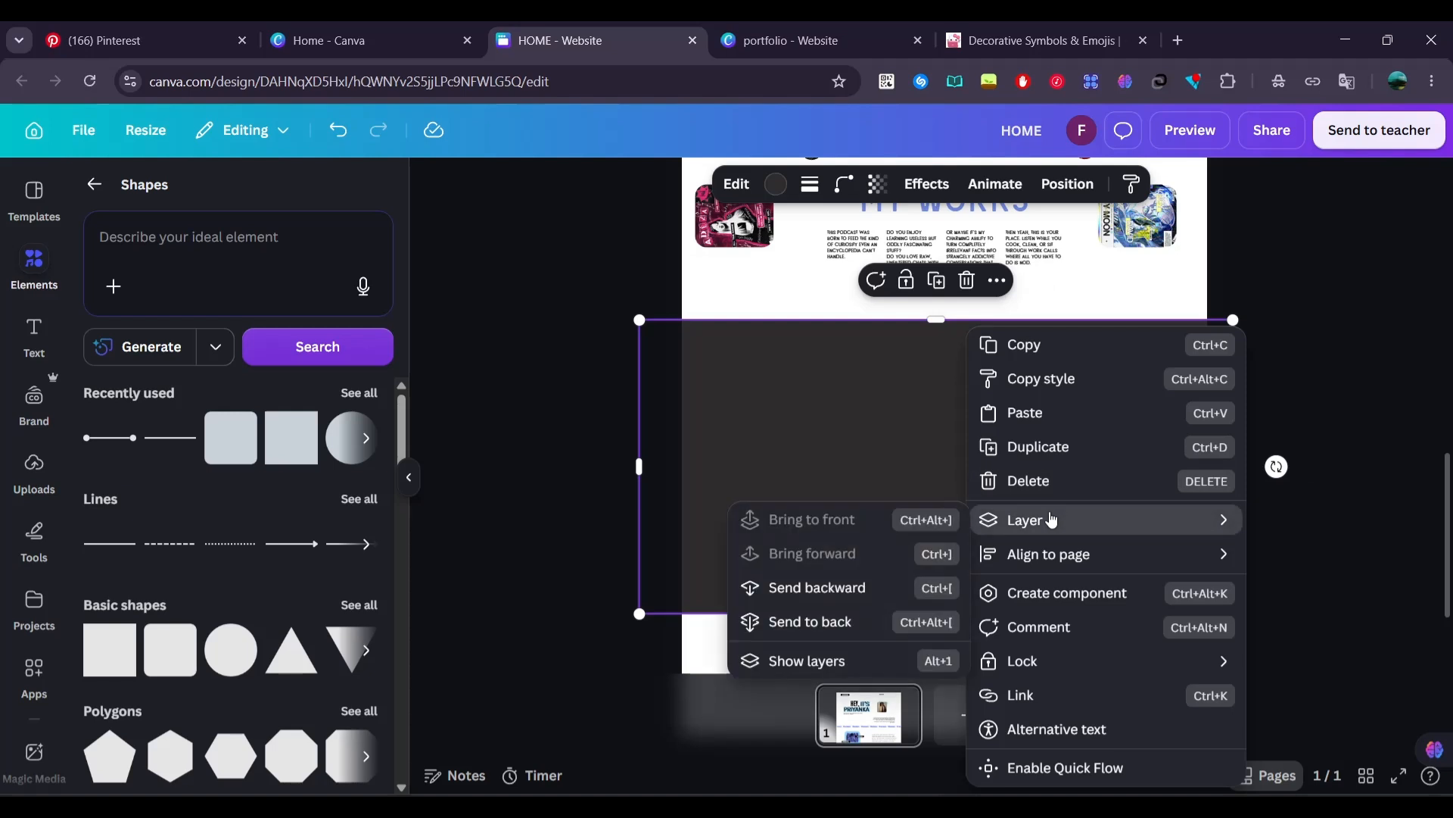
pyautogui.click(844, 619)
pyautogui.click(783, 186)
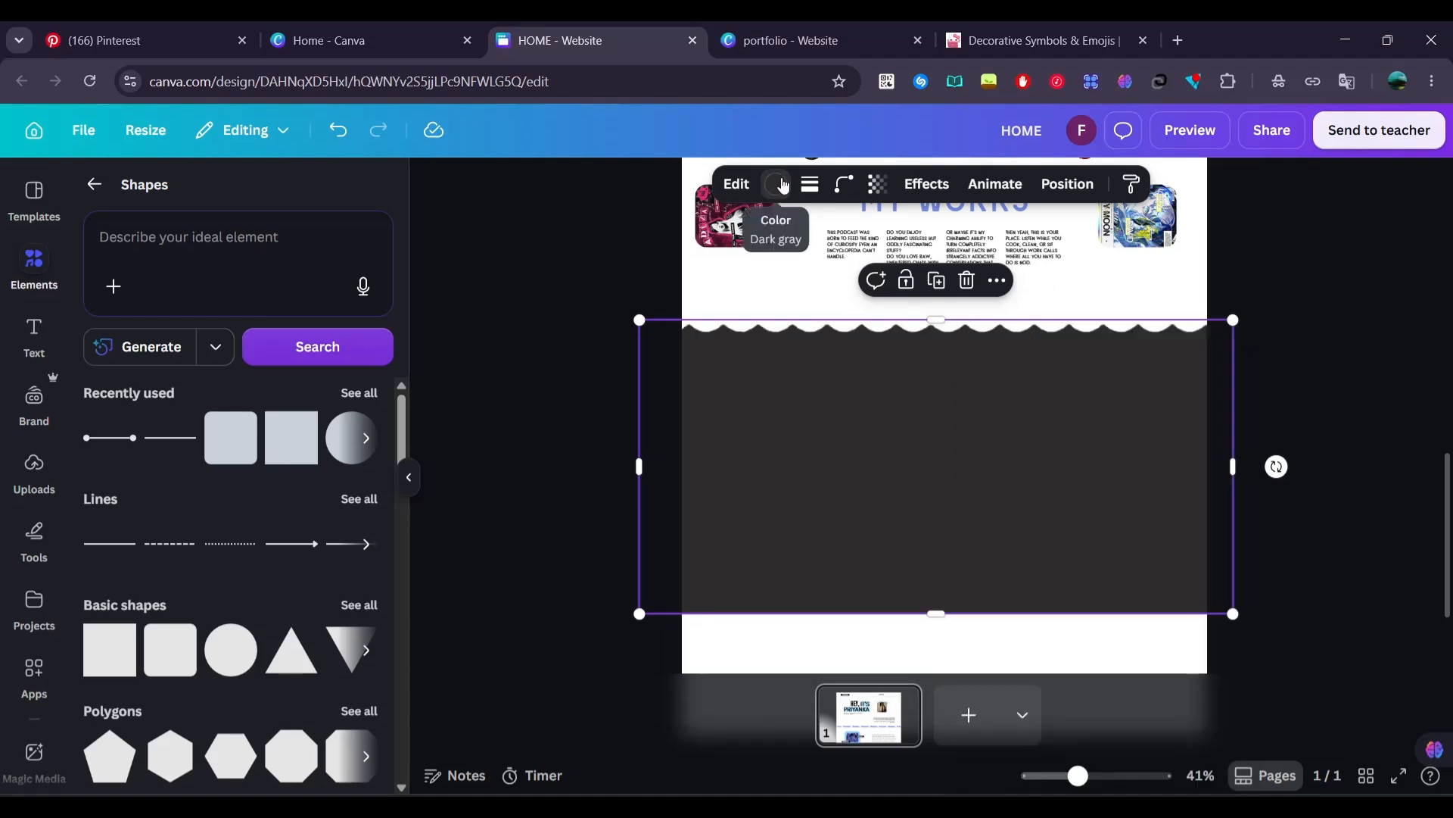
pyautogui.click(783, 186)
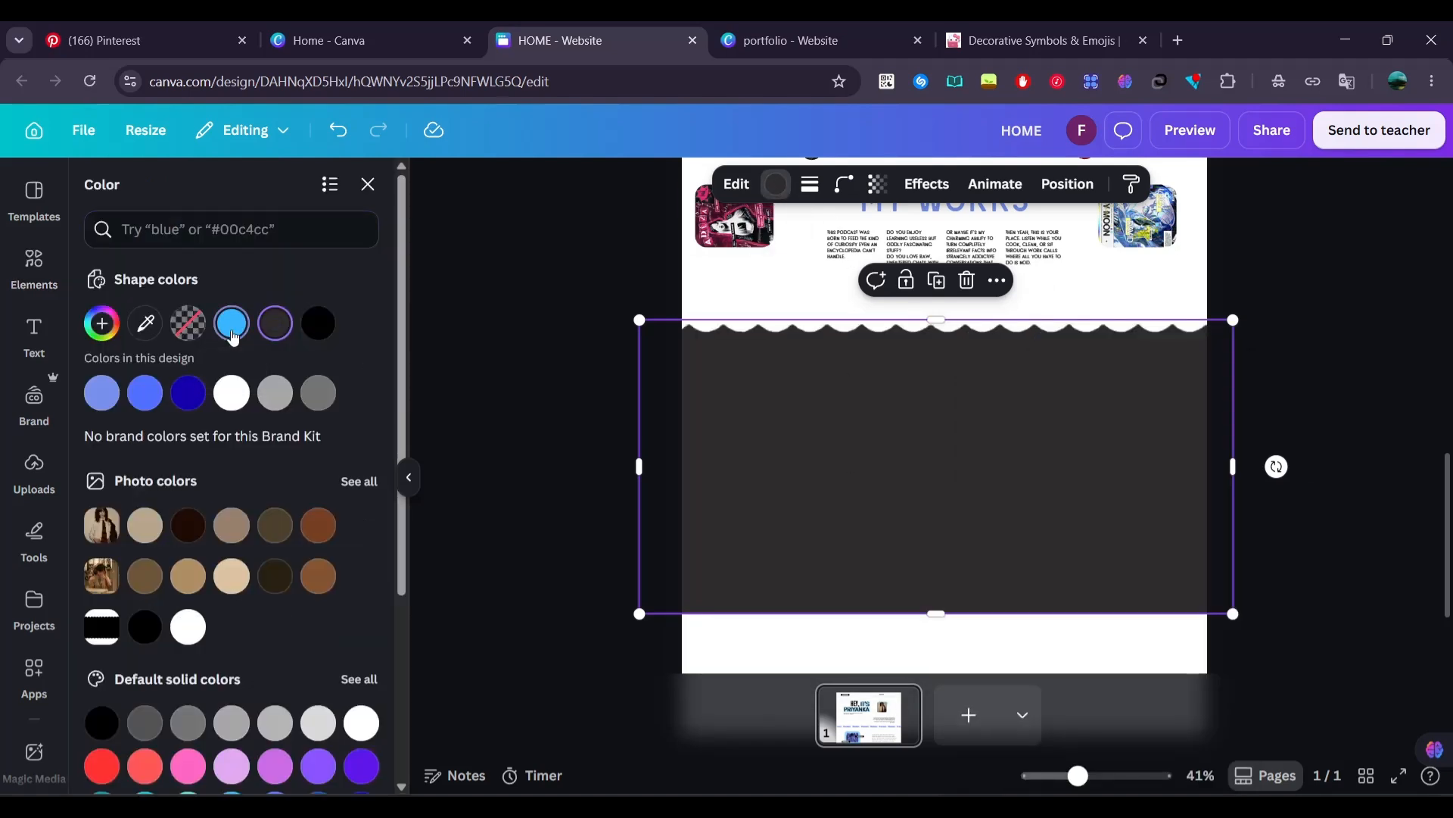
pyautogui.click(232, 338)
pyautogui.click(1357, 539)
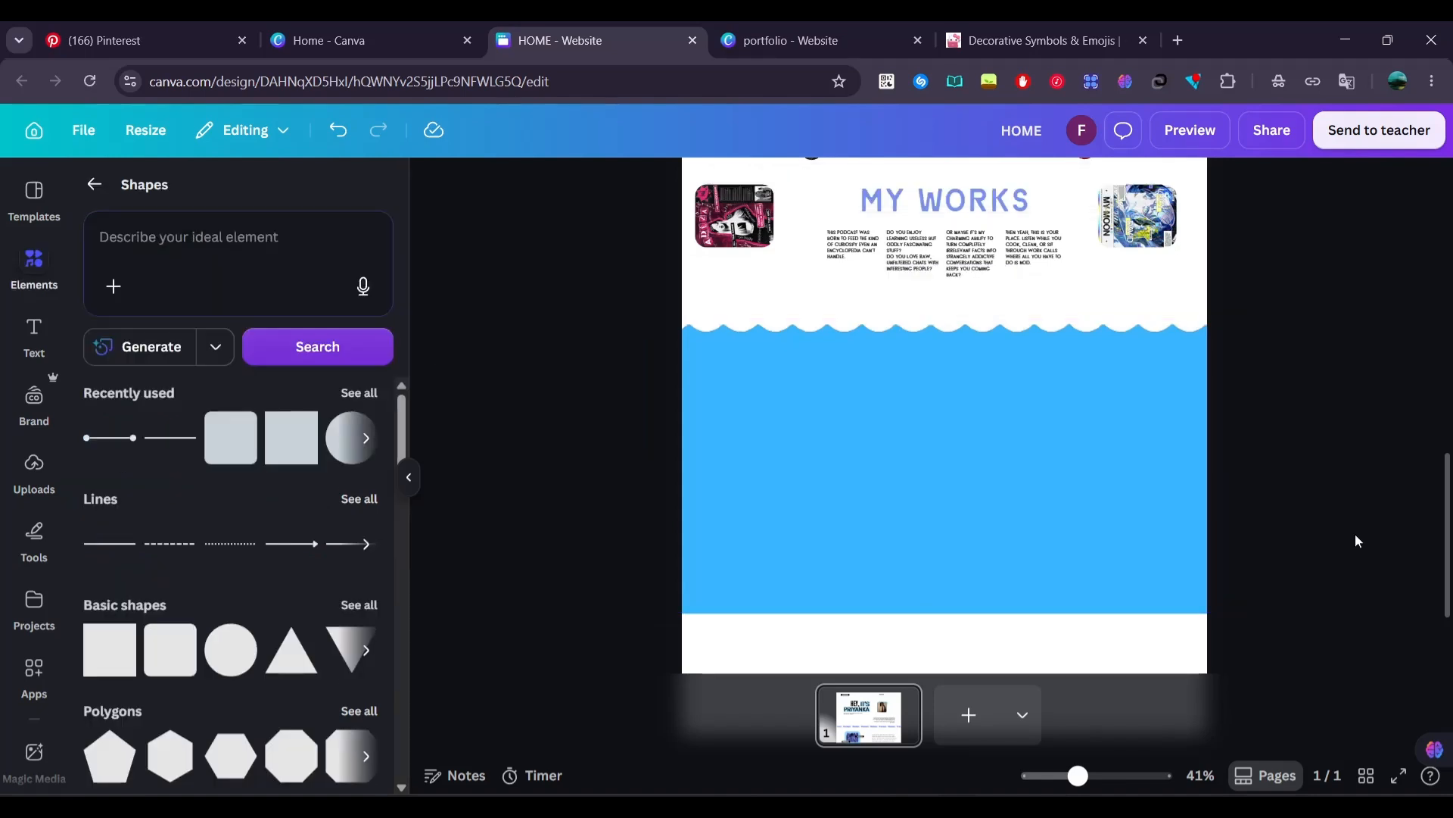
# Paste the copied "Reviews by clients" heading with its three testimonials and position it on the blue band
pyautogui.hotkey('ctrl', 'v')
pyautogui.moveTo(1062, 498); pyautogui.dragTo(1056, 513)
pyautogui.click(1204, 492)
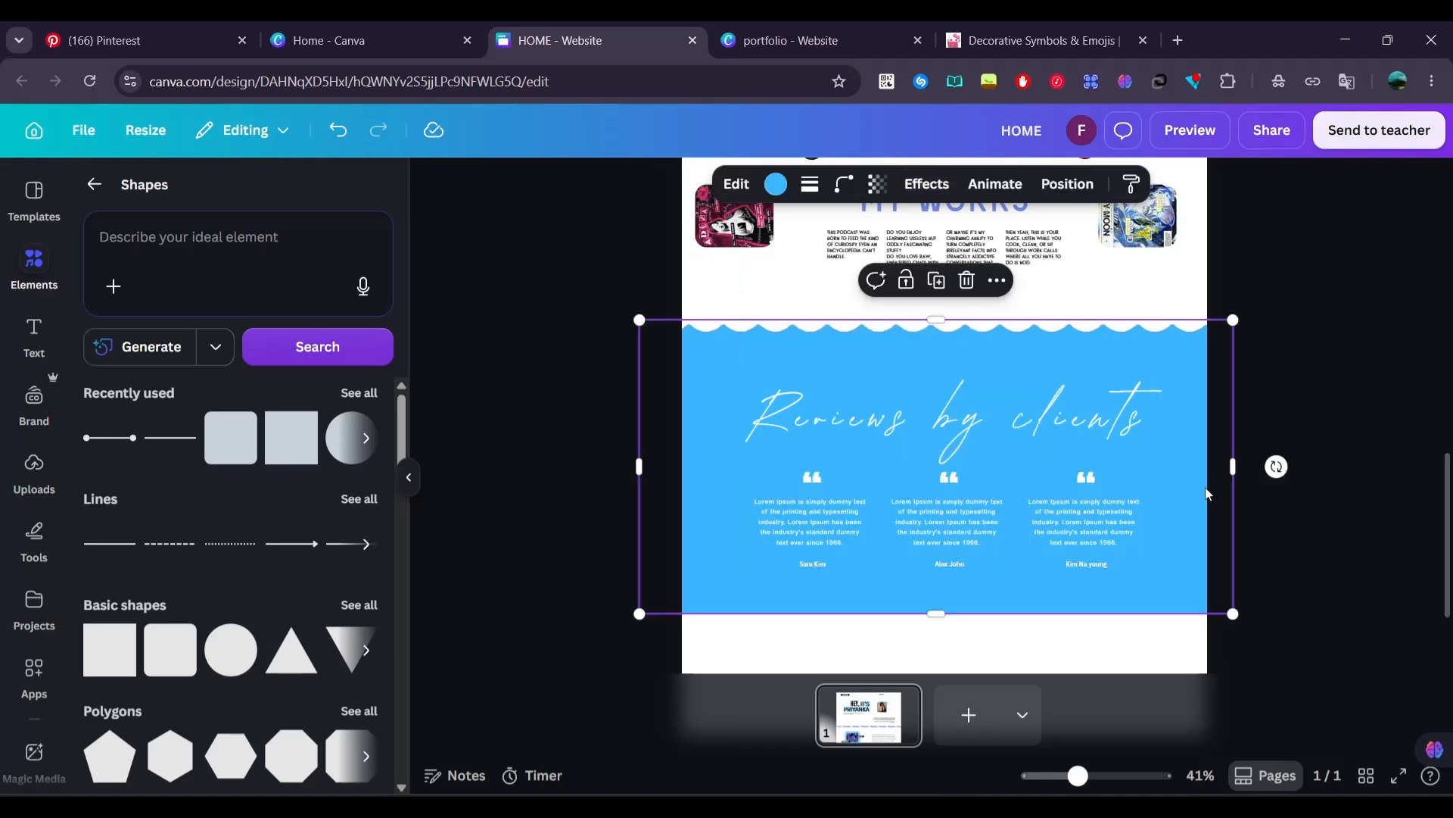
pyautogui.click(1278, 509)
# Extend the page length to leave a large blank area below the blue reviews band
pyautogui.scroll(-3, 1280, 513)
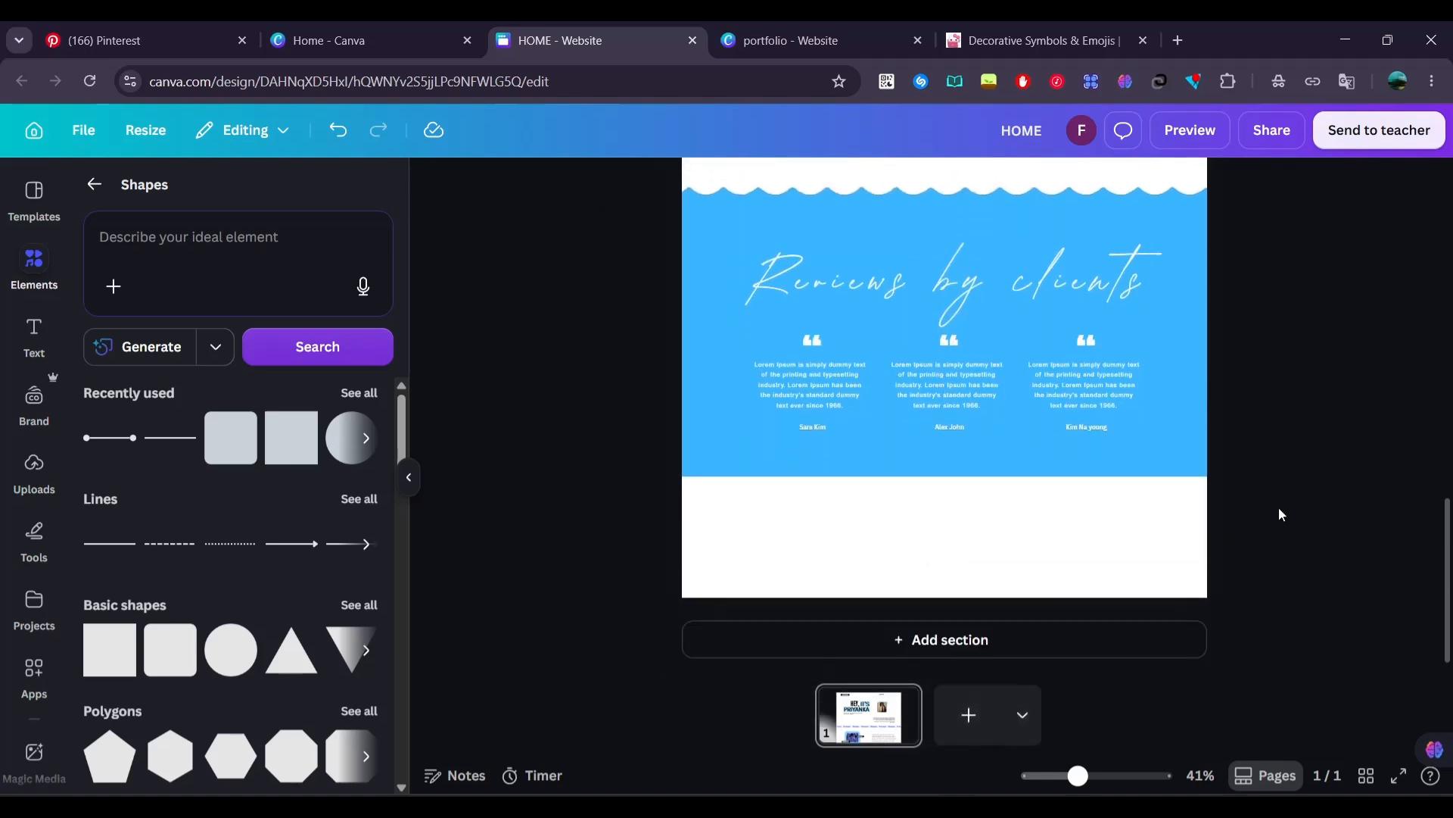
pyautogui.scroll(-5, 1279, 514)
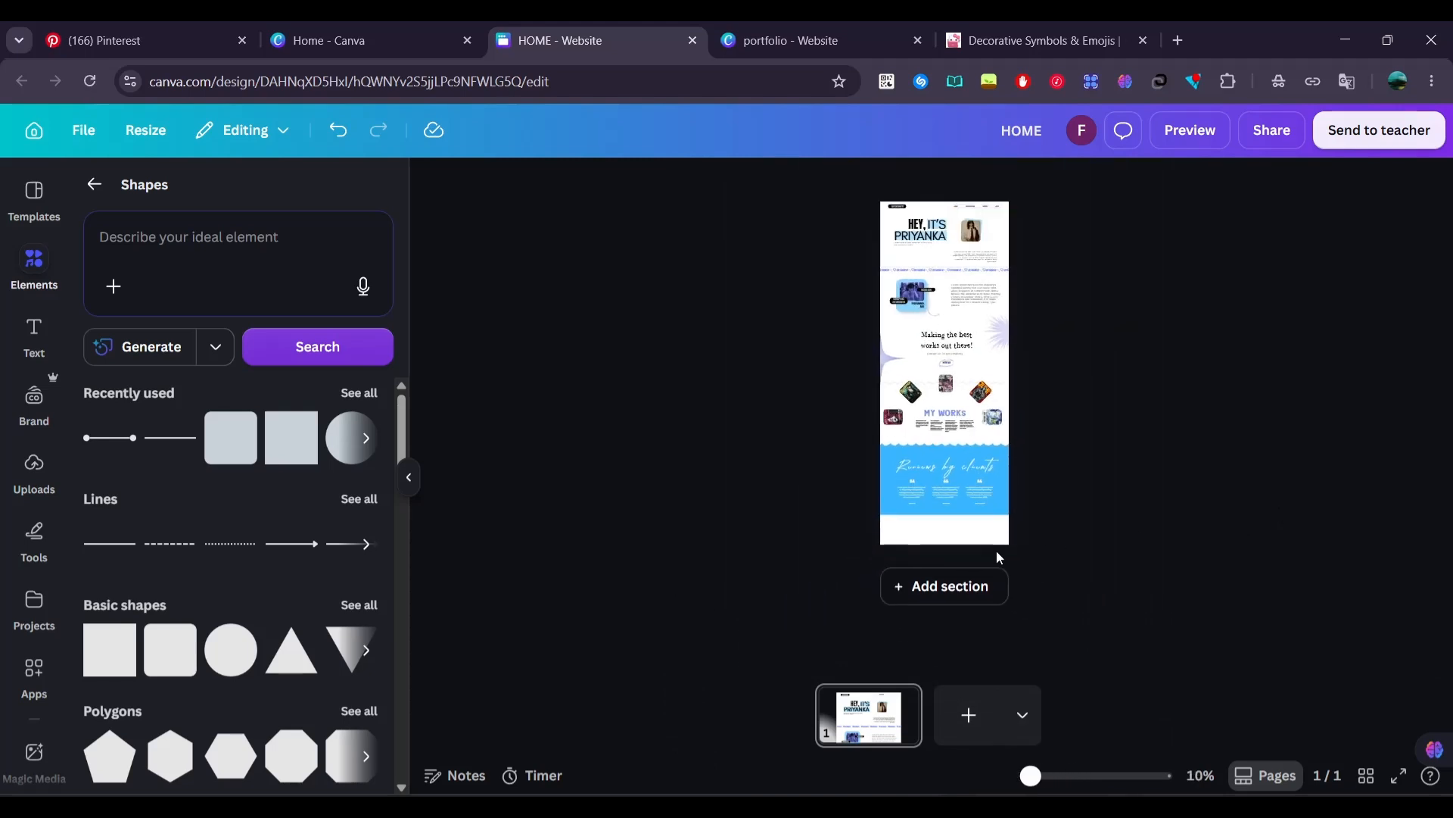
pyautogui.click(952, 544)
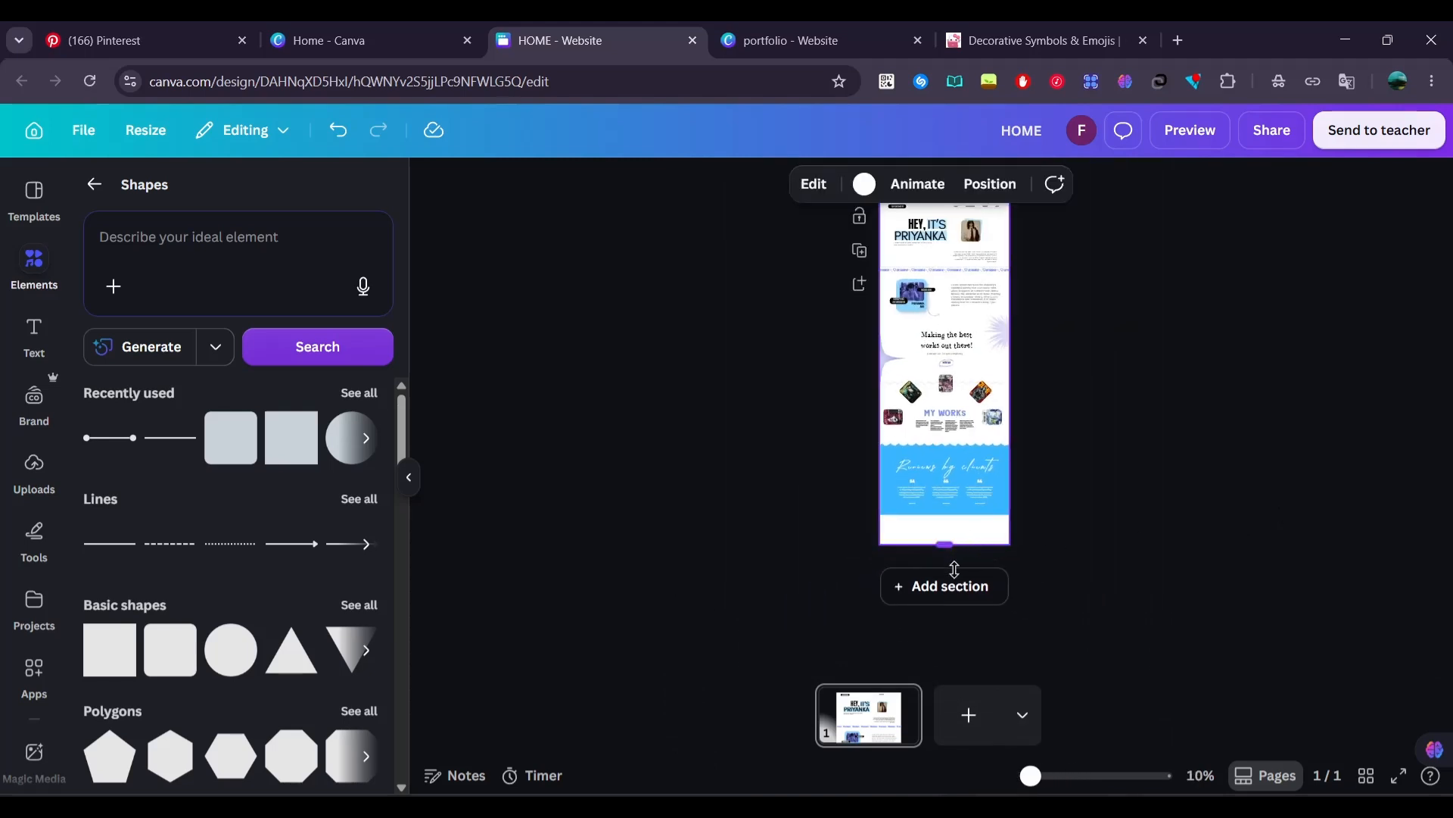
pyautogui.moveTo(954, 570); pyautogui.dragTo(954, 757)
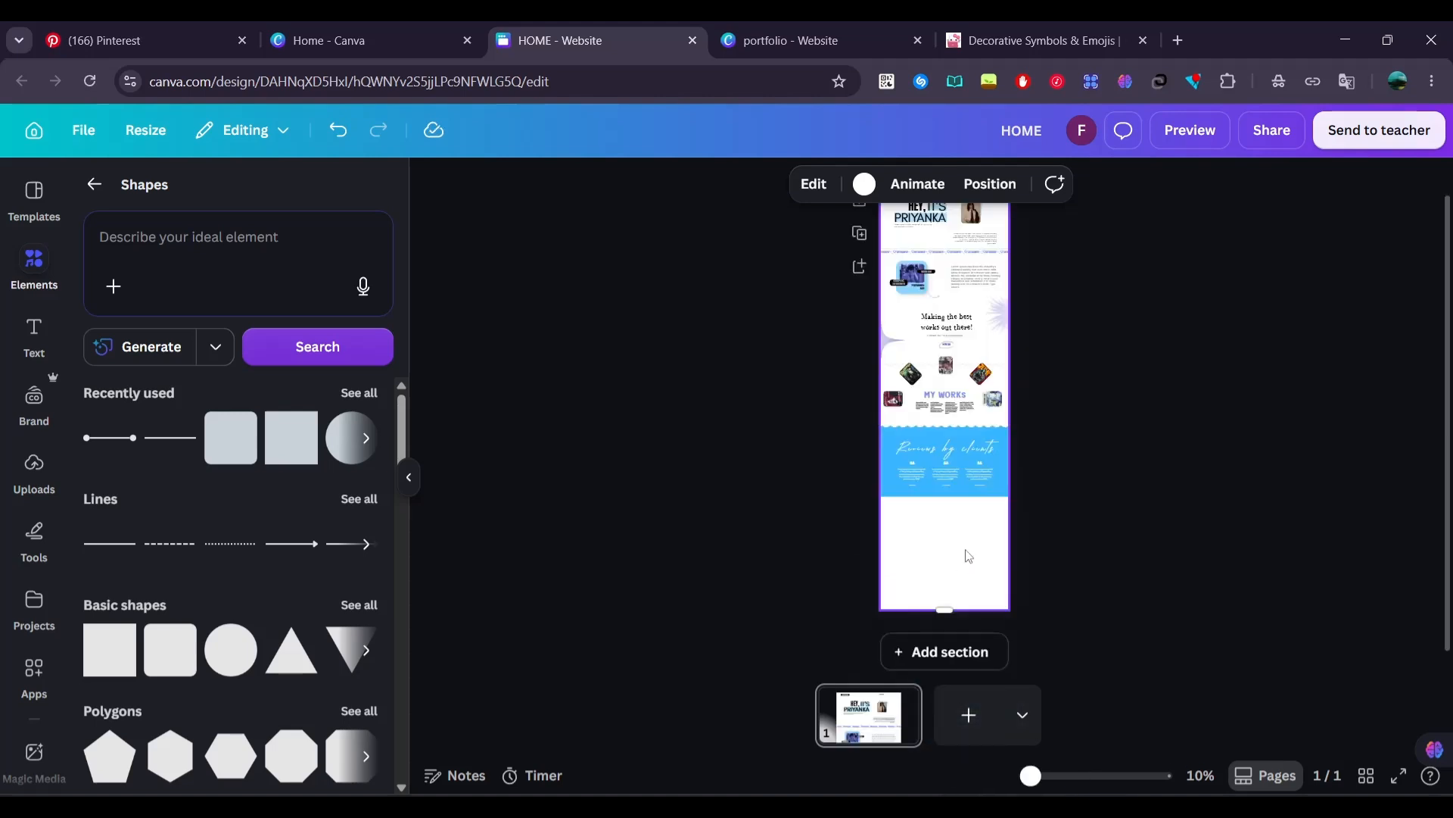
# Paste the copied FAQS section and move it into the blank area below the reviews band
pyautogui.scroll(5, 968, 557)
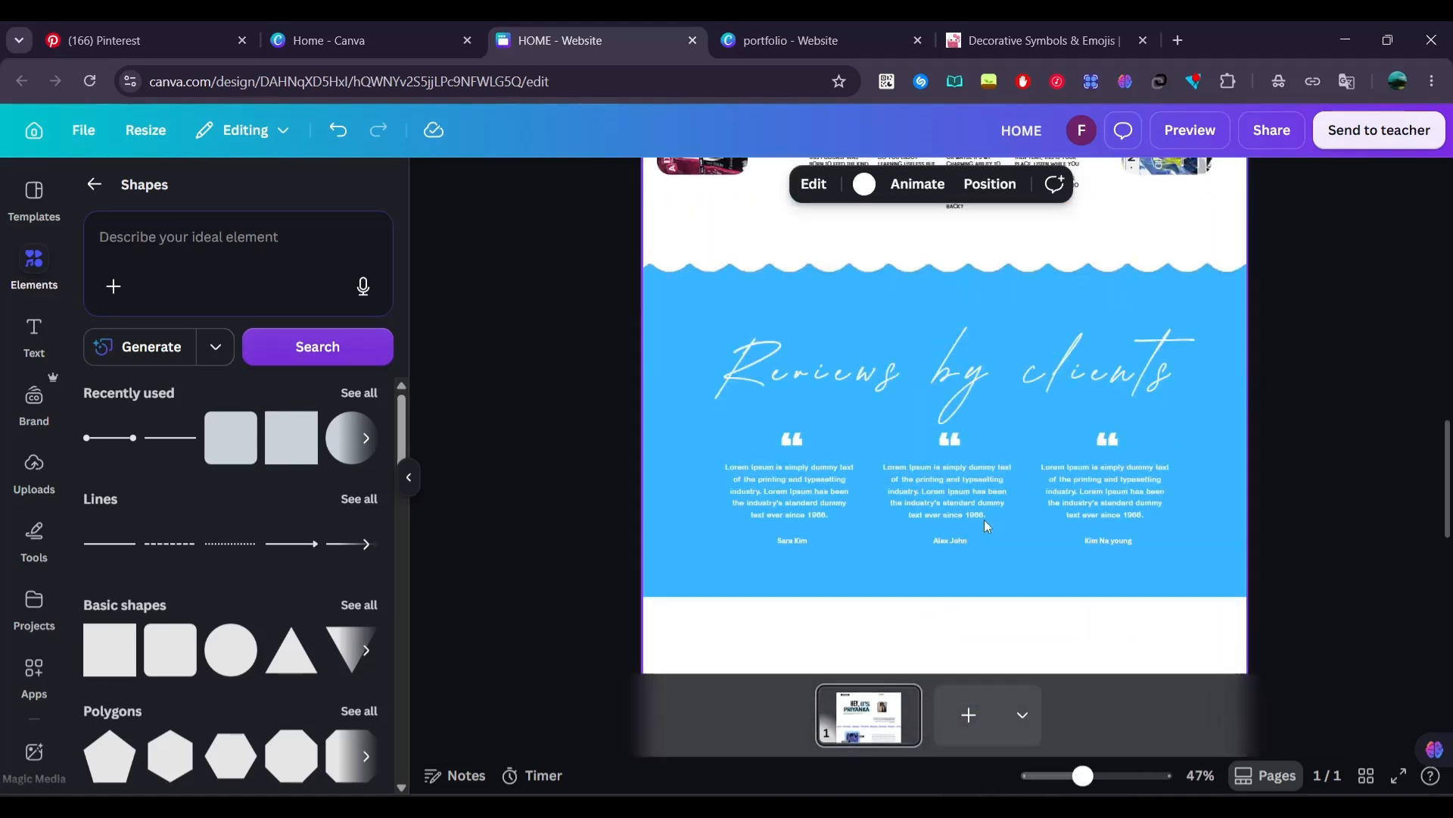
pyautogui.hotkey('ctrl', 'v')
pyautogui.scroll(-4, 987, 526)
pyautogui.moveTo(885, 467); pyautogui.dragTo(909, 654)
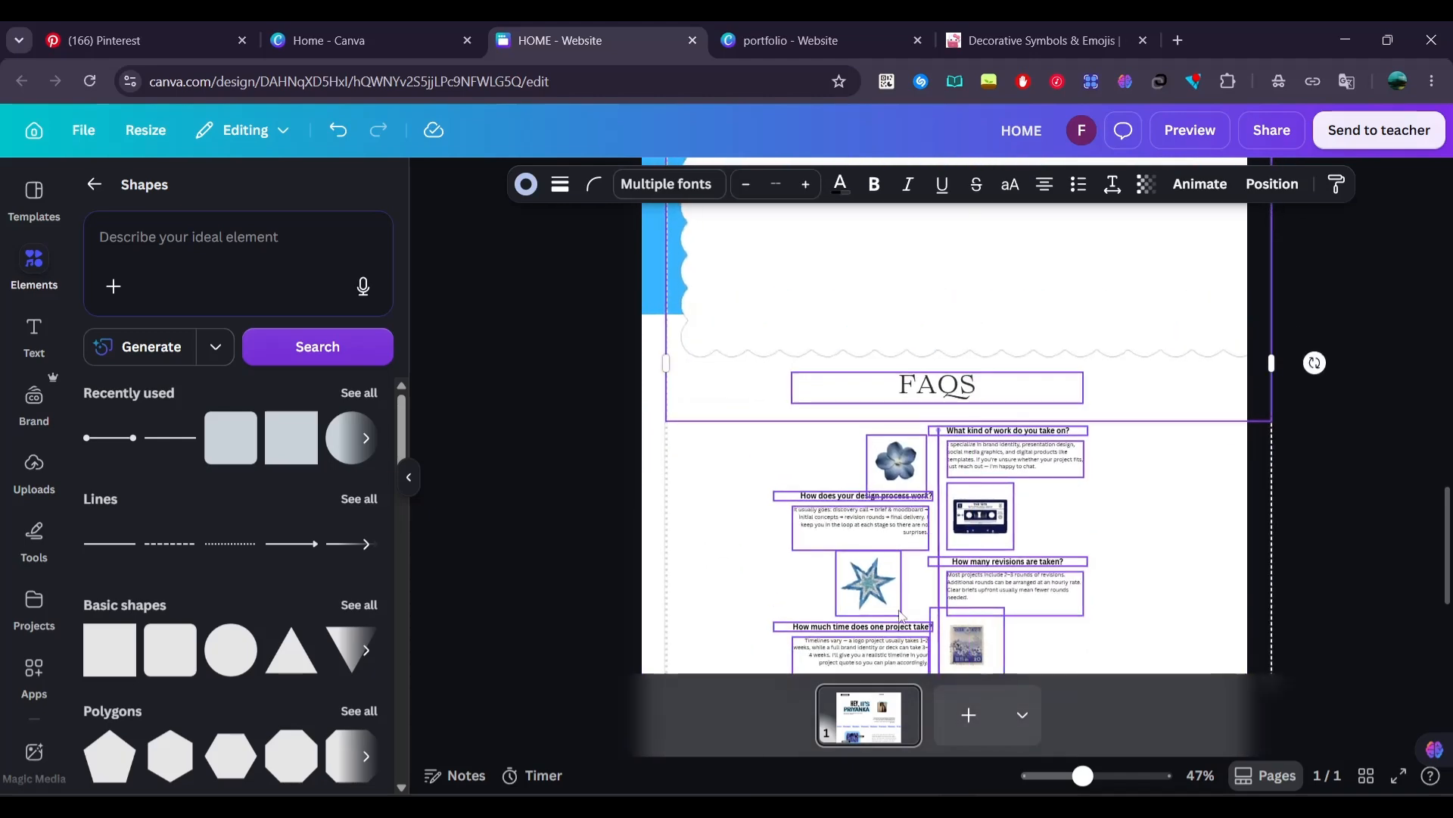
pyautogui.scroll(-3, 908, 606)
pyautogui.moveTo(874, 380); pyautogui.dragTo(860, 485)
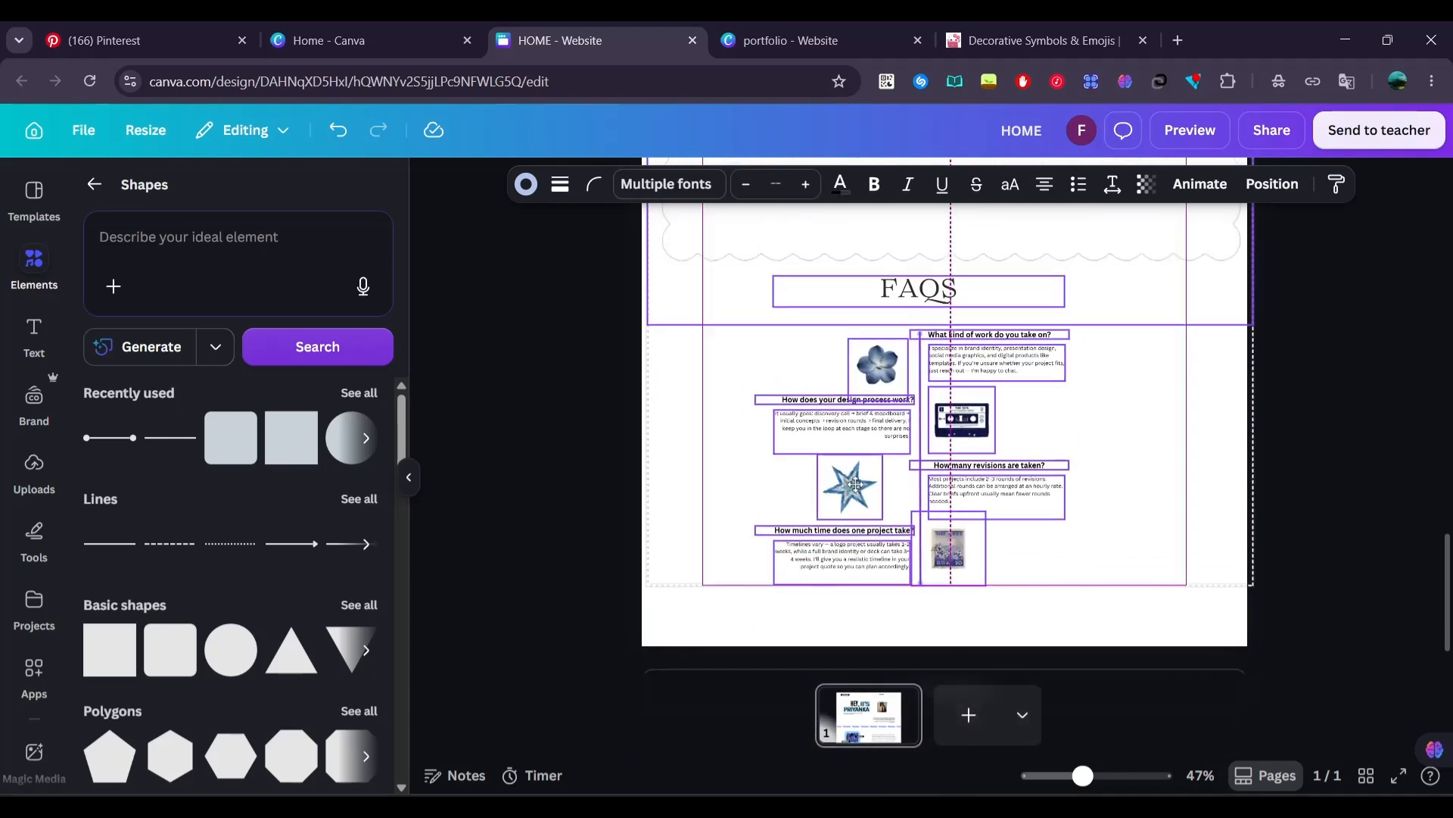
# Delete the extra scalloped banner pasted along with the FAQS section
pyautogui.click(542, 370)
pyautogui.click(741, 233)
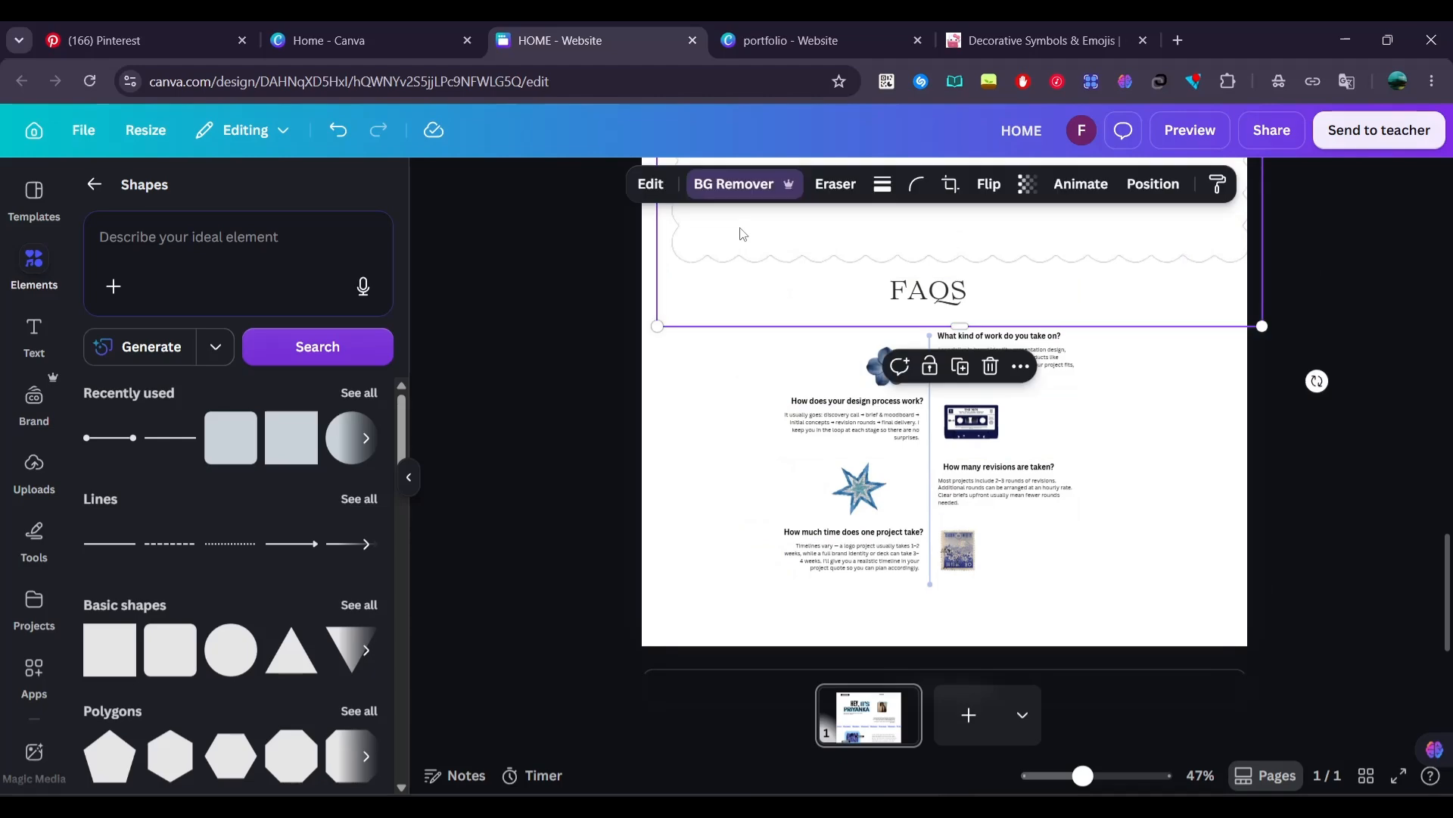
pyautogui.press('Delete')
# Enlarge all the FAQS elements together and center them in the blank area below the reviews band
pyautogui.moveTo(1148, 611); pyautogui.dragTo(731, 220)
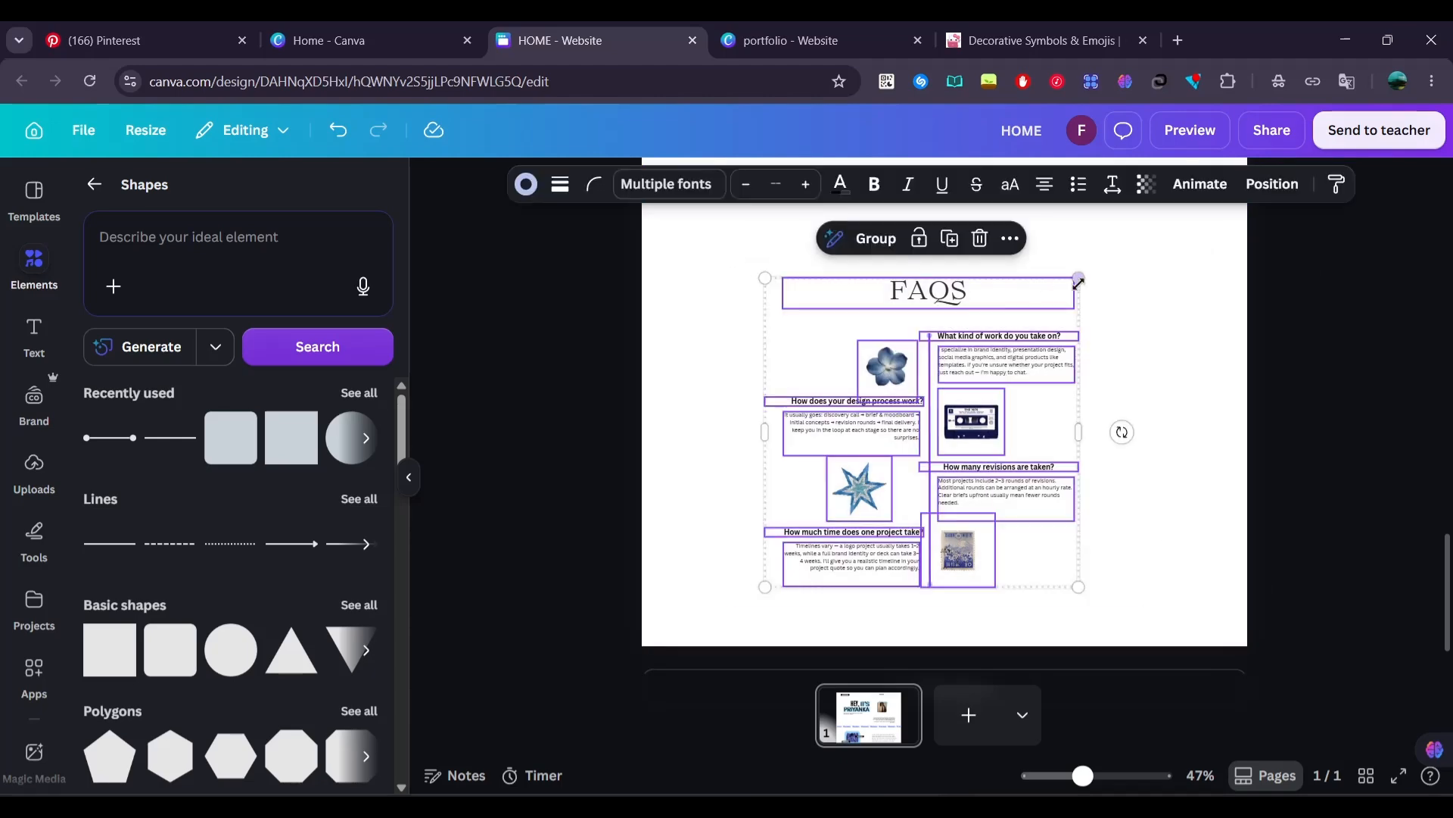
pyautogui.moveTo(1110, 242); pyautogui.dragTo(1249, 136)
pyautogui.moveTo(1061, 310); pyautogui.dragTo(998, 308)
pyautogui.scroll(-3, 998, 308)
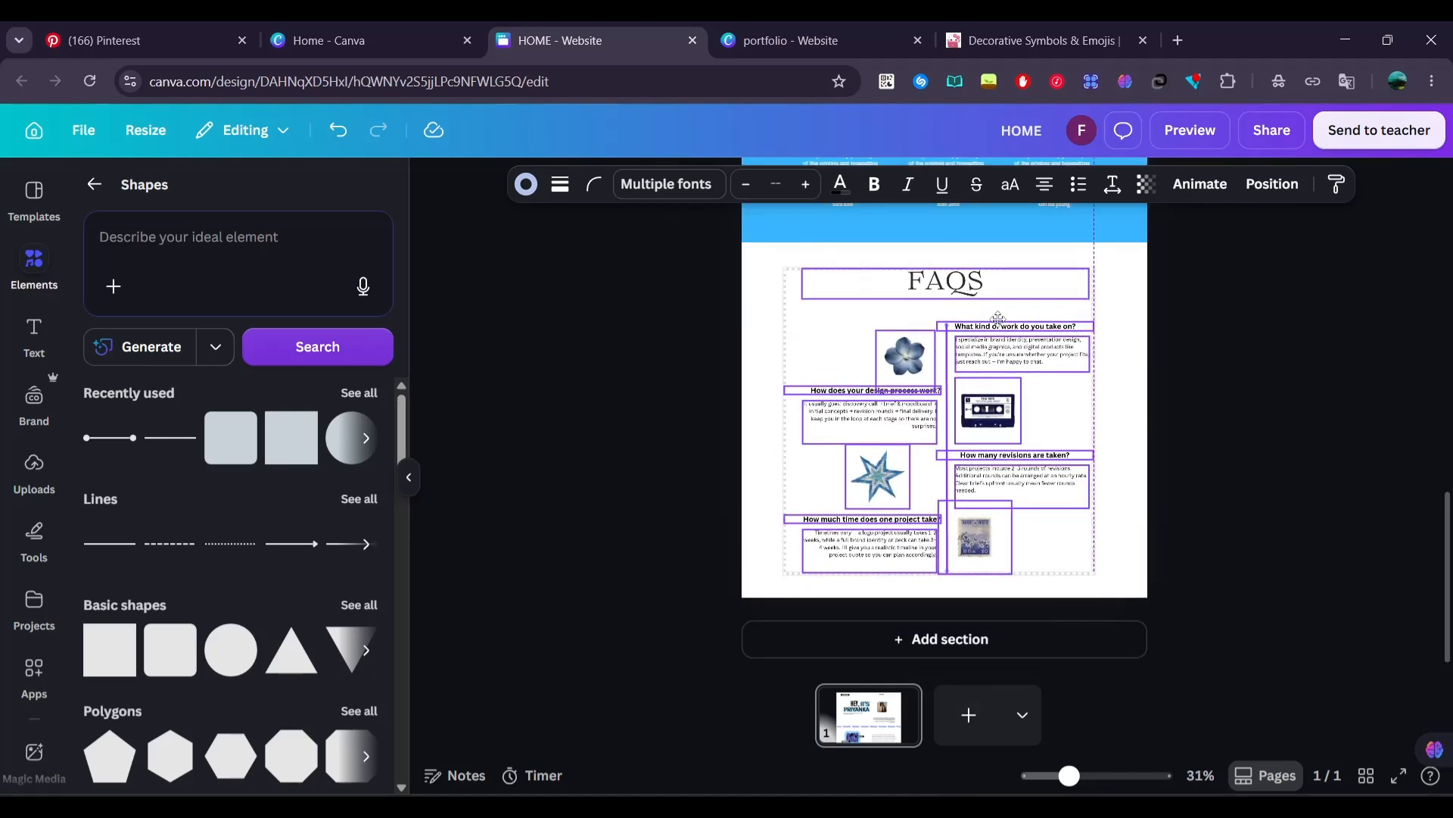
pyautogui.click(1178, 357)
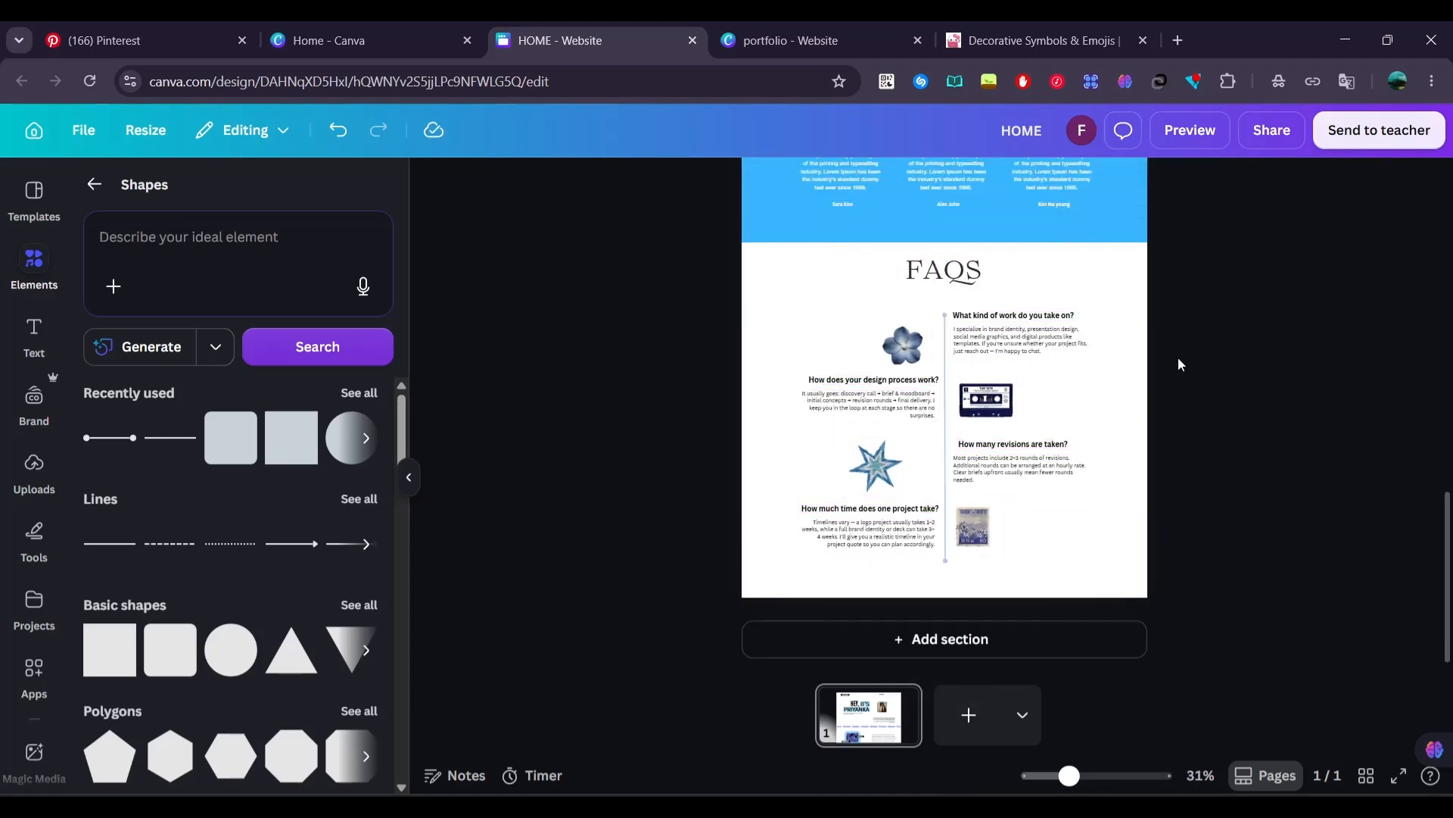
# Try the Minimal Magic Animate style on the entire design, and settle on the recommended Professional style instead
pyautogui.scroll(1, 1178, 357)
pyautogui.scroll(1, 1178, 363)
pyautogui.scroll(-4, 1179, 364)
pyautogui.scroll(6, 1179, 363)
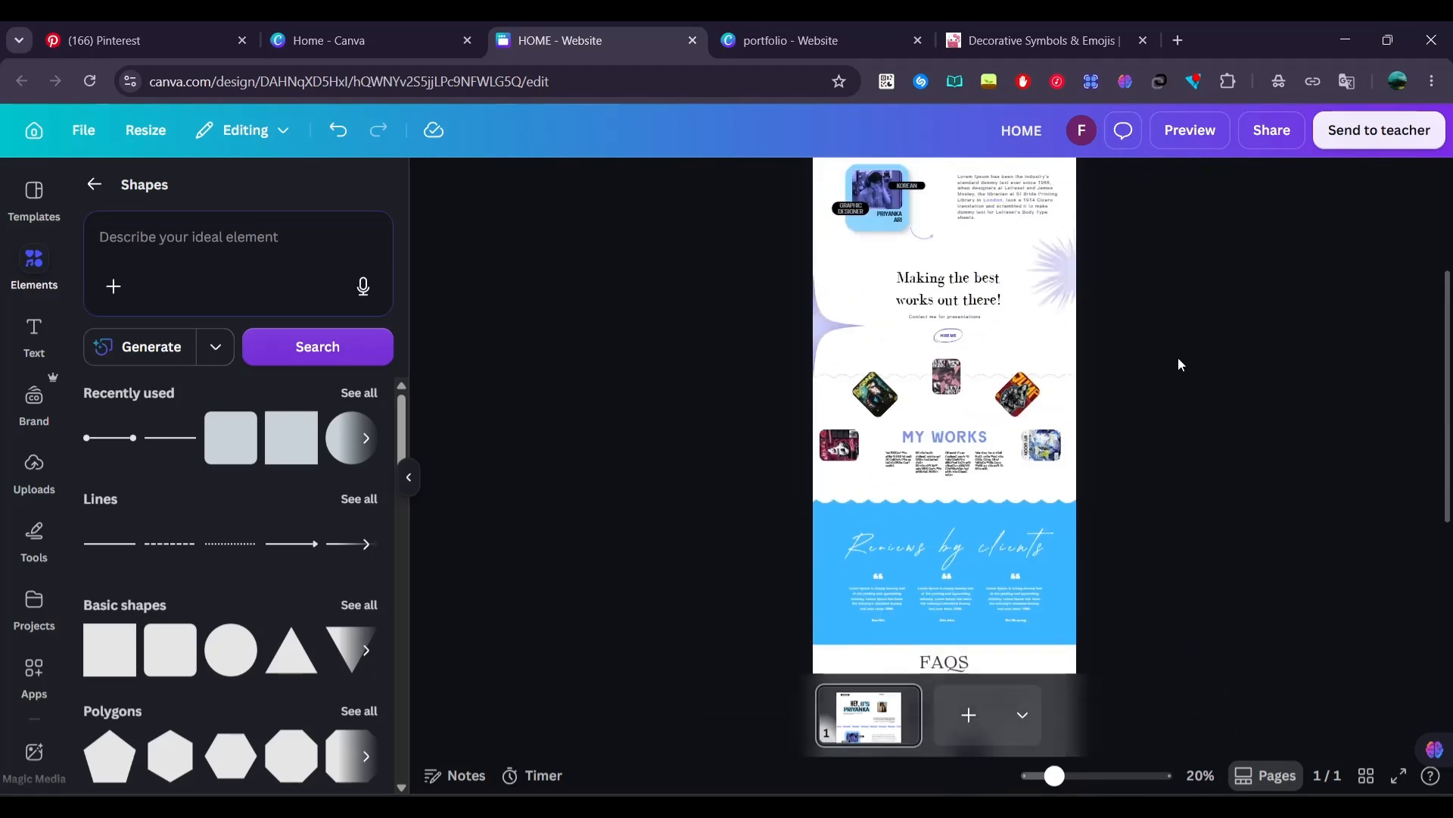
pyautogui.scroll(1, 1177, 365)
pyautogui.scroll(3, 939, 295)
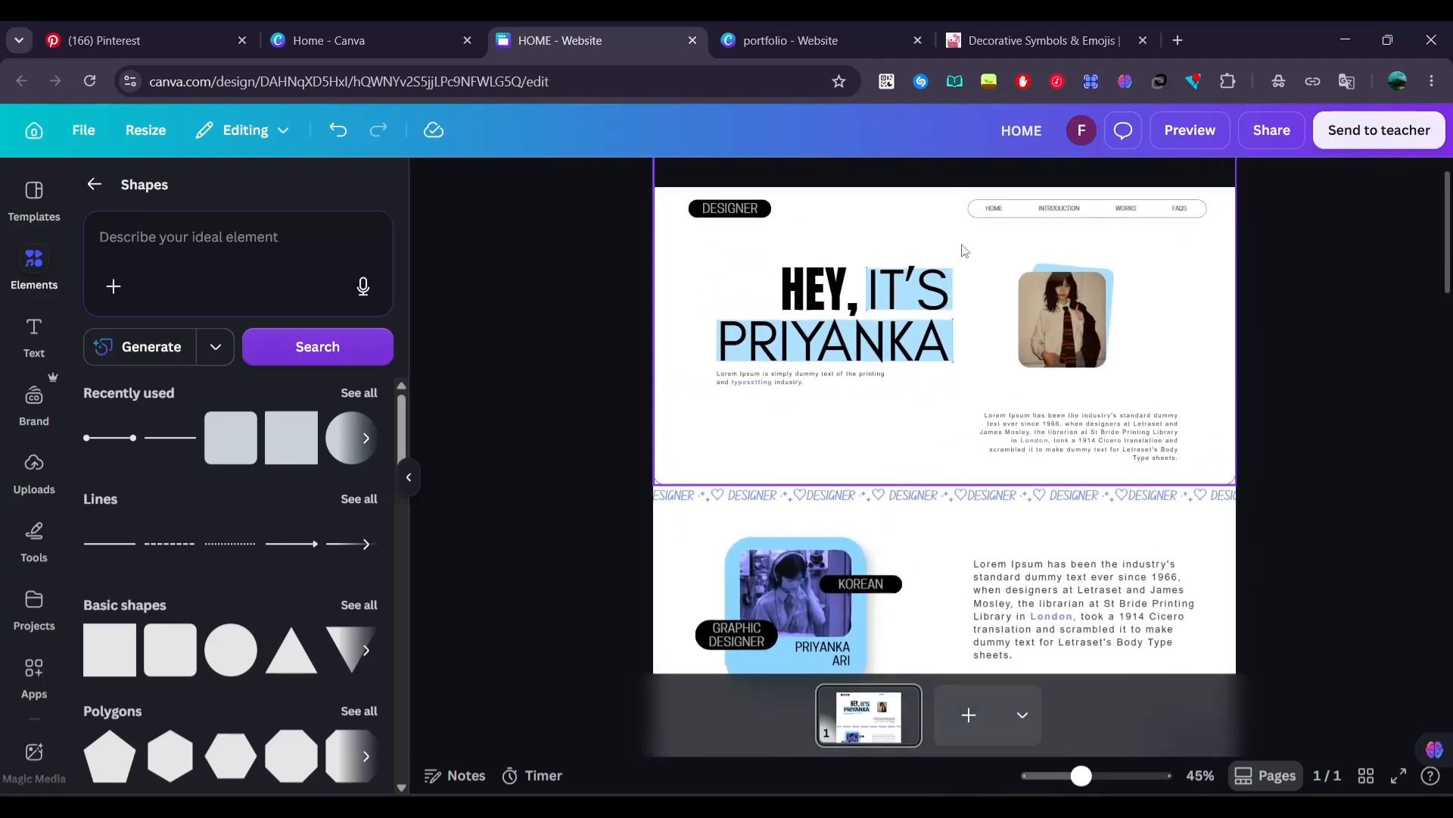
pyautogui.click(937, 297)
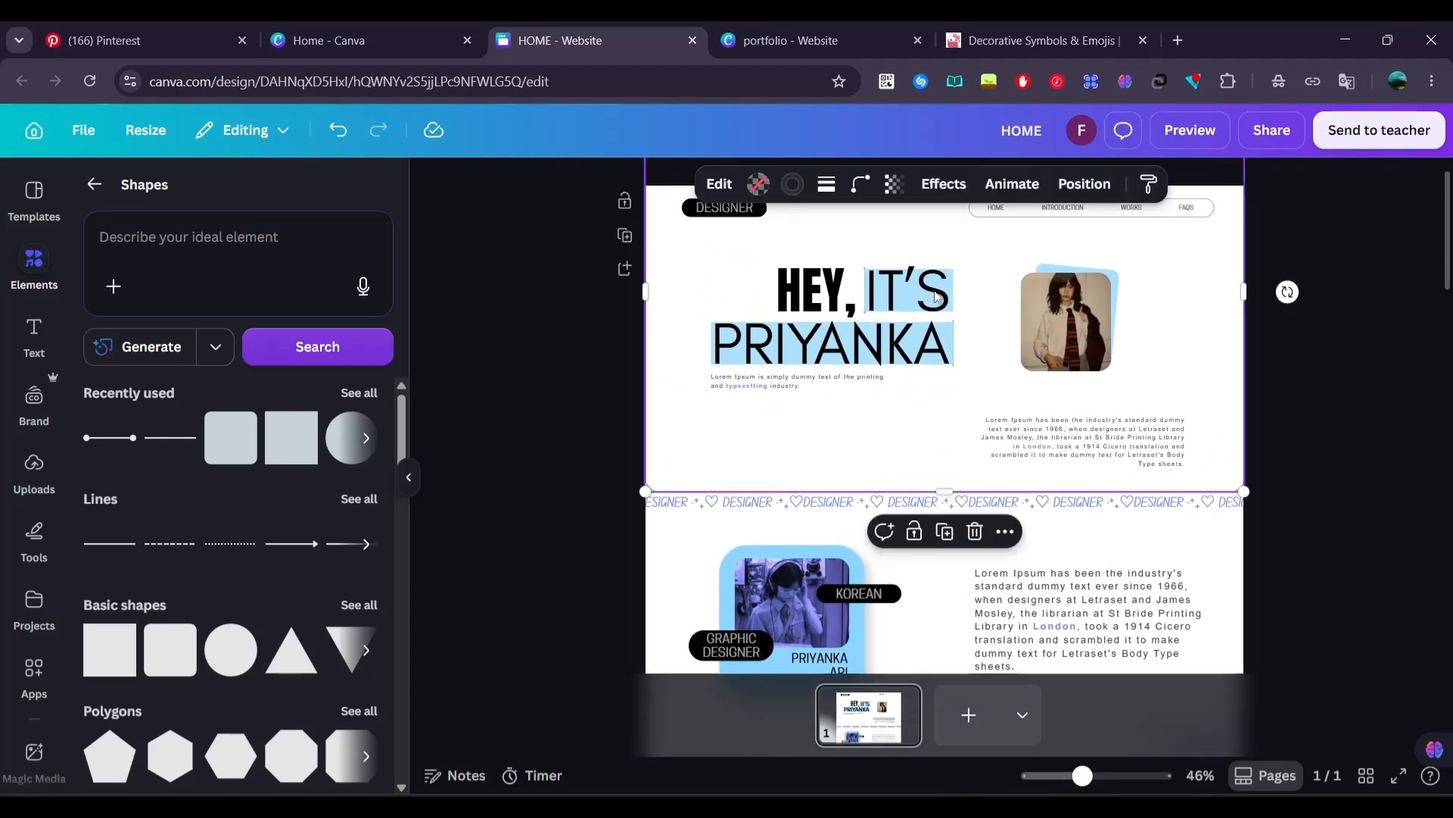
pyautogui.click(1014, 185)
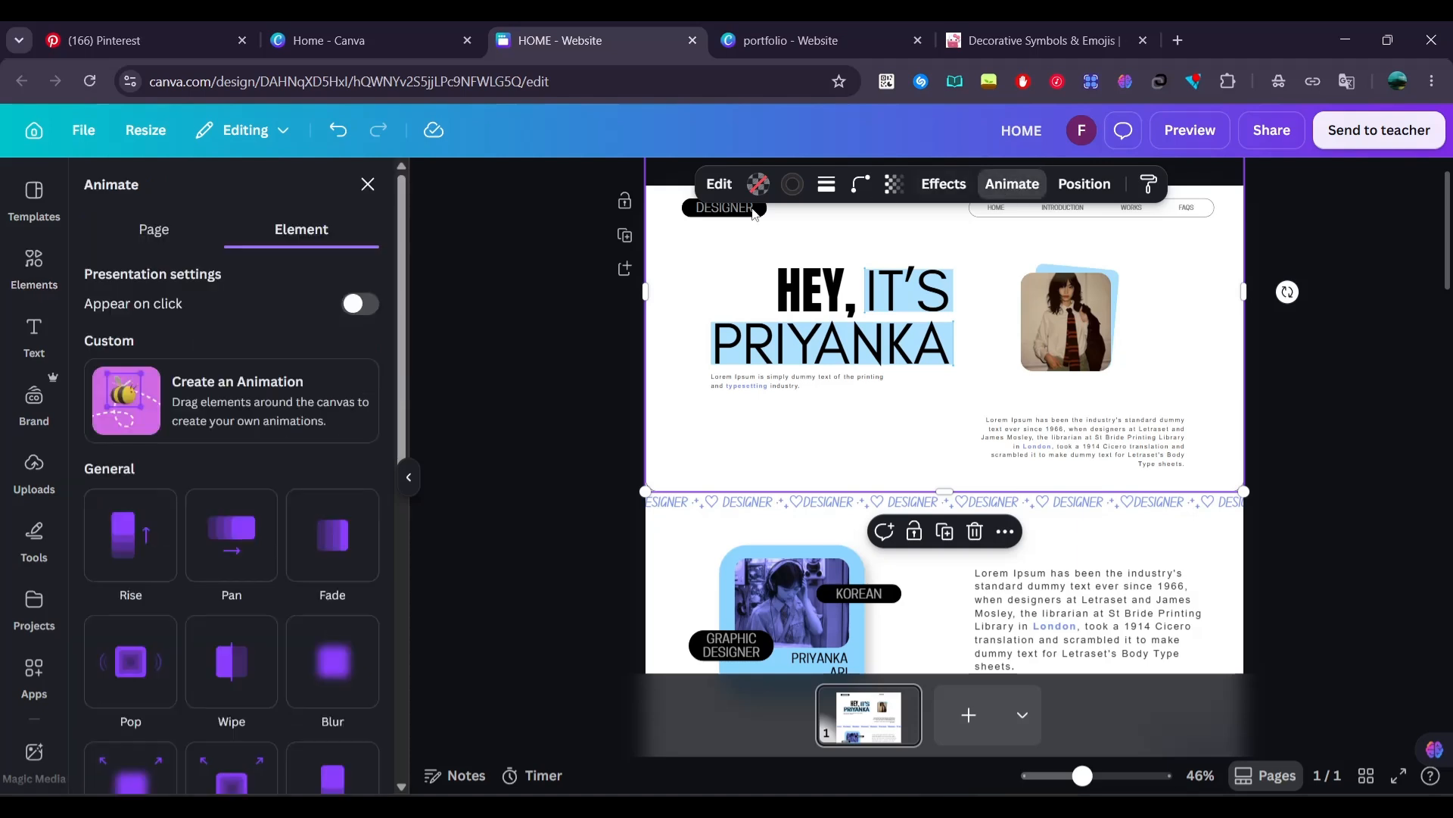
pyautogui.click(212, 236)
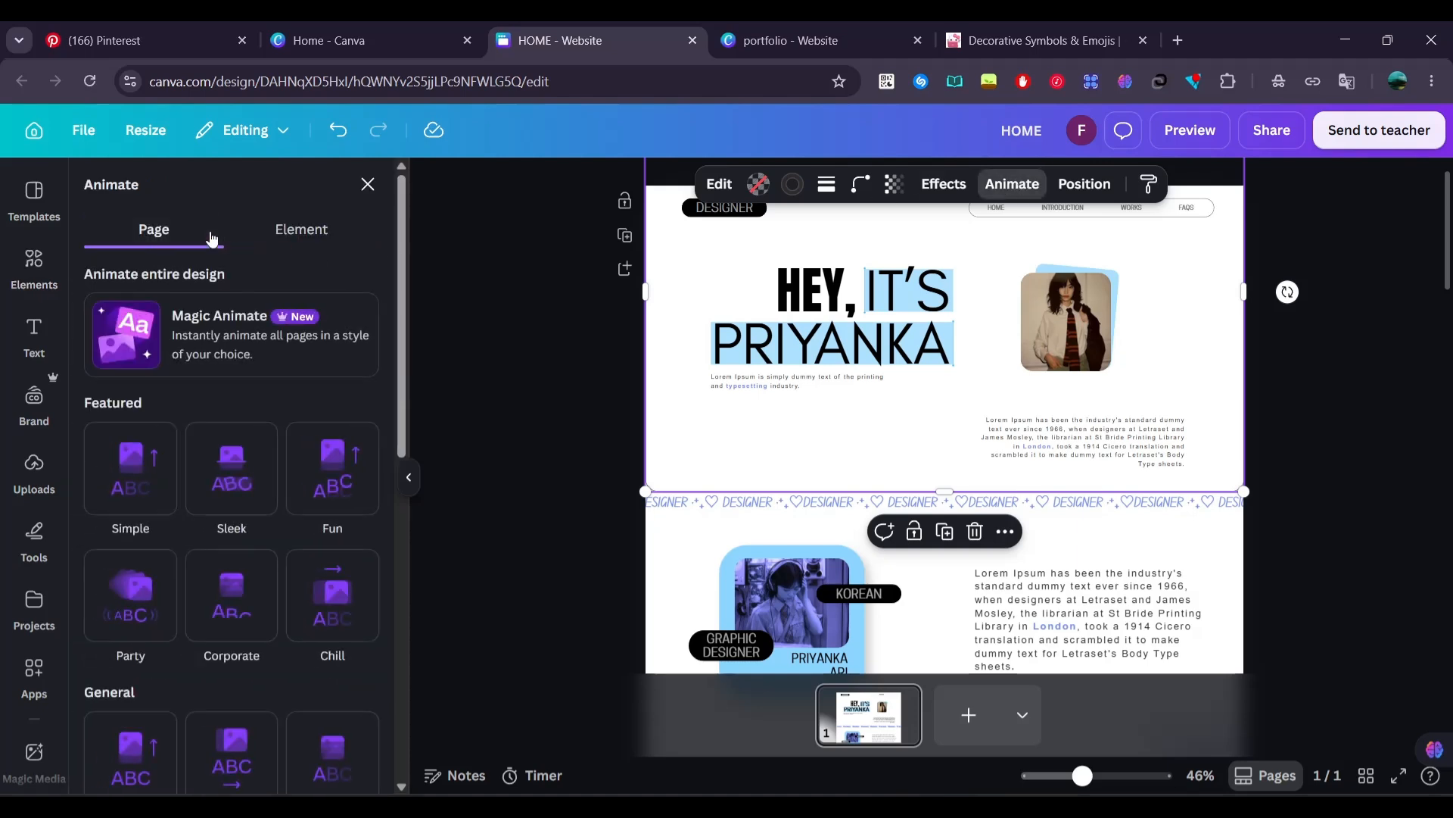
pyautogui.click(189, 311)
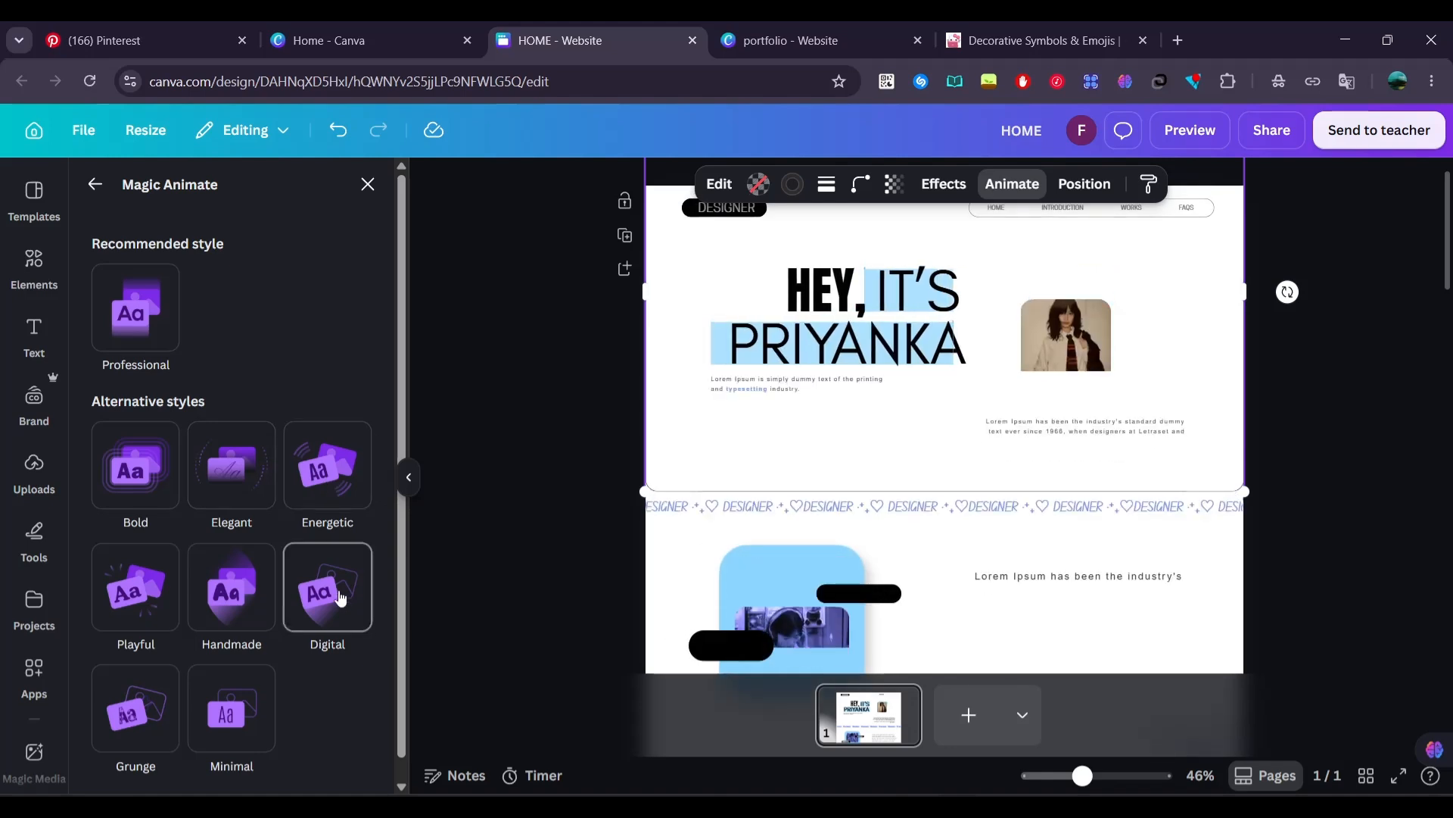
pyautogui.click(236, 697)
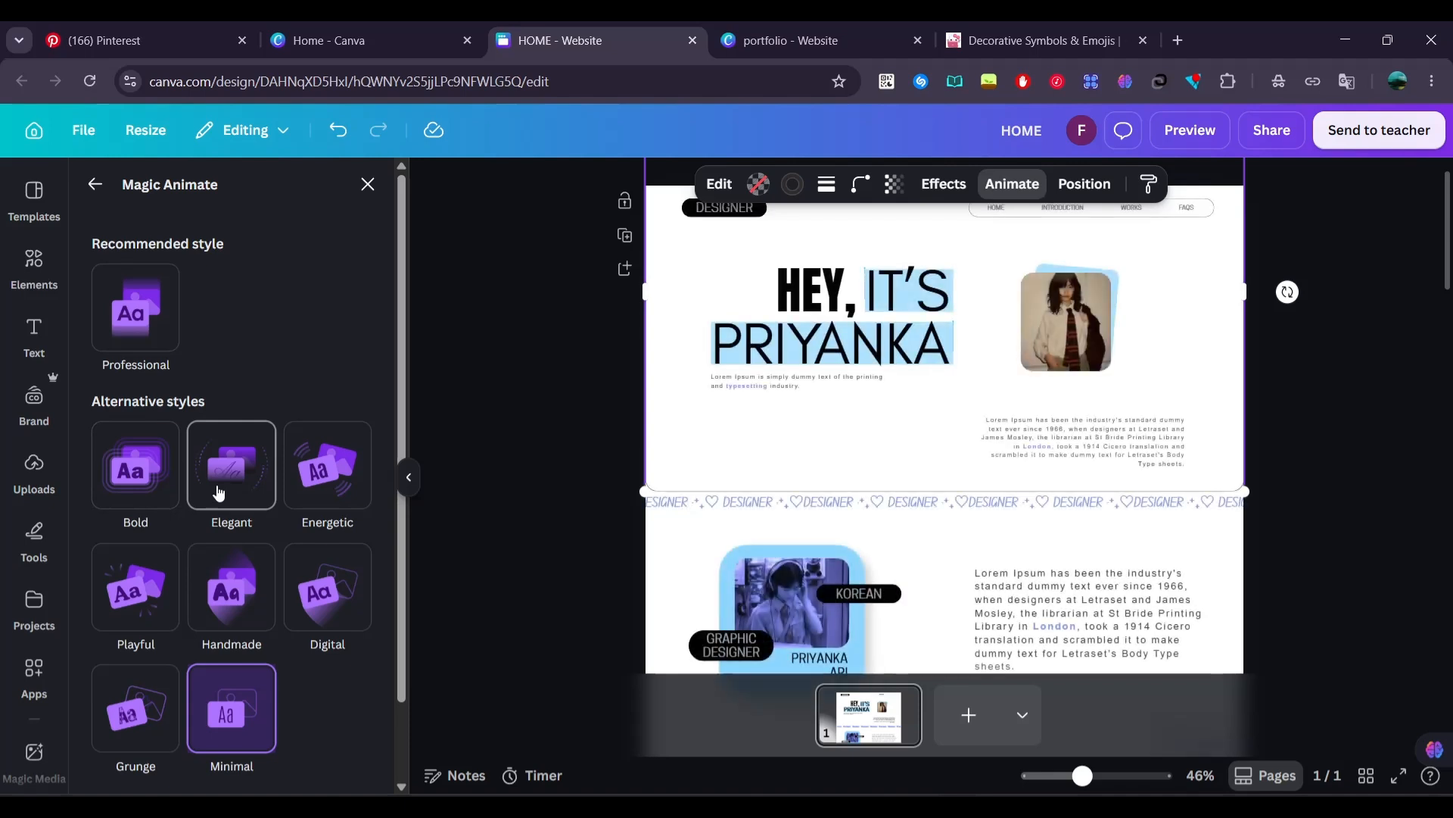
pyautogui.click(154, 295)
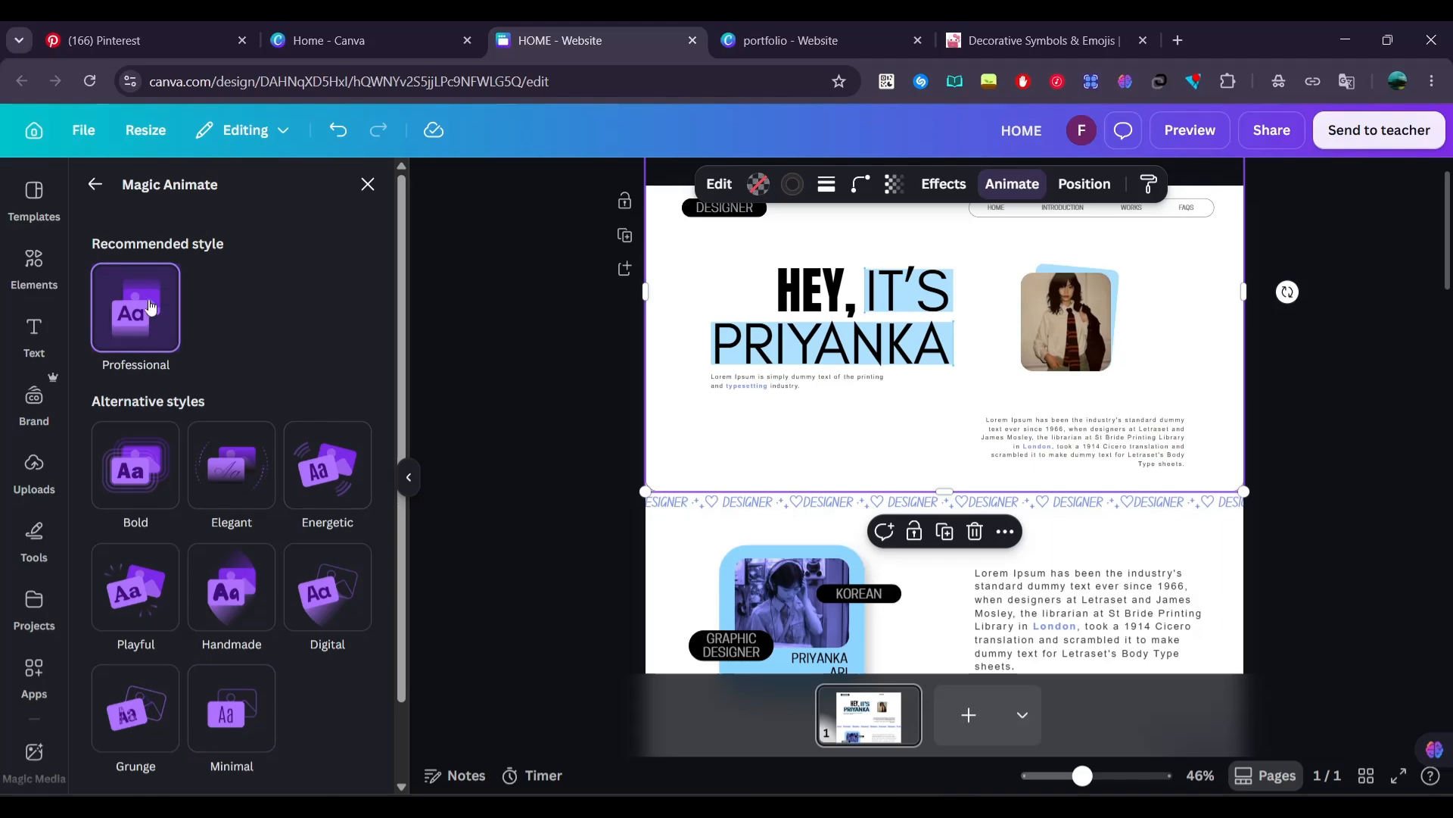
pyautogui.click(536, 426)
# Preview the website in the enlarged desktop view and examine the animated page from the header down to the FAQS section
pyautogui.scroll(-15, 535, 419)
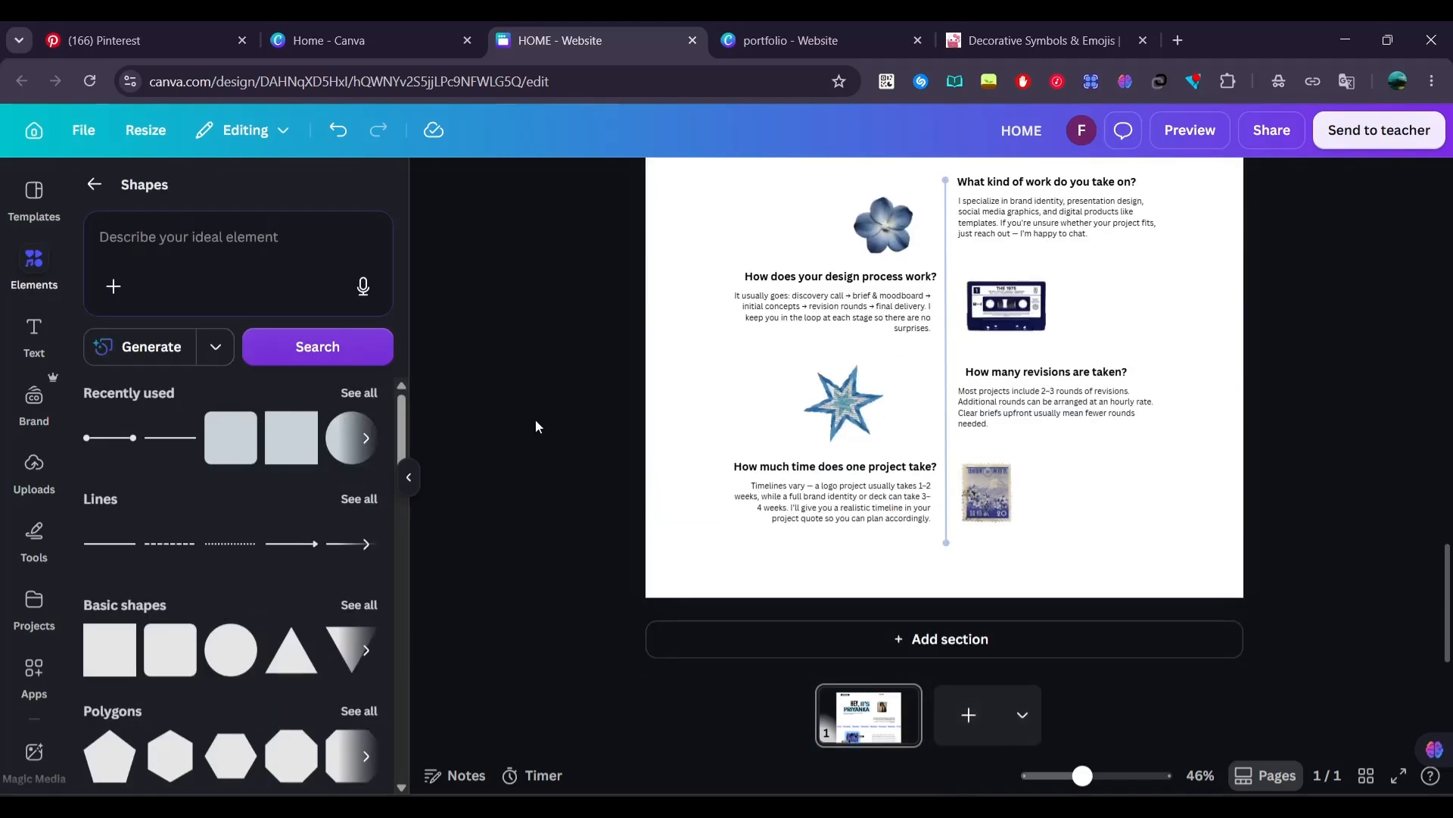
pyautogui.click(1207, 130)
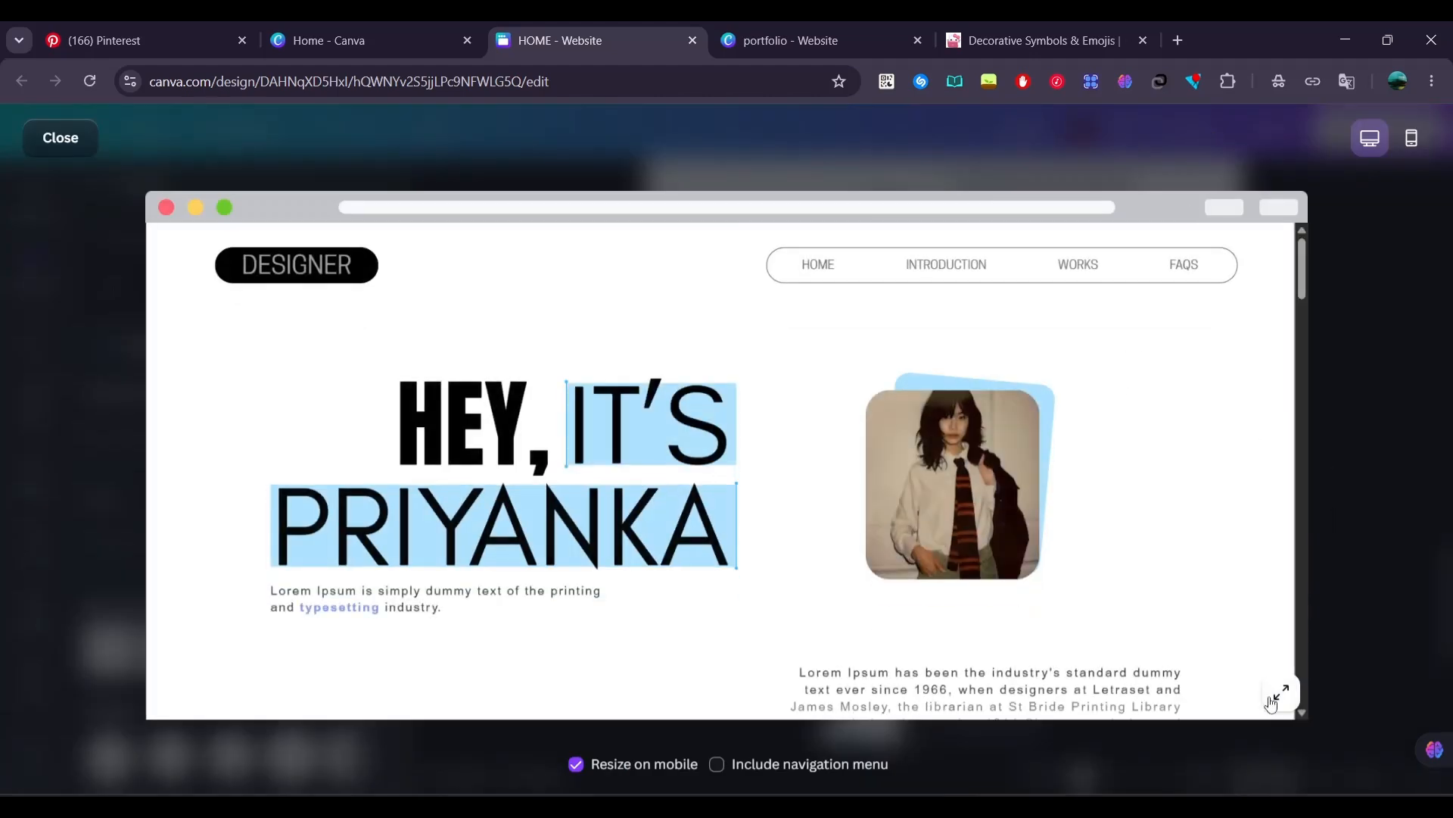
pyautogui.click(1273, 700)
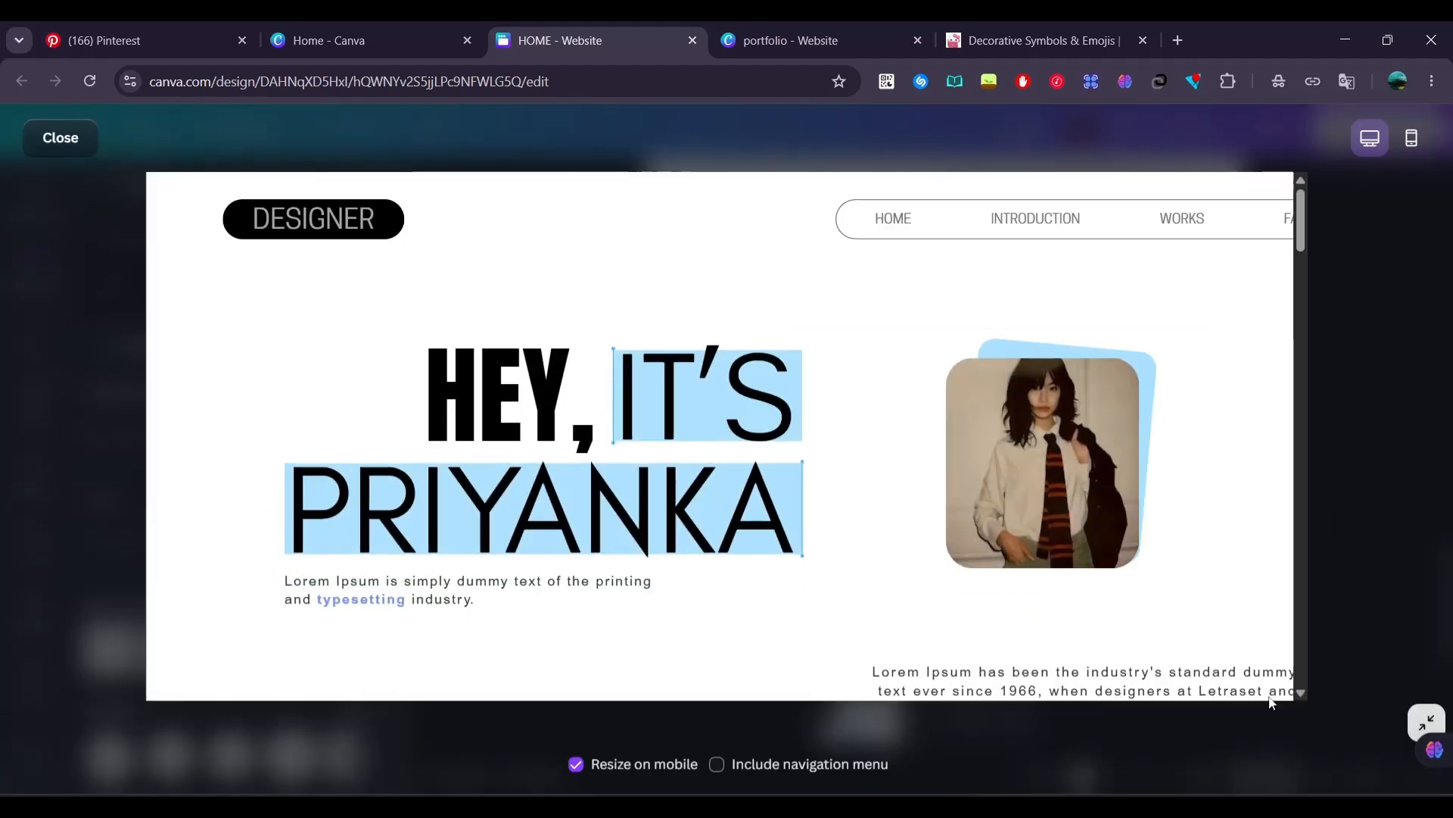
pyautogui.scroll(-10, 1115, 528)
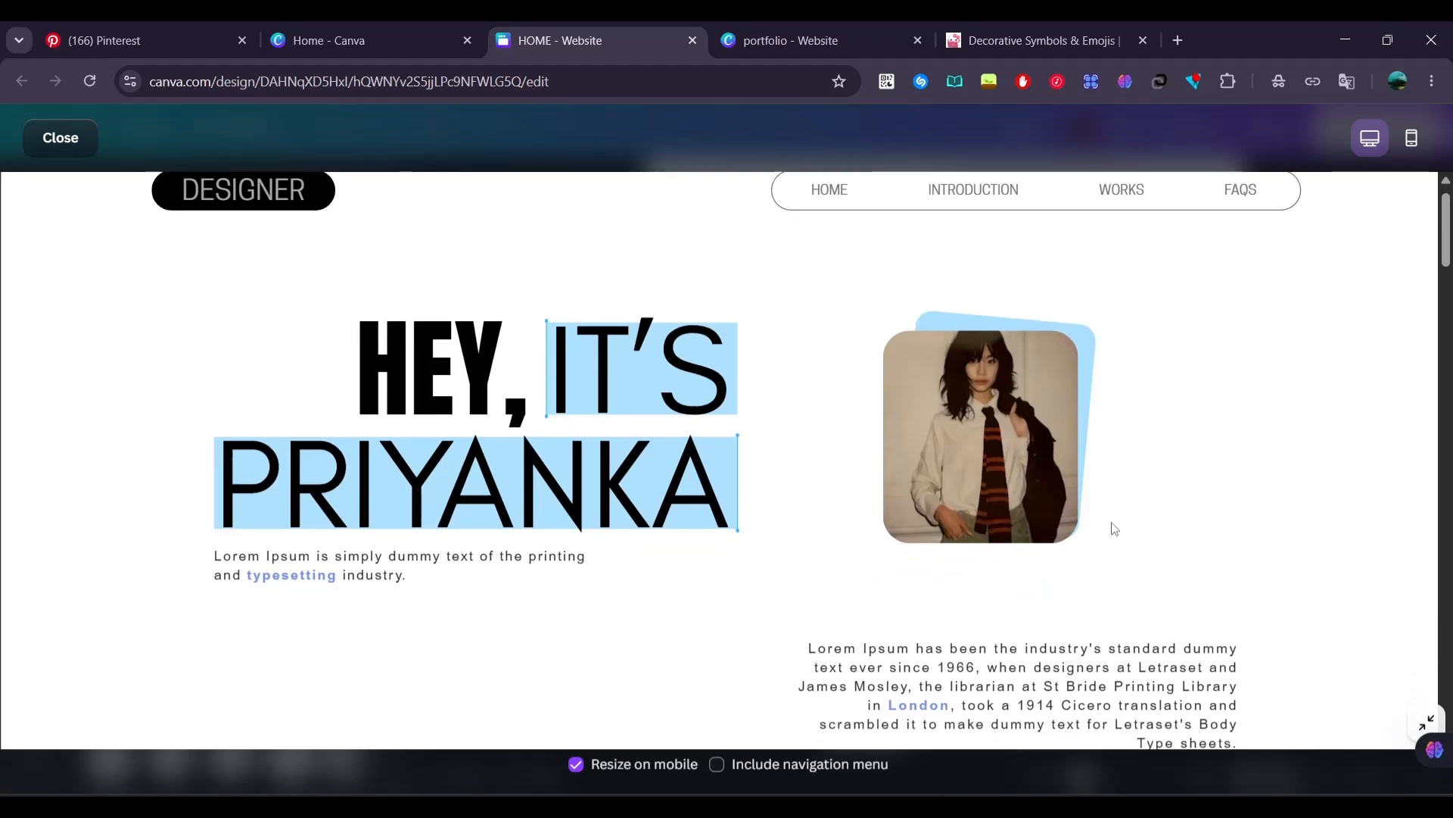
pyautogui.scroll(-10, 1115, 529)
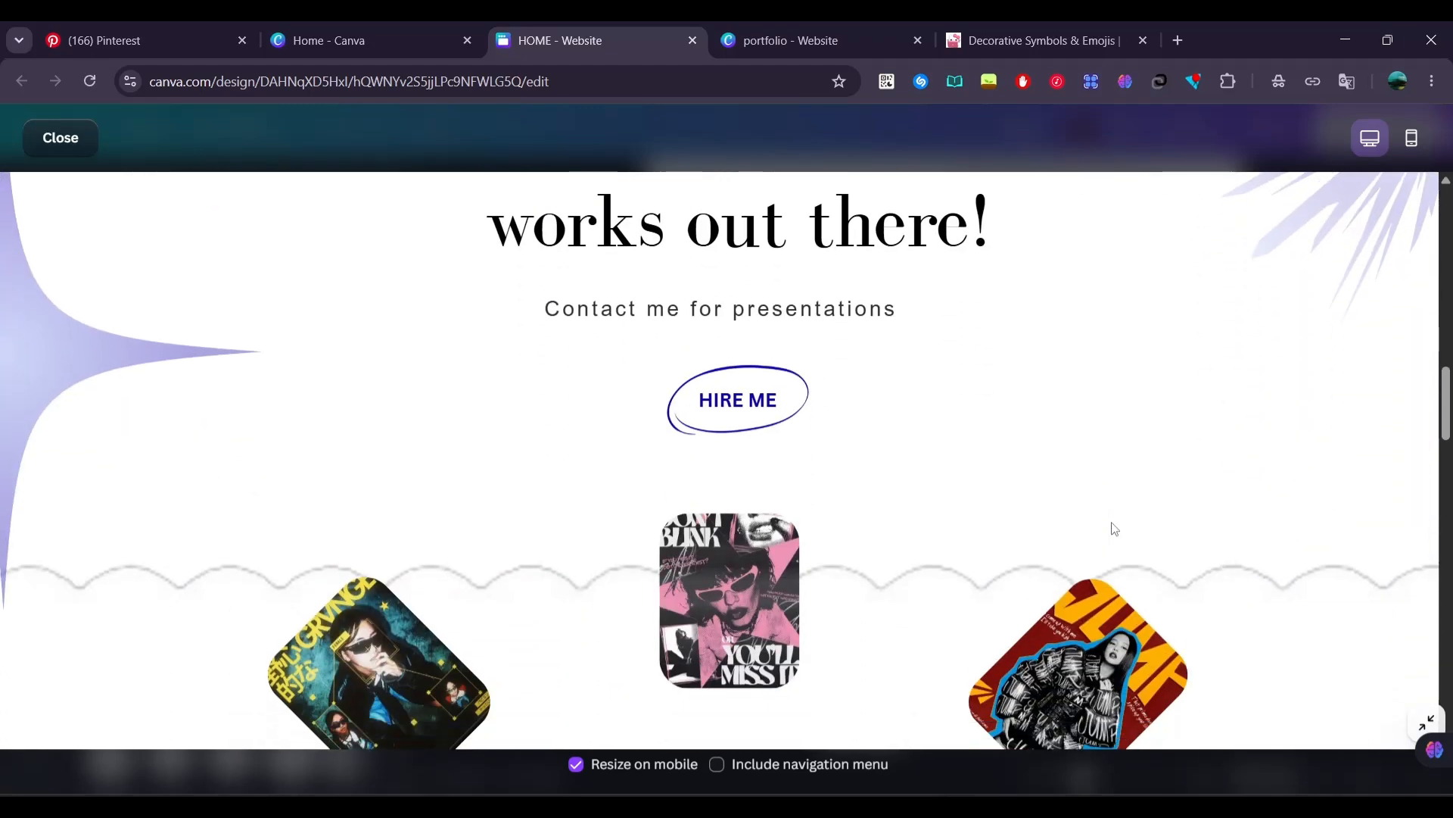
pyautogui.scroll(-10, 1143, 576)
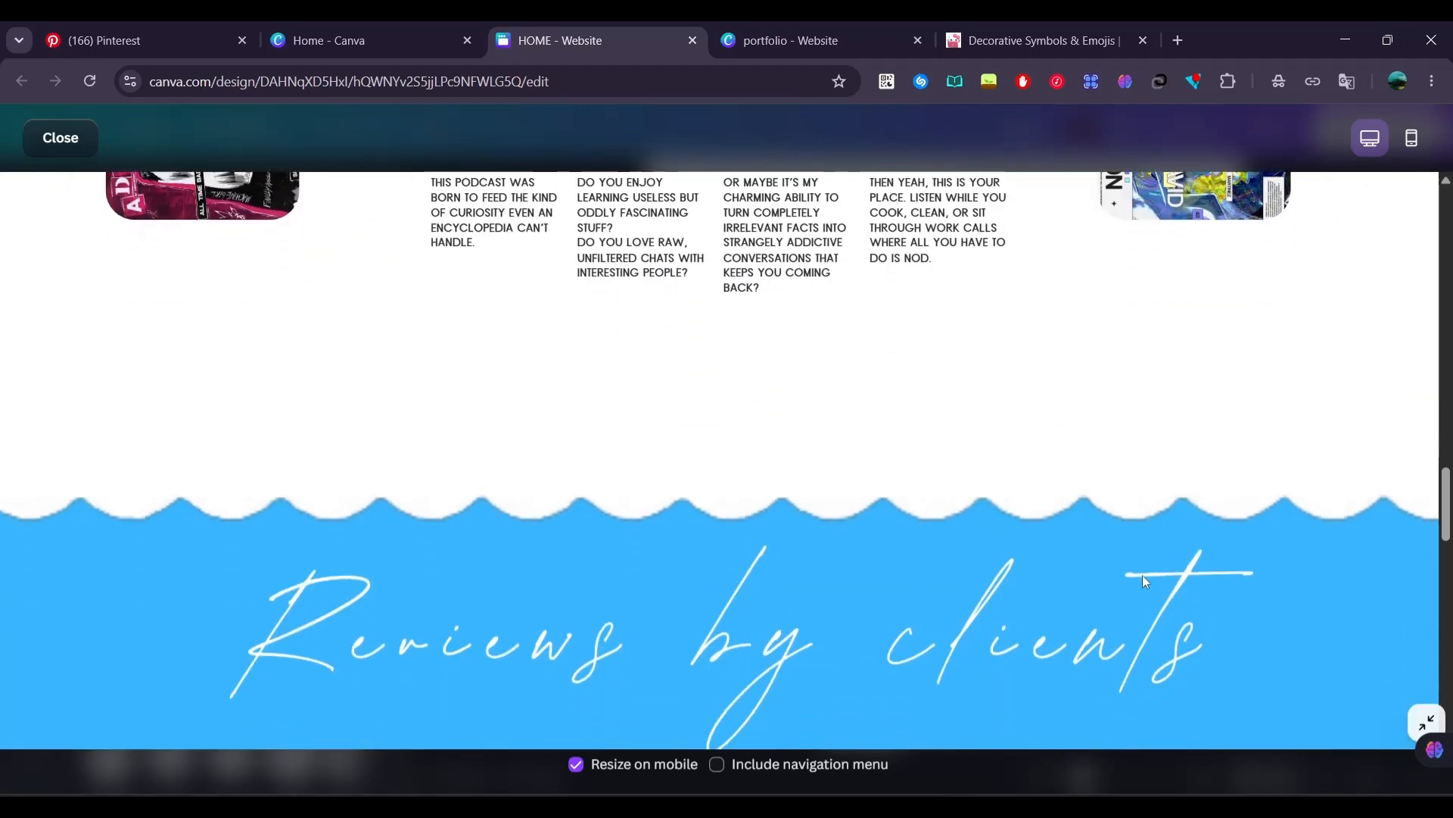
pyautogui.scroll(-5, 1146, 581)
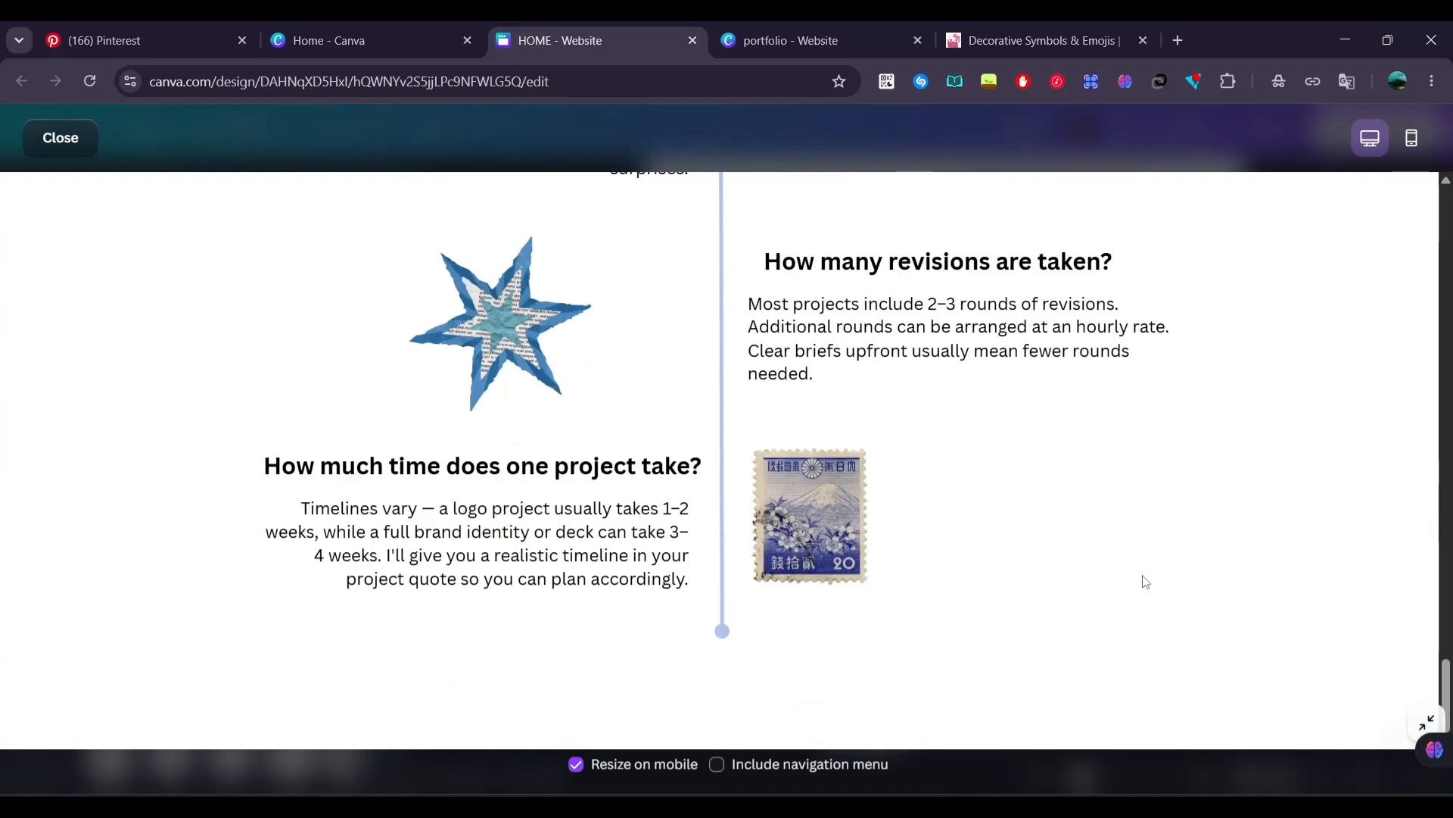
pyautogui.scroll(20, 1146, 581)
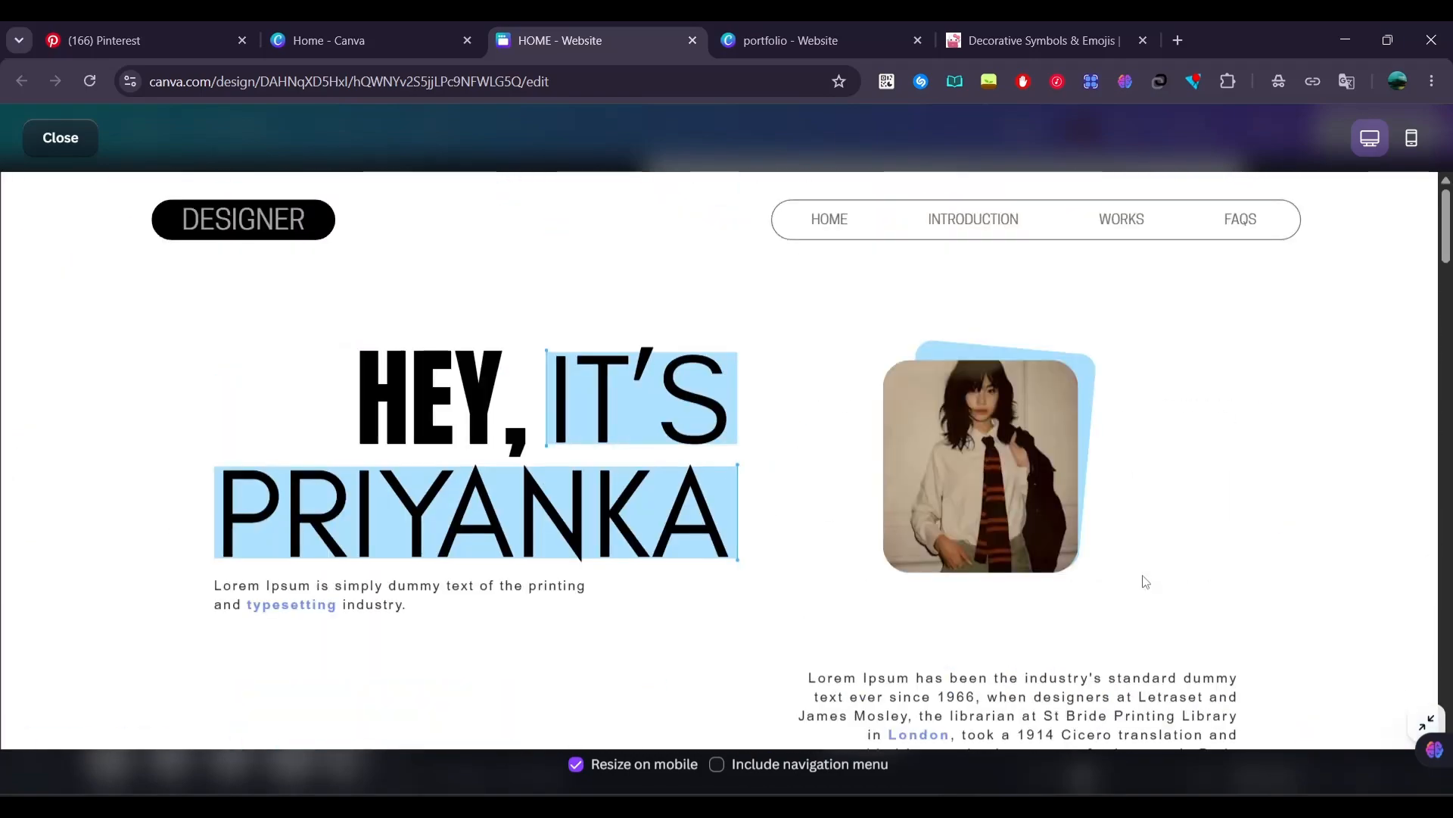
# Include the navigation menu in the website preview and check the desktop page with it down to the FAQS
pyautogui.click(740, 765)
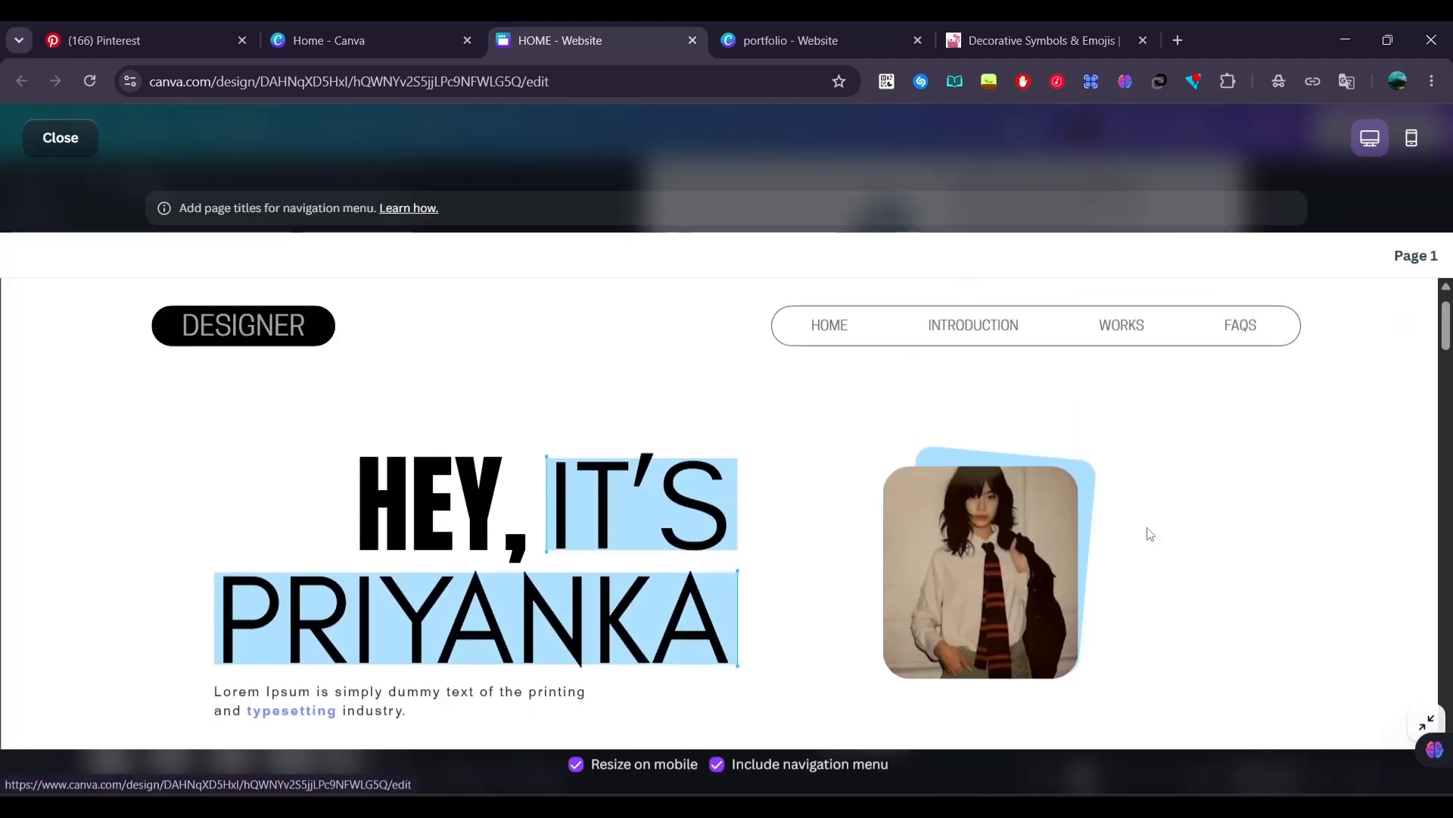
pyautogui.scroll(-20, 1150, 534)
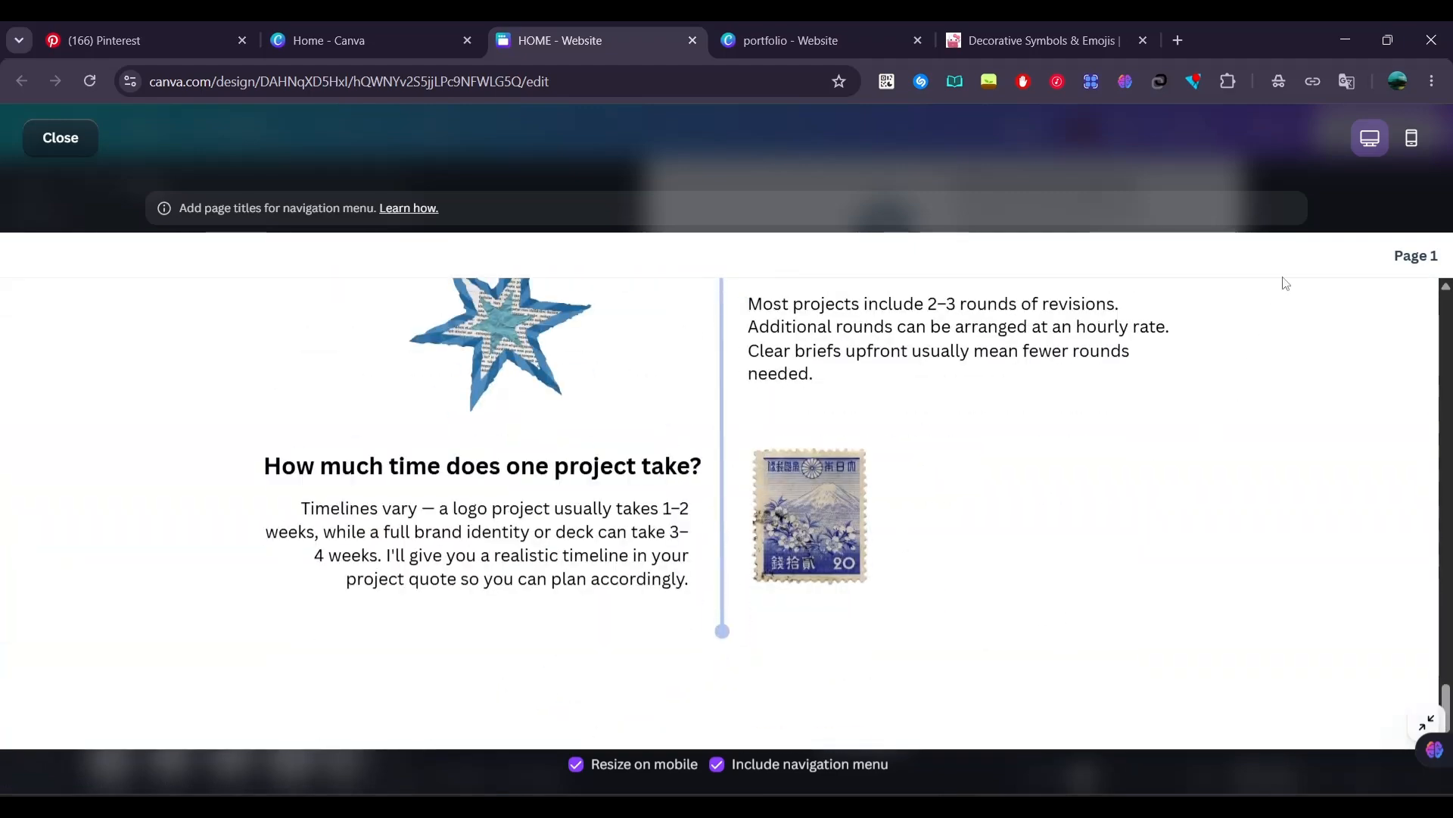
# Examine the page's layout in the mobile preview down to the FAQS section and close the preview
pyautogui.click(1410, 143)
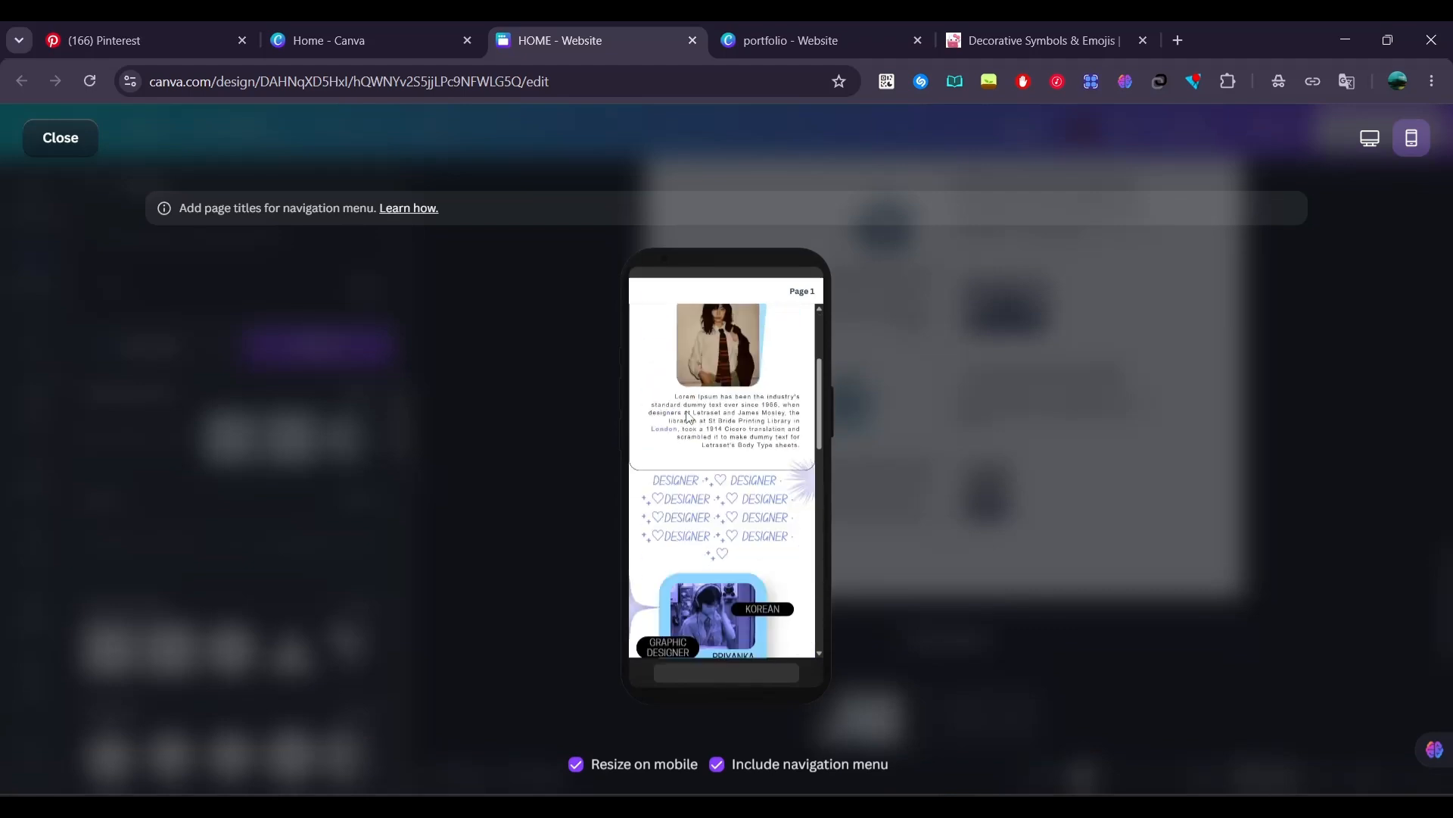
pyautogui.scroll(-4, 687, 417)
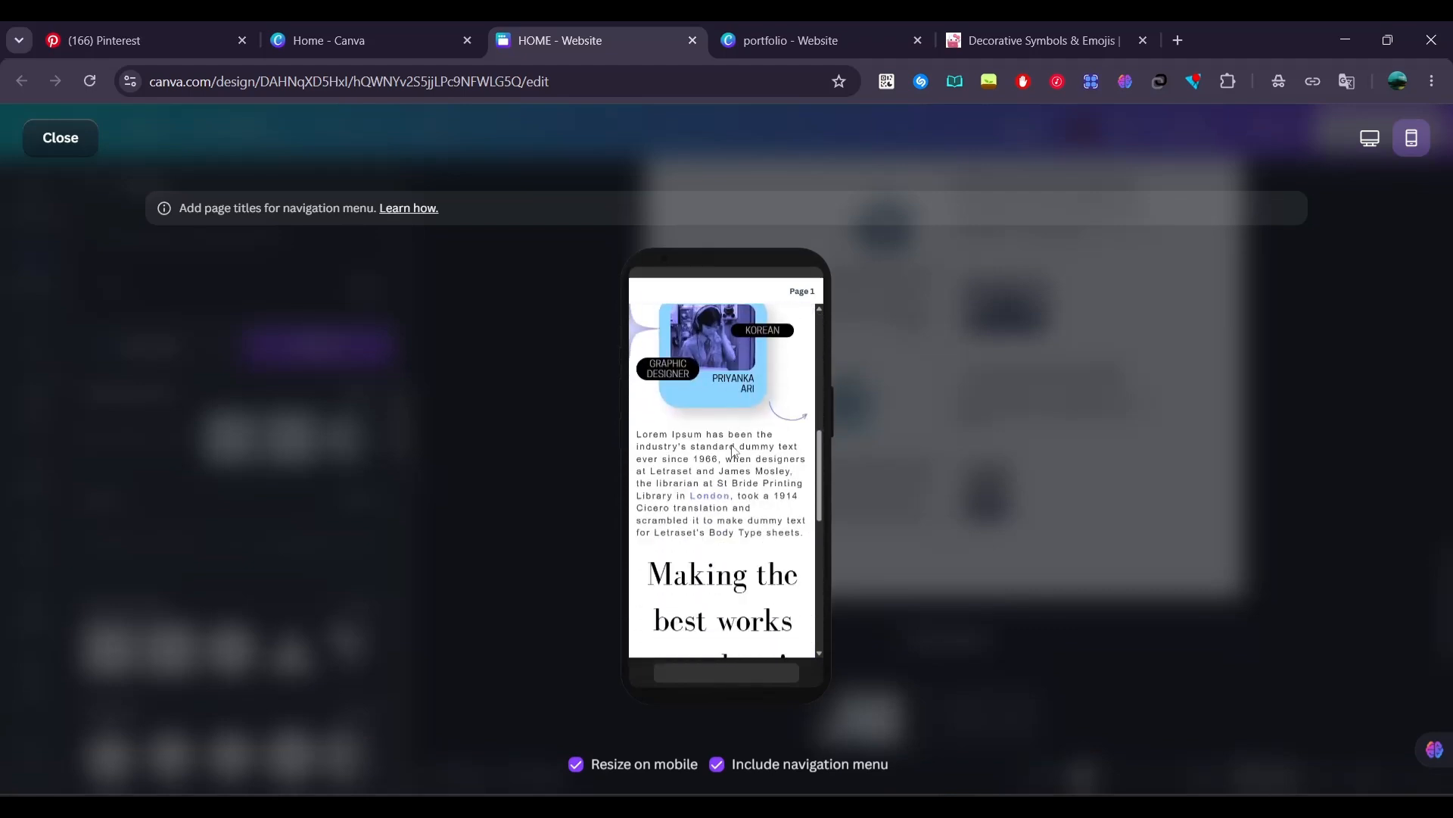
pyautogui.scroll(-3, 732, 450)
pyautogui.scroll(1, 734, 451)
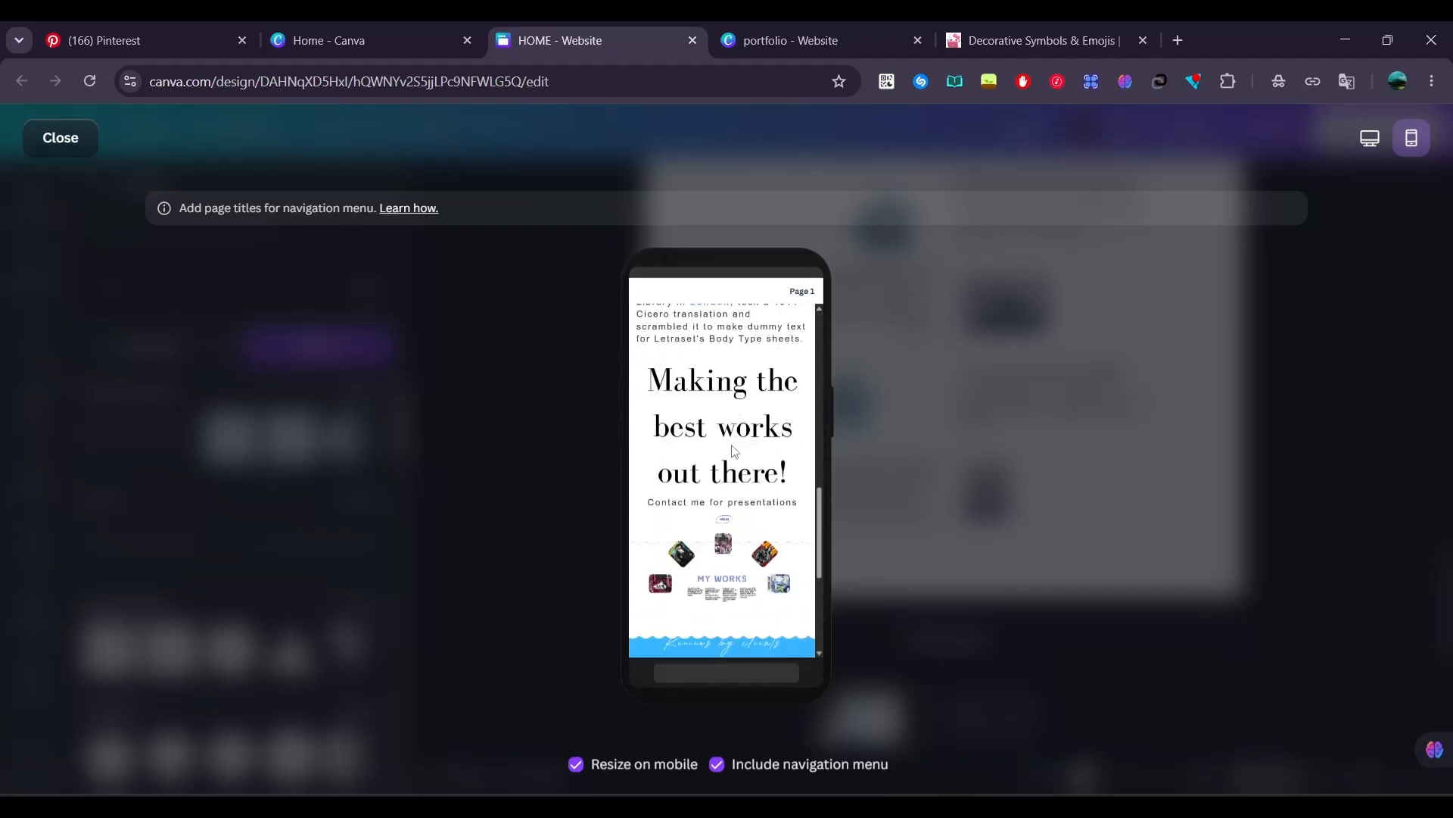
pyautogui.scroll(-3, 733, 450)
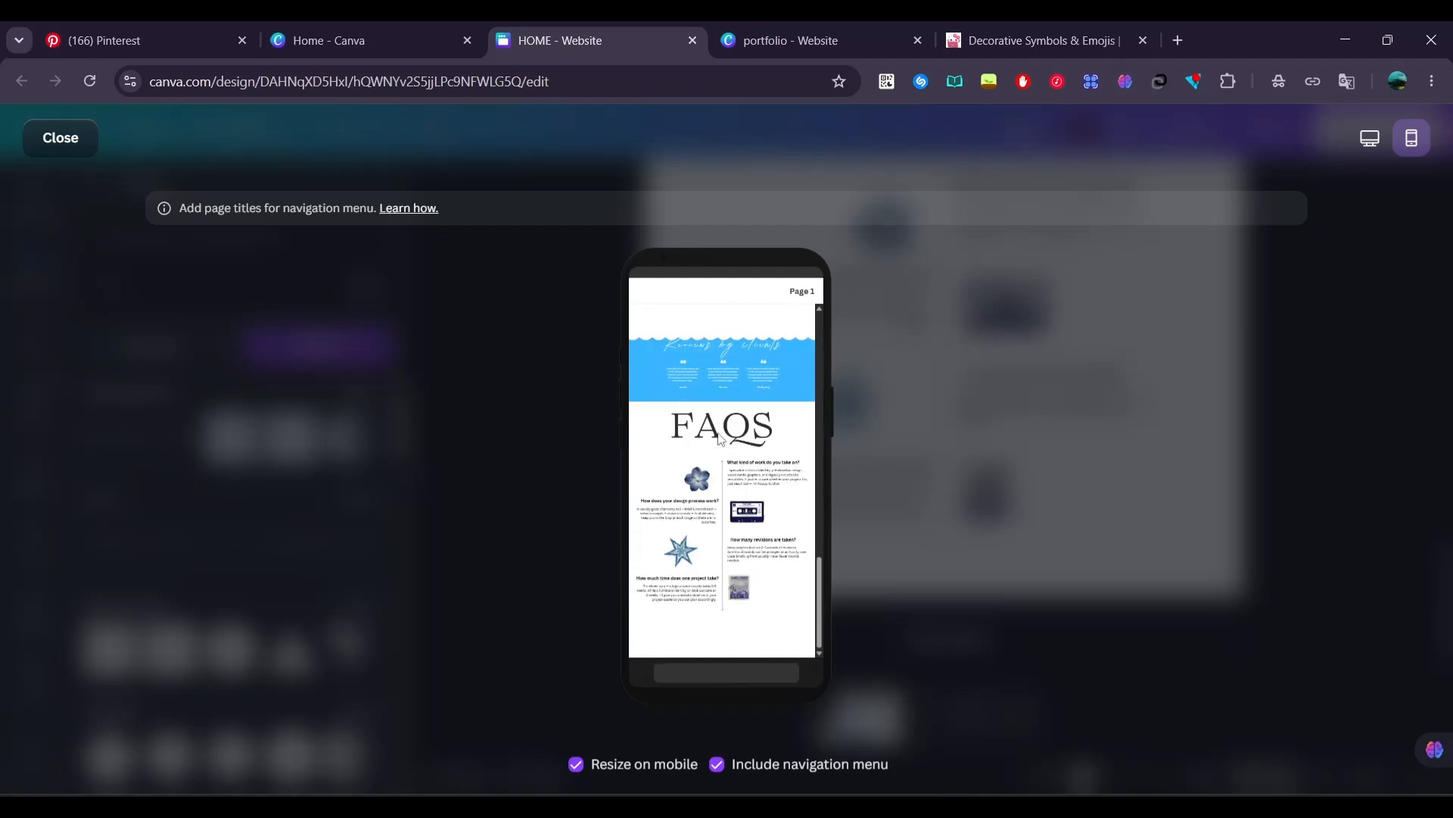
pyautogui.click(60, 139)
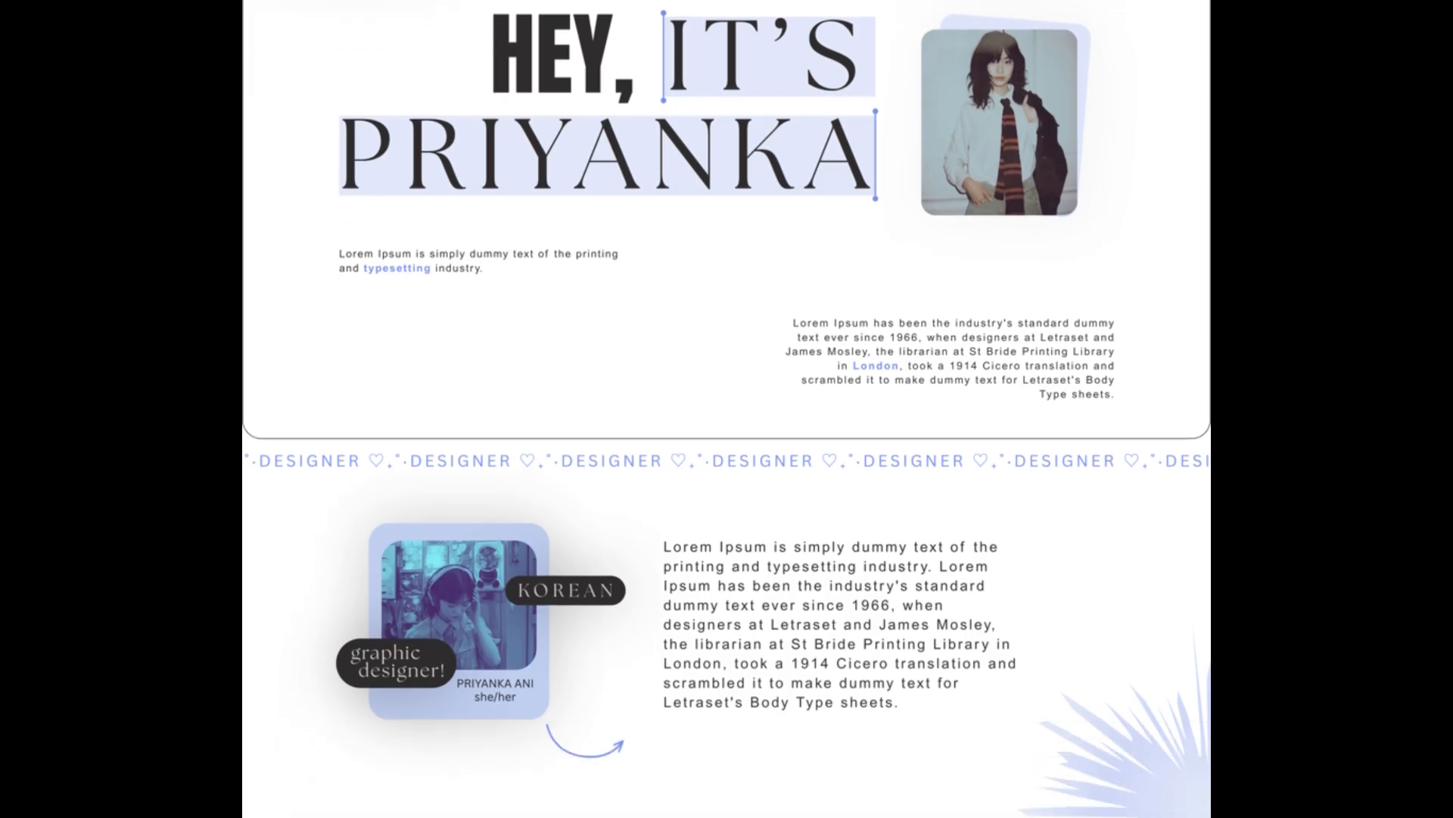